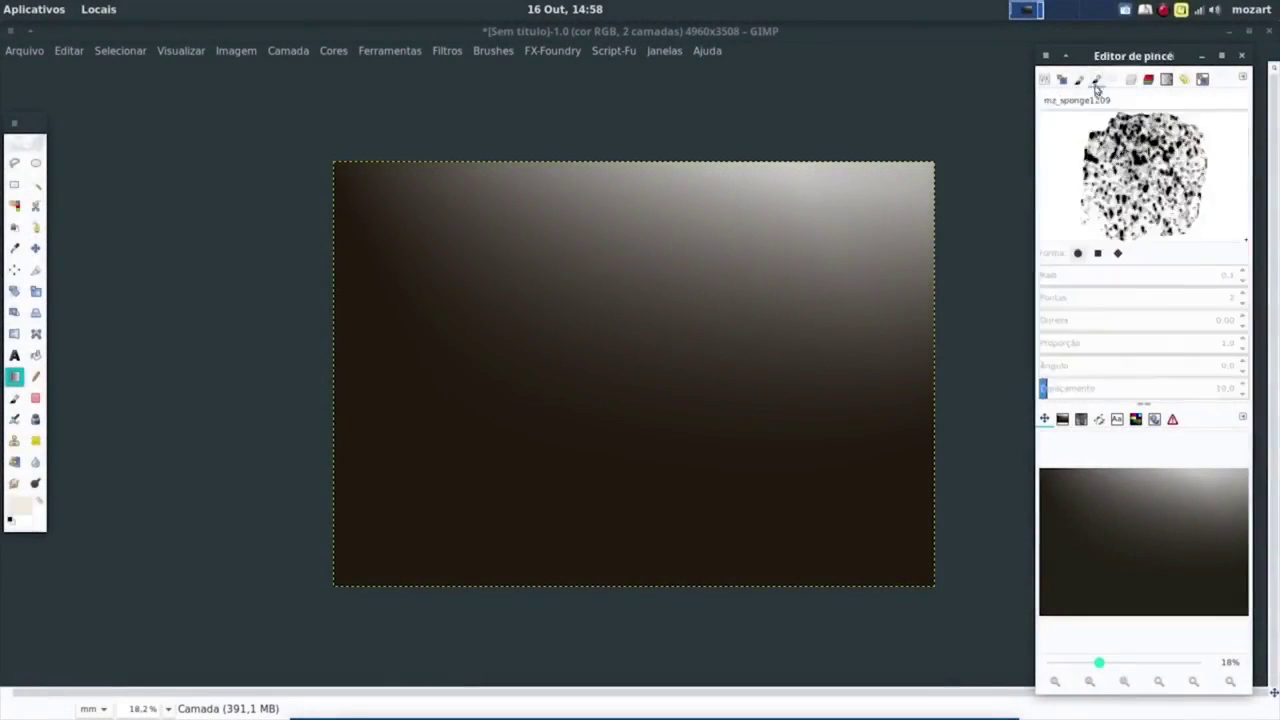
Step: Select the mz_aquarela140409 watercolour brush and set up the Airbrush at size 187.32
{"action": "scroll", "coordinate": [1246, 210], "scroll_direction": "up", "scroll_amount": 5}
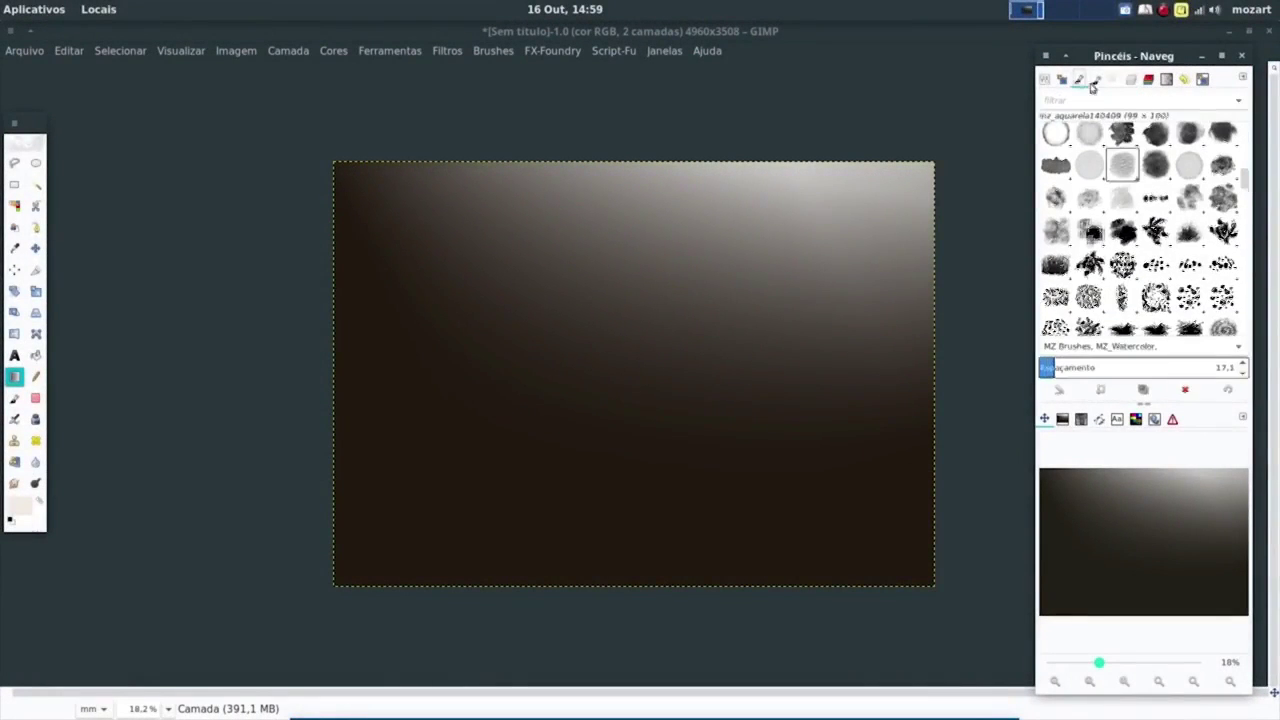
{"action": "left_click", "coordinate": [1131, 79]}
{"action": "double_click", "coordinate": [14, 419]}
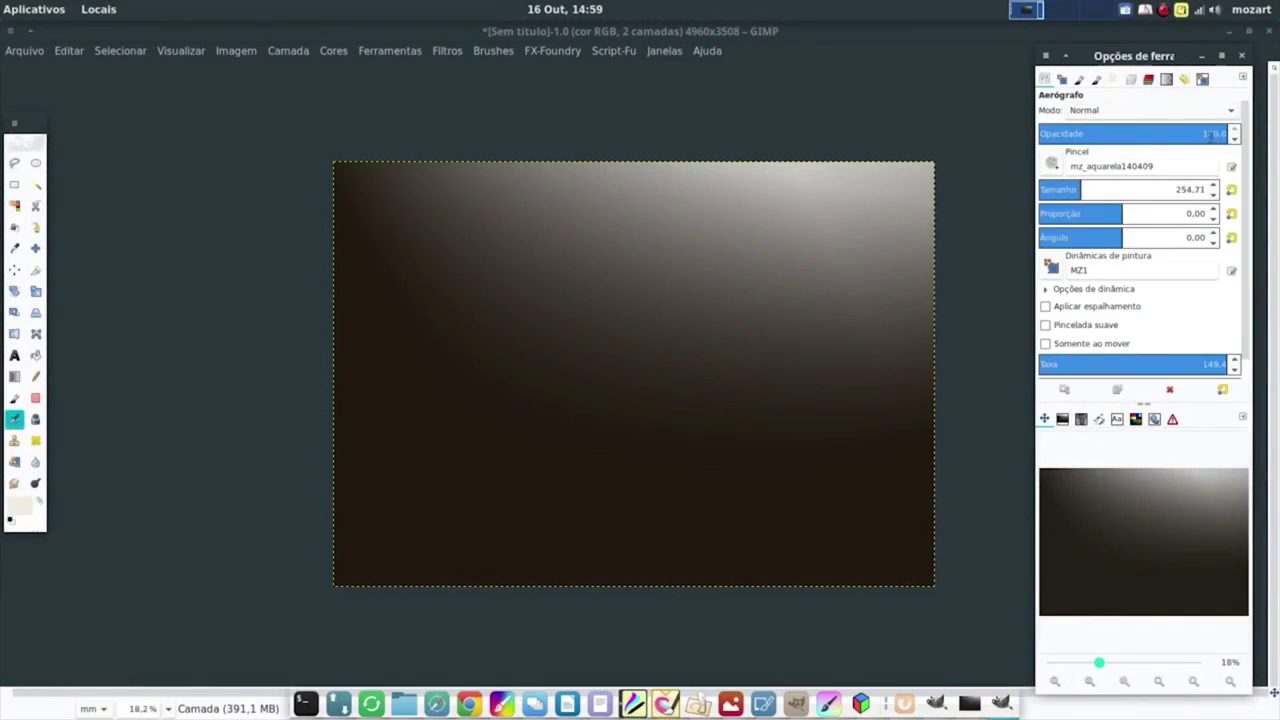
{"action": "scroll", "coordinate": [1116, 367], "scroll_direction": "down", "scroll_amount": 1}
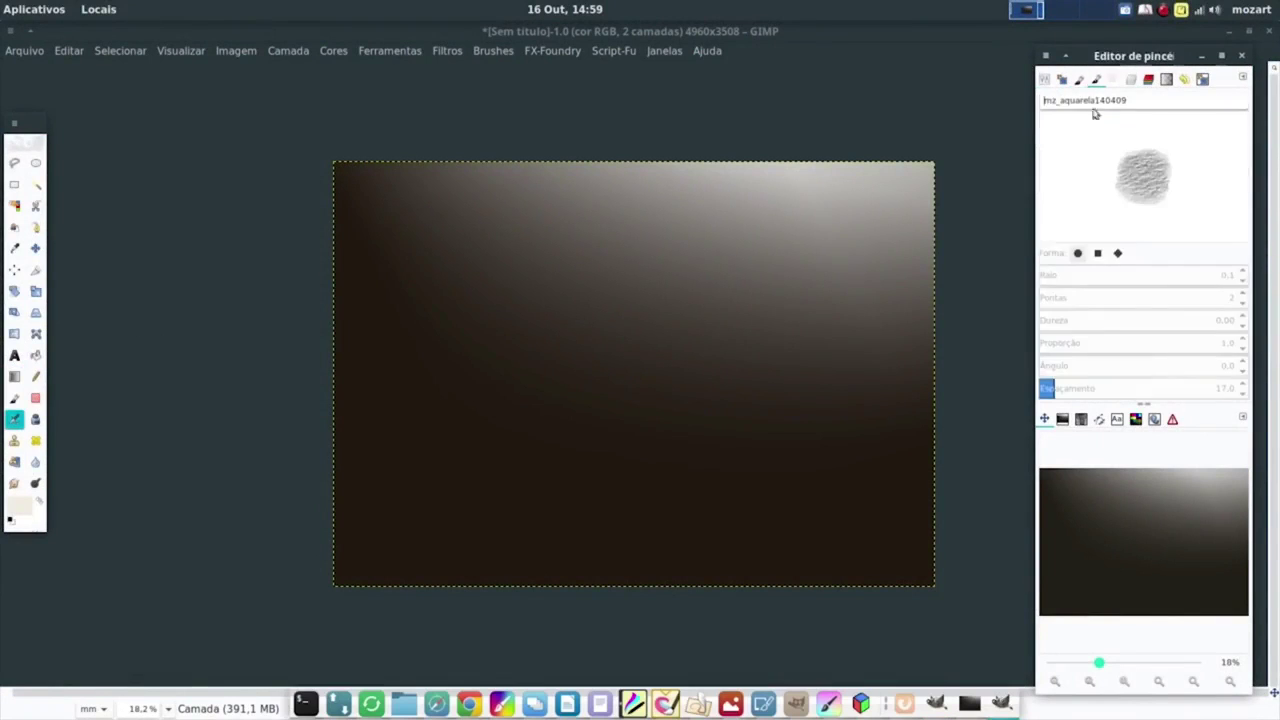
{"action": "left_click", "coordinate": [1231, 270]}
{"action": "left_click", "coordinate": [1044, 79]}
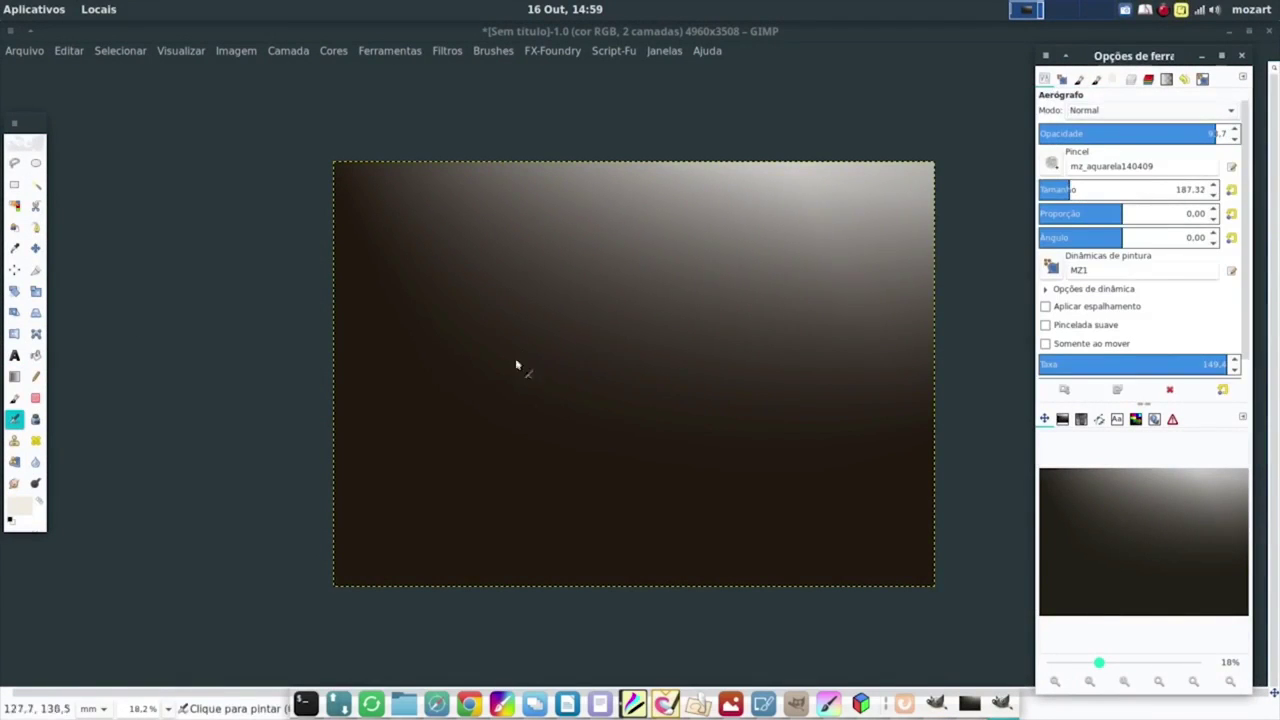
Step: Block in the spiky dragon head in white, then layer beige d1bba2 over head and body at size ~275
{"action": "mouse_move", "coordinate": [517, 366]}
{"action": "left_mouse_down"}
{"action": "mouse_move", "coordinate": [545, 333]}
{"action": "mouse_move", "coordinate": [586, 366]}
{"action": "mouse_move", "coordinate": [643, 294]}
{"action": "mouse_move", "coordinate": [612, 419]}
{"action": "mouse_move", "coordinate": [466, 451]}
{"action": "mouse_move", "coordinate": [603, 423]}
{"action": "mouse_move", "coordinate": [651, 334]}
{"action": "mouse_move", "coordinate": [899, 392]}
{"action": "mouse_move", "coordinate": [690, 410]}
{"action": "mouse_move", "coordinate": [765, 462]}
{"action": "mouse_move", "coordinate": [537, 374]}
{"action": "mouse_move", "coordinate": [445, 402]}
{"action": "left_mouse_up"}
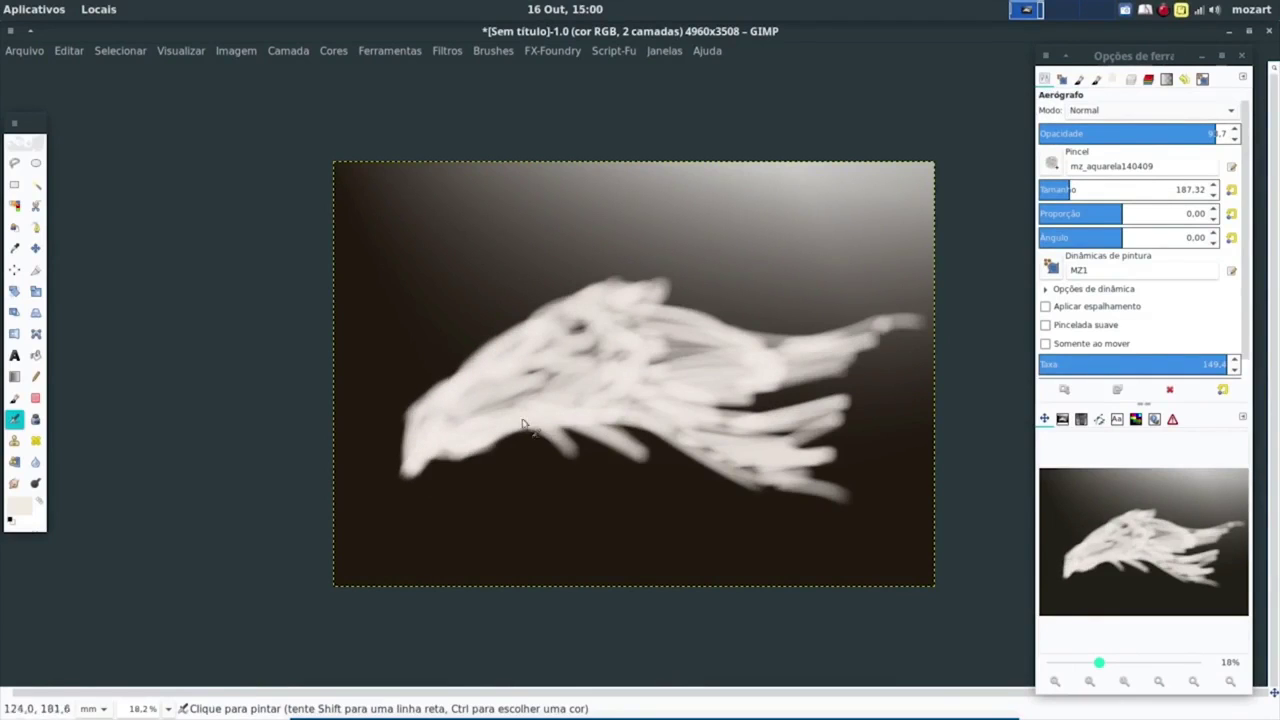
{"action": "mouse_move", "coordinate": [595, 303]}
{"action": "left_mouse_down"}
{"action": "mouse_move", "coordinate": [825, 195]}
{"action": "mouse_move", "coordinate": [665, 293]}
{"action": "mouse_move", "coordinate": [630, 370]}
{"action": "left_mouse_up"}
{"action": "left_click_drag", "start_coordinate": [665, 420], "coordinate": [815, 520]}
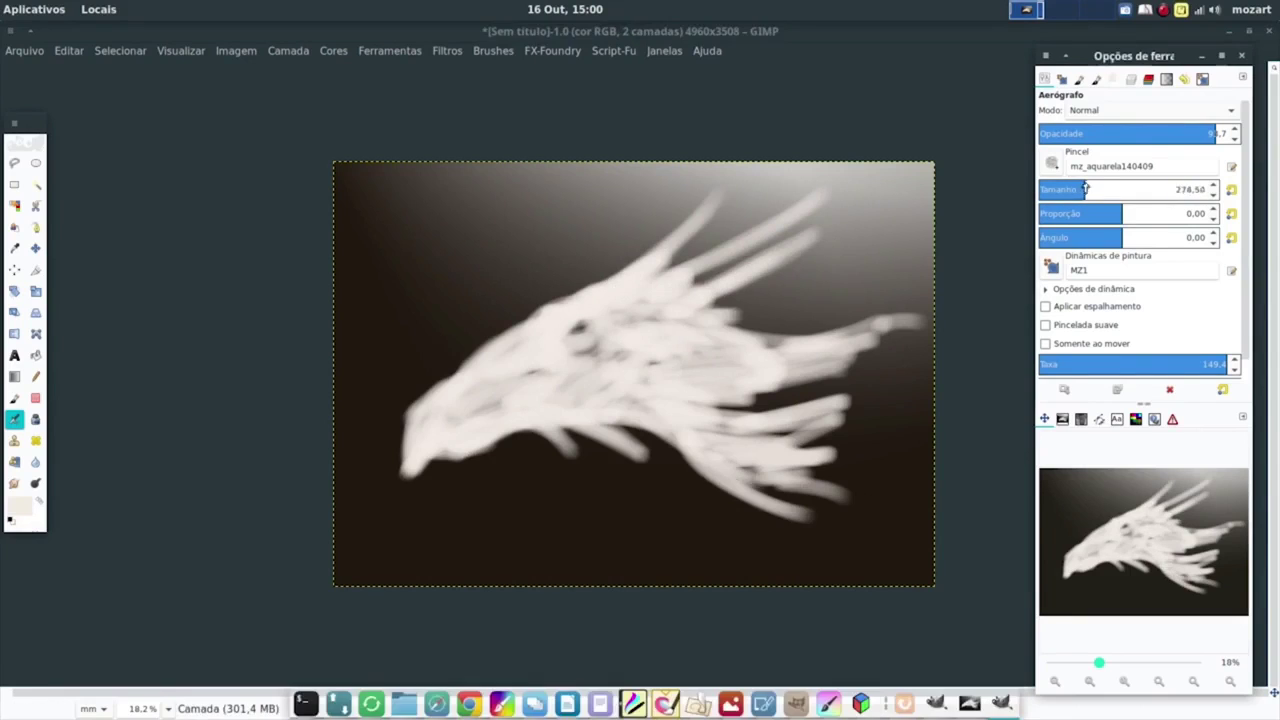
{"action": "left_click", "coordinate": [453, 434], "text": "ctrl"}
{"action": "mouse_move", "coordinate": [453, 434]}
{"action": "left_mouse_down"}
{"action": "mouse_move", "coordinate": [509, 366]}
{"action": "mouse_move", "coordinate": [645, 376]}
{"action": "left_mouse_up"}
{"action": "mouse_move", "coordinate": [760, 378]}
{"action": "left_mouse_down"}
{"action": "mouse_move", "coordinate": [690, 440]}
{"action": "mouse_move", "coordinate": [890, 520]}
{"action": "left_mouse_up"}
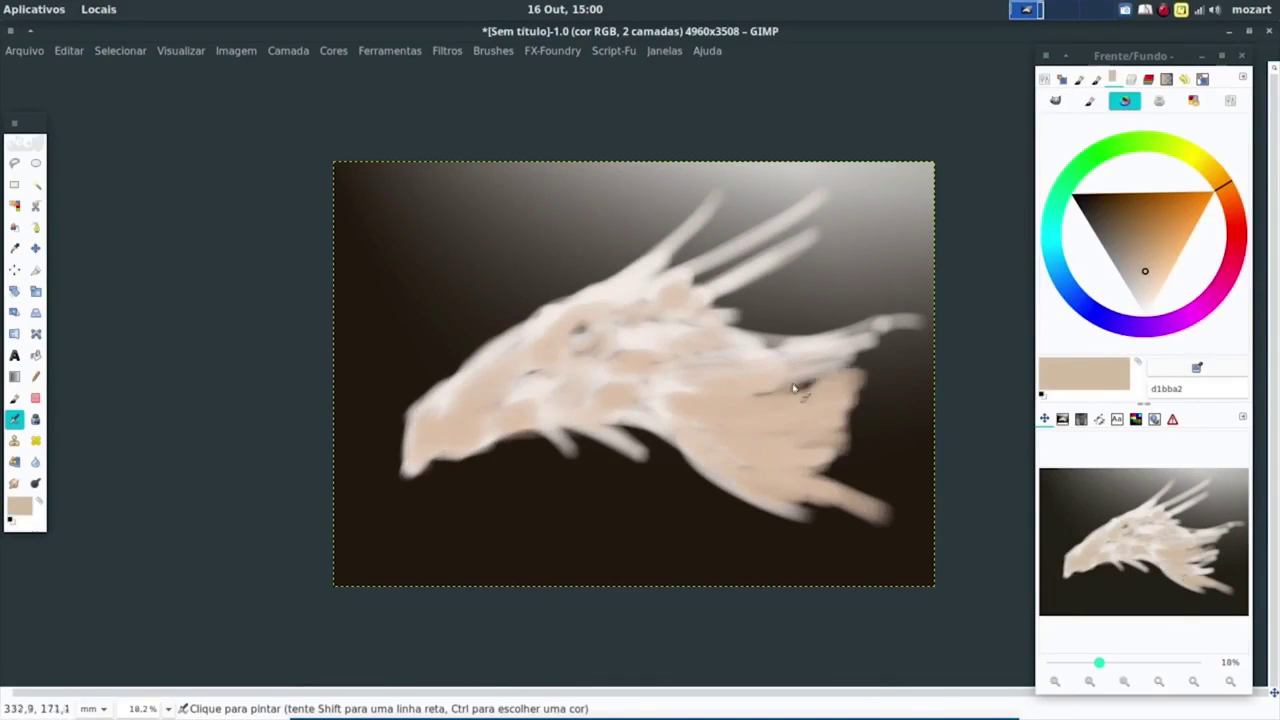
Step: Shade the dragon's body, neck and head with grey 998d80 strokes
{"action": "left_click_drag", "start_coordinate": [806, 374], "coordinate": [910, 330]}
{"action": "left_click", "coordinate": [840, 420], "text": "ctrl"}
{"action": "mouse_move", "coordinate": [800, 420]}
{"action": "left_mouse_down"}
{"action": "mouse_move", "coordinate": [770, 478]}
{"action": "mouse_move", "coordinate": [897, 540]}
{"action": "left_mouse_up"}
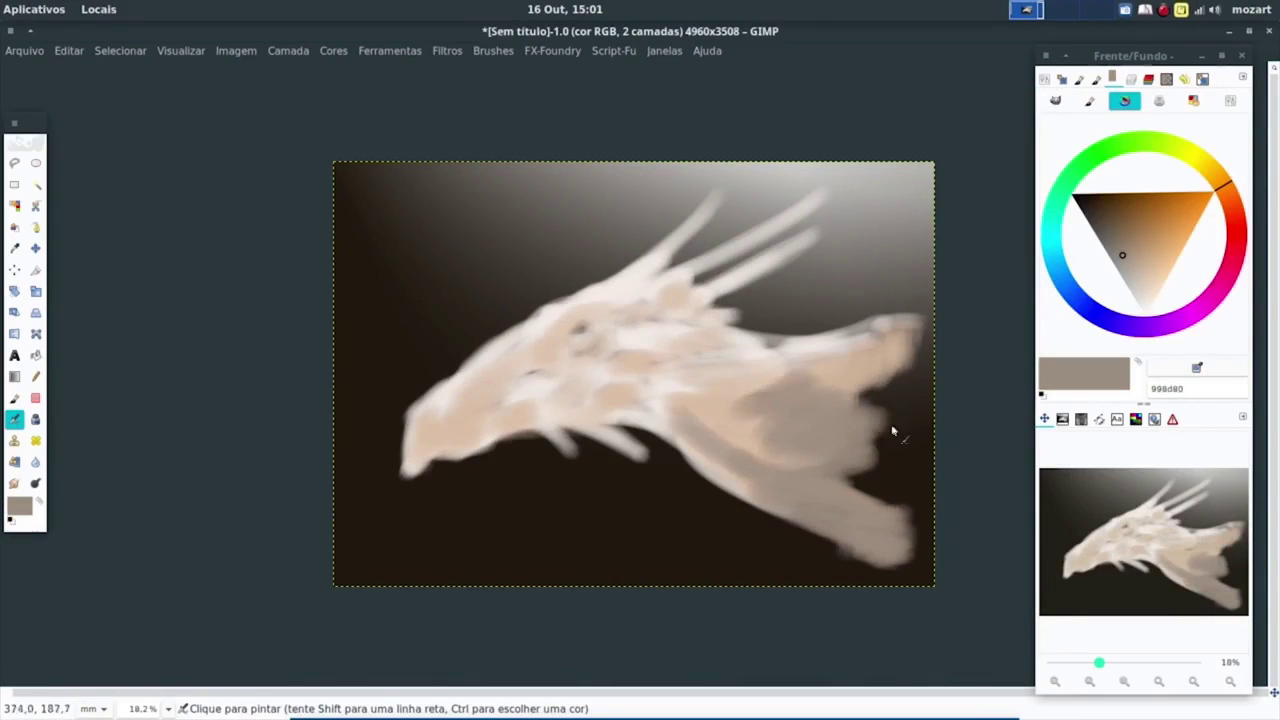
{"action": "mouse_move", "coordinate": [894, 429]}
{"action": "left_mouse_down"}
{"action": "mouse_move", "coordinate": [594, 323]}
{"action": "mouse_move", "coordinate": [700, 300]}
{"action": "left_mouse_up"}
{"action": "scroll", "coordinate": [755, 410], "scroll_direction": "up", "scroll_amount": 2}
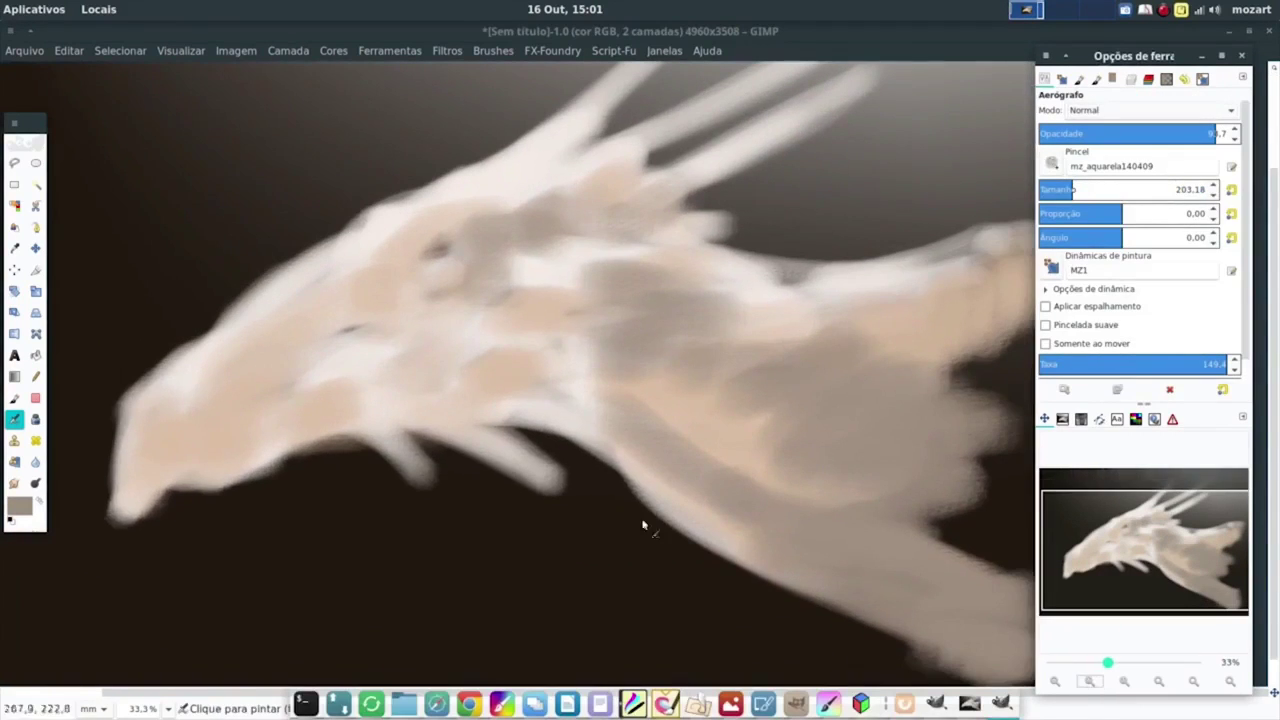
{"action": "mouse_move", "coordinate": [115, 505]}
{"action": "left_mouse_down"}
{"action": "mouse_move", "coordinate": [378, 280]}
{"action": "mouse_move", "coordinate": [463, 320]}
{"action": "mouse_move", "coordinate": [390, 449]}
{"action": "mouse_move", "coordinate": [813, 483]}
{"action": "mouse_move", "coordinate": [702, 303]}
{"action": "mouse_move", "coordinate": [920, 300]}
{"action": "left_mouse_up"}
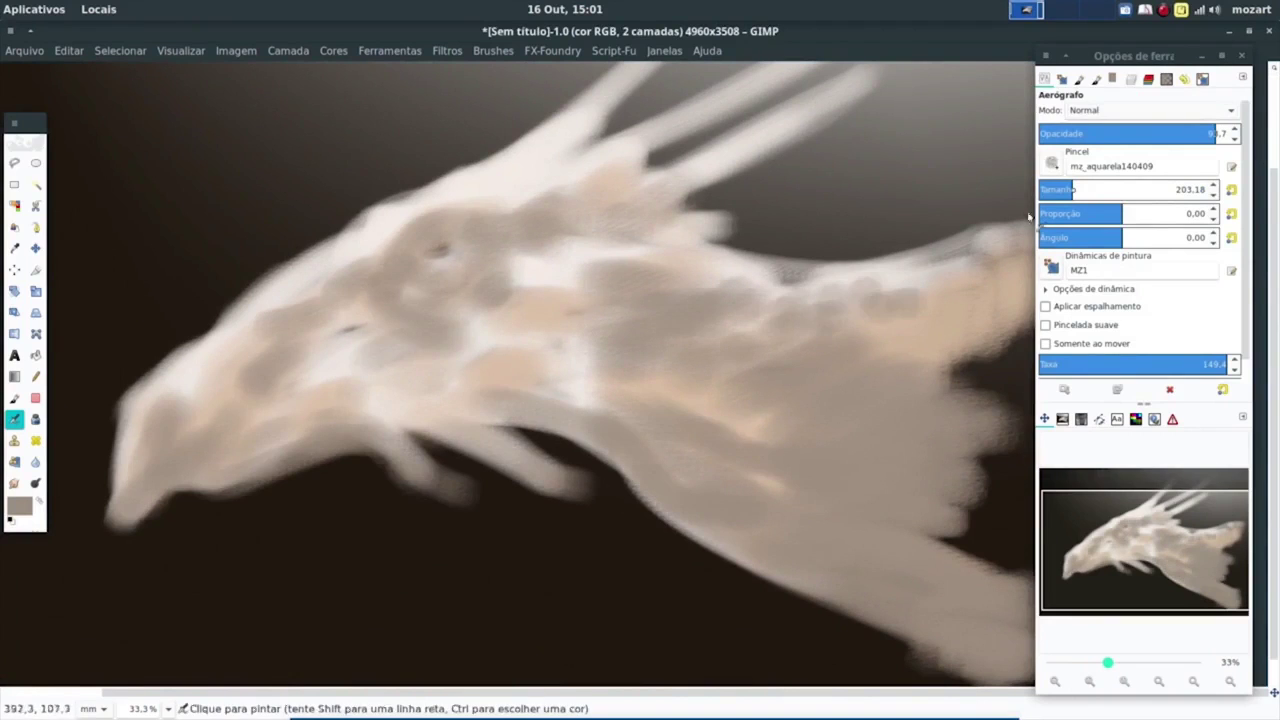
Step: Pick dark brown 463d34, dab it near the head, and inspect the dynamics size pressure curve
{"action": "left_click", "coordinate": [1010, 205], "text": "ctrl"}
{"action": "mouse_move", "coordinate": [335, 270]}
{"action": "left_mouse_down"}
{"action": "mouse_move", "coordinate": [390, 278]}
{"action": "mouse_move", "coordinate": [383, 263]}
{"action": "left_mouse_up"}
{"action": "left_click", "coordinate": [1062, 79]}
{"action": "left_click", "coordinate": [1143, 121]}
{"action": "left_click", "coordinate": [1100, 171]}
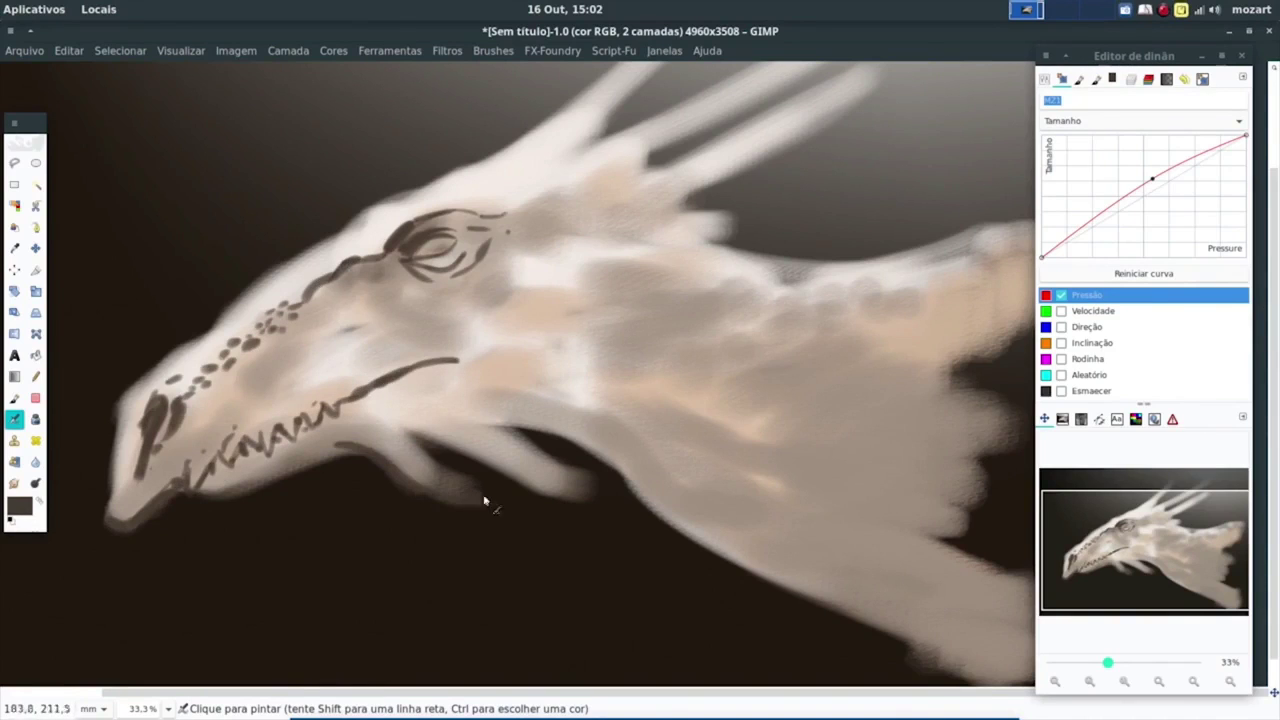
Step: Leave the dynamics settings and paint dark strokes along the upper spines
{"action": "left_click", "coordinate": [1140, 120]}
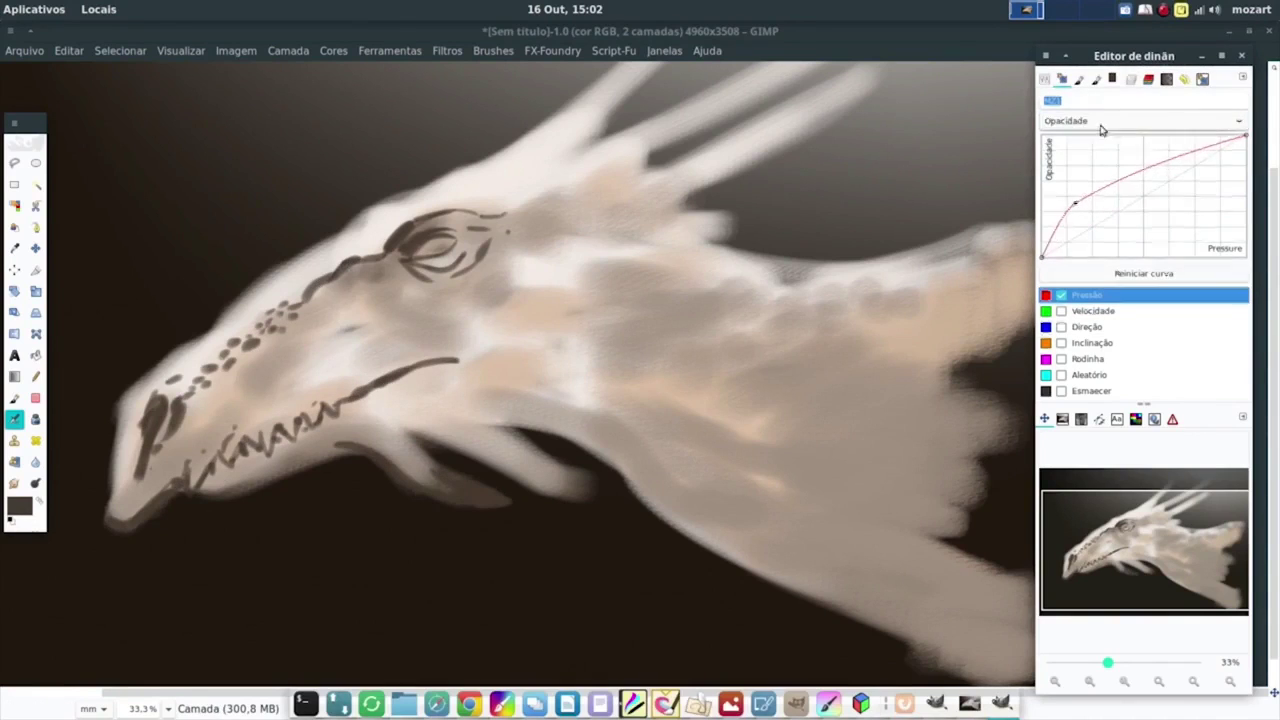
{"action": "left_click", "coordinate": [1087, 82]}
{"action": "left_click", "coordinate": [1130, 79]}
{"action": "left_click", "coordinate": [1045, 79]}
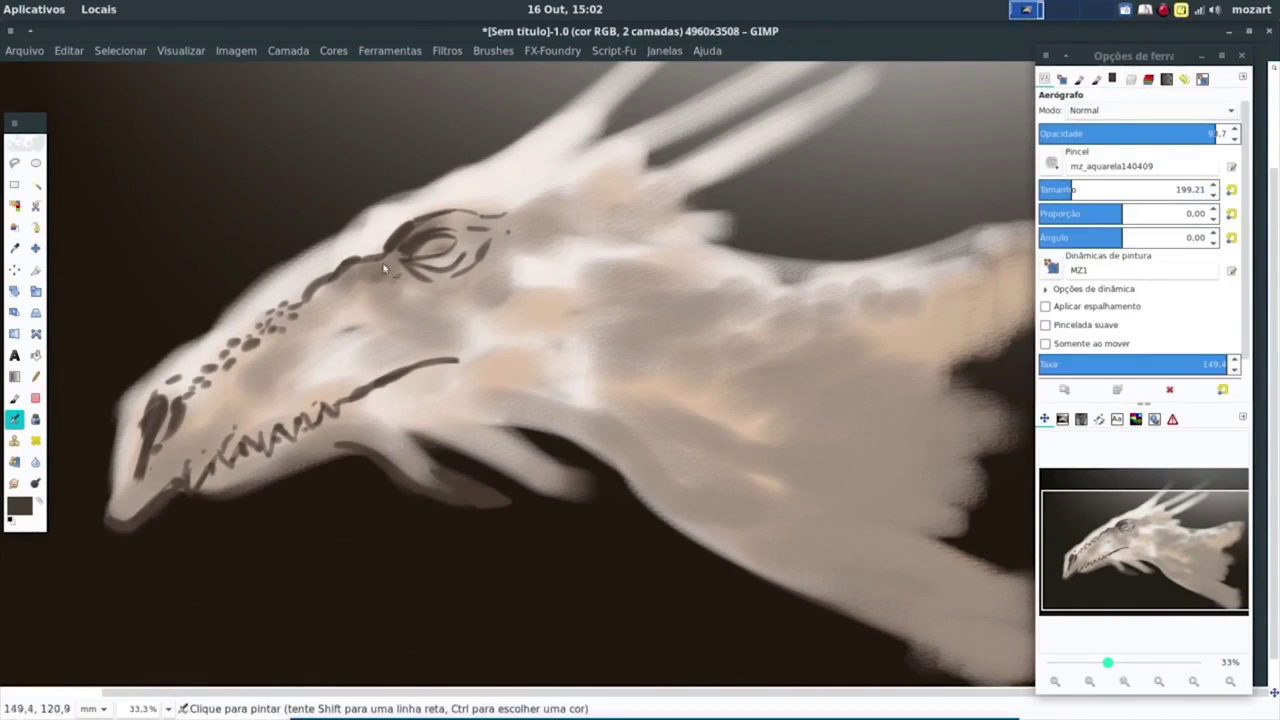
{"action": "left_click_drag", "start_coordinate": [784, 145], "coordinate": [600, 228]}
{"action": "left_click_drag", "start_coordinate": [815, 65], "coordinate": [660, 160]}
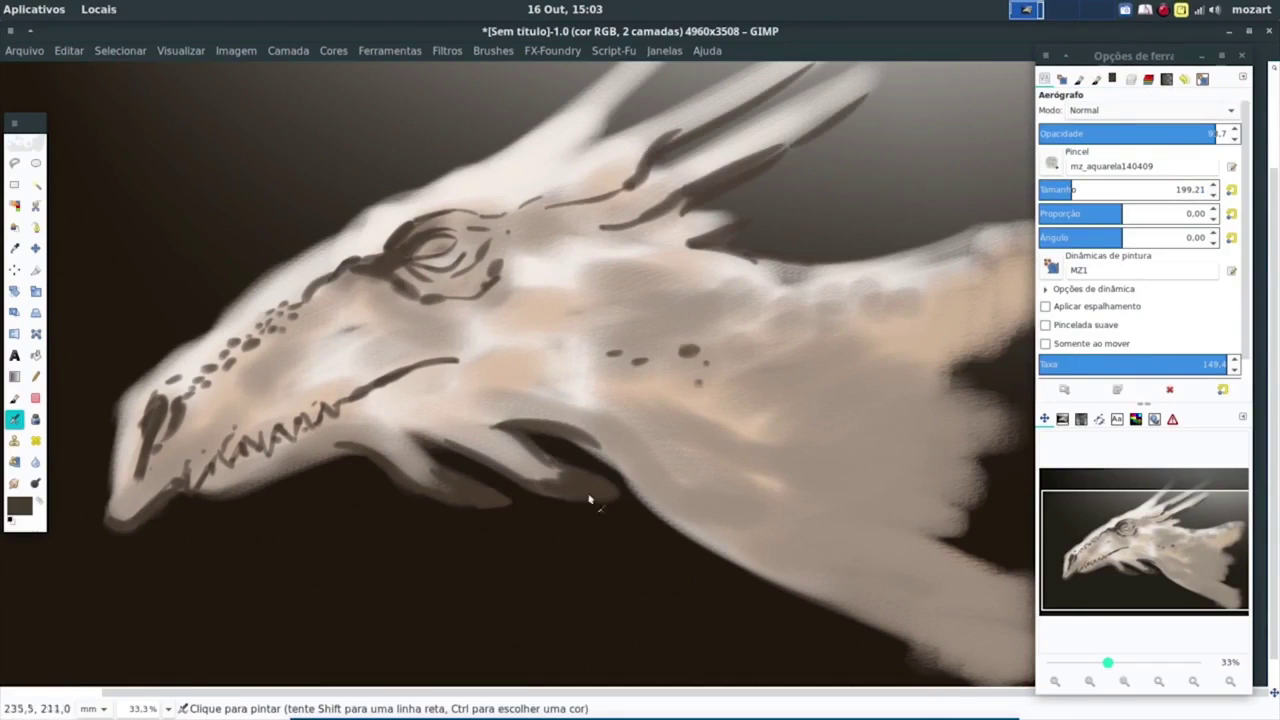
Step: Add dark strokes along the jaw, upper snout, neck, jaw underside and brow
{"action": "scroll", "coordinate": [157, 425], "scroll_direction": "right", "scroll_amount": 3}
{"action": "scroll", "coordinate": [157, 425], "scroll_direction": "down", "scroll_amount": 1}
{"action": "left_click_drag", "start_coordinate": [516, 440], "coordinate": [822, 558]}
{"action": "left_click_drag", "start_coordinate": [580, 505], "coordinate": [870, 612]}
{"action": "left_click_drag", "start_coordinate": [814, 345], "coordinate": [724, 315]}
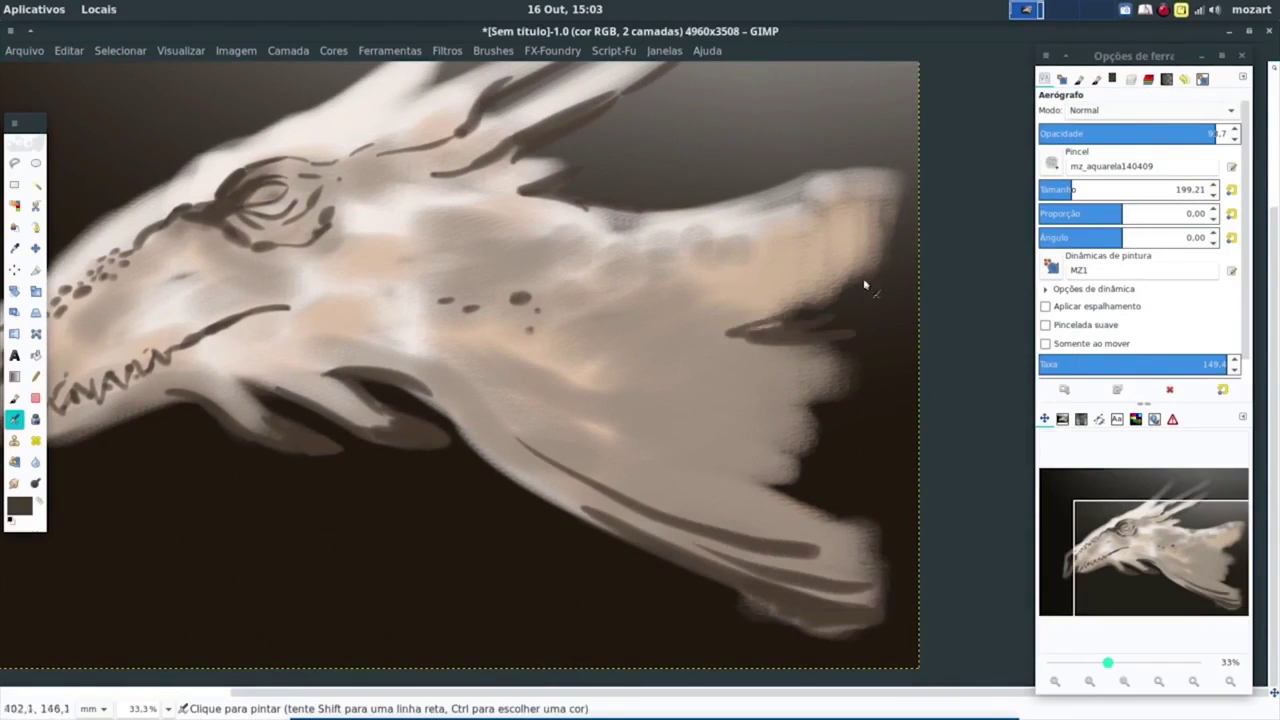
{"action": "left_click_drag", "start_coordinate": [856, 300], "coordinate": [702, 325]}
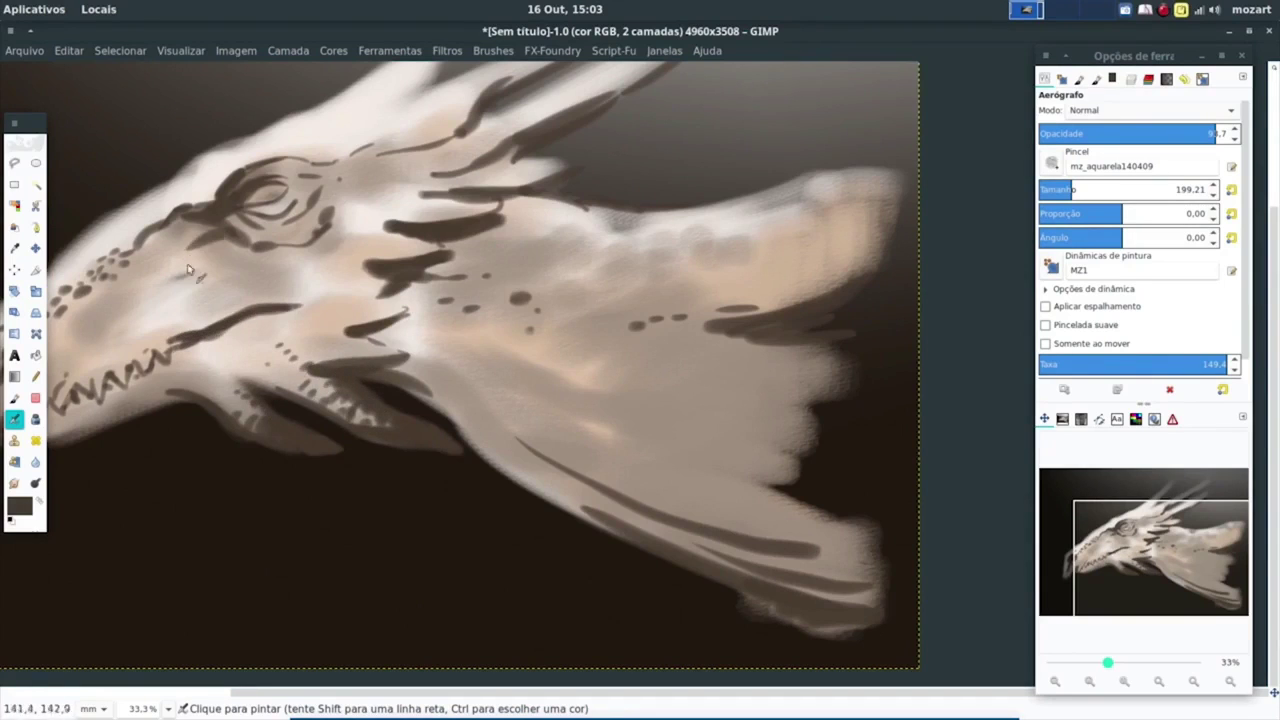
{"action": "left_click_drag", "start_coordinate": [240, 165], "coordinate": [335, 148]}
Step: Dab orange db8356 into the eye and zoom out to 25%
{"action": "left_click_drag", "start_coordinate": [248, 190], "coordinate": [260, 200]}
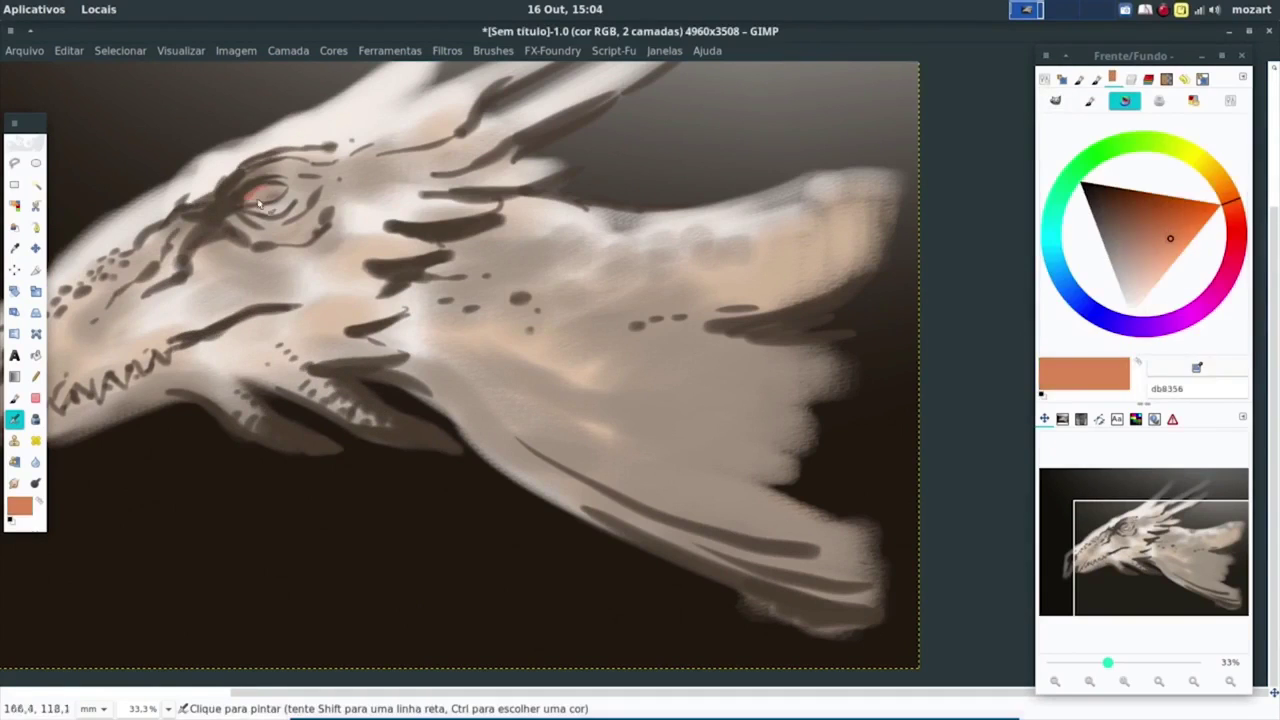
{"action": "left_click", "coordinate": [263, 198], "text": "ctrl"}
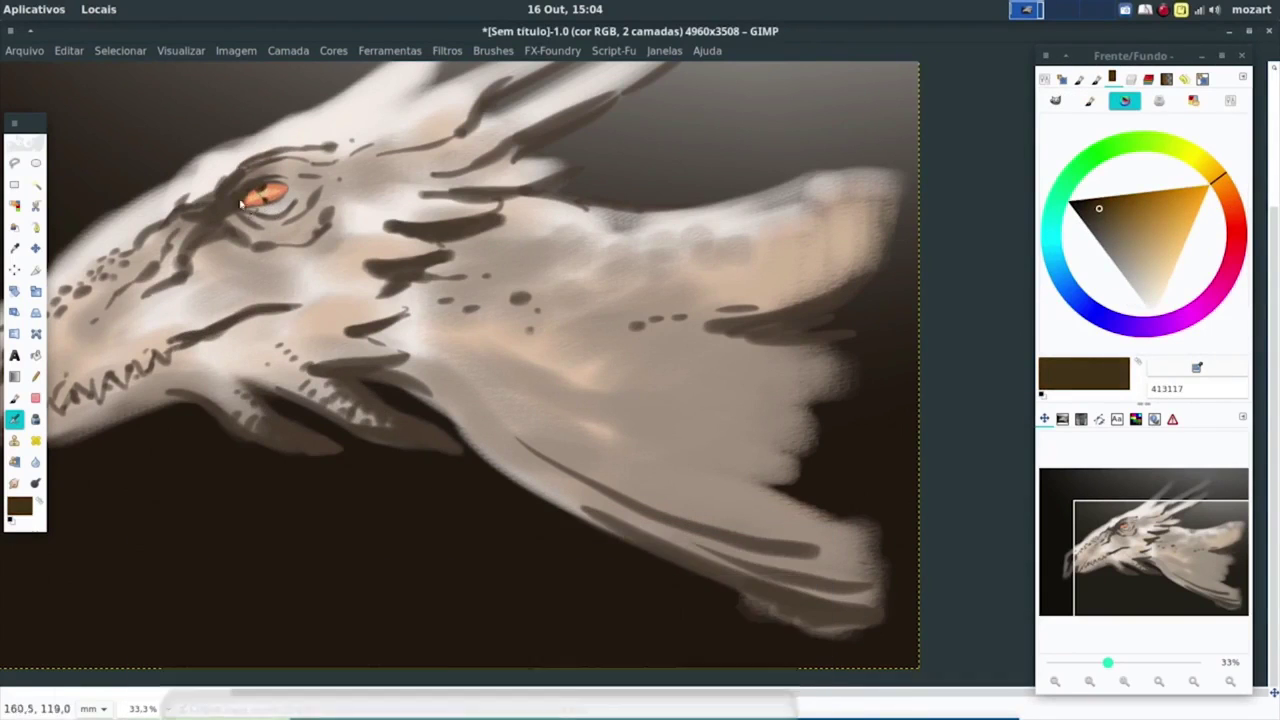
{"action": "left_click", "coordinate": [1055, 681]}
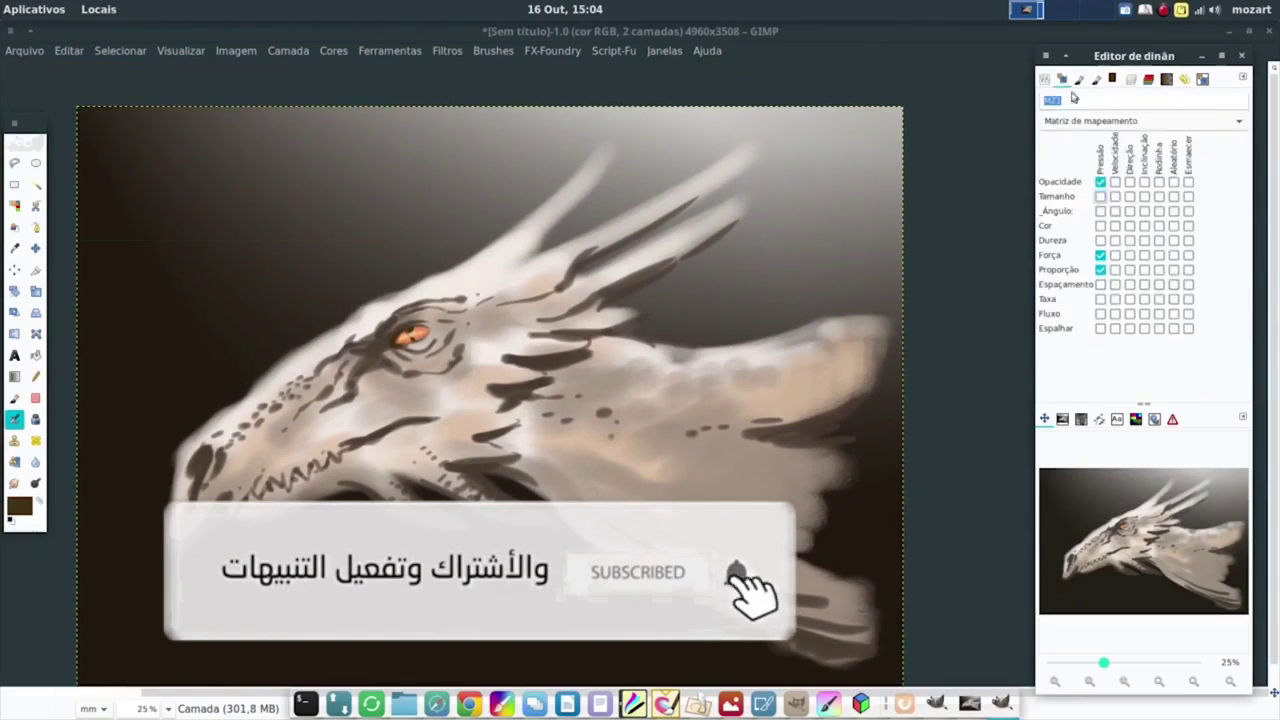
Step: Switch to the mz_aquarelairregular brush and paint tan strokes across the head
{"action": "left_click", "coordinate": [1096, 79]}
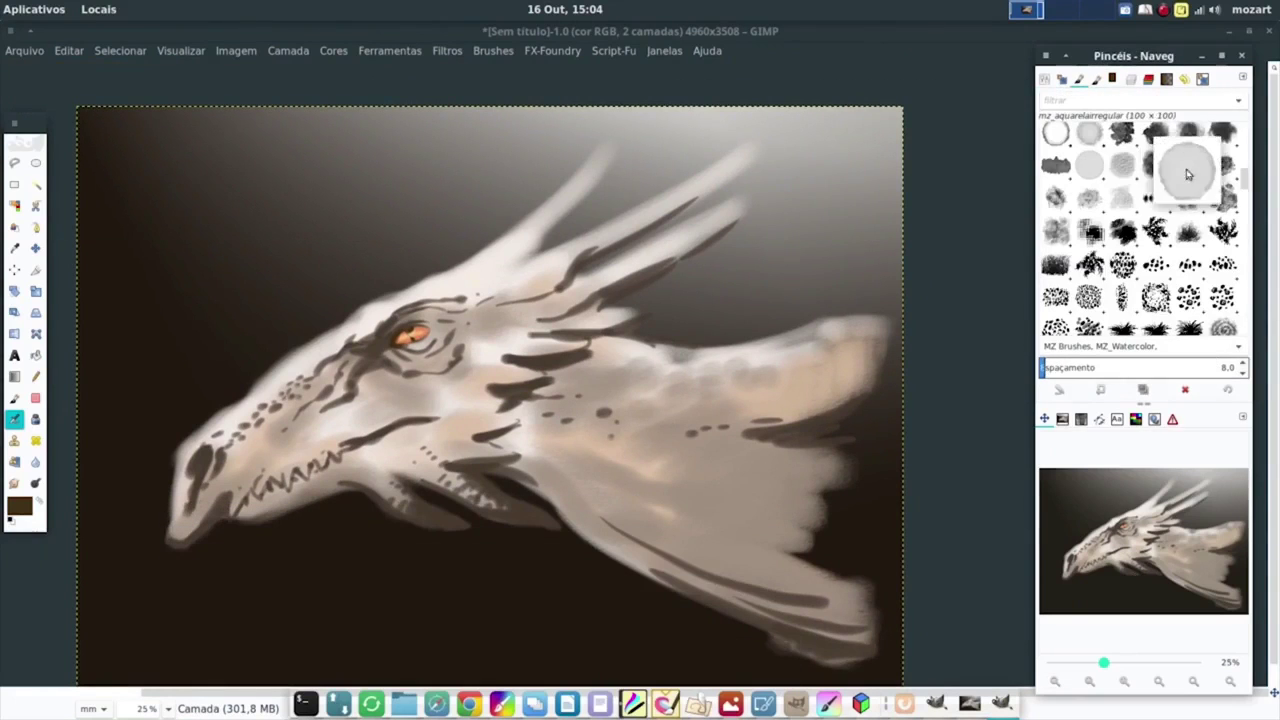
{"action": "left_click", "coordinate": [1060, 80]}
{"action": "left_click", "coordinate": [1112, 79]}
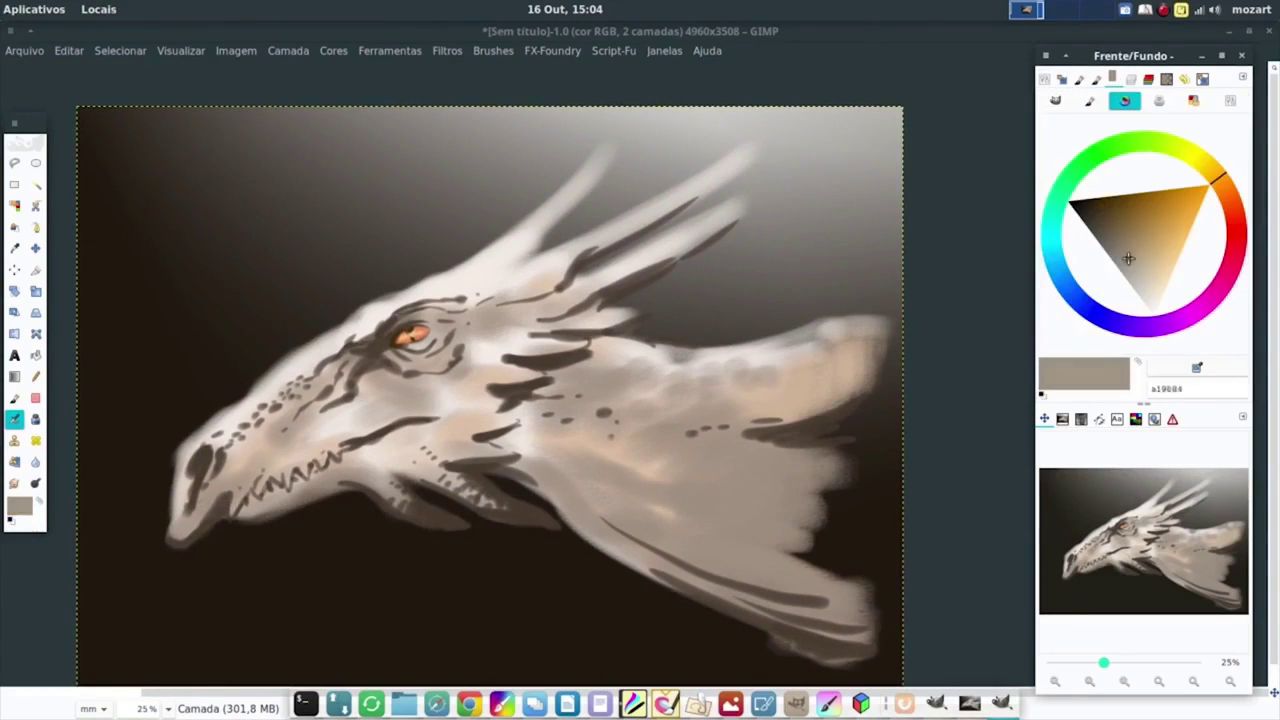
{"action": "left_click", "coordinate": [345, 401], "text": "ctrl"}
{"action": "left_click_drag", "start_coordinate": [345, 401], "coordinate": [518, 352]}
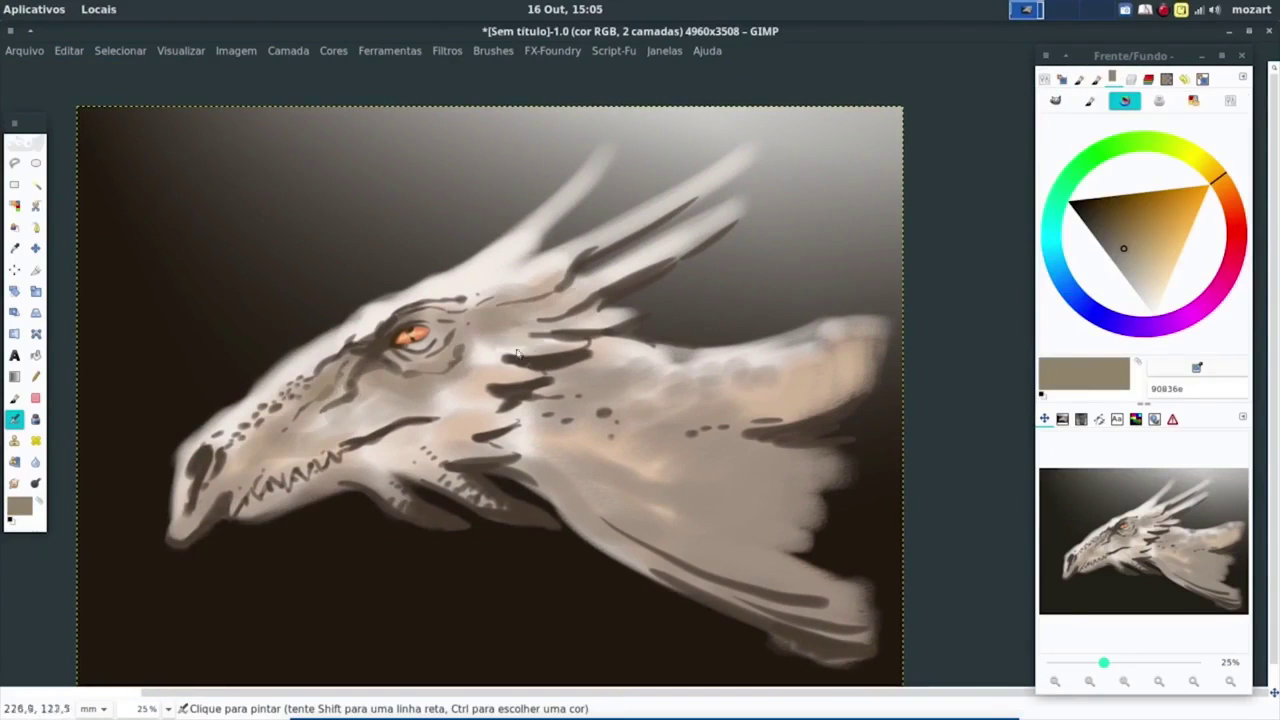
Step: At opacity 55, paint peach on snout and jaw, then reddish b76c49 and brown on the lower fin
{"action": "left_click", "coordinate": [655, 398], "text": "ctrl"}
{"action": "left_click", "coordinate": [1044, 79]}
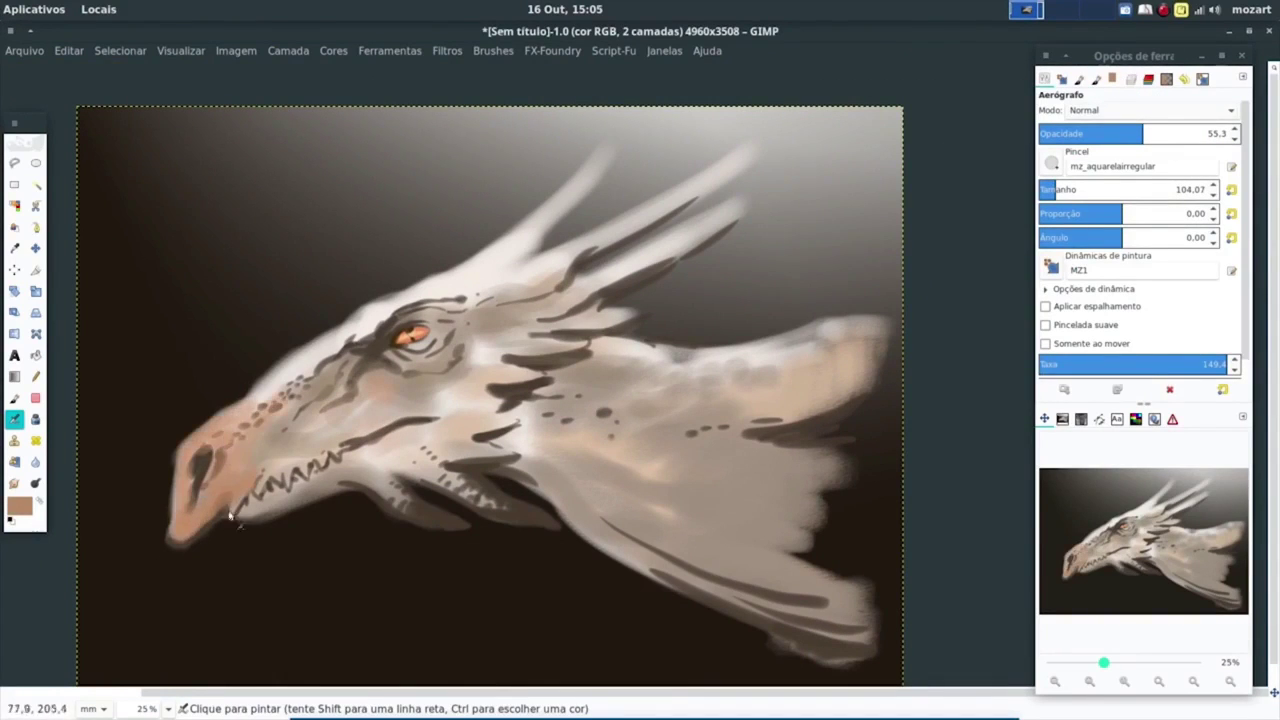
{"action": "mouse_move", "coordinate": [374, 493]}
{"action": "left_mouse_down"}
{"action": "mouse_move", "coordinate": [490, 505]}
{"action": "mouse_move", "coordinate": [522, 524]}
{"action": "left_mouse_up"}
{"action": "left_click", "coordinate": [460, 465], "text": "ctrl"}
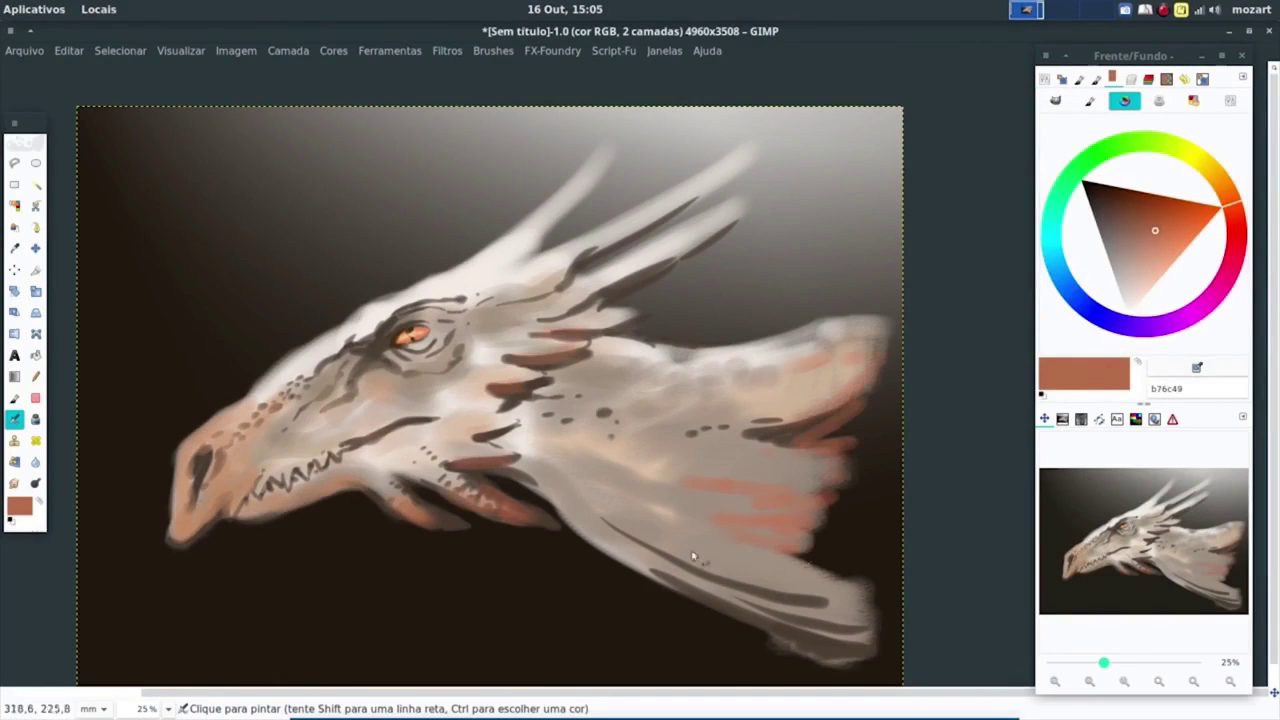
{"action": "mouse_move", "coordinate": [692, 586]}
{"action": "left_mouse_down"}
{"action": "mouse_move", "coordinate": [862, 662]}
{"action": "mouse_move", "coordinate": [600, 545]}
{"action": "left_mouse_up"}
{"action": "left_click", "coordinate": [660, 575], "text": "ctrl"}
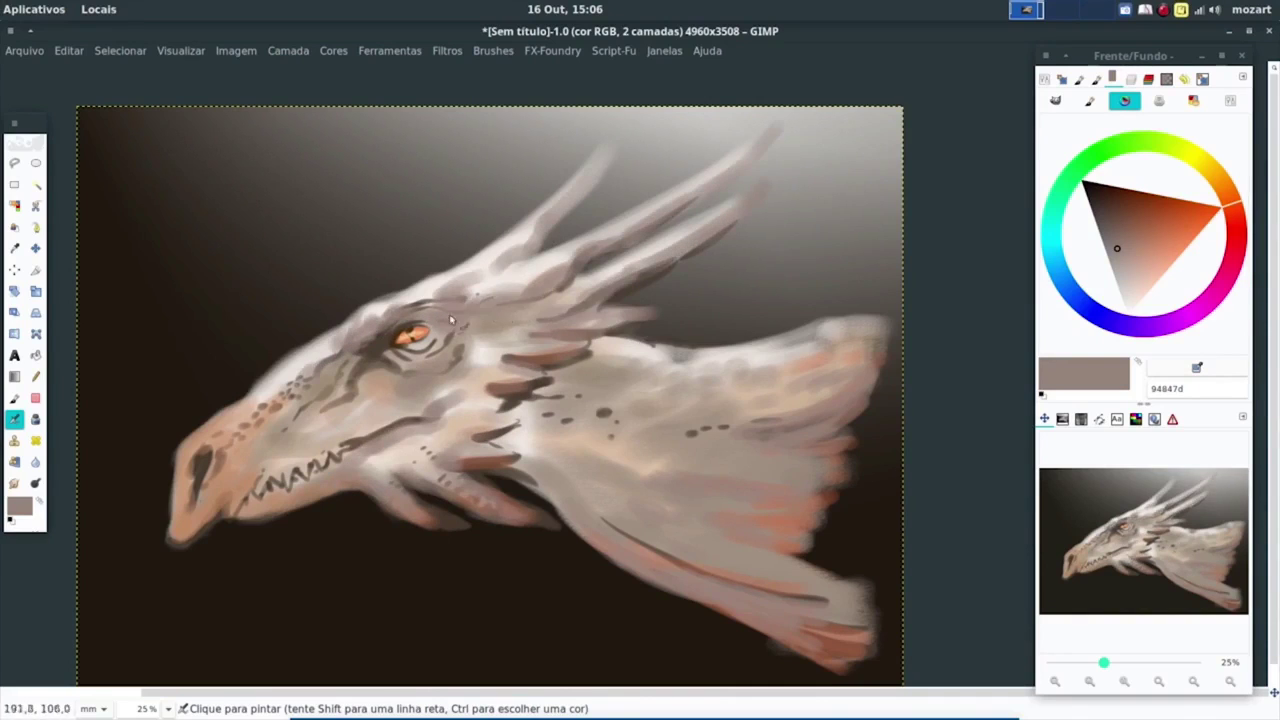
{"action": "left_click", "coordinate": [181, 547], "text": "ctrl"}
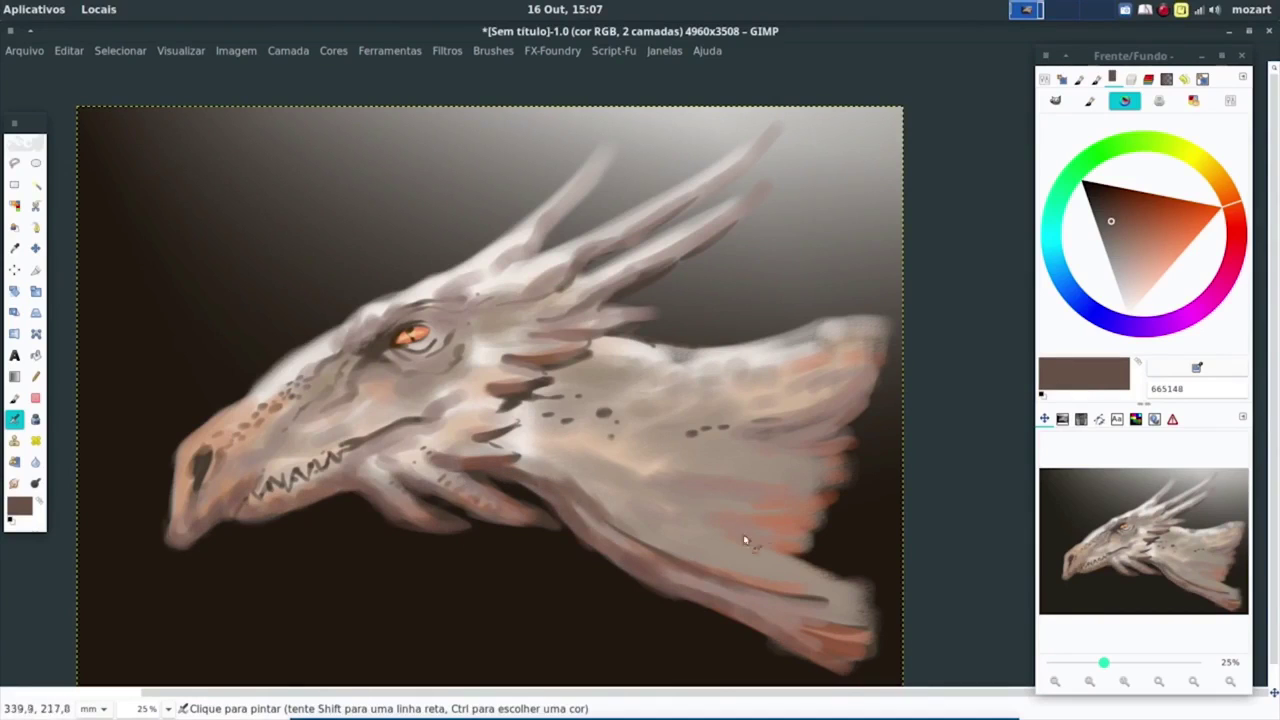
{"action": "left_click_drag", "start_coordinate": [744, 540], "coordinate": [833, 598]}
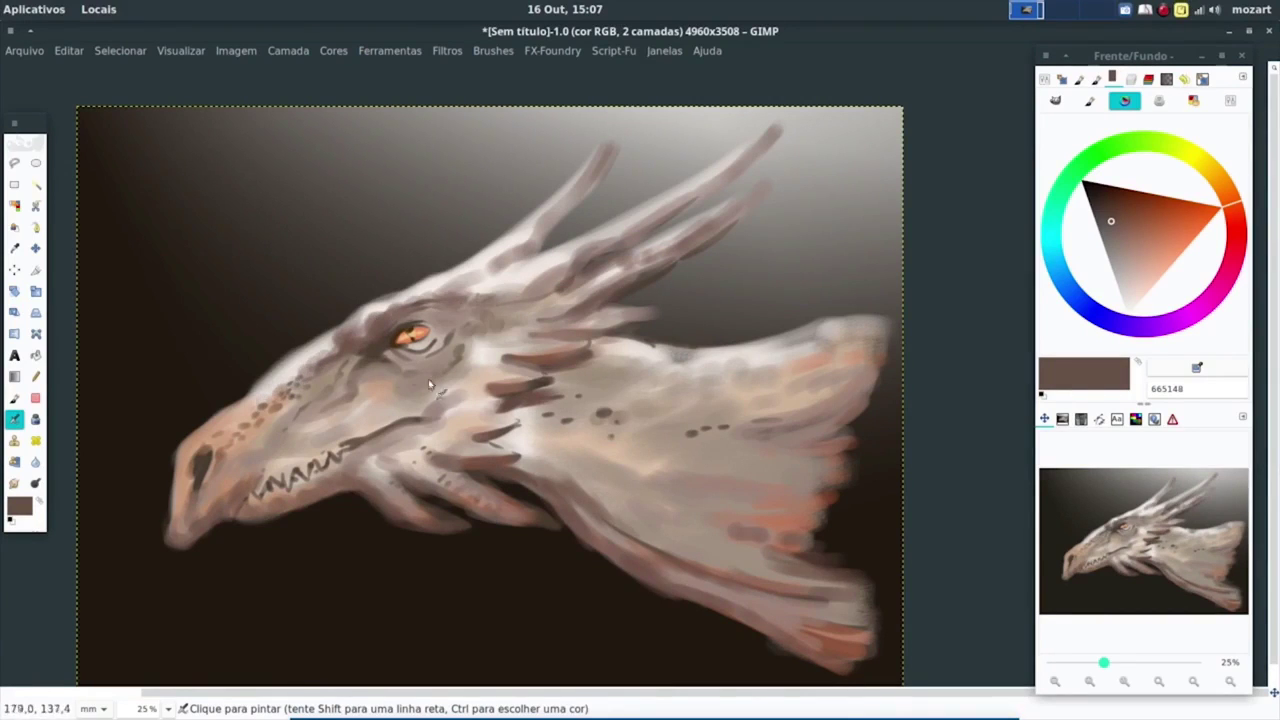
Step: Add a new transparent layer, Camada #1
{"action": "left_click", "coordinate": [1062, 79]}
{"action": "left_click", "coordinate": [1046, 386]}
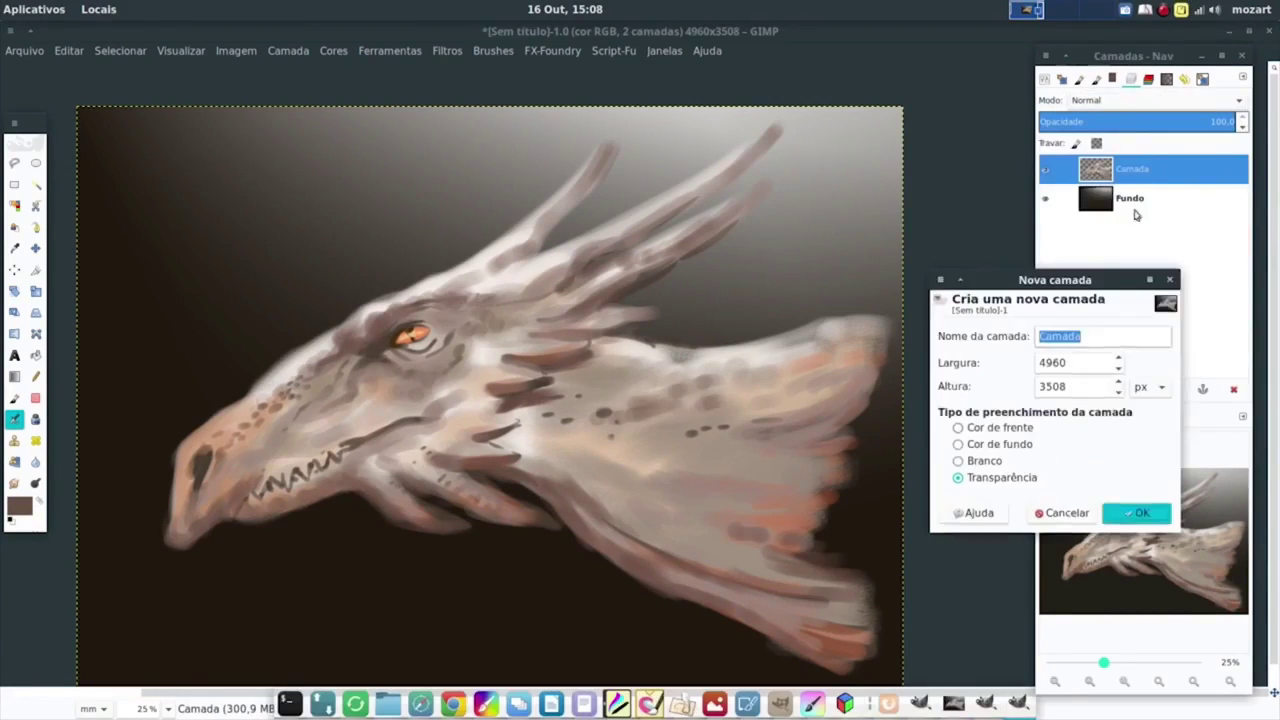
{"action": "left_click", "coordinate": [1137, 511]}
Step: Scroll the brush collection and choose the Cell 01 textured brush
{"action": "left_click", "coordinate": [1078, 79]}
{"action": "scroll", "coordinate": [1210, 185], "scroll_direction": "down", "scroll_amount": 5}
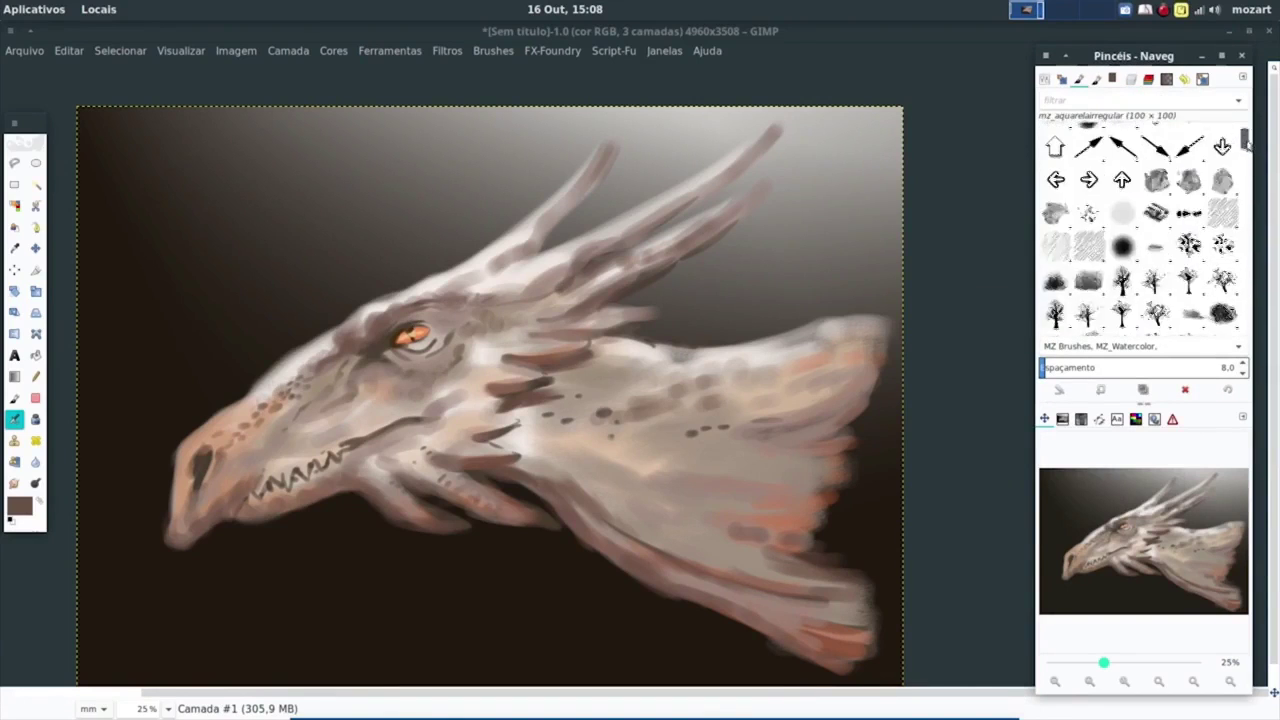
{"action": "scroll", "coordinate": [1236, 200], "scroll_direction": "down", "scroll_amount": 2}
{"action": "scroll", "coordinate": [1235, 207], "scroll_direction": "down", "scroll_amount": 2}
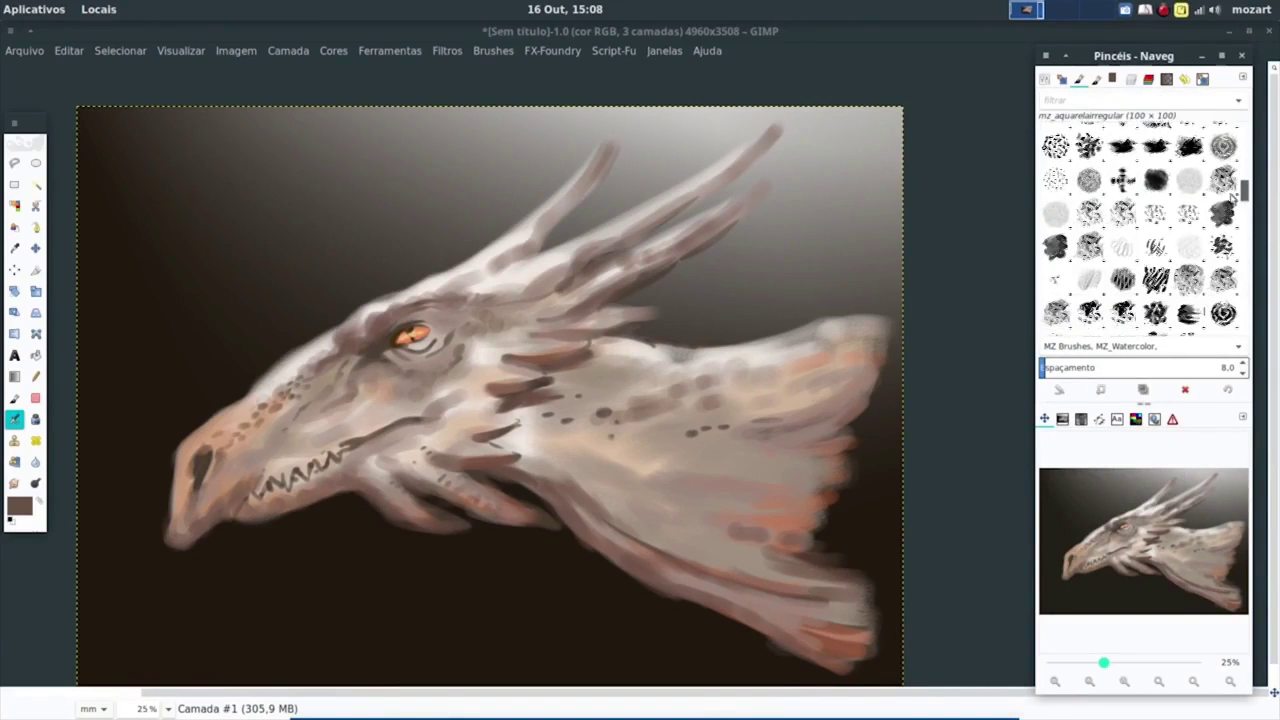
{"action": "scroll", "coordinate": [1234, 215], "scroll_direction": "down", "scroll_amount": 2}
{"action": "scroll", "coordinate": [1233, 222], "scroll_direction": "down", "scroll_amount": 2}
{"action": "scroll", "coordinate": [1231, 227], "scroll_direction": "down", "scroll_amount": 2}
{"action": "scroll", "coordinate": [1232, 248], "scroll_direction": "down", "scroll_amount": 2}
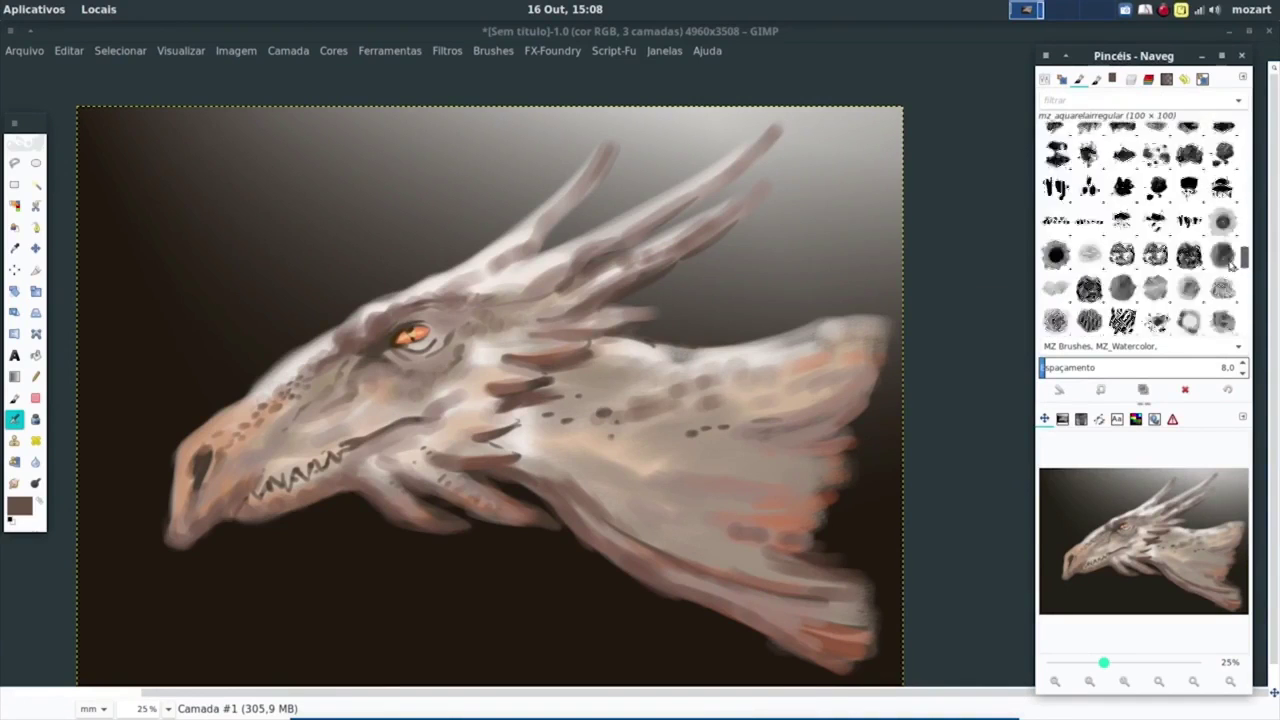
{"action": "scroll", "coordinate": [1233, 269], "scroll_direction": "down", "scroll_amount": 2}
{"action": "scroll", "coordinate": [1233, 290], "scroll_direction": "down", "scroll_amount": 2}
{"action": "scroll", "coordinate": [1231, 318], "scroll_direction": "down", "scroll_amount": 2}
{"action": "scroll", "coordinate": [1229, 330], "scroll_direction": "down", "scroll_amount": 2}
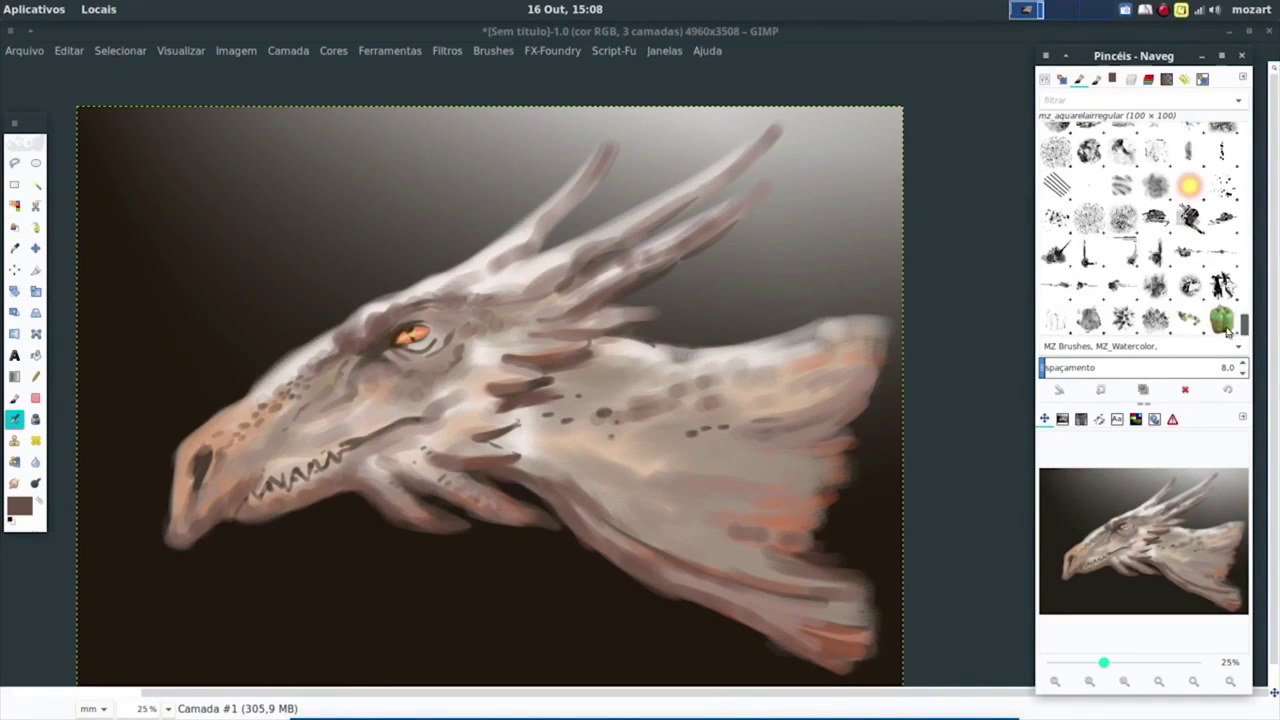
{"action": "scroll", "coordinate": [1228, 330], "scroll_direction": "up", "scroll_amount": 5}
{"action": "left_click", "coordinate": [1122, 238]}
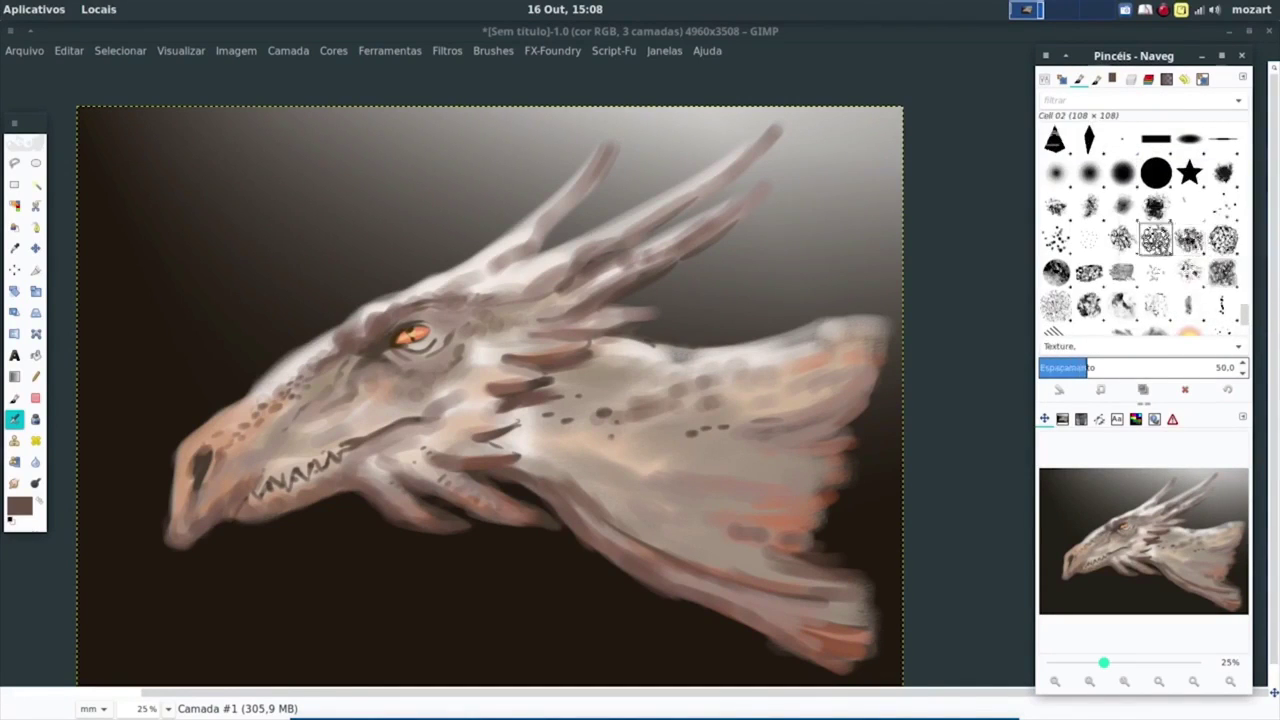
Step: Paint cell texture along the upper snout, lower jaw and frill on Camada #1
{"action": "left_click", "coordinate": [1045, 80]}
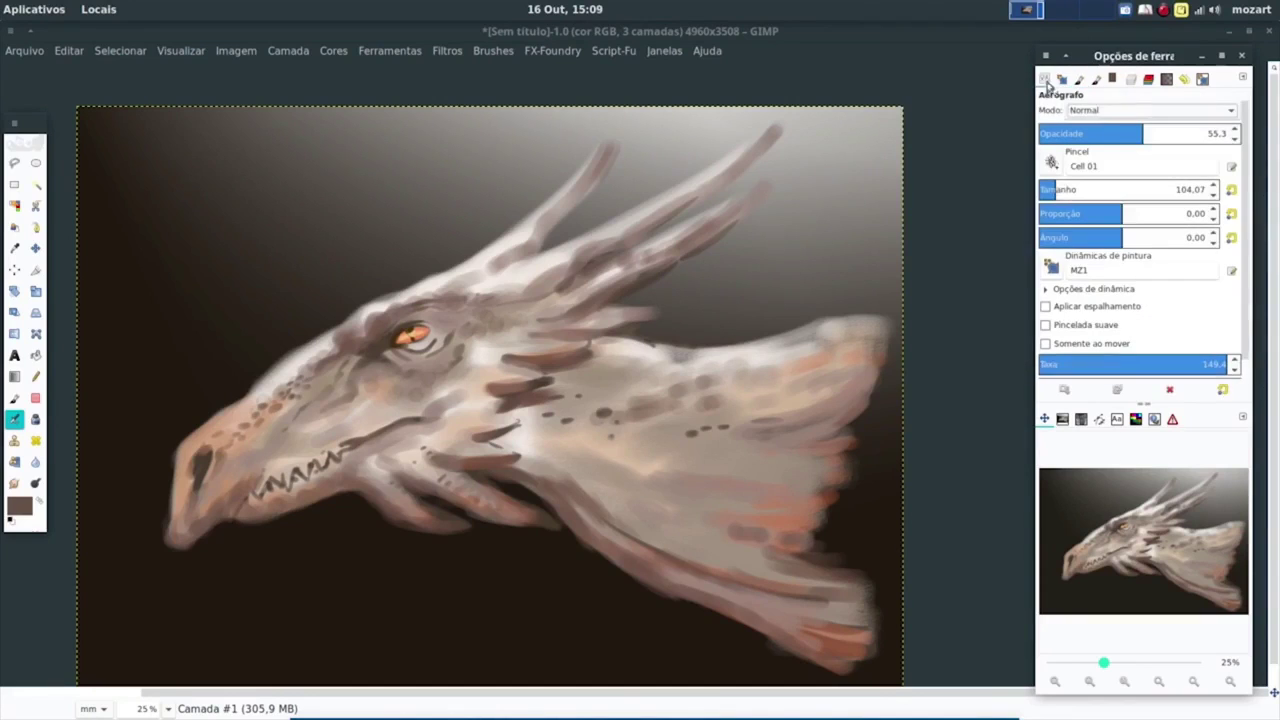
{"action": "left_click", "coordinate": [1148, 79]}
{"action": "key", "text": "ctrl+l"}
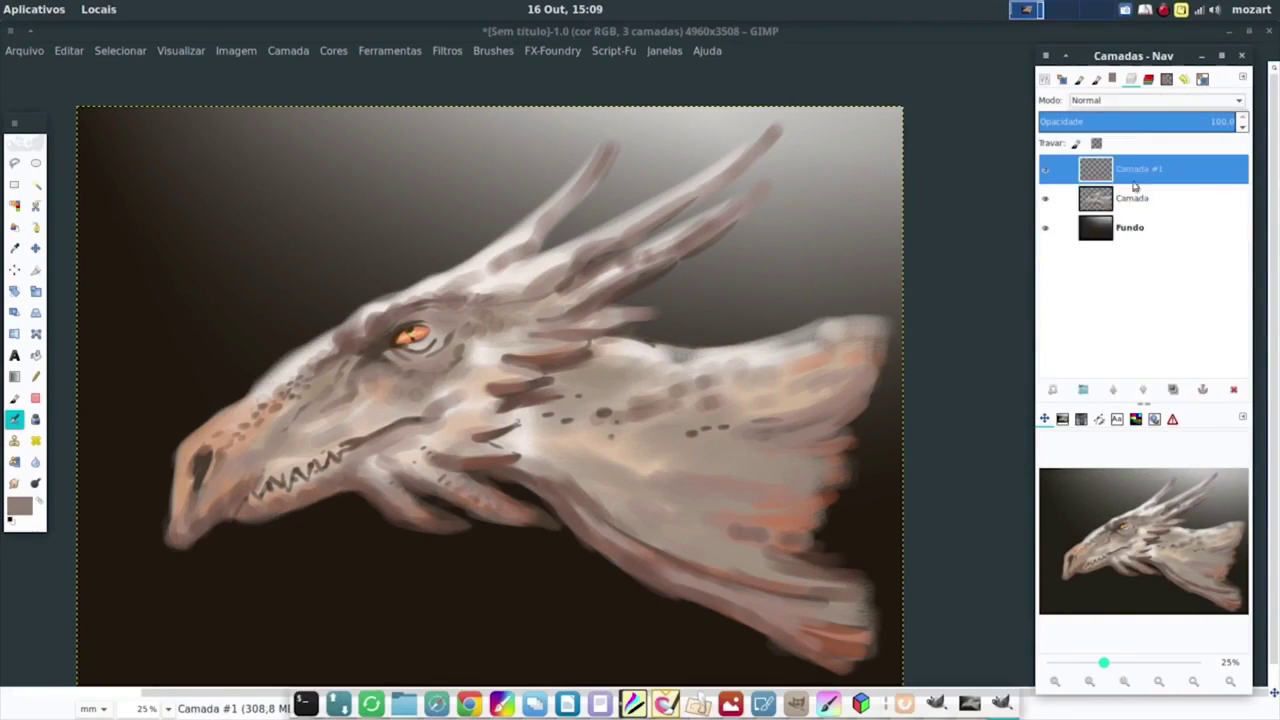
{"action": "key", "text": "a"}
{"action": "left_click_drag", "start_coordinate": [550, 435], "coordinate": [858, 372]}
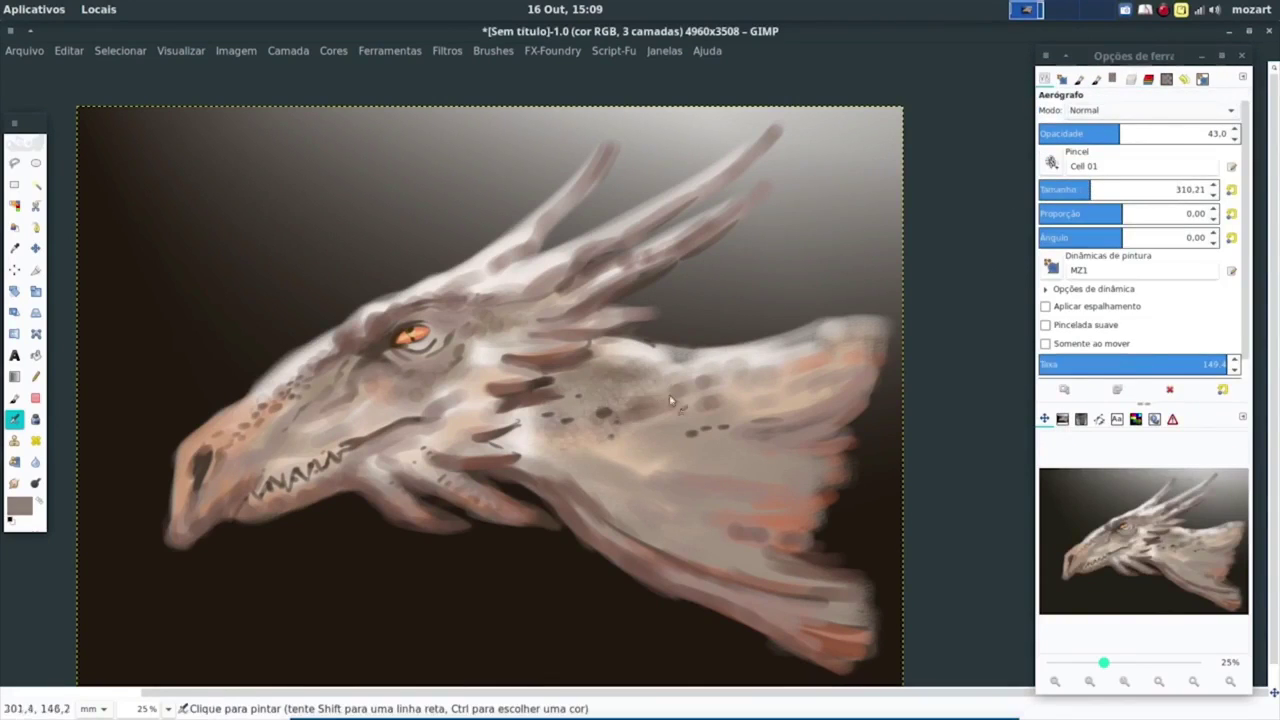
{"action": "mouse_move", "coordinate": [678, 462]}
{"action": "left_mouse_down"}
{"action": "mouse_move", "coordinate": [835, 505]}
{"action": "mouse_move", "coordinate": [757, 591]}
{"action": "mouse_move", "coordinate": [851, 651]}
{"action": "mouse_move", "coordinate": [543, 520]}
{"action": "mouse_move", "coordinate": [636, 485]}
{"action": "left_mouse_up"}
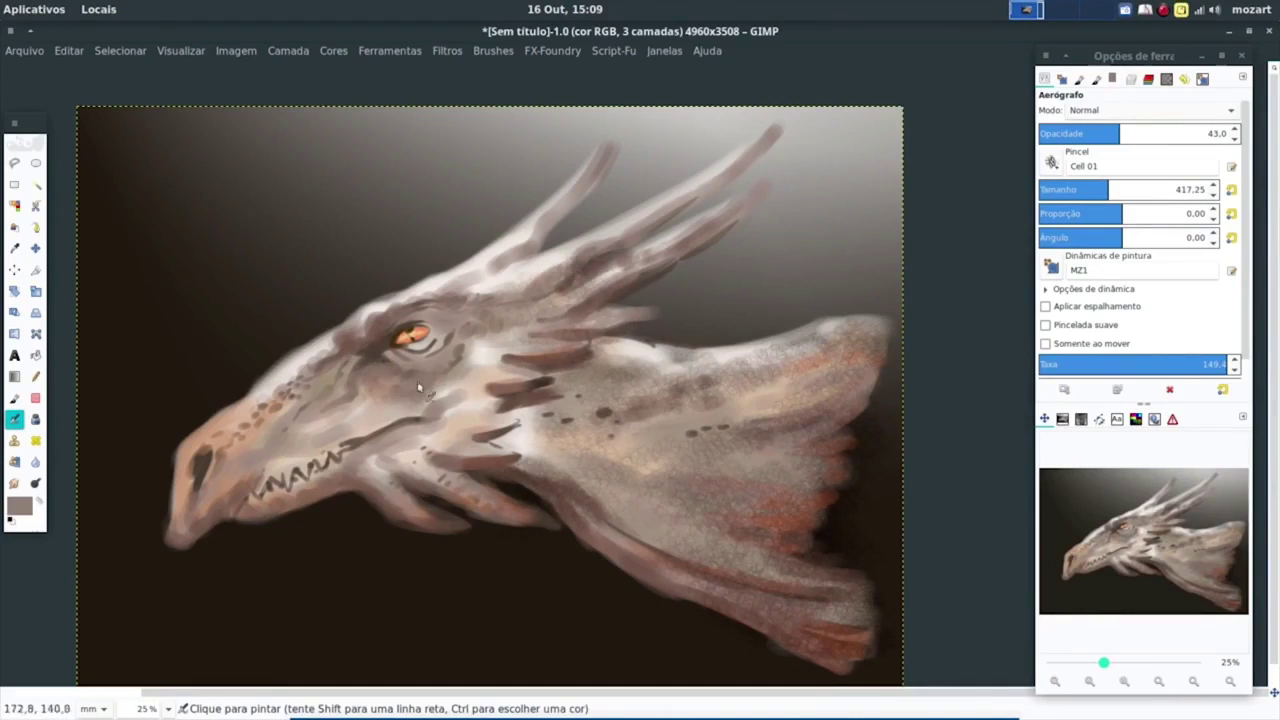
Step: Enlarge the brush to about 278 and make the Camada layer active
{"action": "left_click", "coordinate": [1079, 79]}
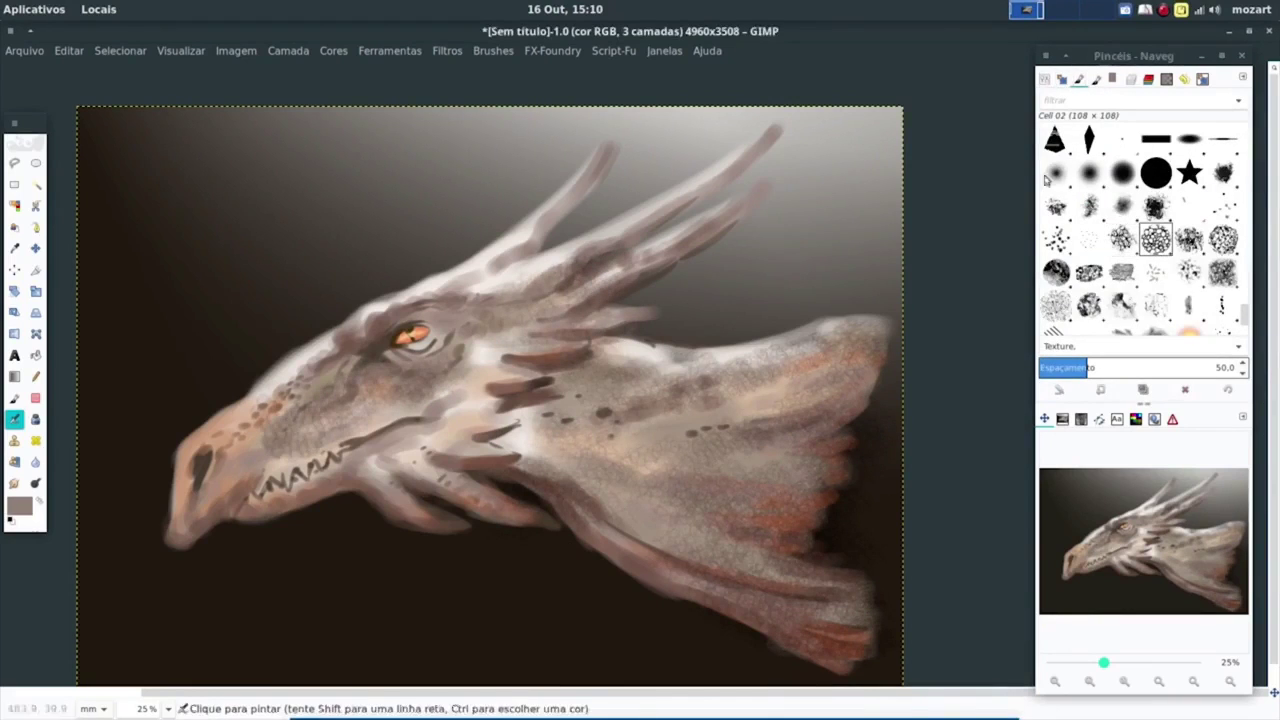
{"action": "key", "text": "a"}
{"action": "key", "text": "bracketright"}
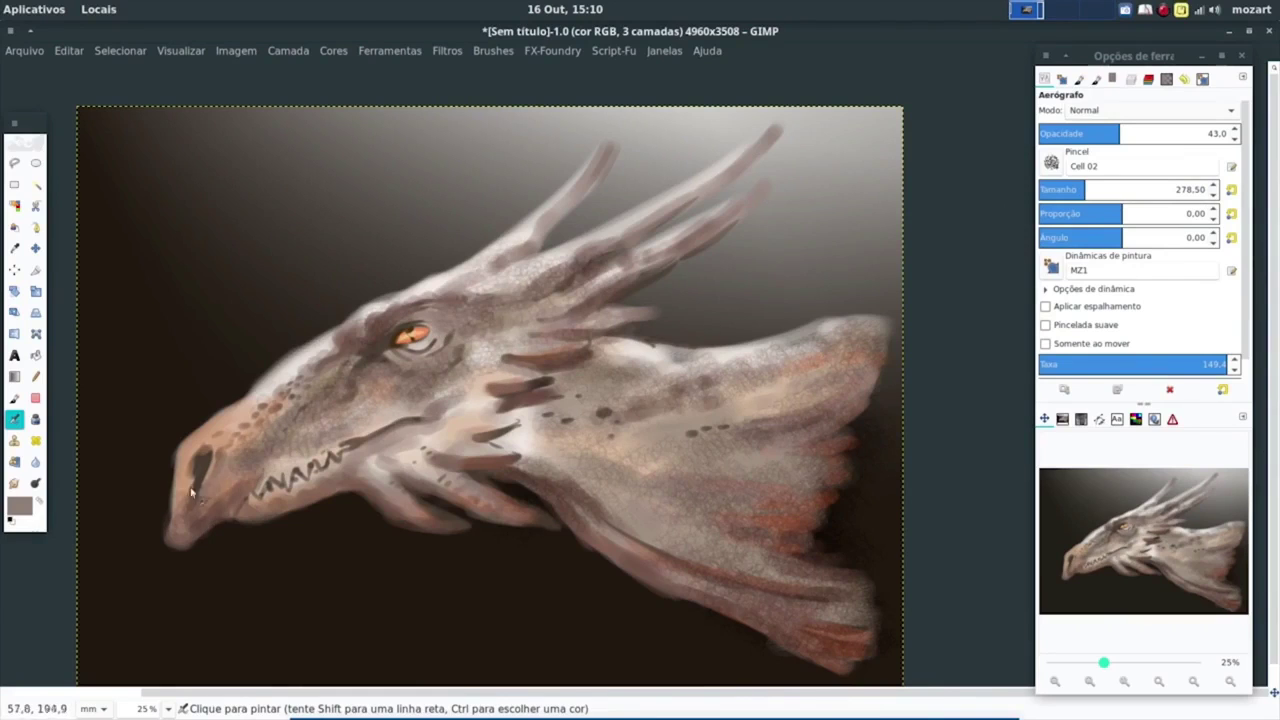
{"action": "key", "text": "ctrl+l"}
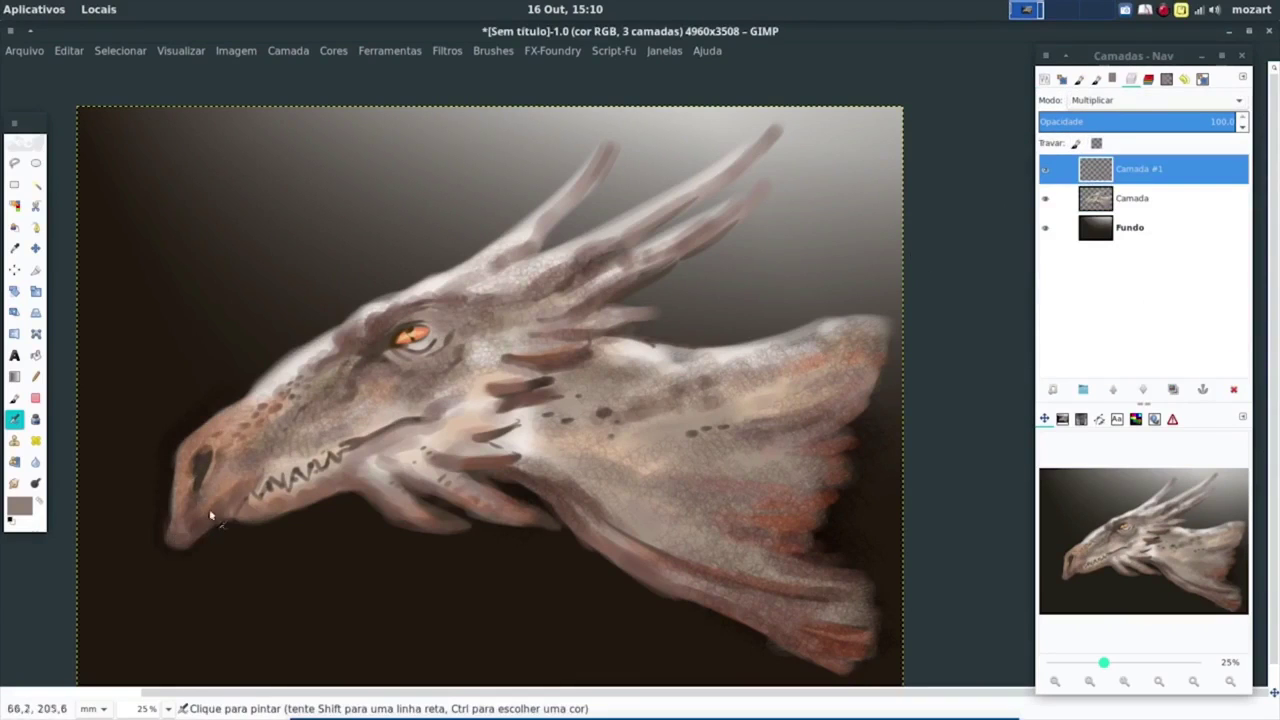
{"action": "left_click", "coordinate": [1120, 198]}
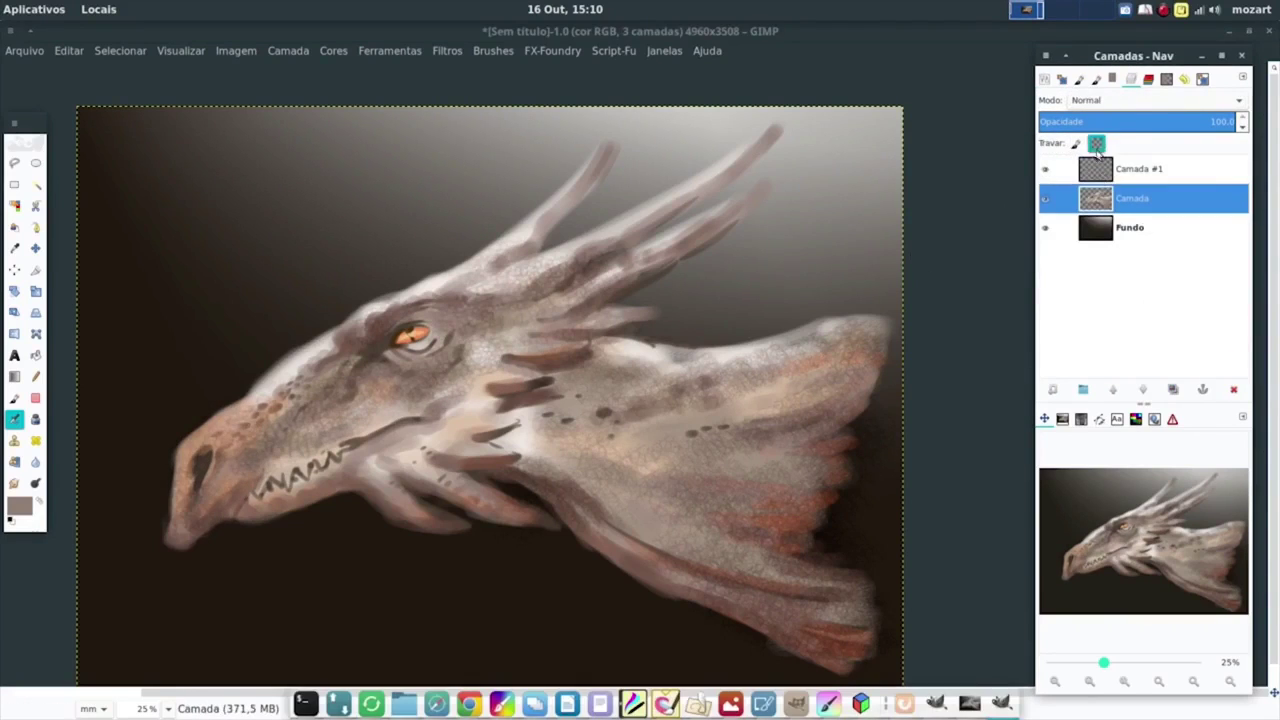
{"action": "key", "text": "shift+ctrl+t"}
Step: In Multiply at opacity 34.5, shade the jaw, neck, frill, horns and throat darker
{"action": "left_click_drag", "start_coordinate": [190, 530], "coordinate": [433, 533]}
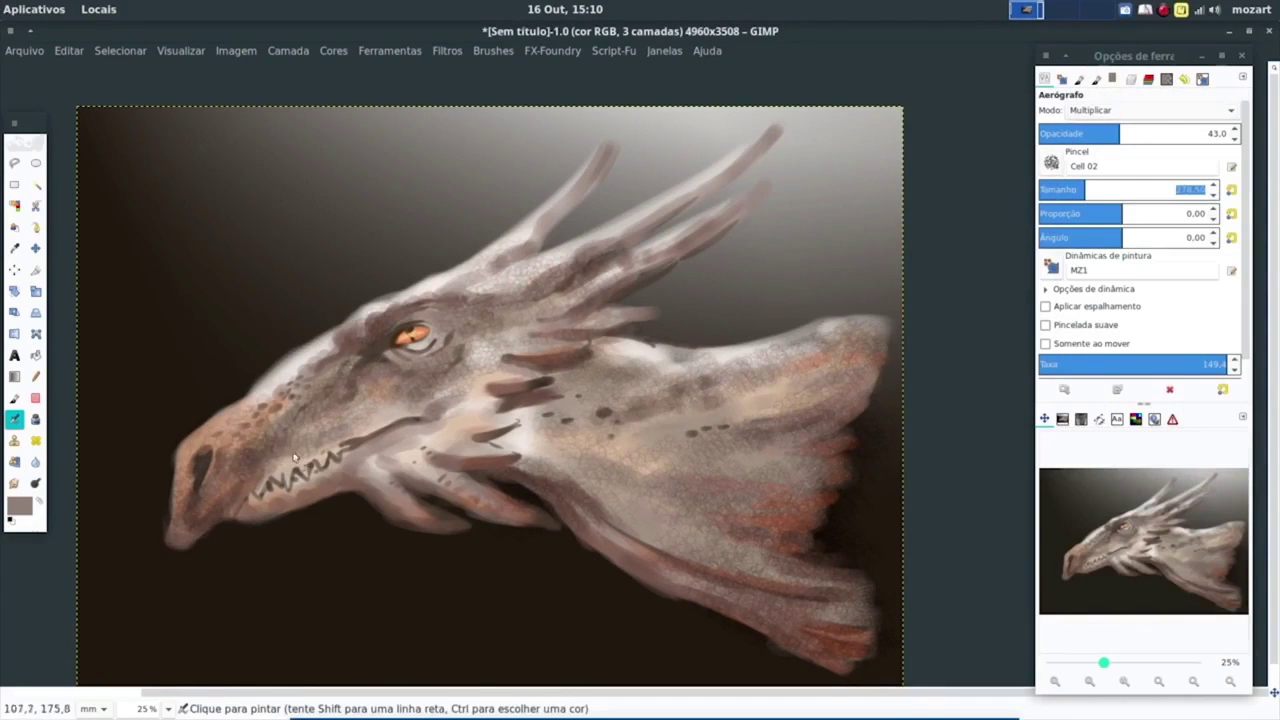
{"action": "mouse_move", "coordinate": [433, 457]}
{"action": "left_mouse_down"}
{"action": "mouse_move", "coordinate": [701, 447]}
{"action": "mouse_move", "coordinate": [768, 150]}
{"action": "left_mouse_up"}
{"action": "mouse_move", "coordinate": [614, 150]}
{"action": "left_mouse_down"}
{"action": "mouse_move", "coordinate": [760, 150]}
{"action": "mouse_move", "coordinate": [780, 334]}
{"action": "left_mouse_up"}
{"action": "left_click_drag", "start_coordinate": [400, 370], "coordinate": [440, 380]}
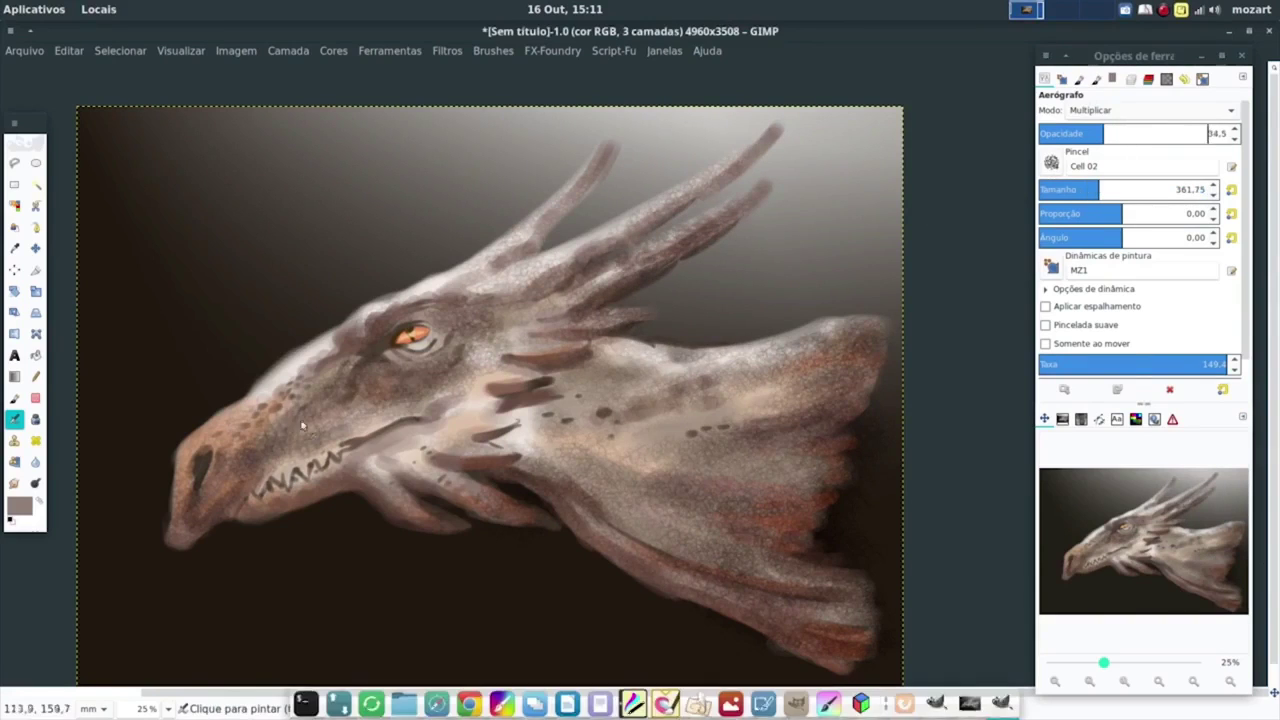
{"action": "left_click_drag", "start_coordinate": [300, 412], "coordinate": [346, 378]}
{"action": "mouse_move", "coordinate": [450, 313]}
{"action": "left_mouse_down"}
{"action": "mouse_move", "coordinate": [580, 448]}
{"action": "mouse_move", "coordinate": [359, 448]}
{"action": "mouse_move", "coordinate": [185, 497]}
{"action": "mouse_move", "coordinate": [519, 387]}
{"action": "mouse_move", "coordinate": [829, 509]}
{"action": "mouse_move", "coordinate": [865, 625]}
{"action": "left_mouse_up"}
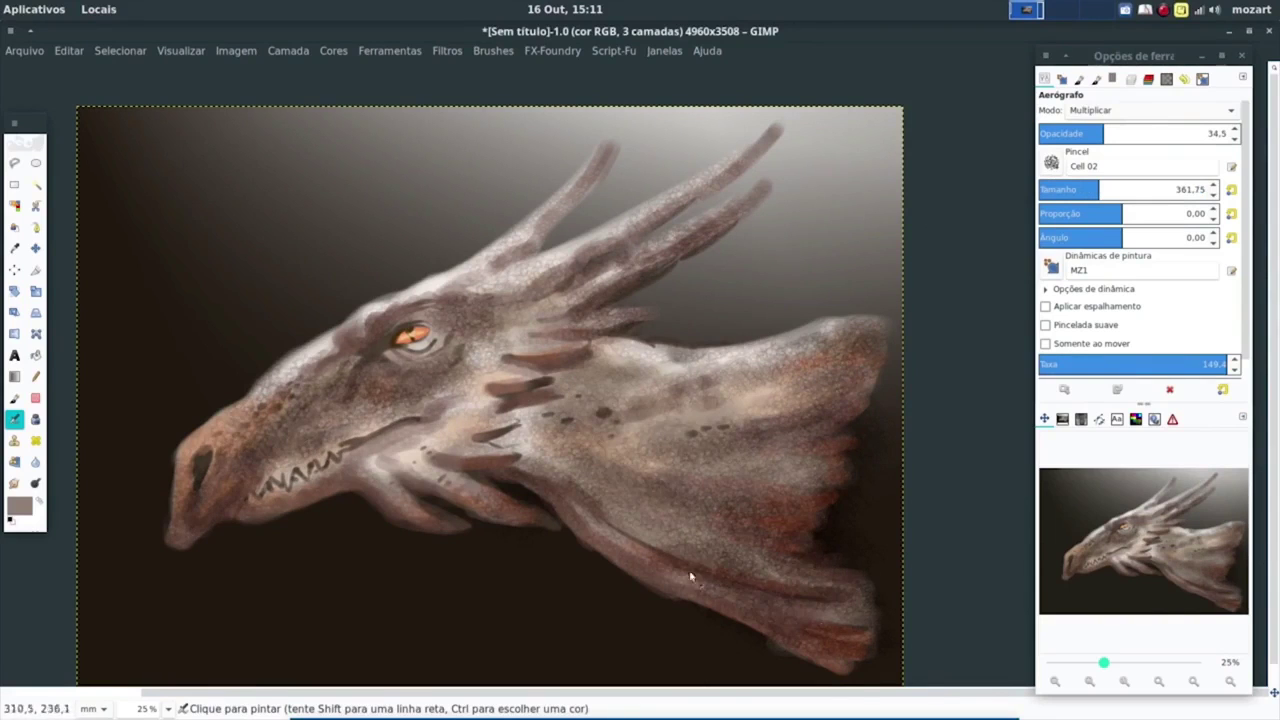
Step: Toggle Camada #1's visibility to compare, then merge it down into Camada
{"action": "left_click", "coordinate": [1150, 110]}
{"action": "left_click", "coordinate": [1131, 79]}
{"action": "left_click", "coordinate": [1120, 168]}
{"action": "left_click", "coordinate": [1130, 198]}
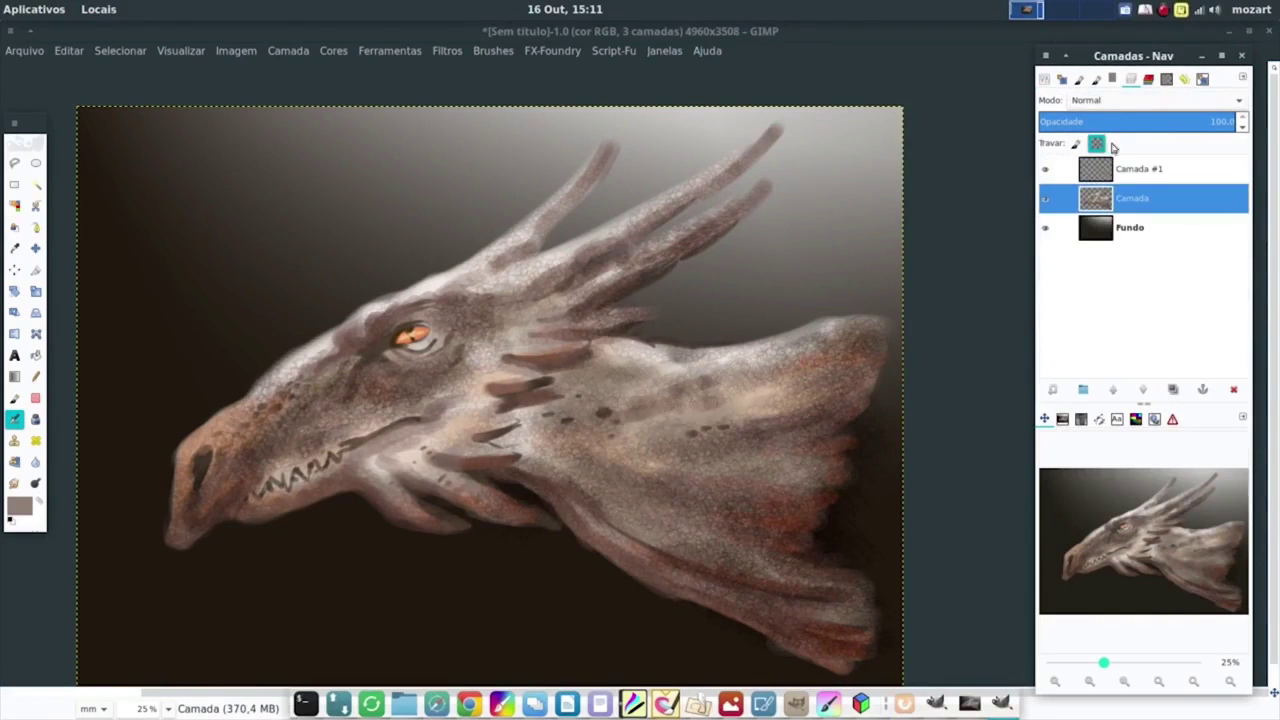
{"action": "left_click", "coordinate": [1110, 170]}
{"action": "left_click", "coordinate": [1046, 170]}
{"action": "left_click", "coordinate": [1046, 170]}
{"action": "right_click", "coordinate": [1100, 170]}
{"action": "left_click", "coordinate": [945, 306]}
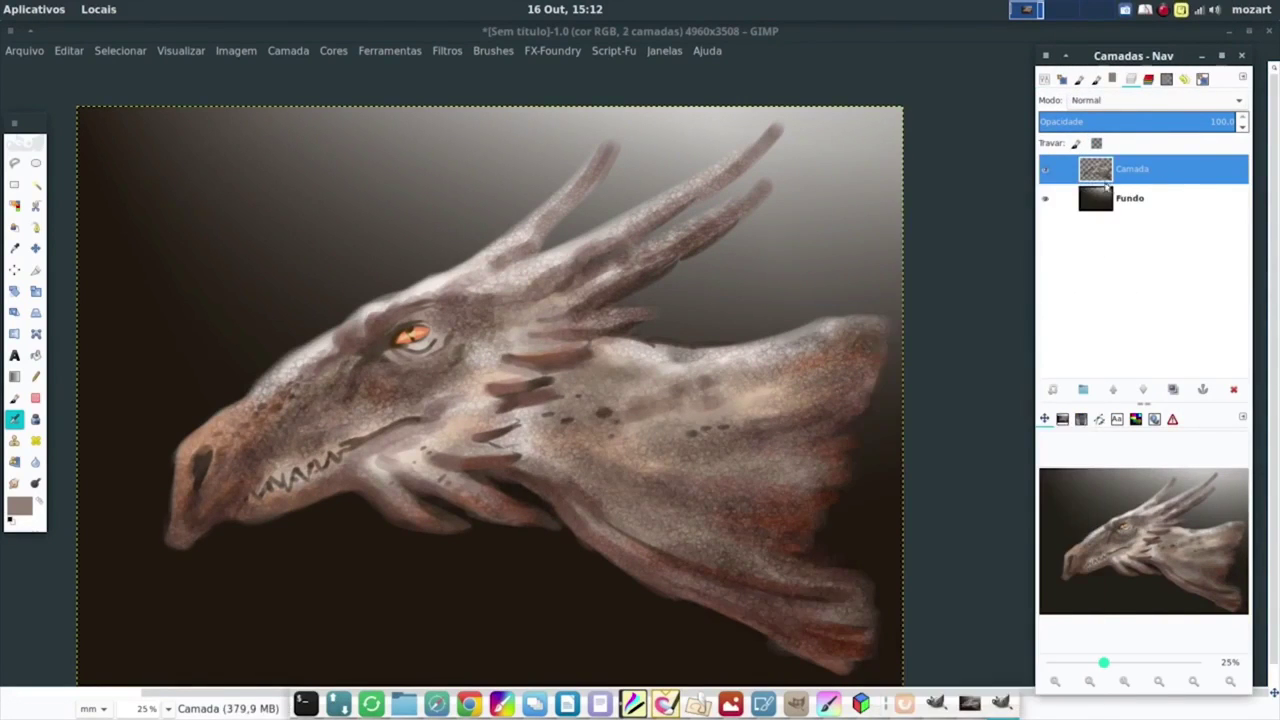
Step: Add a new empty layer kept in Normal mode
{"action": "left_click", "coordinate": [1052, 389]}
{"action": "key", "text": "Return"}
{"action": "left_click", "coordinate": [1150, 100]}
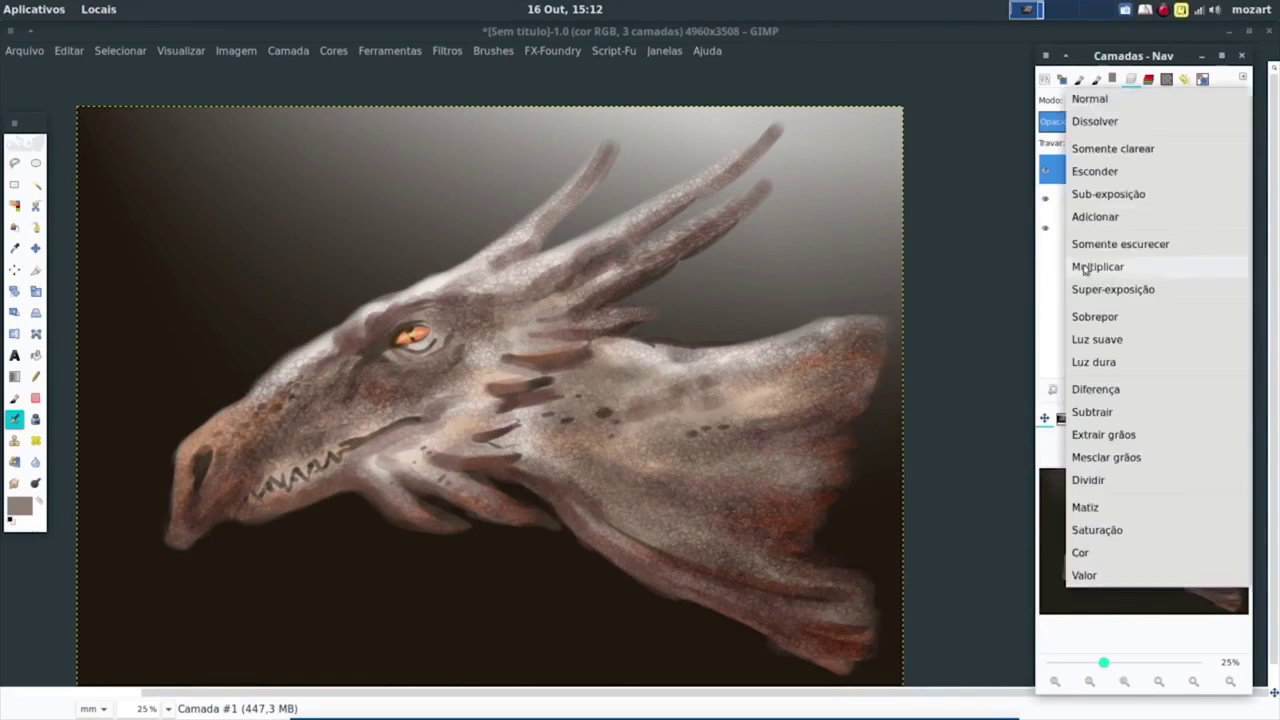
{"action": "left_click", "coordinate": [1140, 240]}
Step: Switch to the 2. Hardness 075 brush, test a snout stroke and undo it
{"action": "left_click", "coordinate": [1079, 79]}
{"action": "left_click", "coordinate": [1155, 172]}
{"action": "left_click", "coordinate": [1062, 79]}
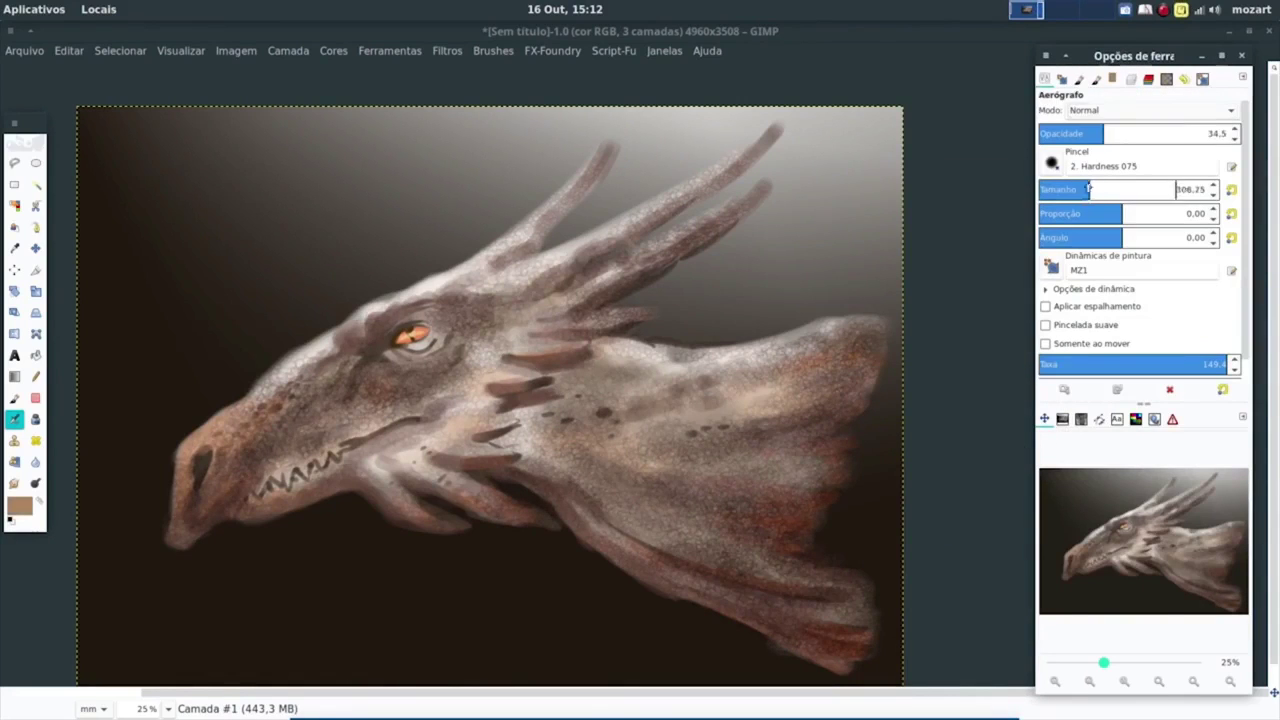
{"action": "scroll", "coordinate": [343, 262], "scroll_direction": "up", "scroll_amount": 1}
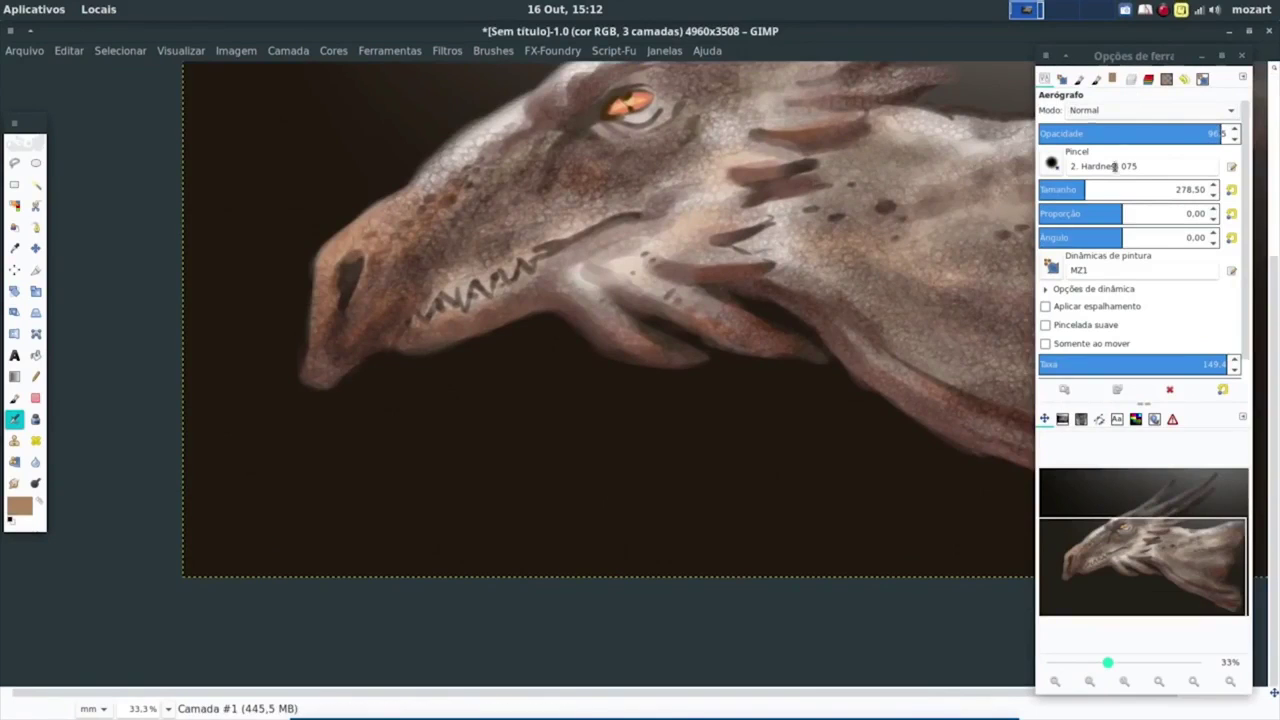
{"action": "key", "text": "ctrl+l"}
{"action": "left_click_drag", "start_coordinate": [325, 262], "coordinate": [307, 356]}
{"action": "key", "text": "ctrl+z"}
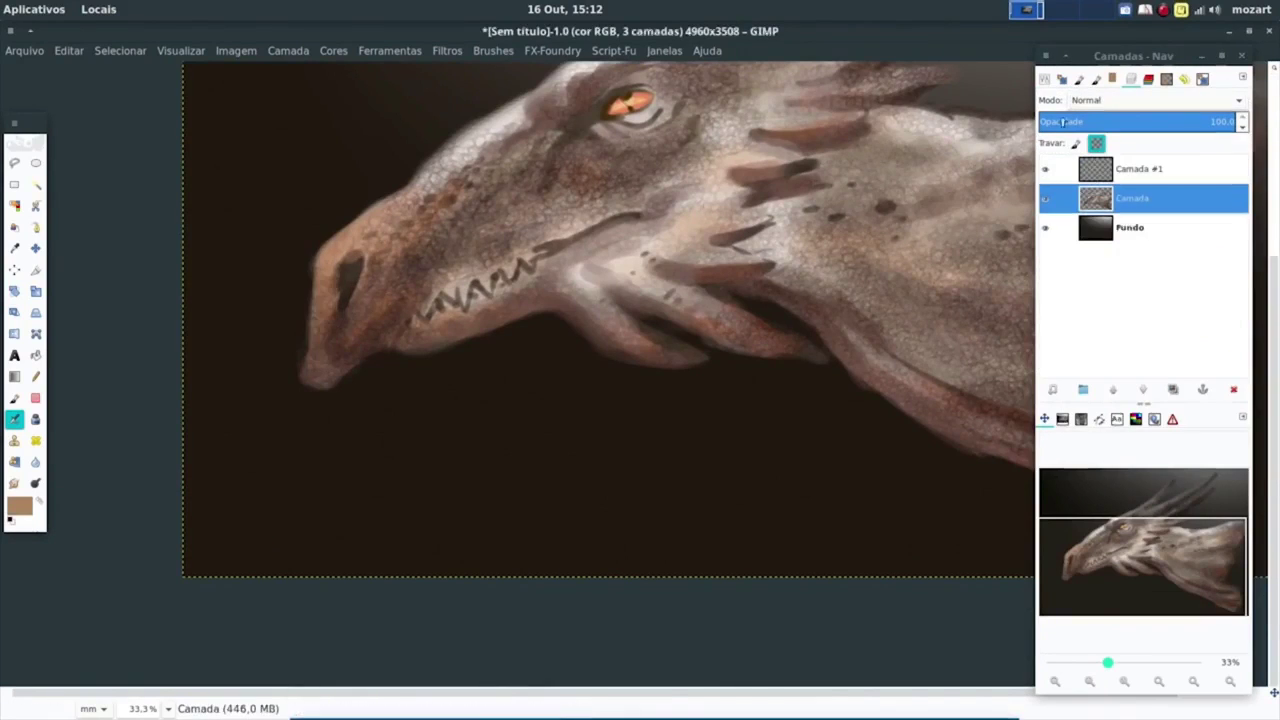
Step: Set the airbrush to Multiply, pick dark brown, and darken the dragon's mouth line
{"action": "left_click", "coordinate": [1079, 79]}
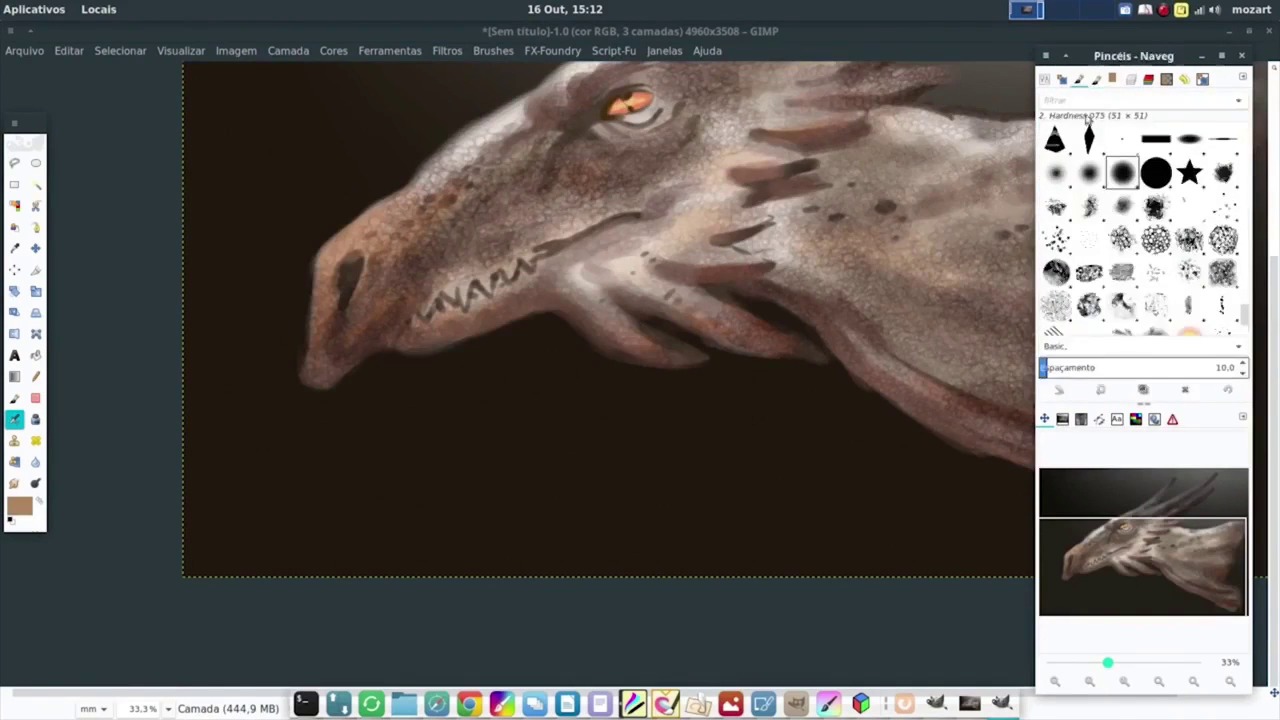
{"action": "left_click", "coordinate": [1045, 79]}
{"action": "left_click", "coordinate": [1150, 110]}
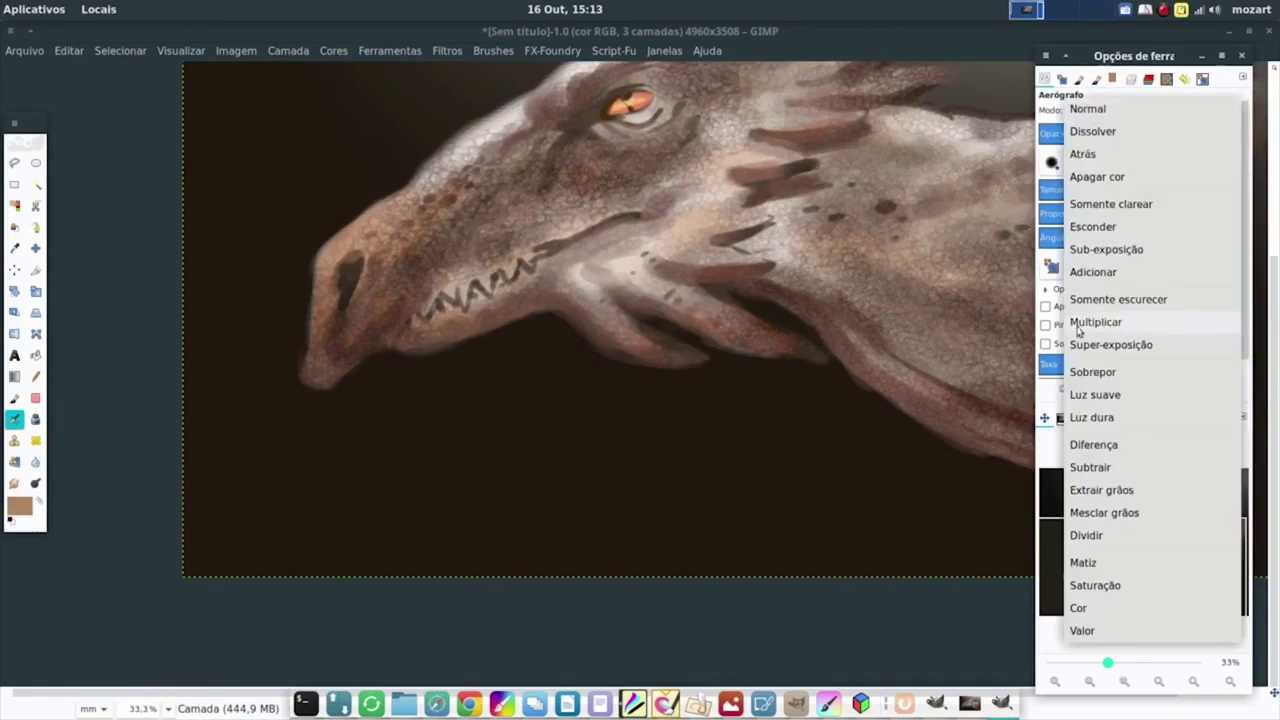
{"action": "left_click", "coordinate": [1100, 323]}
{"action": "left_click", "coordinate": [1079, 79]}
{"action": "left_click", "coordinate": [1062, 79]}
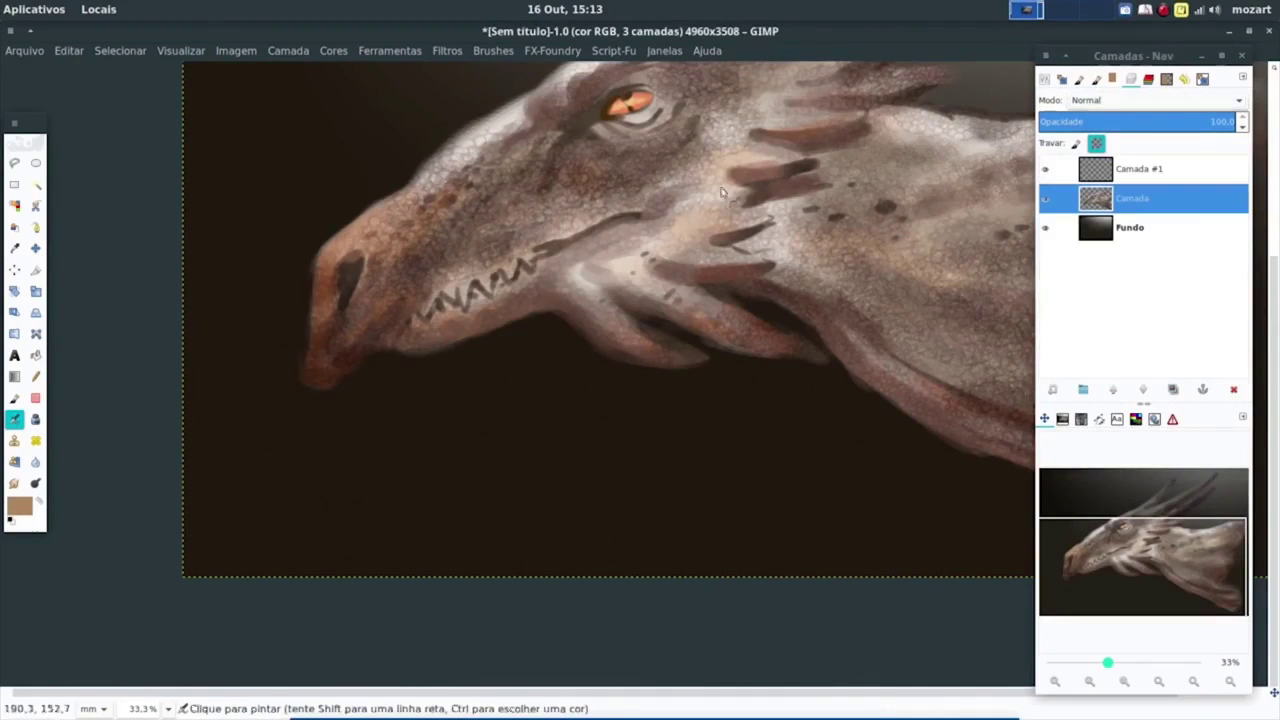
{"action": "left_click", "coordinate": [590, 140], "text": "ctrl"}
{"action": "left_click", "coordinate": [1047, 79]}
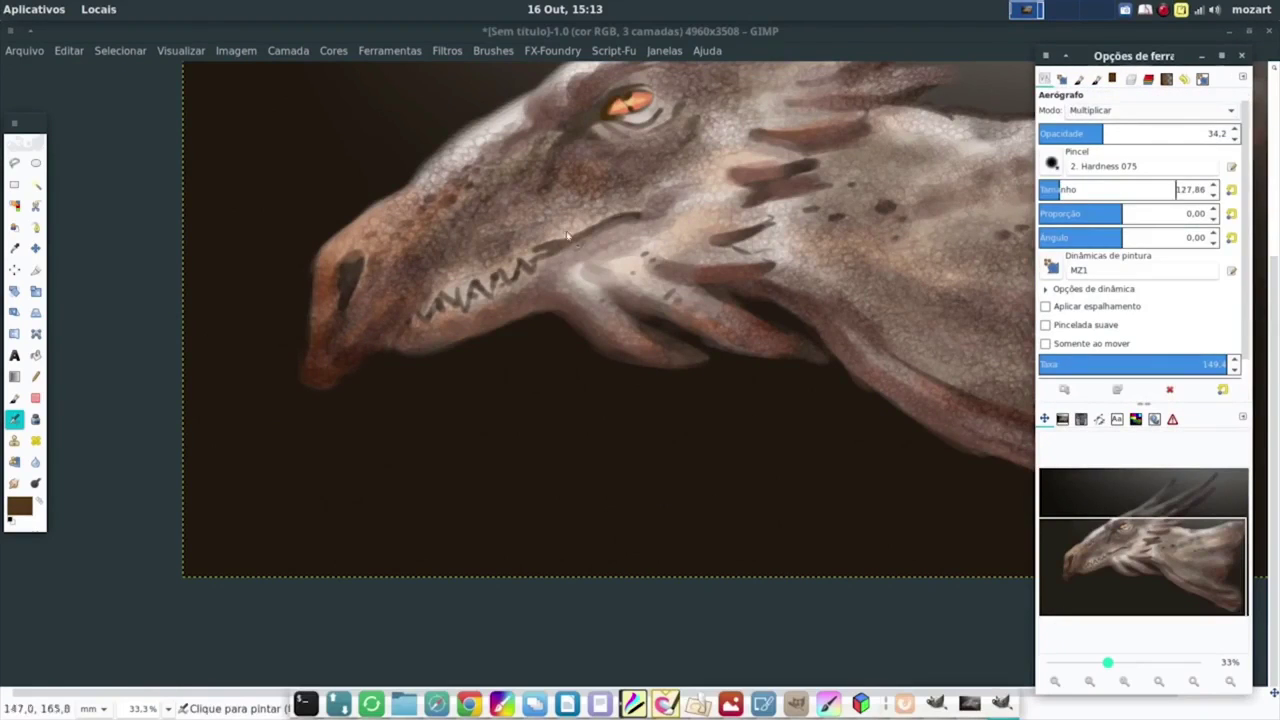
{"action": "left_click_drag", "start_coordinate": [540, 250], "coordinate": [643, 215]}
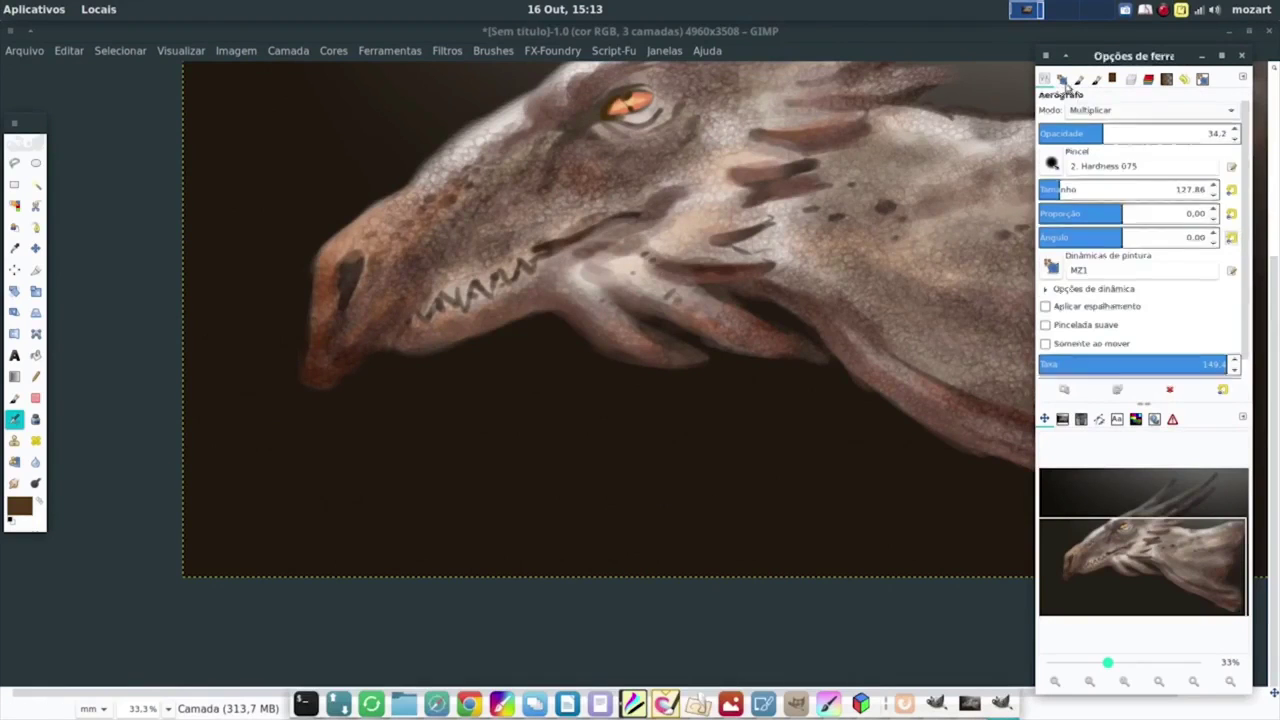
{"action": "left_click", "coordinate": [1231, 270]}
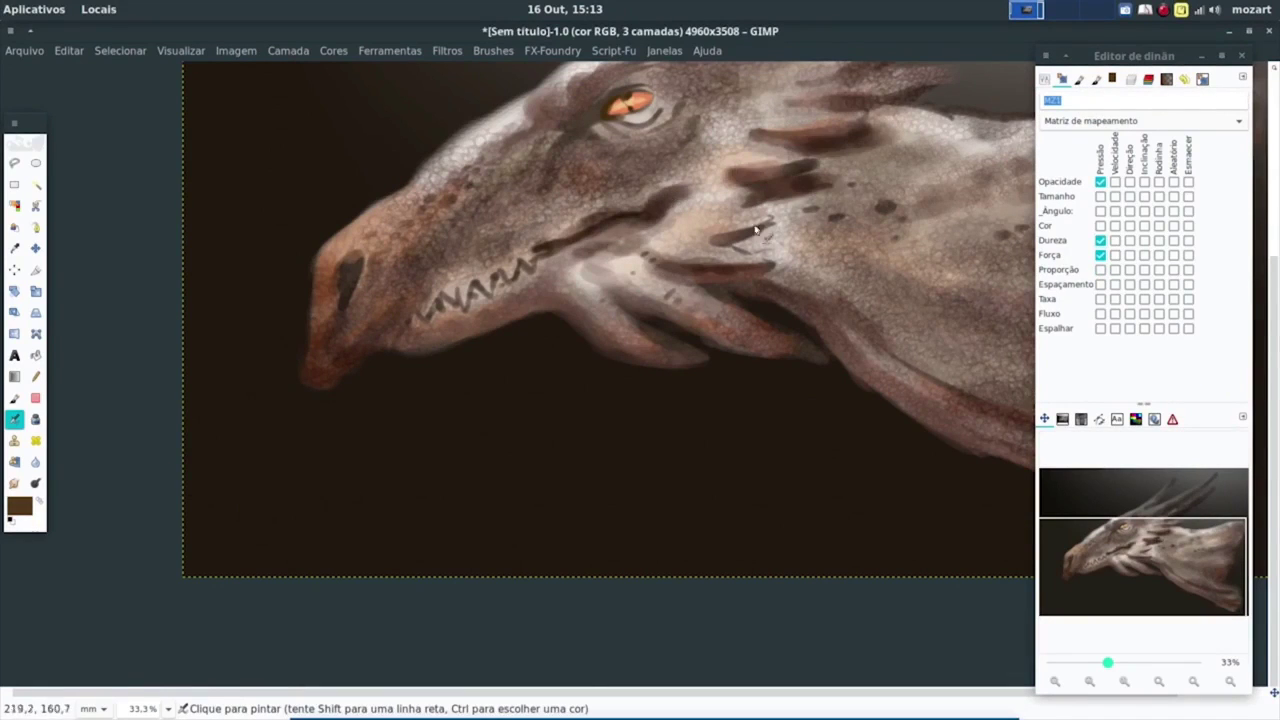
Step: Shade the lower jaw, neck underside, upper horn spikes, neck ridge and cheek darker
{"action": "left_click_drag", "start_coordinate": [826, 306], "coordinate": [656, 358]}
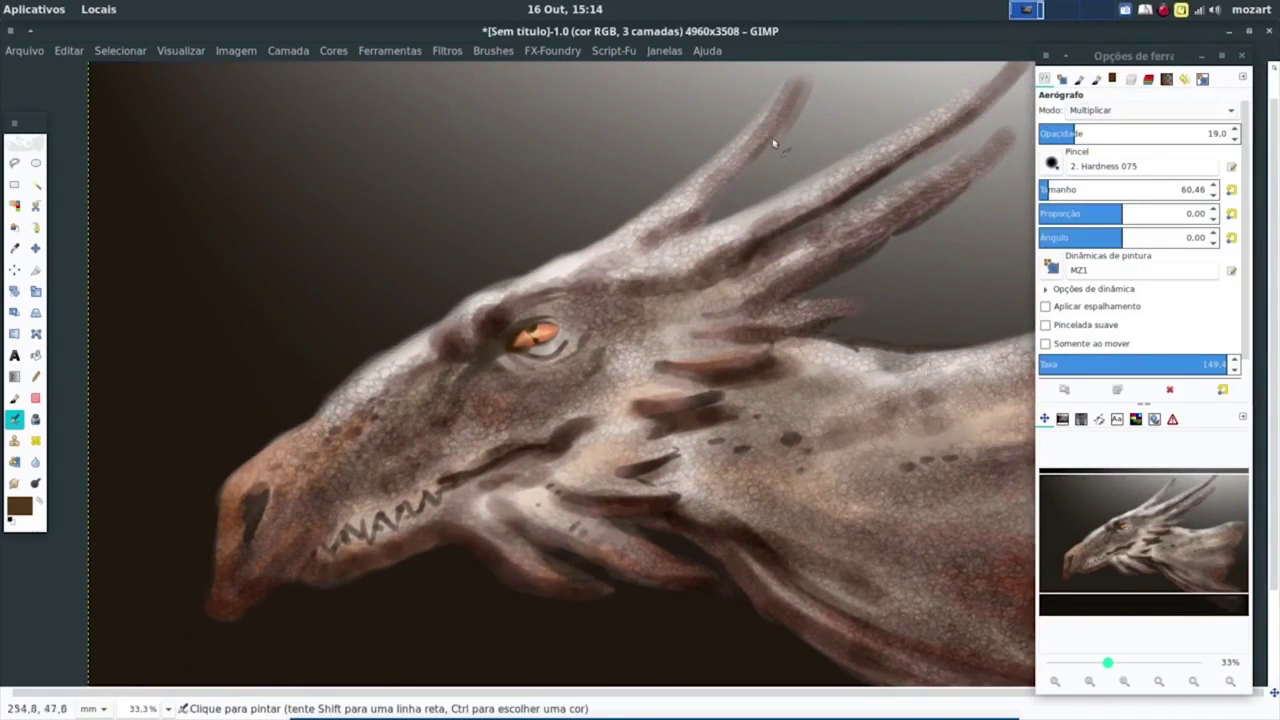
{"action": "mouse_move", "coordinate": [772, 201]}
{"action": "left_mouse_down"}
{"action": "mouse_move", "coordinate": [990, 110]}
{"action": "mouse_move", "coordinate": [978, 159]}
{"action": "left_mouse_up"}
{"action": "mouse_move", "coordinate": [860, 312]}
{"action": "left_mouse_down"}
{"action": "mouse_move", "coordinate": [575, 318]}
{"action": "mouse_move", "coordinate": [515, 370]}
{"action": "mouse_move", "coordinate": [600, 395]}
{"action": "mouse_move", "coordinate": [705, 340]}
{"action": "mouse_move", "coordinate": [799, 347]}
{"action": "mouse_move", "coordinate": [860, 385]}
{"action": "mouse_move", "coordinate": [755, 410]}
{"action": "mouse_move", "coordinate": [740, 440]}
{"action": "mouse_move", "coordinate": [651, 428]}
{"action": "mouse_move", "coordinate": [685, 385]}
{"action": "mouse_move", "coordinate": [592, 431]}
{"action": "mouse_move", "coordinate": [643, 443]}
{"action": "mouse_move", "coordinate": [829, 323]}
{"action": "mouse_move", "coordinate": [760, 260]}
{"action": "left_mouse_up"}
{"action": "scroll", "coordinate": [643, 362], "scroll_direction": "down", "scroll_amount": 3}
{"action": "mouse_move", "coordinate": [643, 362]}
{"action": "left_mouse_down"}
{"action": "mouse_move", "coordinate": [629, 400]}
{"action": "mouse_move", "coordinate": [545, 380]}
{"action": "mouse_move", "coordinate": [543, 337]}
{"action": "mouse_move", "coordinate": [598, 318]}
{"action": "left_mouse_up"}
Step: At brush size 44.6, darken the brow, eye surroundings, nostril, snout and jaw tip
{"action": "left_click_drag", "start_coordinate": [1046, 189], "coordinate": [530, 245]}
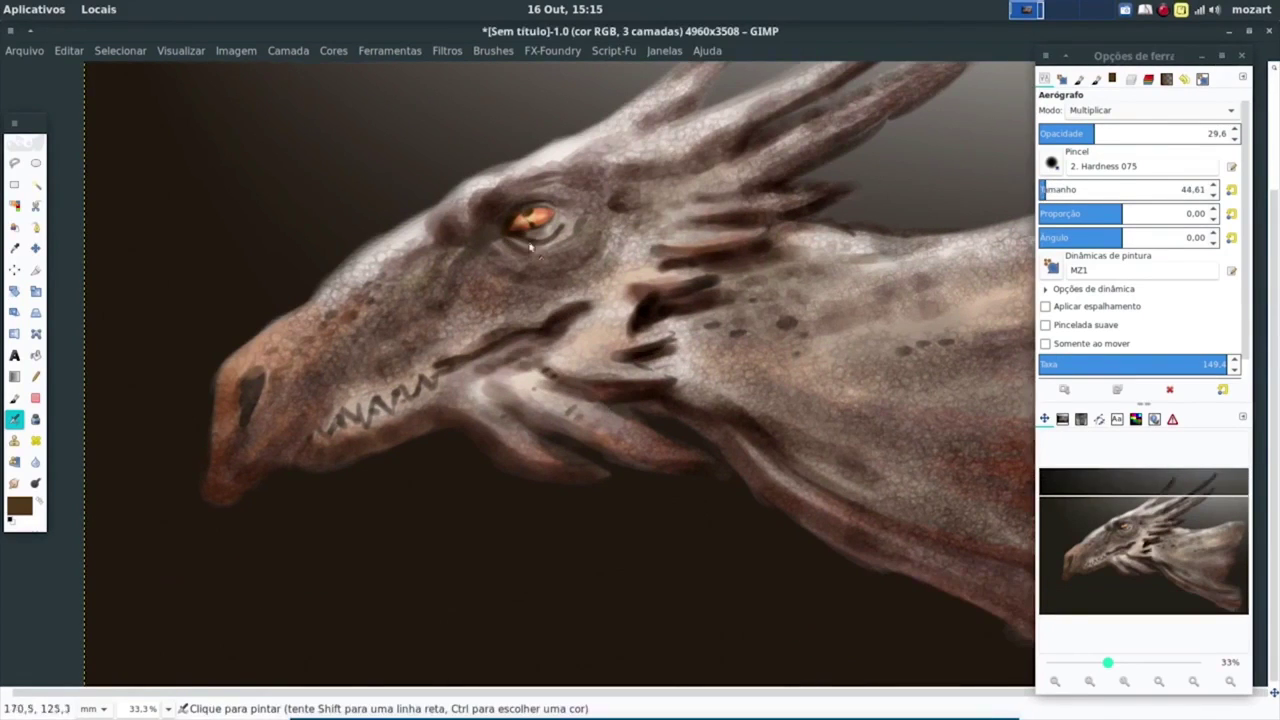
{"action": "mouse_move", "coordinate": [561, 184]}
{"action": "left_mouse_down"}
{"action": "mouse_move", "coordinate": [485, 196]}
{"action": "mouse_move", "coordinate": [411, 256]}
{"action": "left_mouse_up"}
{"action": "mouse_move", "coordinate": [500, 215]}
{"action": "left_mouse_down"}
{"action": "mouse_move", "coordinate": [509, 251]}
{"action": "mouse_move", "coordinate": [557, 274]}
{"action": "mouse_move", "coordinate": [620, 206]}
{"action": "mouse_move", "coordinate": [705, 158]}
{"action": "left_mouse_up"}
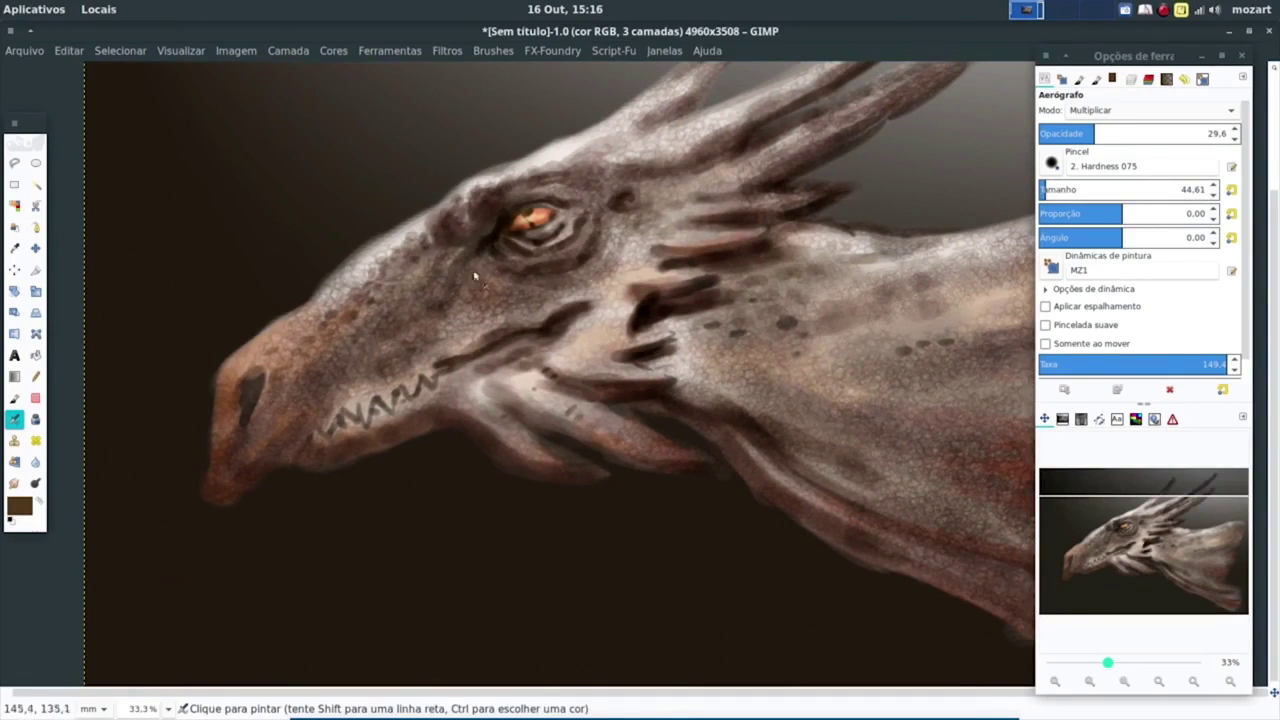
{"action": "mouse_move", "coordinate": [465, 262]}
{"action": "left_mouse_down"}
{"action": "mouse_move", "coordinate": [409, 289]}
{"action": "mouse_move", "coordinate": [441, 306]}
{"action": "mouse_move", "coordinate": [380, 370]}
{"action": "left_mouse_up"}
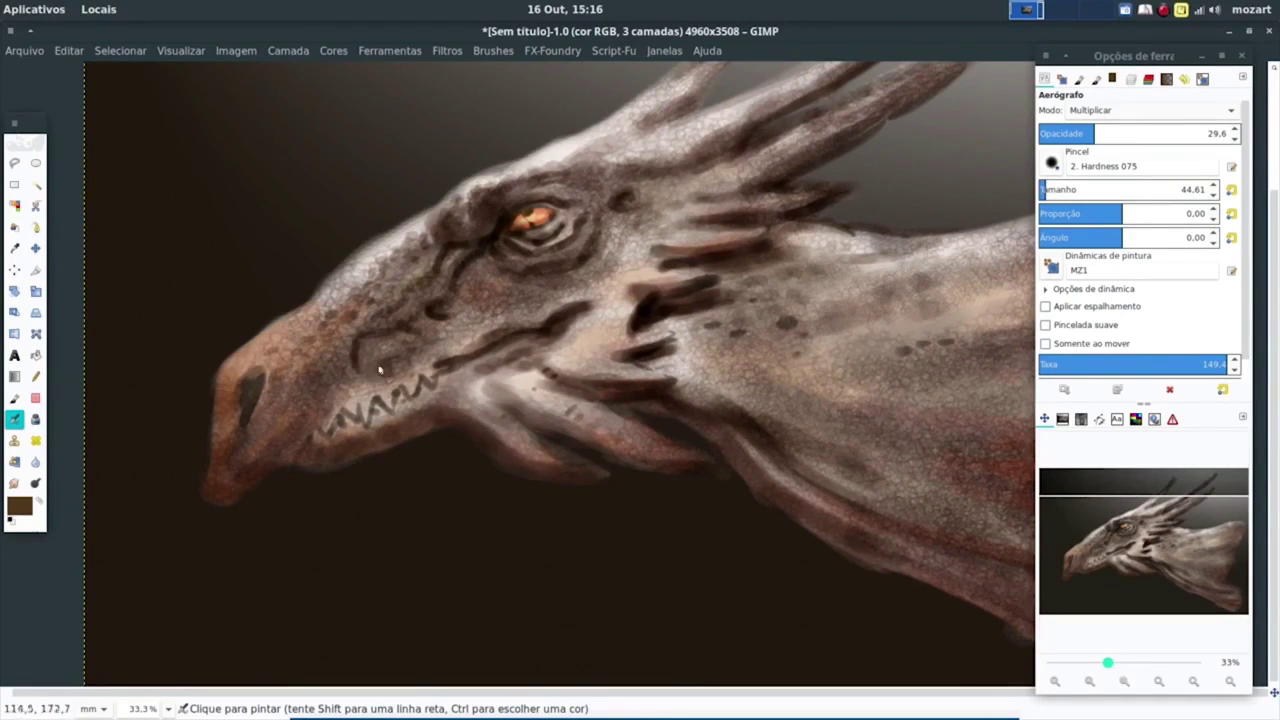
{"action": "mouse_move", "coordinate": [254, 382]}
{"action": "left_mouse_down"}
{"action": "mouse_move", "coordinate": [340, 325]}
{"action": "mouse_move", "coordinate": [257, 443]}
{"action": "mouse_move", "coordinate": [226, 410]}
{"action": "mouse_move", "coordinate": [248, 347]}
{"action": "left_mouse_up"}
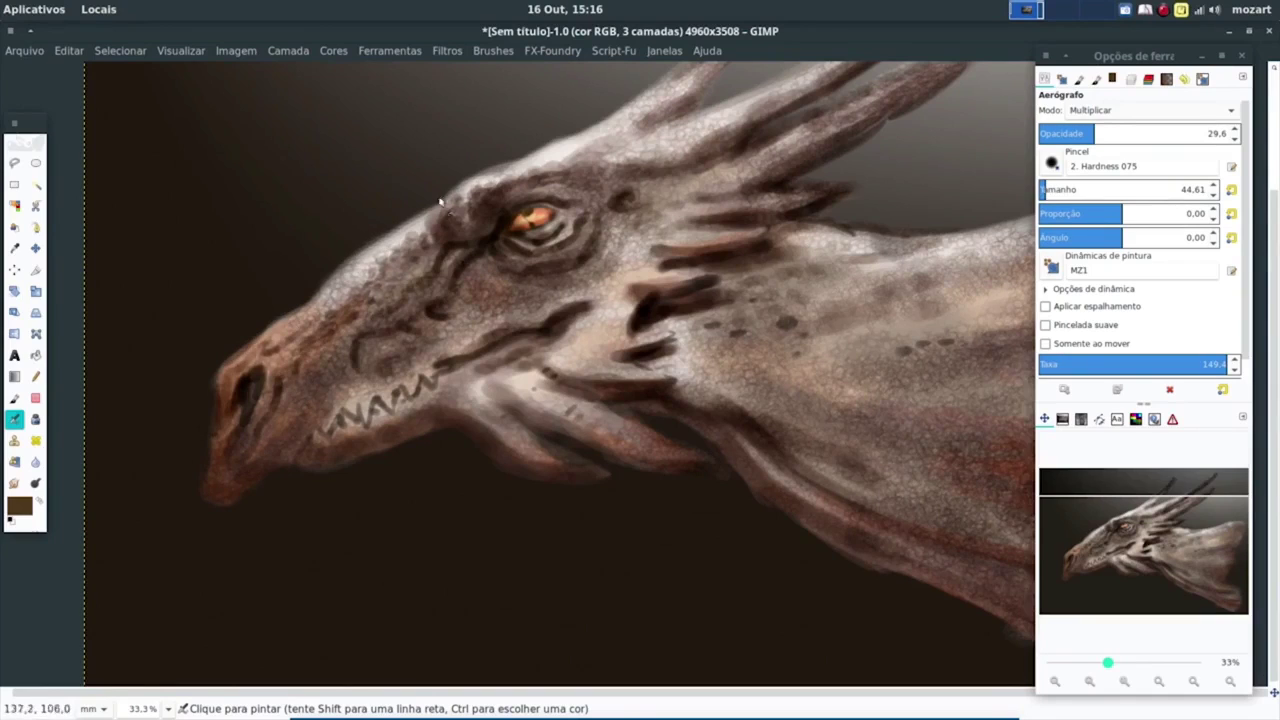
{"action": "mouse_move", "coordinate": [203, 470]}
{"action": "left_mouse_down"}
{"action": "mouse_move", "coordinate": [237, 500]}
{"action": "mouse_move", "coordinate": [309, 400]}
{"action": "mouse_move", "coordinate": [288, 457]}
{"action": "mouse_move", "coordinate": [337, 419]}
{"action": "mouse_move", "coordinate": [594, 314]}
{"action": "mouse_move", "coordinate": [688, 344]}
{"action": "mouse_move", "coordinate": [693, 384]}
{"action": "mouse_move", "coordinate": [718, 403]}
{"action": "left_mouse_up"}
Step: Deepen cheek patches, skin around the head spikes, snout, under the jaw and neck
{"action": "left_click_drag", "start_coordinate": [589, 374], "coordinate": [614, 332]}
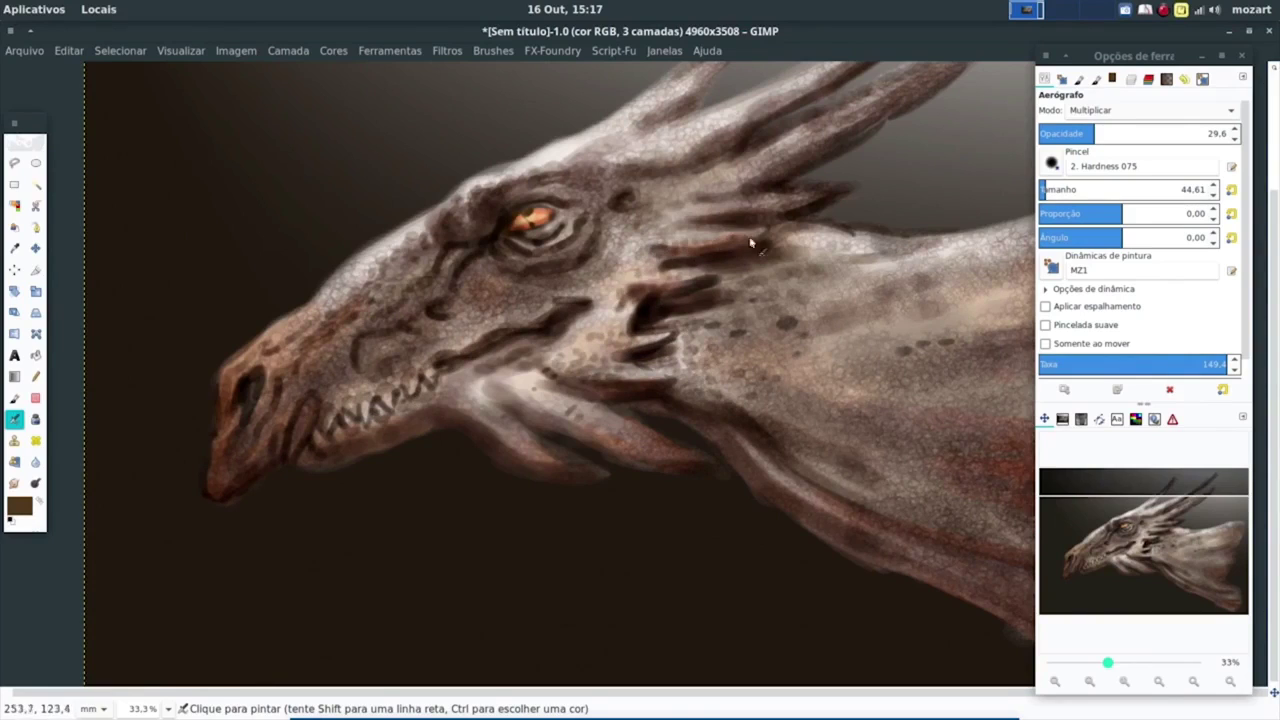
{"action": "left_click_drag", "start_coordinate": [702, 195], "coordinate": [751, 188]}
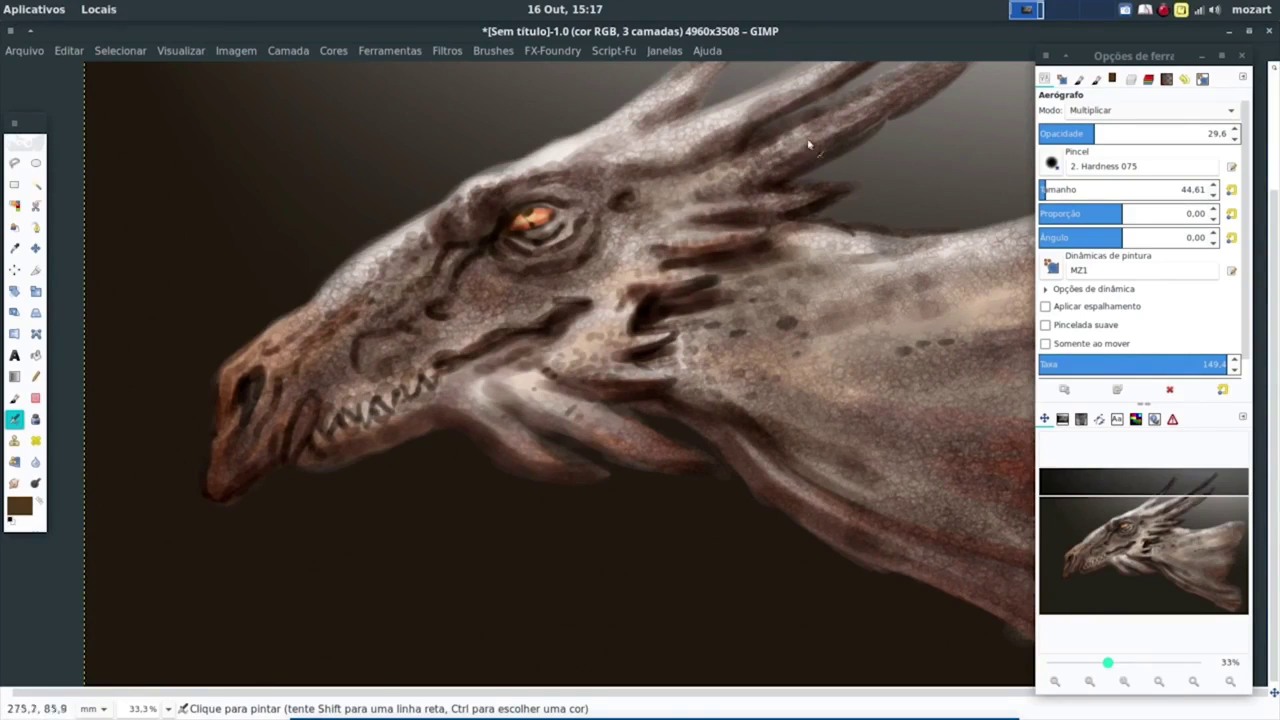
{"action": "mouse_move", "coordinate": [663, 152]}
{"action": "left_mouse_down"}
{"action": "mouse_move", "coordinate": [654, 166]}
{"action": "mouse_move", "coordinate": [757, 120]}
{"action": "mouse_move", "coordinate": [686, 128]}
{"action": "mouse_move", "coordinate": [680, 95]}
{"action": "mouse_move", "coordinate": [528, 195]}
{"action": "left_mouse_up"}
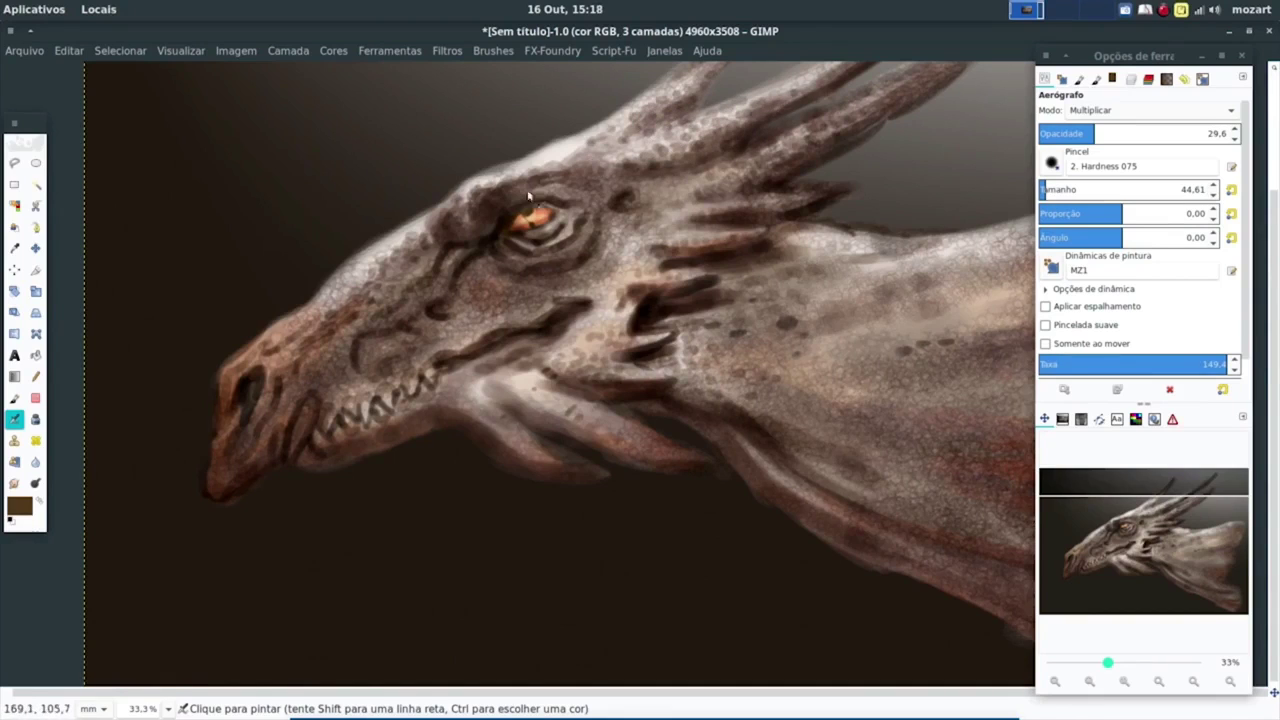
{"action": "mouse_move", "coordinate": [560, 243]}
{"action": "left_mouse_down"}
{"action": "mouse_move", "coordinate": [625, 245]}
{"action": "mouse_move", "coordinate": [562, 287]}
{"action": "left_mouse_up"}
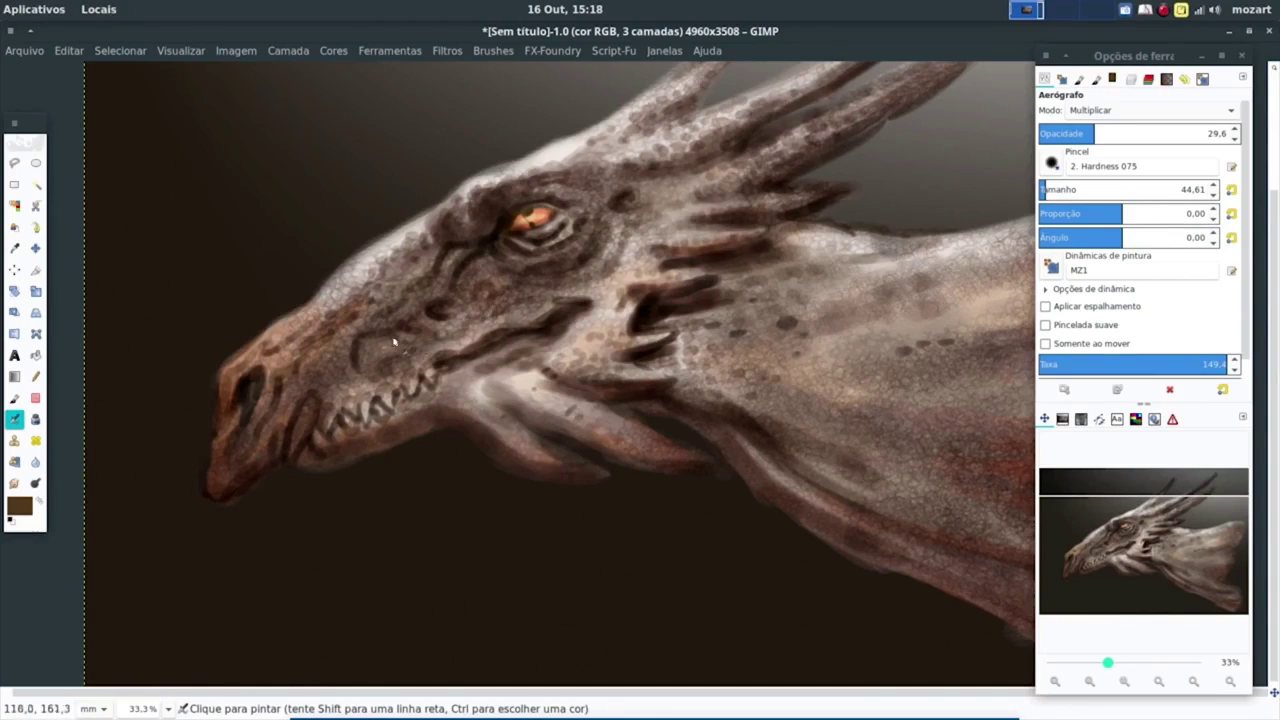
{"action": "mouse_move", "coordinate": [394, 342]}
{"action": "left_mouse_down"}
{"action": "mouse_move", "coordinate": [379, 370]}
{"action": "mouse_move", "coordinate": [358, 332]}
{"action": "mouse_move", "coordinate": [425, 285]}
{"action": "mouse_move", "coordinate": [435, 255]}
{"action": "mouse_move", "coordinate": [214, 449]}
{"action": "mouse_move", "coordinate": [251, 463]}
{"action": "mouse_move", "coordinate": [243, 471]}
{"action": "mouse_move", "coordinate": [316, 411]}
{"action": "left_mouse_up"}
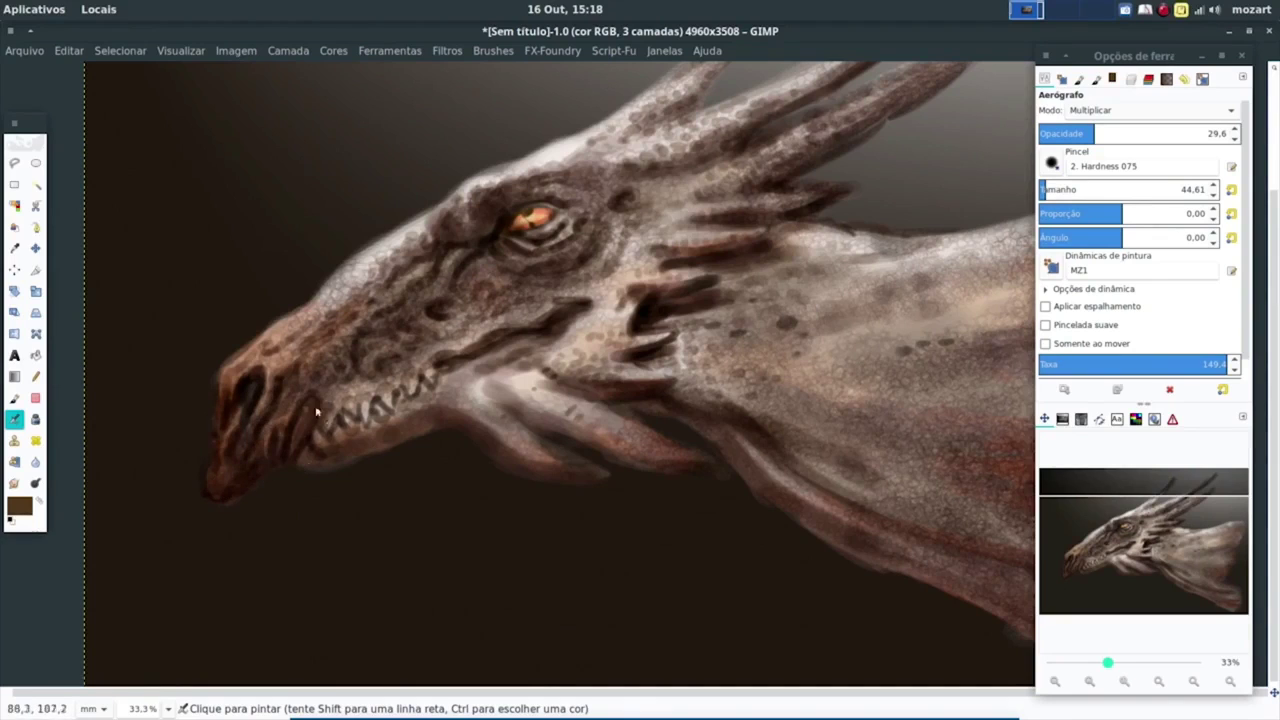
{"action": "left_click_drag", "start_coordinate": [371, 446], "coordinate": [431, 431]}
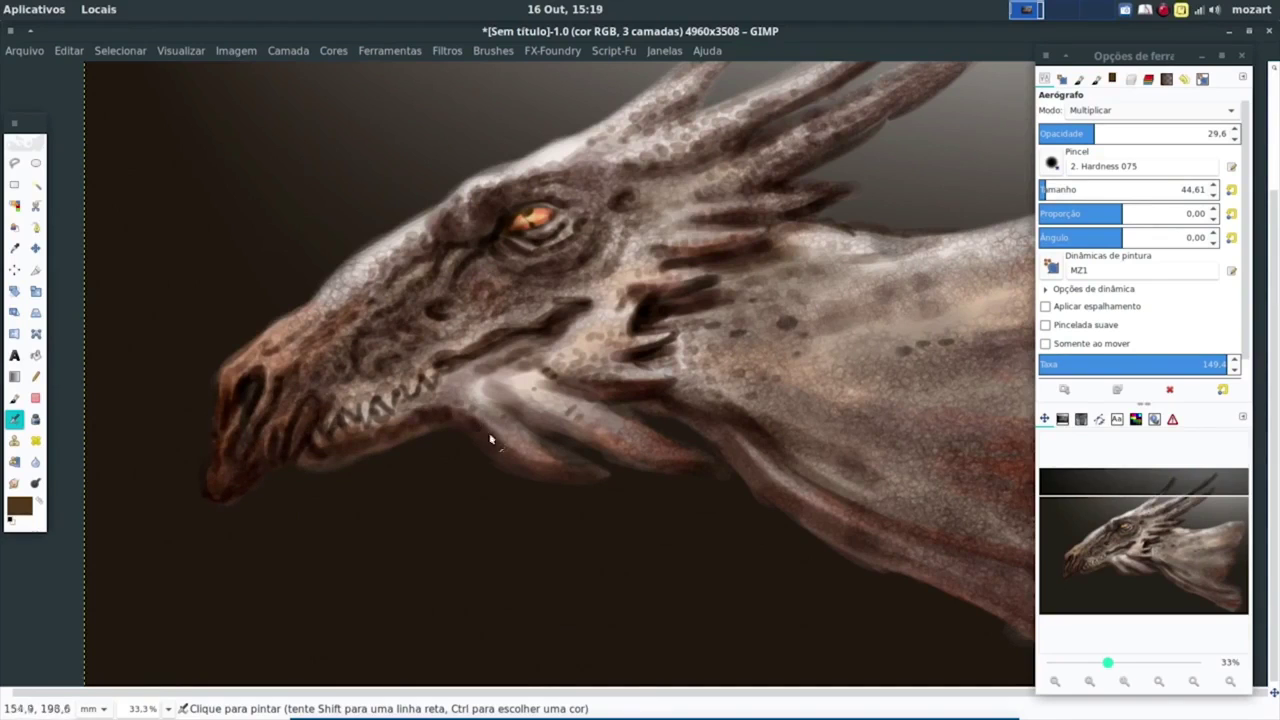
{"action": "left_click_drag", "start_coordinate": [561, 428], "coordinate": [613, 449]}
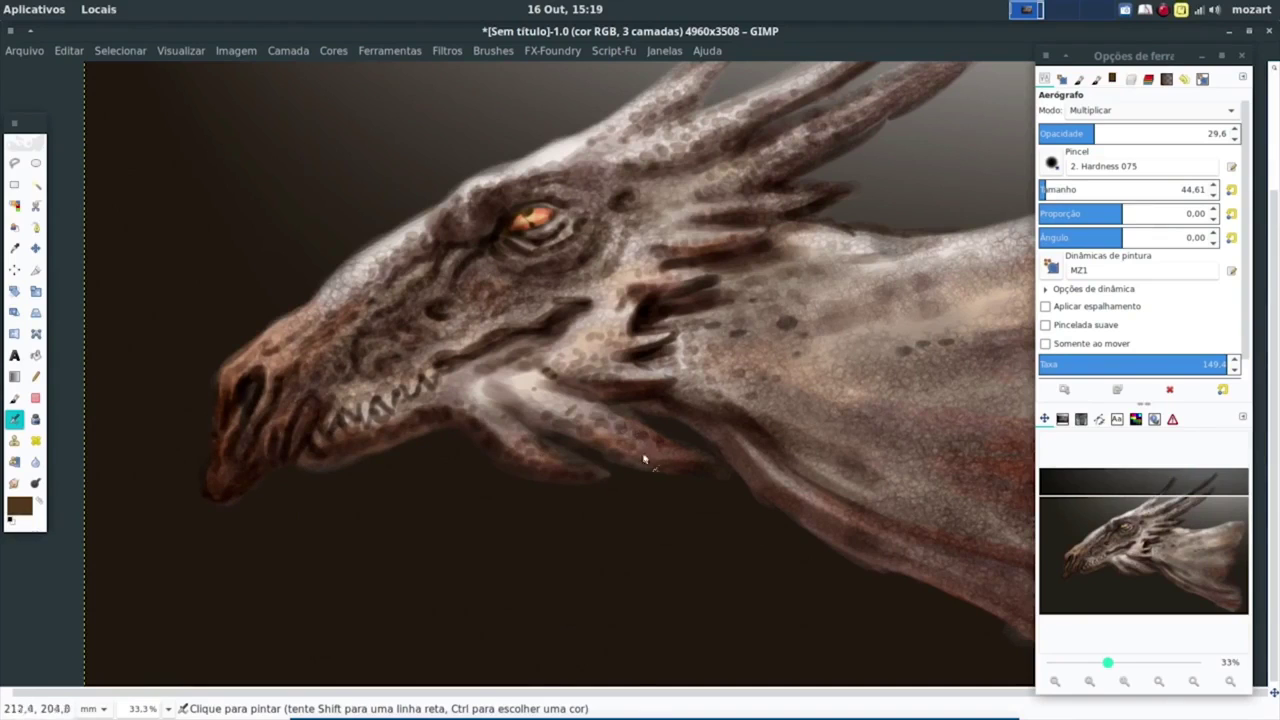
{"action": "left_click_drag", "start_coordinate": [548, 420], "coordinate": [490, 392]}
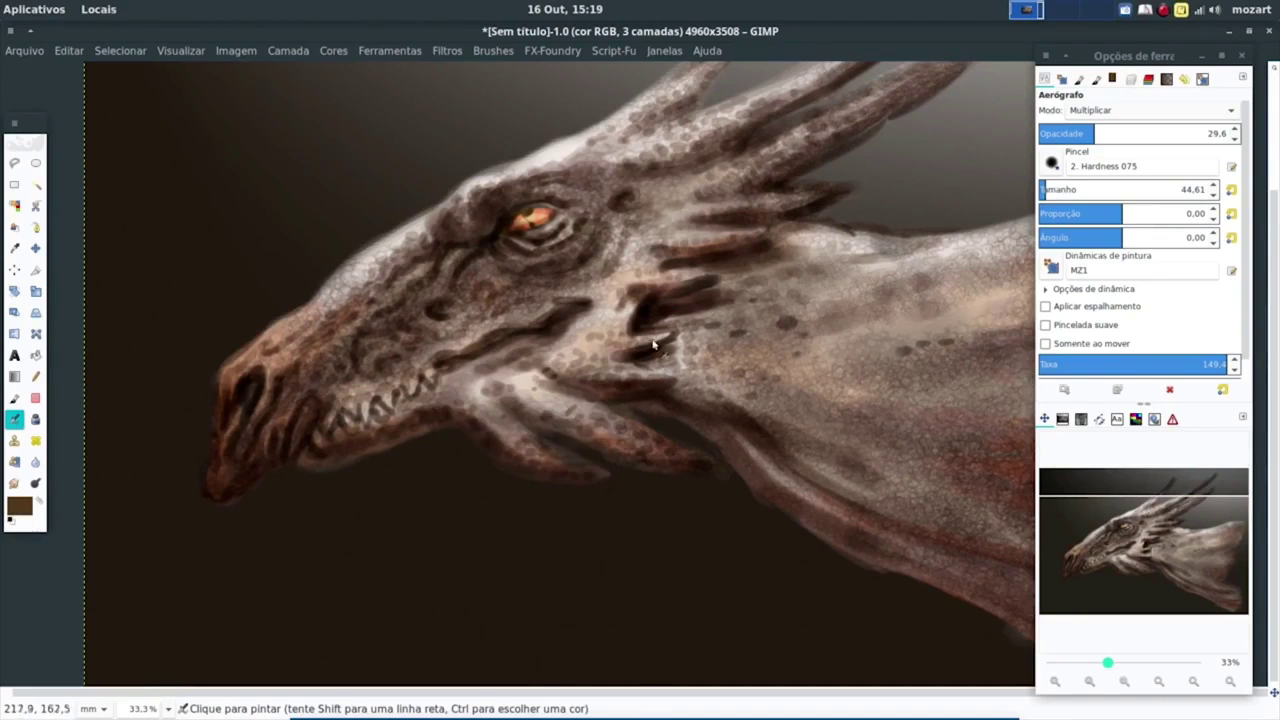
{"action": "mouse_move", "coordinate": [653, 345]}
{"action": "left_mouse_down"}
{"action": "mouse_move", "coordinate": [755, 285]}
{"action": "mouse_move", "coordinate": [840, 275]}
{"action": "mouse_move", "coordinate": [850, 245]}
{"action": "mouse_move", "coordinate": [875, 243]}
{"action": "mouse_move", "coordinate": [836, 285]}
{"action": "left_mouse_up"}
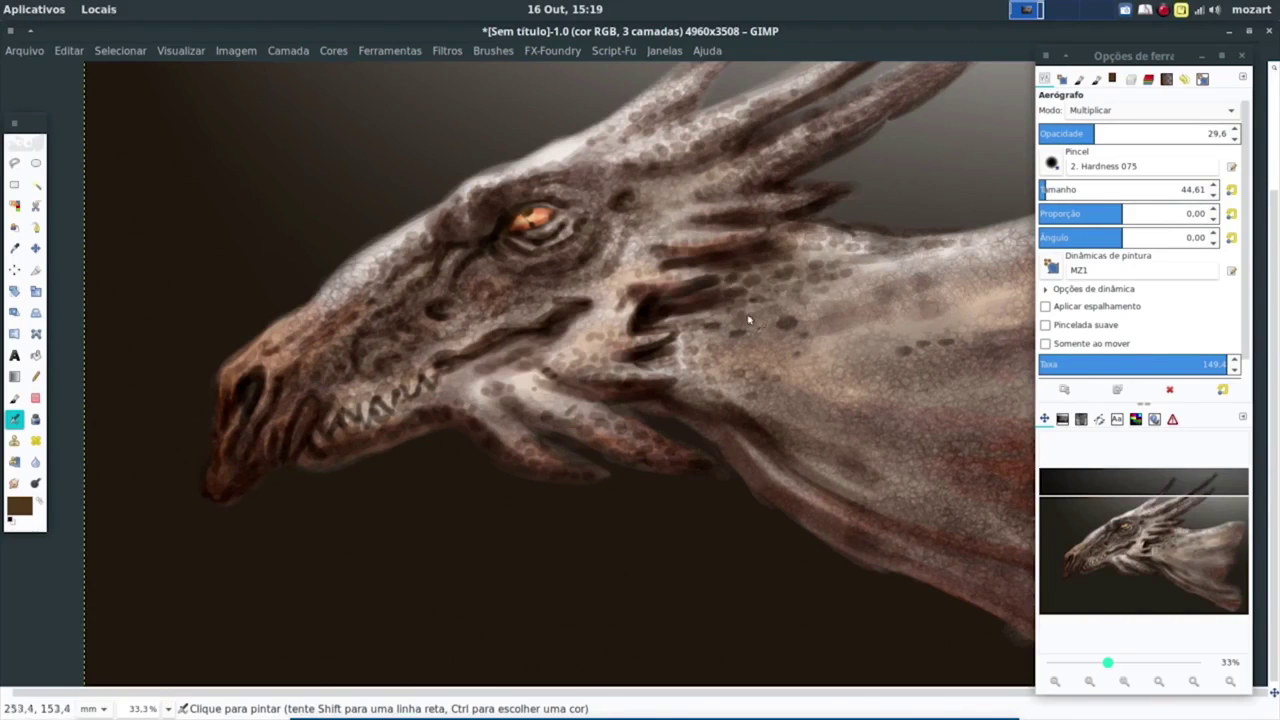
Step: Darken the dragon's eye area, head spines, and upper and lower neck with dark airbrush strokes
{"action": "left_click_drag", "start_coordinate": [748, 320], "coordinate": [648, 364]}
{"action": "left_click", "coordinate": [433, 265]}
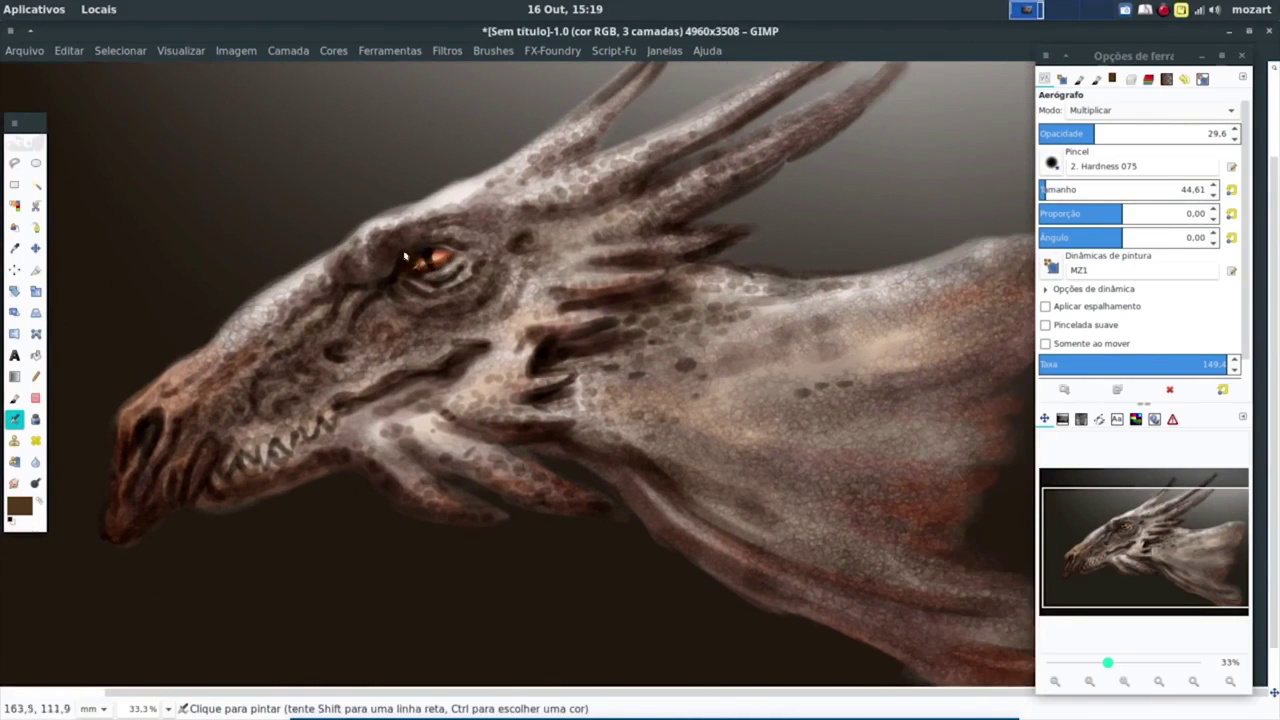
{"action": "left_click_drag", "start_coordinate": [405, 257], "coordinate": [392, 253]}
{"action": "mouse_move", "coordinate": [492, 230]}
{"action": "left_mouse_down"}
{"action": "mouse_move", "coordinate": [689, 143]}
{"action": "mouse_move", "coordinate": [600, 125]}
{"action": "mouse_move", "coordinate": [674, 189]}
{"action": "mouse_move", "coordinate": [777, 163]}
{"action": "mouse_move", "coordinate": [660, 285]}
{"action": "mouse_move", "coordinate": [908, 270]}
{"action": "mouse_move", "coordinate": [551, 451]}
{"action": "mouse_move", "coordinate": [603, 471]}
{"action": "mouse_move", "coordinate": [689, 551]}
{"action": "left_mouse_up"}
{"action": "mouse_move", "coordinate": [703, 467]}
{"action": "left_mouse_down"}
{"action": "mouse_move", "coordinate": [766, 500]}
{"action": "mouse_move", "coordinate": [814, 386]}
{"action": "mouse_move", "coordinate": [841, 430]}
{"action": "mouse_move", "coordinate": [856, 374]}
{"action": "left_mouse_up"}
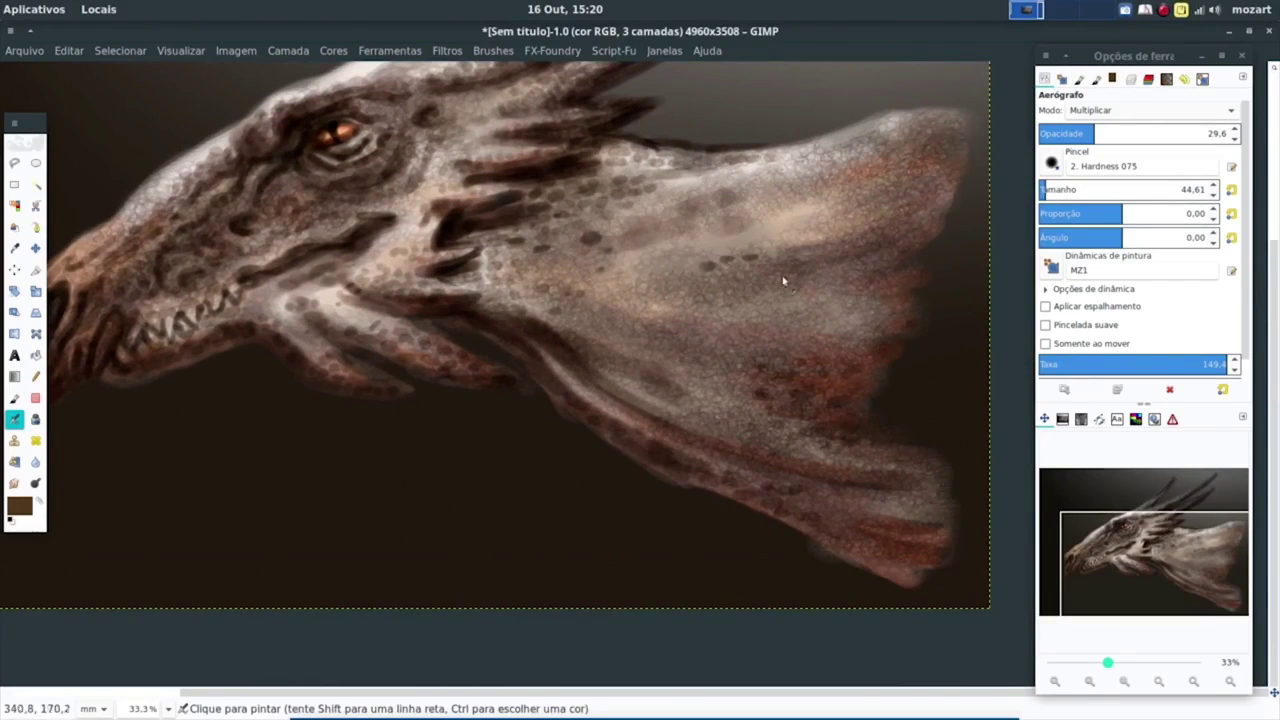
{"action": "mouse_move", "coordinate": [375, 255]}
{"action": "left_mouse_down"}
{"action": "mouse_move", "coordinate": [427, 217]}
{"action": "mouse_move", "coordinate": [488, 129]}
{"action": "mouse_move", "coordinate": [581, 175]}
{"action": "mouse_move", "coordinate": [446, 266]}
{"action": "mouse_move", "coordinate": [500, 314]}
{"action": "mouse_move", "coordinate": [809, 389]}
{"action": "mouse_move", "coordinate": [915, 497]}
{"action": "mouse_move", "coordinate": [557, 391]}
{"action": "mouse_move", "coordinate": [234, 318]}
{"action": "mouse_move", "coordinate": [147, 325]}
{"action": "left_mouse_up"}
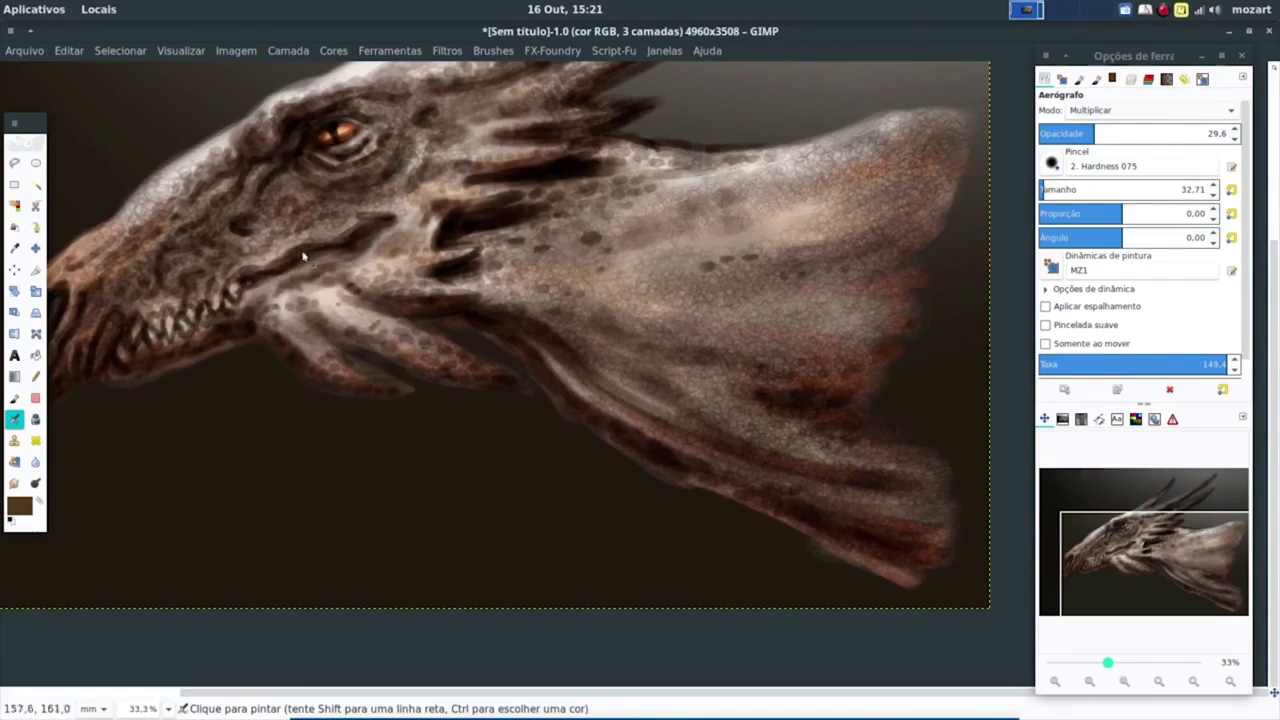
Step: Deepen the mouth crease, jaw, snout, neck folds and upper spines with near-black 1a0f05 shading
{"action": "left_click_drag", "start_coordinate": [303, 258], "coordinate": [321, 228]}
{"action": "mouse_move", "coordinate": [232, 226]}
{"action": "left_mouse_down"}
{"action": "mouse_move", "coordinate": [378, 160]}
{"action": "mouse_move", "coordinate": [415, 175]}
{"action": "mouse_move", "coordinate": [417, 121]}
{"action": "mouse_move", "coordinate": [525, 99]}
{"action": "left_mouse_up"}
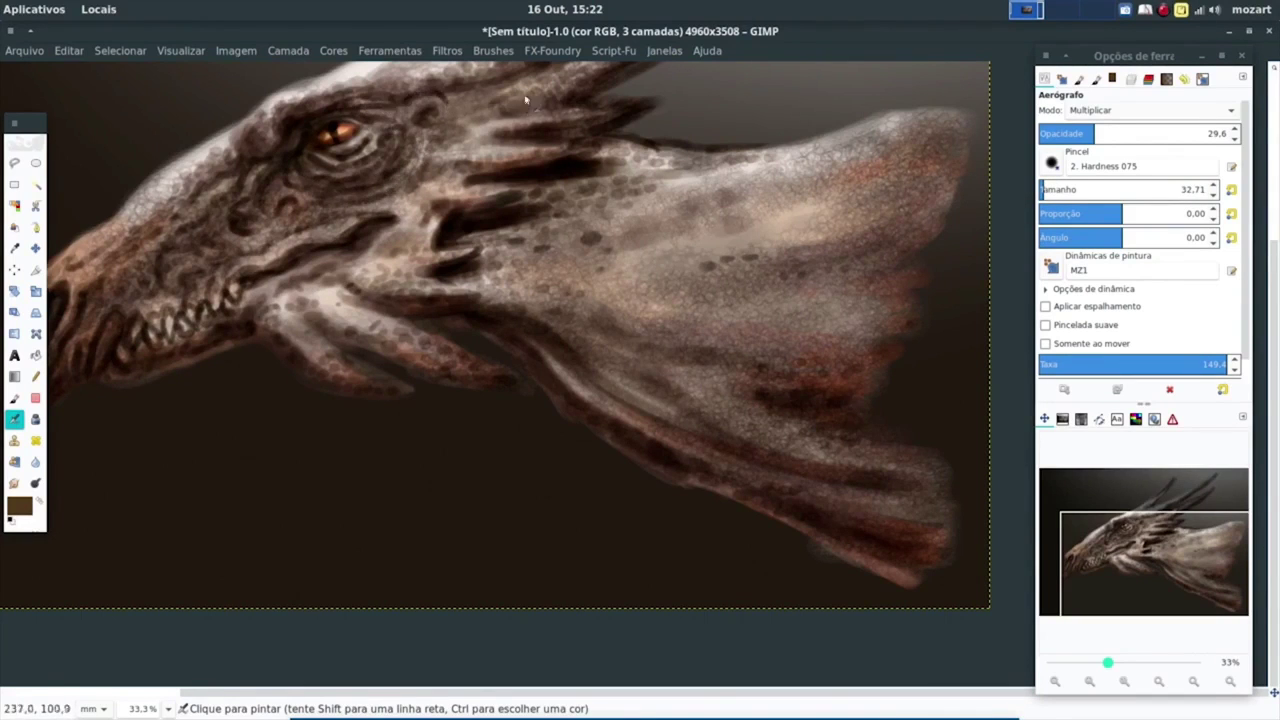
{"action": "scroll", "coordinate": [525, 99], "scroll_direction": "left", "scroll_amount": 5}
{"action": "left_click_drag", "start_coordinate": [362, 266], "coordinate": [275, 343]}
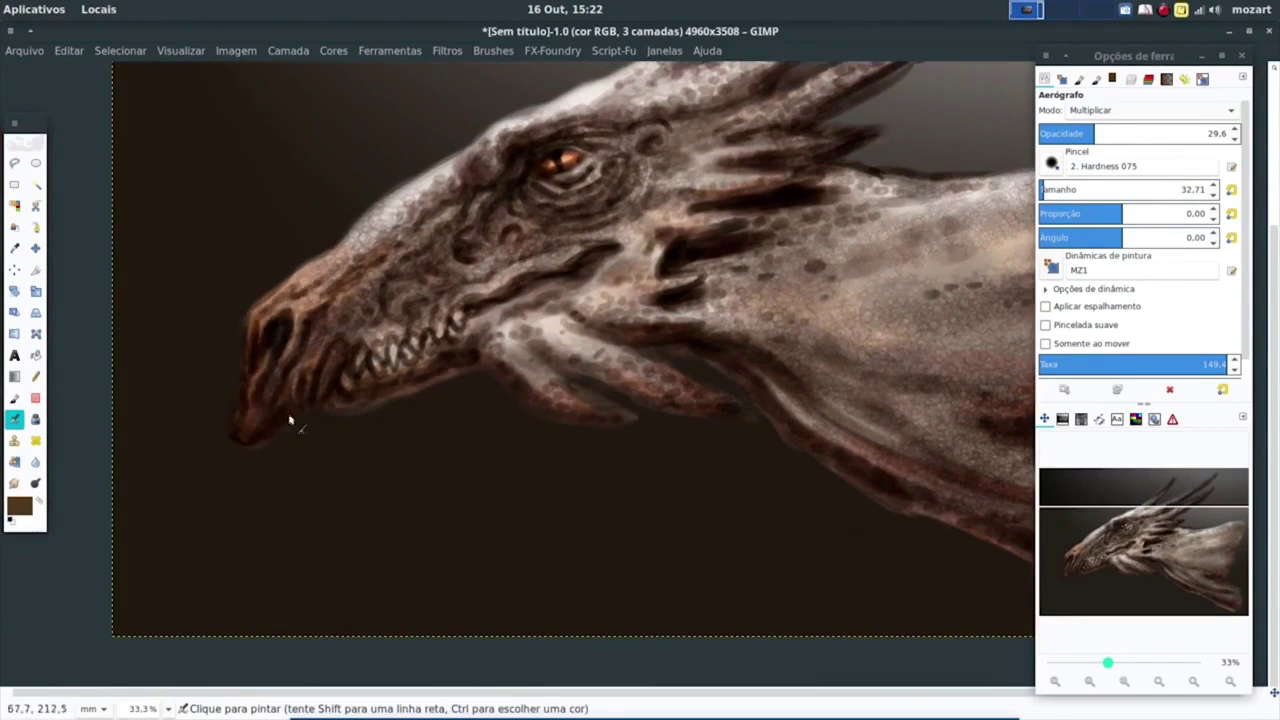
{"action": "left_click_drag", "start_coordinate": [567, 404], "coordinate": [598, 393]}
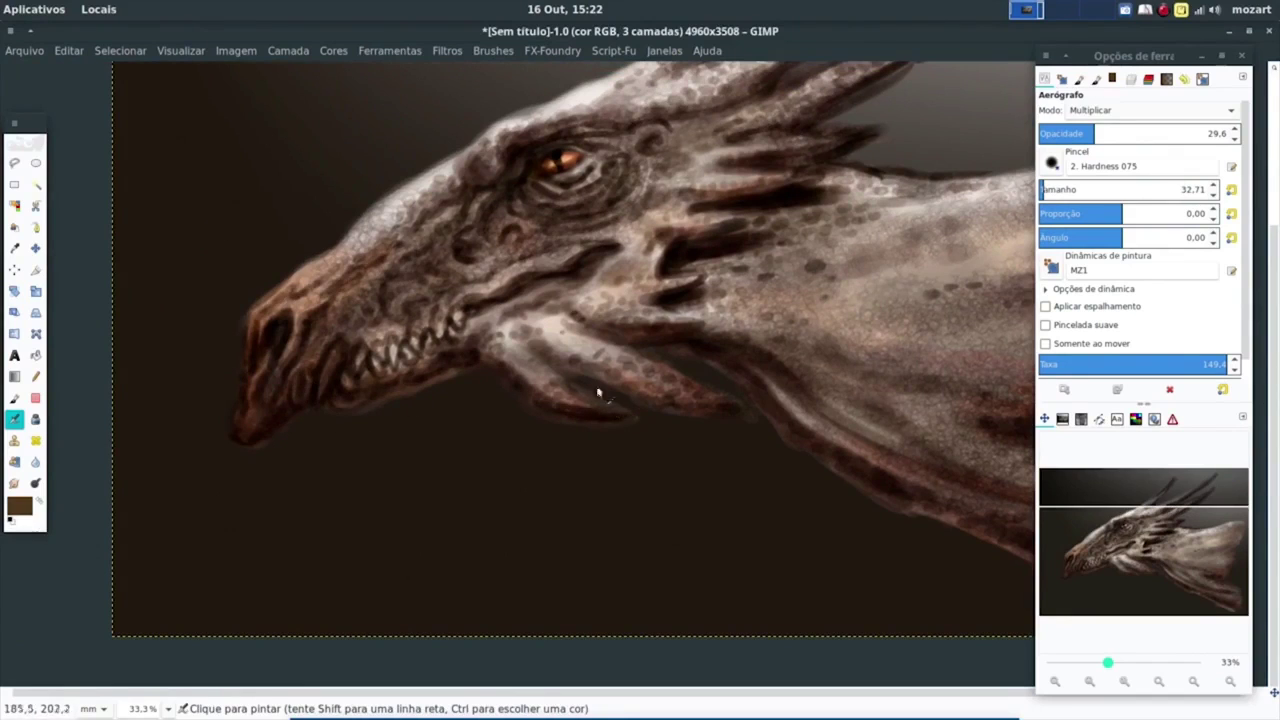
{"action": "left_click_drag", "start_coordinate": [610, 344], "coordinate": [712, 291]}
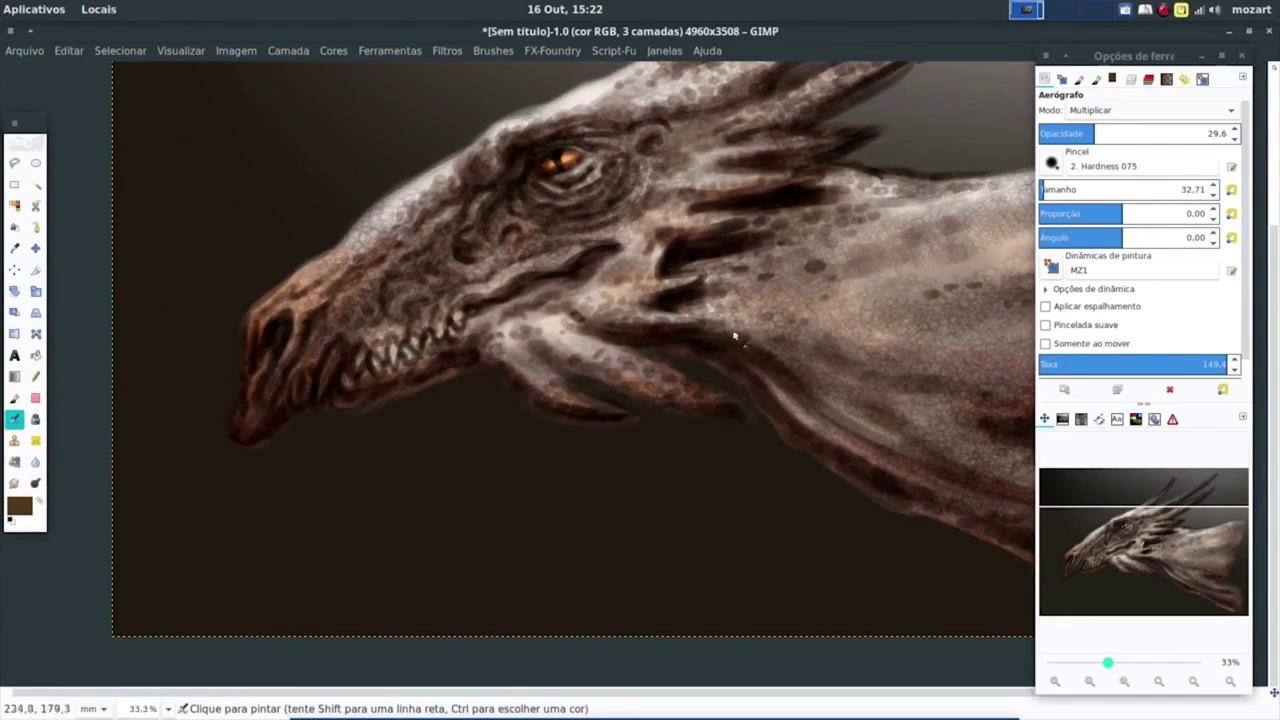
{"action": "mouse_move", "coordinate": [726, 233]}
{"action": "left_mouse_down"}
{"action": "mouse_move", "coordinate": [715, 180]}
{"action": "mouse_move", "coordinate": [737, 137]}
{"action": "mouse_move", "coordinate": [723, 114]}
{"action": "mouse_move", "coordinate": [713, 196]}
{"action": "left_mouse_up"}
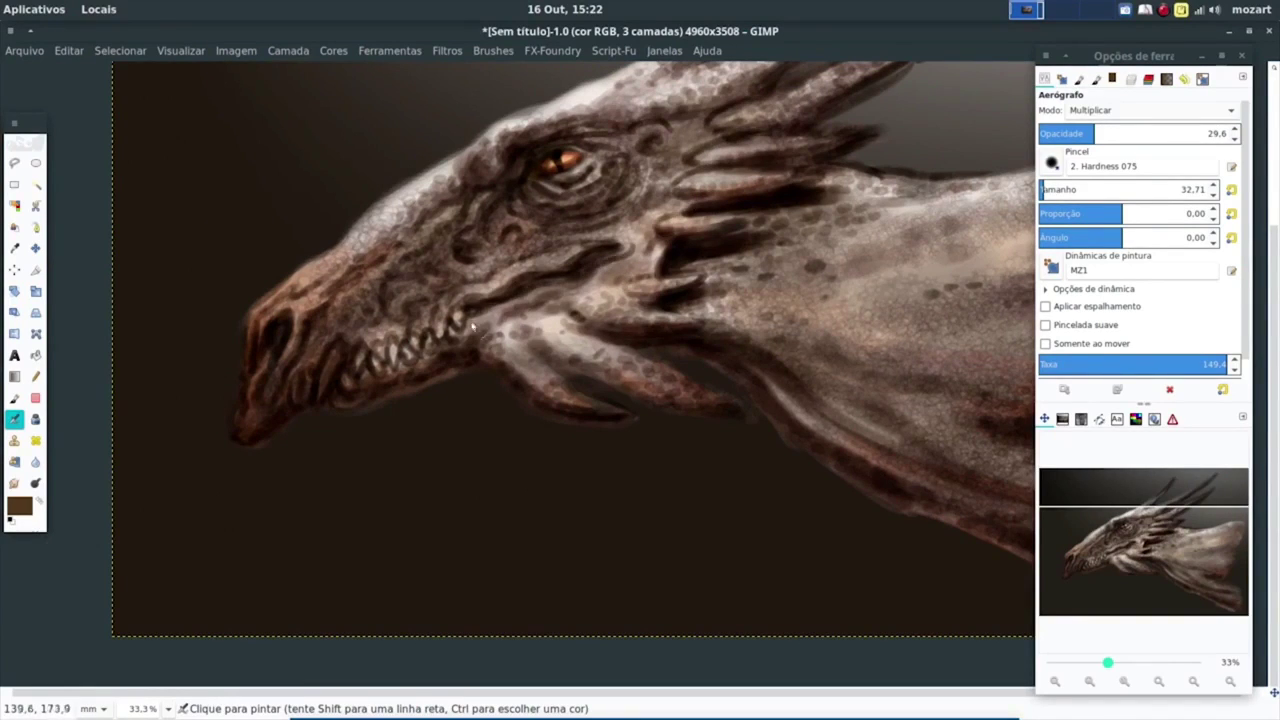
{"action": "left_click_drag", "start_coordinate": [473, 325], "coordinate": [451, 361]}
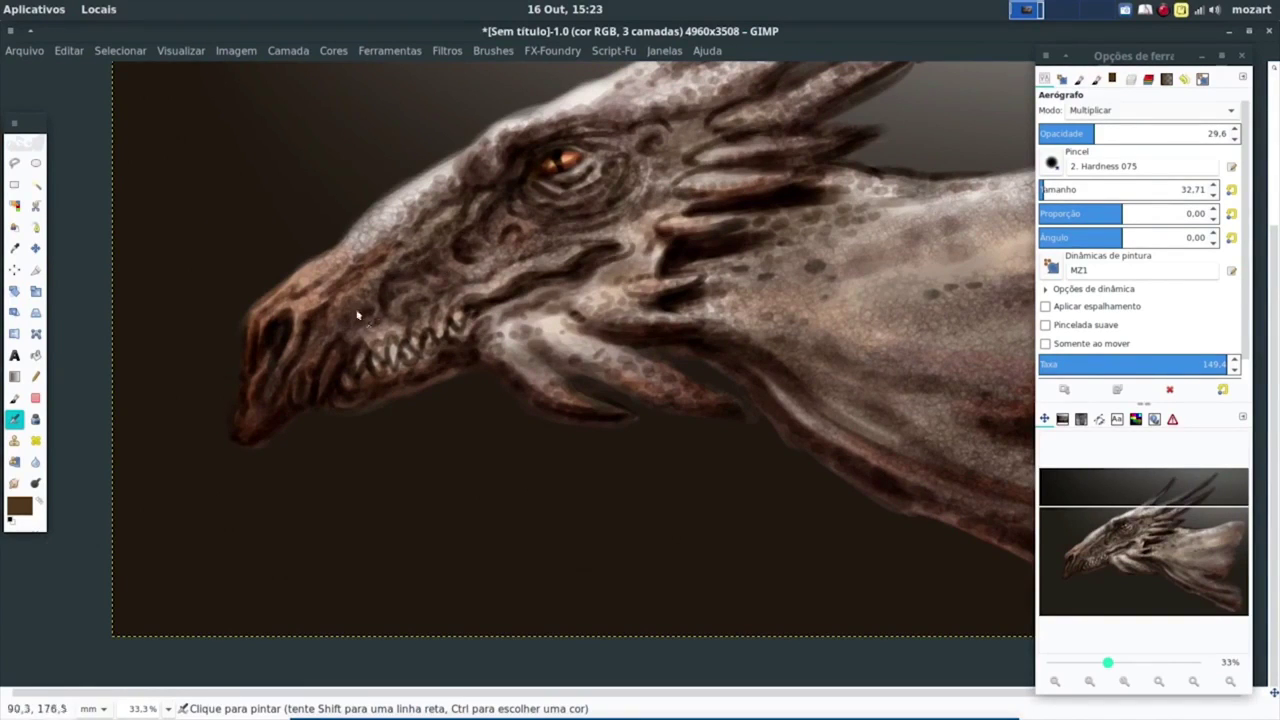
{"action": "mouse_move", "coordinate": [357, 315]}
{"action": "left_mouse_down"}
{"action": "mouse_move", "coordinate": [372, 314]}
{"action": "mouse_move", "coordinate": [322, 338]}
{"action": "mouse_move", "coordinate": [416, 209]}
{"action": "mouse_move", "coordinate": [470, 175]}
{"action": "mouse_move", "coordinate": [600, 110]}
{"action": "mouse_move", "coordinate": [735, 100]}
{"action": "left_mouse_up"}
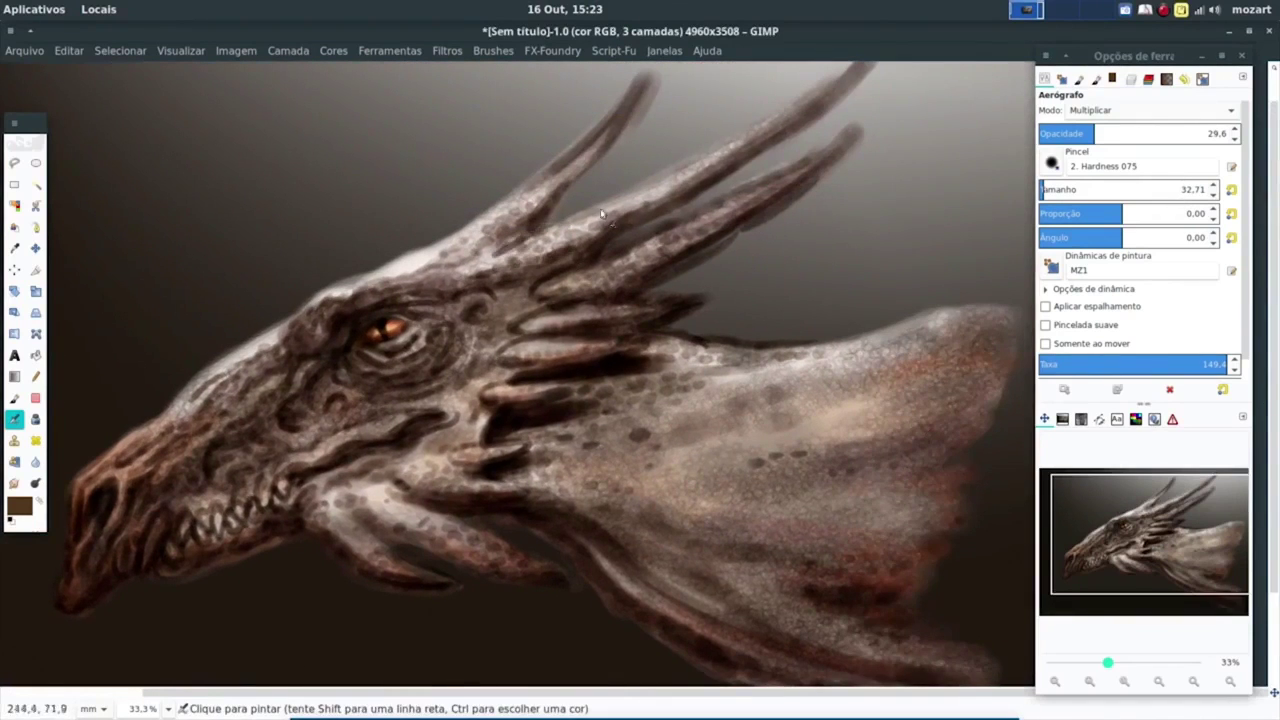
{"action": "mouse_move", "coordinate": [602, 213]}
{"action": "left_mouse_down"}
{"action": "mouse_move", "coordinate": [677, 177]}
{"action": "mouse_move", "coordinate": [650, 210]}
{"action": "mouse_move", "coordinate": [757, 220]}
{"action": "mouse_move", "coordinate": [560, 200]}
{"action": "left_mouse_up"}
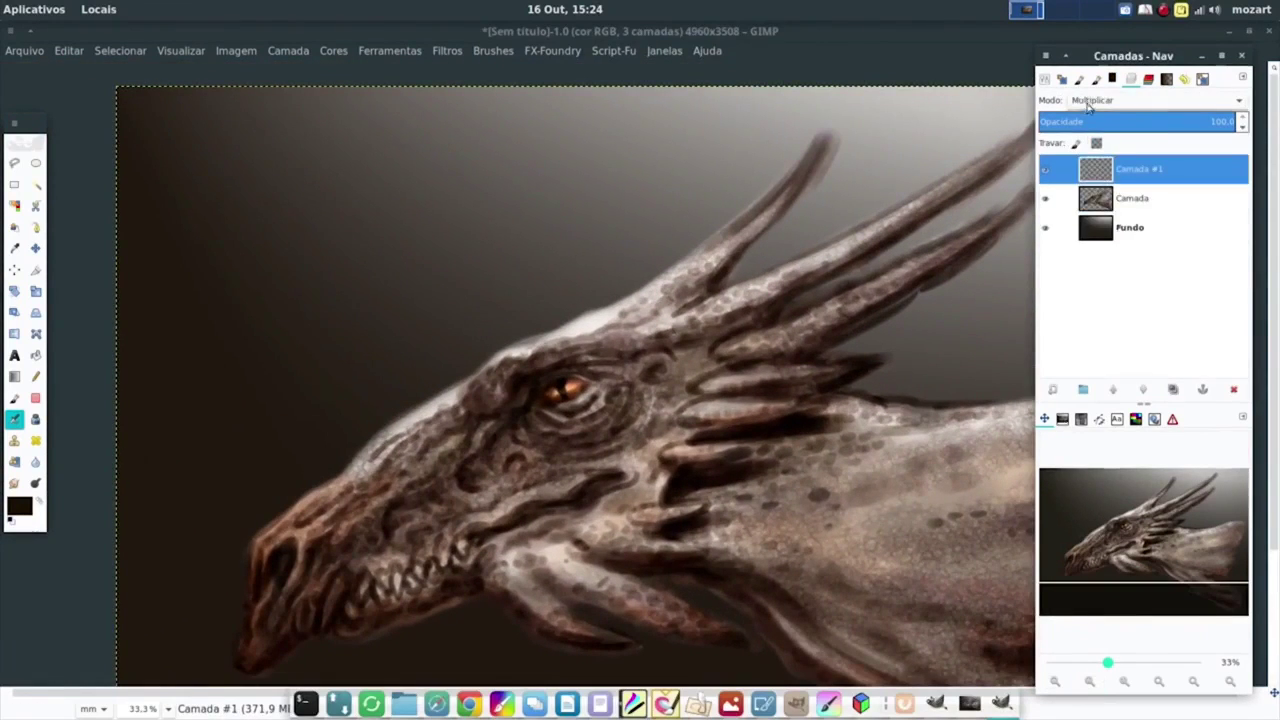
Step: Sketch the rider's outline, body and leg in black on the dragon's head, in Normal mode
{"action": "key", "text": "Escape"}
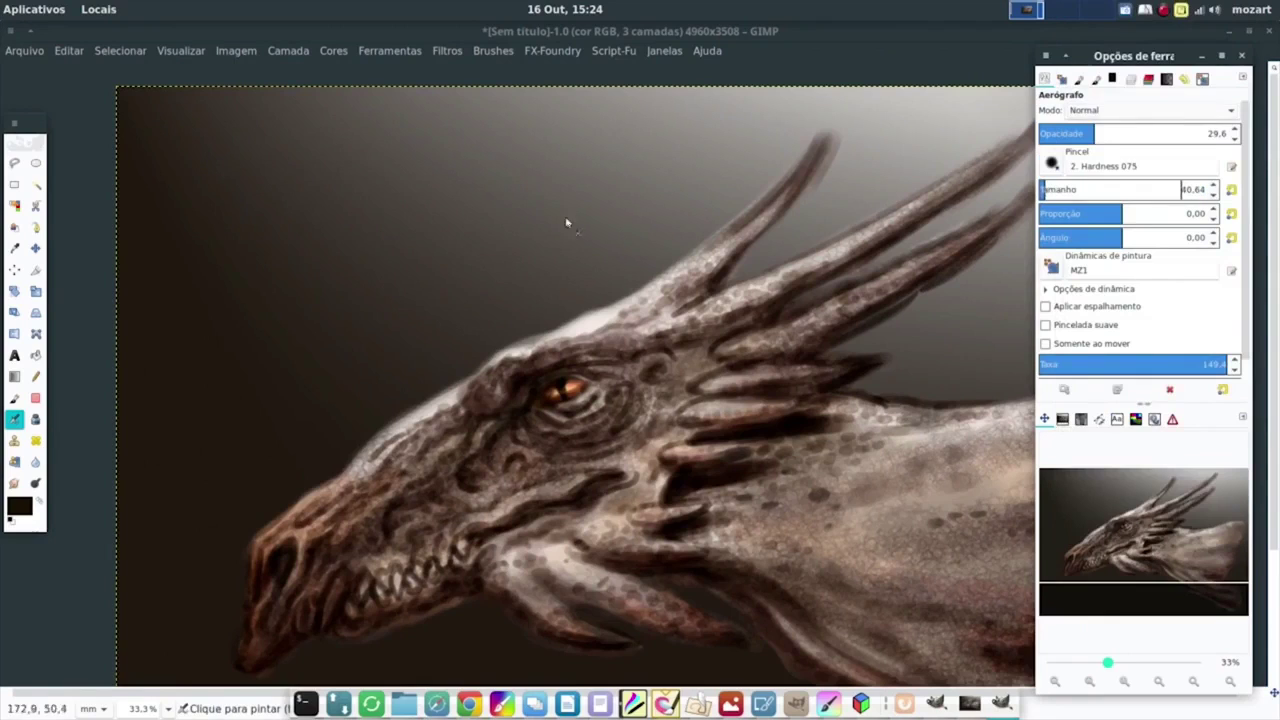
{"action": "mouse_move", "coordinate": [560, 157]}
{"action": "left_mouse_down"}
{"action": "mouse_move", "coordinate": [571, 177]}
{"action": "mouse_move", "coordinate": [517, 177]}
{"action": "mouse_move", "coordinate": [470, 232]}
{"action": "mouse_move", "coordinate": [586, 189]}
{"action": "mouse_move", "coordinate": [655, 285]}
{"action": "left_mouse_up"}
{"action": "mouse_move", "coordinate": [565, 229]}
{"action": "left_mouse_down"}
{"action": "mouse_move", "coordinate": [557, 203]}
{"action": "mouse_move", "coordinate": [586, 231]}
{"action": "mouse_move", "coordinate": [563, 266]}
{"action": "mouse_move", "coordinate": [580, 297]}
{"action": "mouse_move", "coordinate": [449, 286]}
{"action": "mouse_move", "coordinate": [555, 330]}
{"action": "mouse_move", "coordinate": [434, 343]}
{"action": "mouse_move", "coordinate": [438, 354]}
{"action": "left_mouse_up"}
{"action": "left_click_drag", "start_coordinate": [454, 290], "coordinate": [659, 287]}
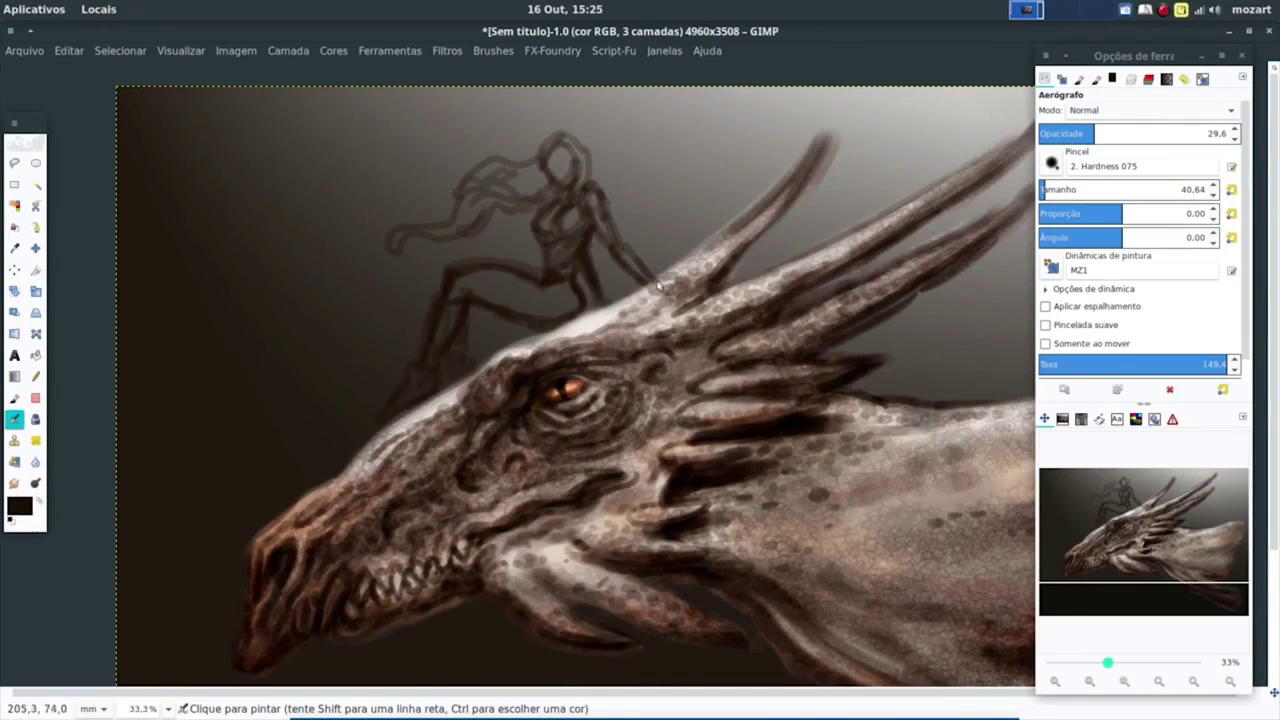
Step: Paint the rider's flowing hair in light beige at about 77, then 65.1, opacity
{"action": "left_click", "coordinate": [1112, 78]}
{"action": "left_click", "coordinate": [1157, 286]}
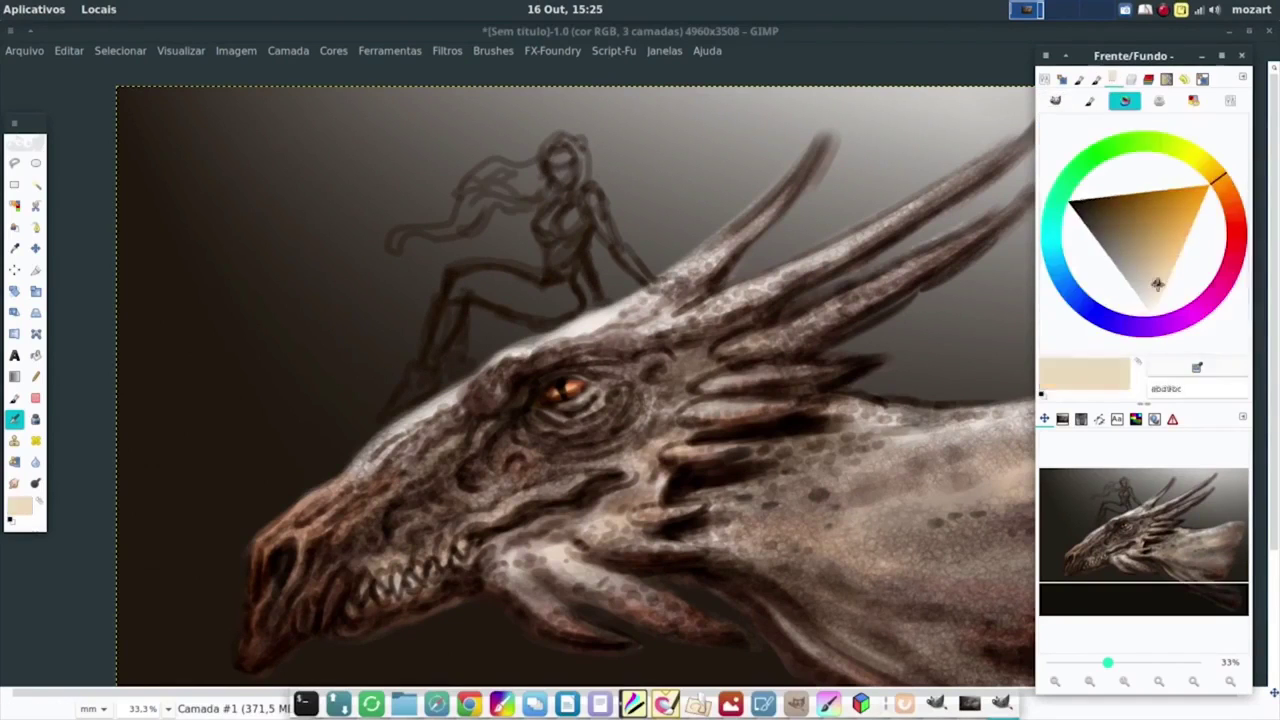
{"action": "left_click", "coordinate": [1044, 78]}
{"action": "left_click_drag", "start_coordinate": [1100, 133], "coordinate": [1184, 133]}
{"action": "left_click_drag", "start_coordinate": [581, 162], "coordinate": [577, 187]}
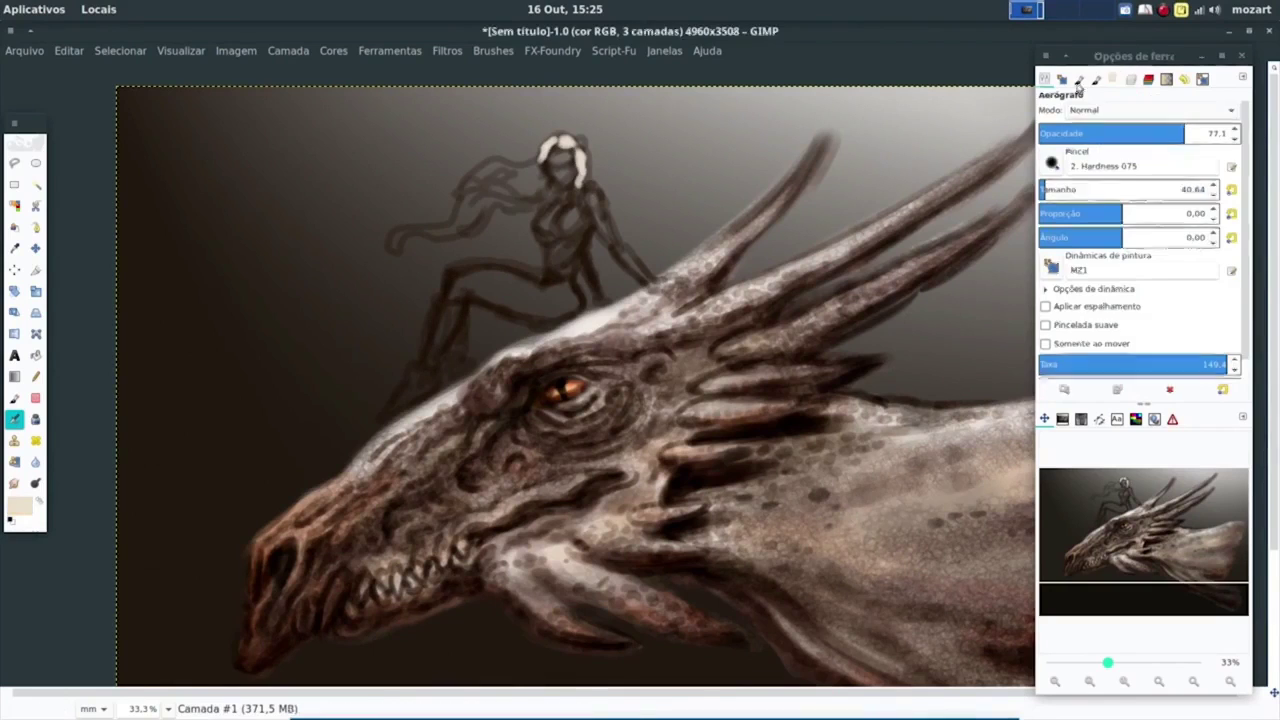
{"action": "left_click", "coordinate": [1044, 78]}
{"action": "left_click", "coordinate": [1157, 133]}
{"action": "mouse_move", "coordinate": [572, 138]}
{"action": "left_mouse_down"}
{"action": "mouse_move", "coordinate": [586, 166]}
{"action": "mouse_move", "coordinate": [548, 214]}
{"action": "left_mouse_up"}
{"action": "mouse_move", "coordinate": [538, 170]}
{"action": "left_mouse_down"}
{"action": "mouse_move", "coordinate": [466, 205]}
{"action": "mouse_move", "coordinate": [540, 150]}
{"action": "mouse_move", "coordinate": [396, 246]}
{"action": "mouse_move", "coordinate": [484, 212]}
{"action": "mouse_move", "coordinate": [528, 225]}
{"action": "mouse_move", "coordinate": [500, 172]}
{"action": "mouse_move", "coordinate": [400, 256]}
{"action": "left_mouse_up"}
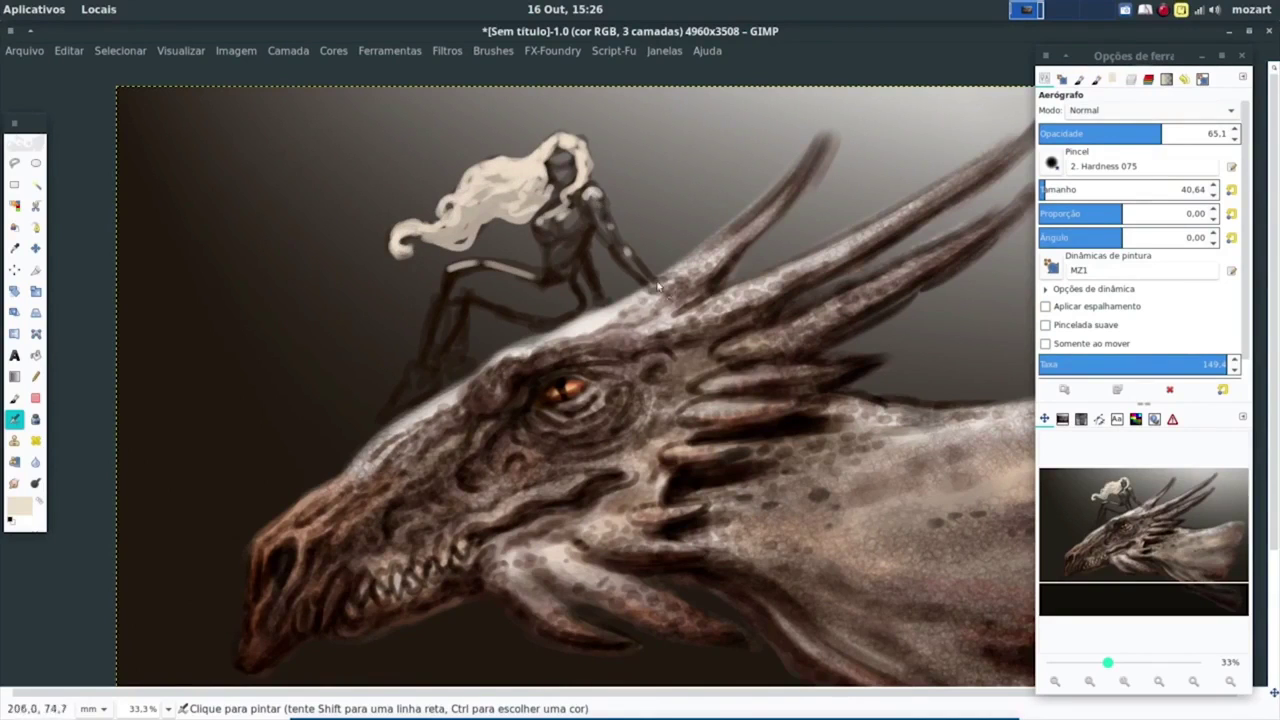
{"action": "left_click", "coordinate": [1113, 79]}
Step: Paint the rider's leg and boot in brown 86694c, then shade the leg with dark brown
{"action": "left_click", "coordinate": [1126, 229]}
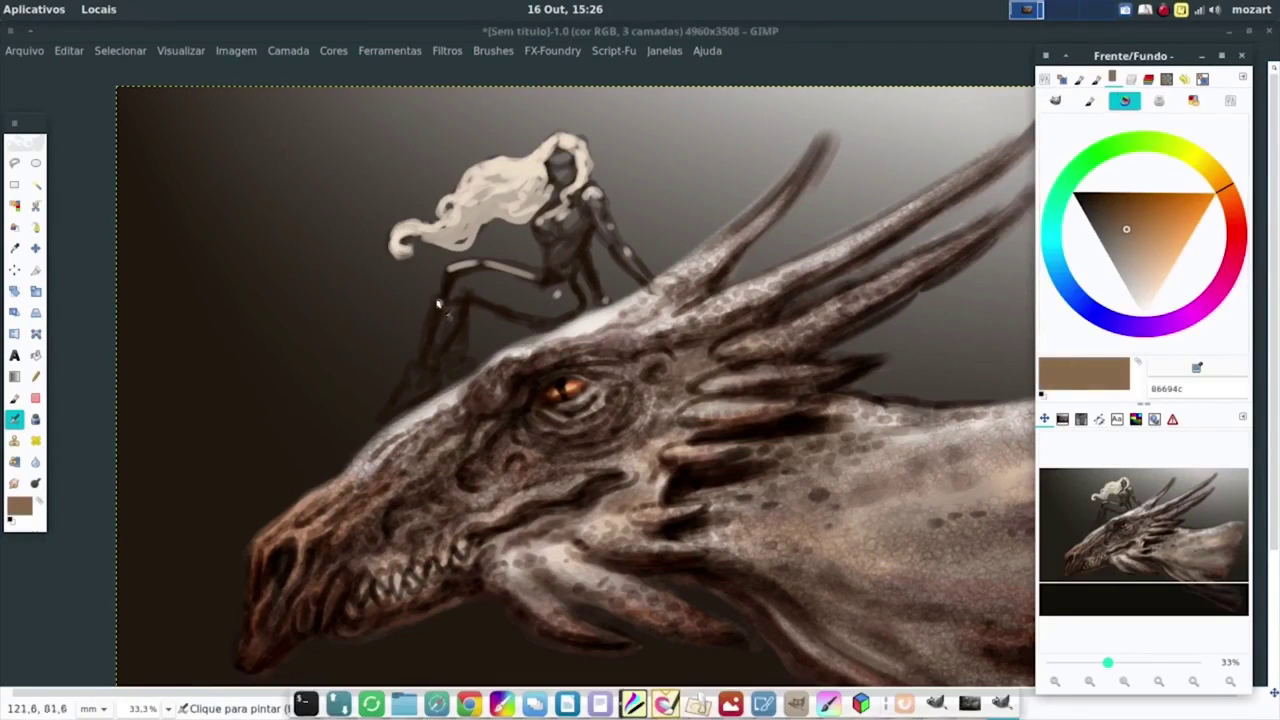
{"action": "left_click_drag", "start_coordinate": [455, 292], "coordinate": [421, 375]}
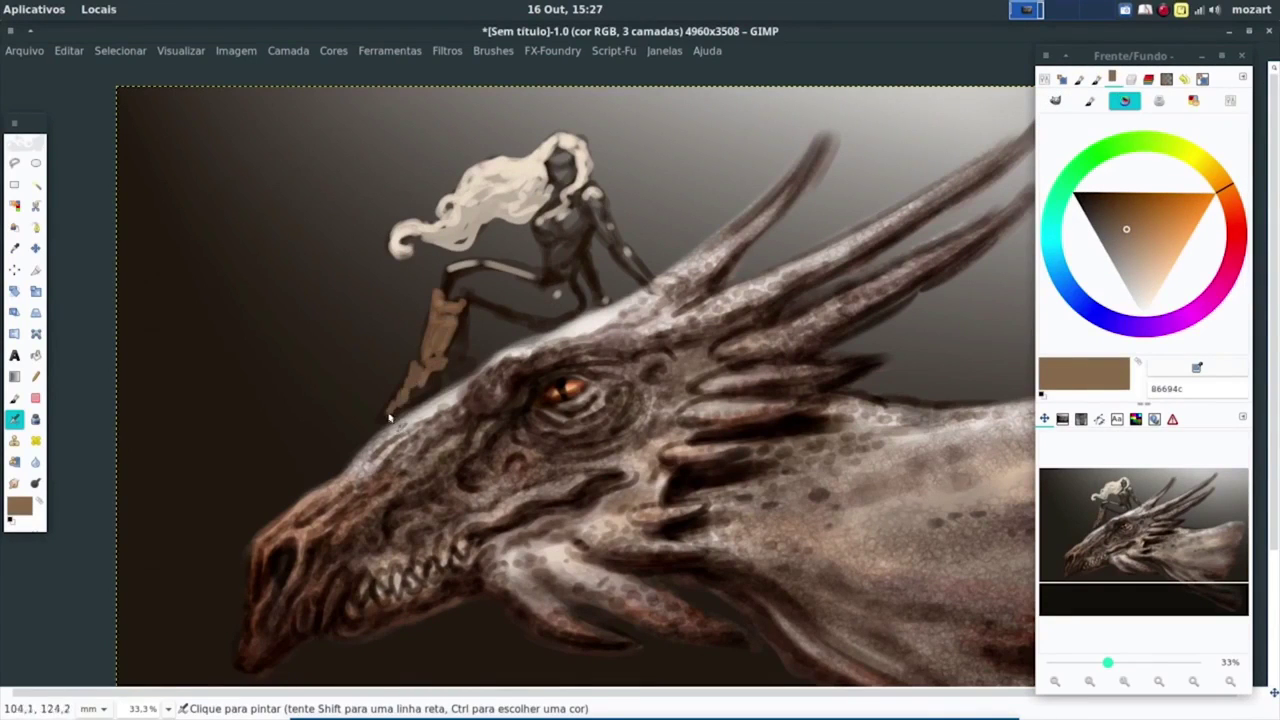
{"action": "left_click_drag", "start_coordinate": [390, 417], "coordinate": [423, 398]}
{"action": "left_click", "coordinate": [449, 289], "text": "ctrl"}
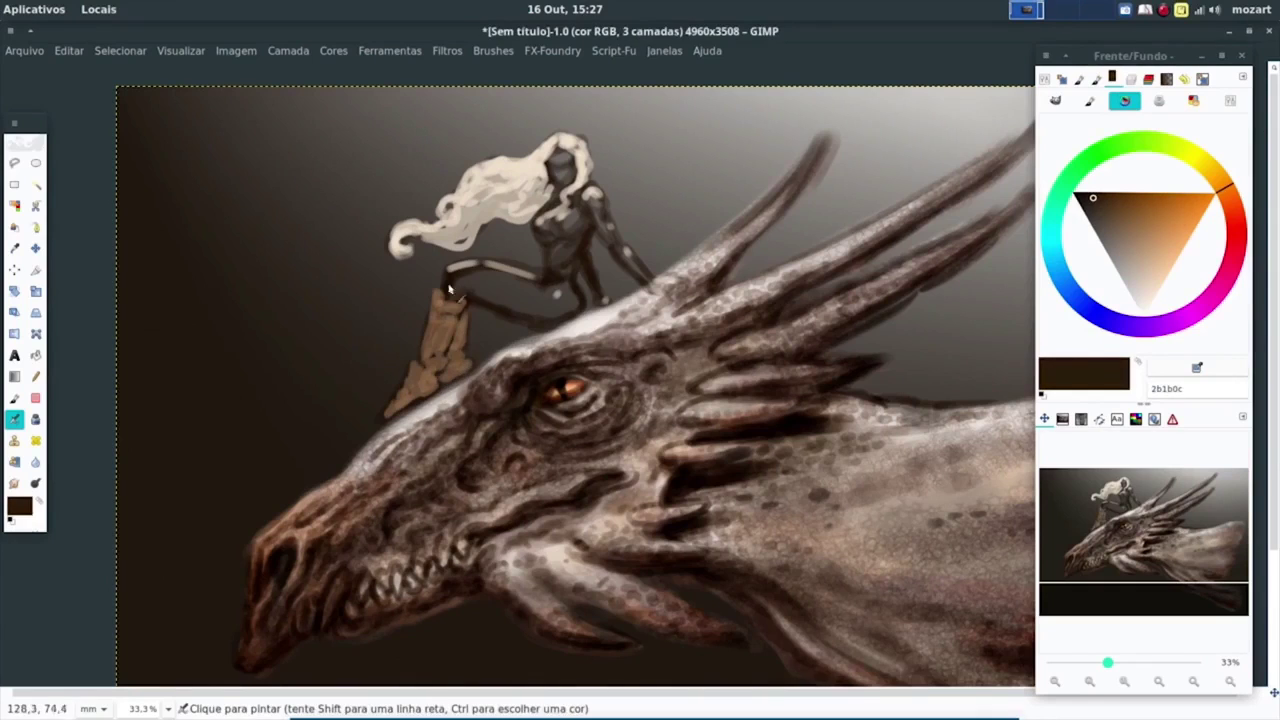
{"action": "mouse_move", "coordinate": [496, 281]}
{"action": "left_mouse_down"}
{"action": "mouse_move", "coordinate": [557, 308]}
{"action": "mouse_move", "coordinate": [447, 294]}
{"action": "left_mouse_up"}
{"action": "left_click", "coordinate": [498, 310], "text": "ctrl"}
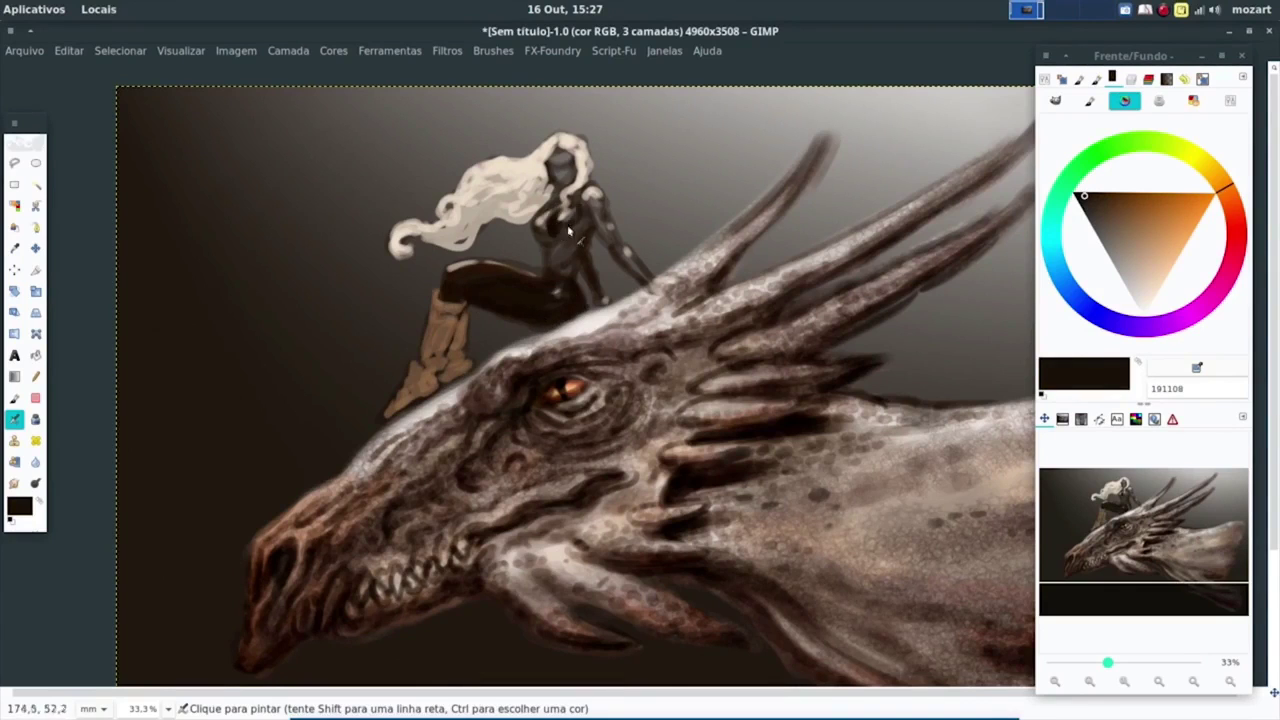
Step: Deepen the shadows on the rider's torso and arm and lay peach skin tone on her face
{"action": "left_click_drag", "start_coordinate": [549, 254], "coordinate": [578, 265]}
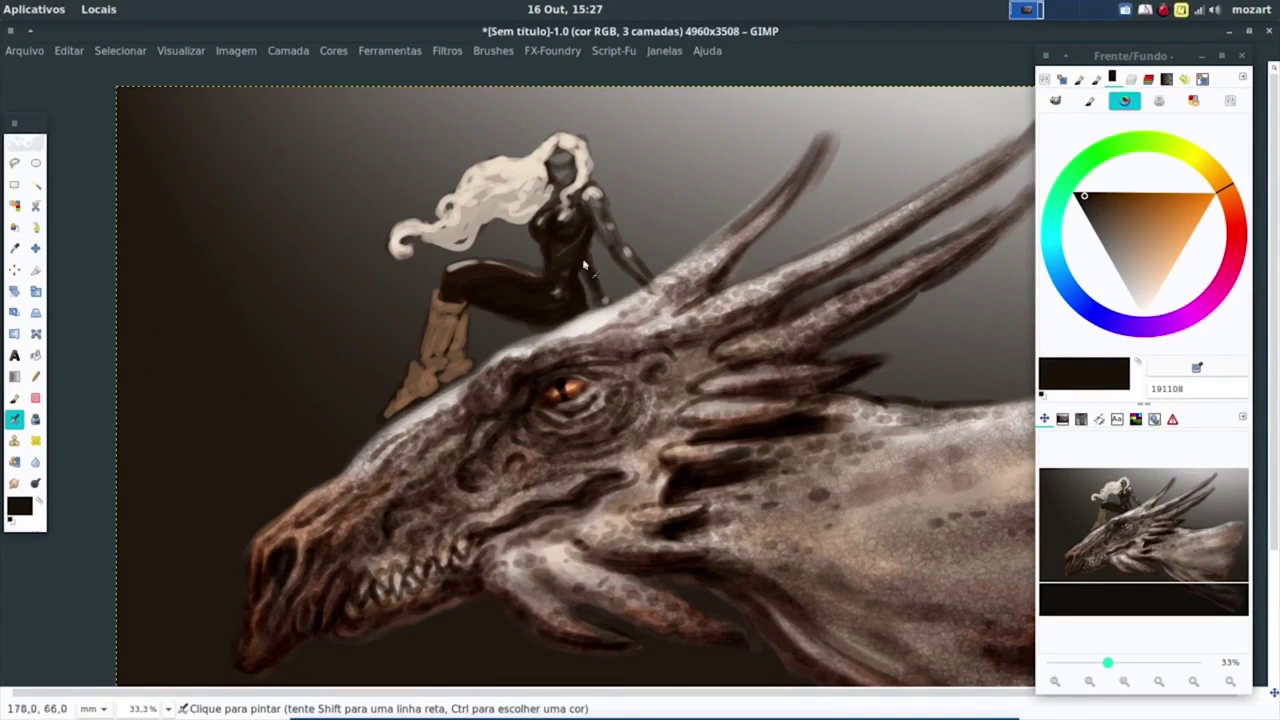
{"action": "left_click_drag", "start_coordinate": [597, 190], "coordinate": [620, 248]}
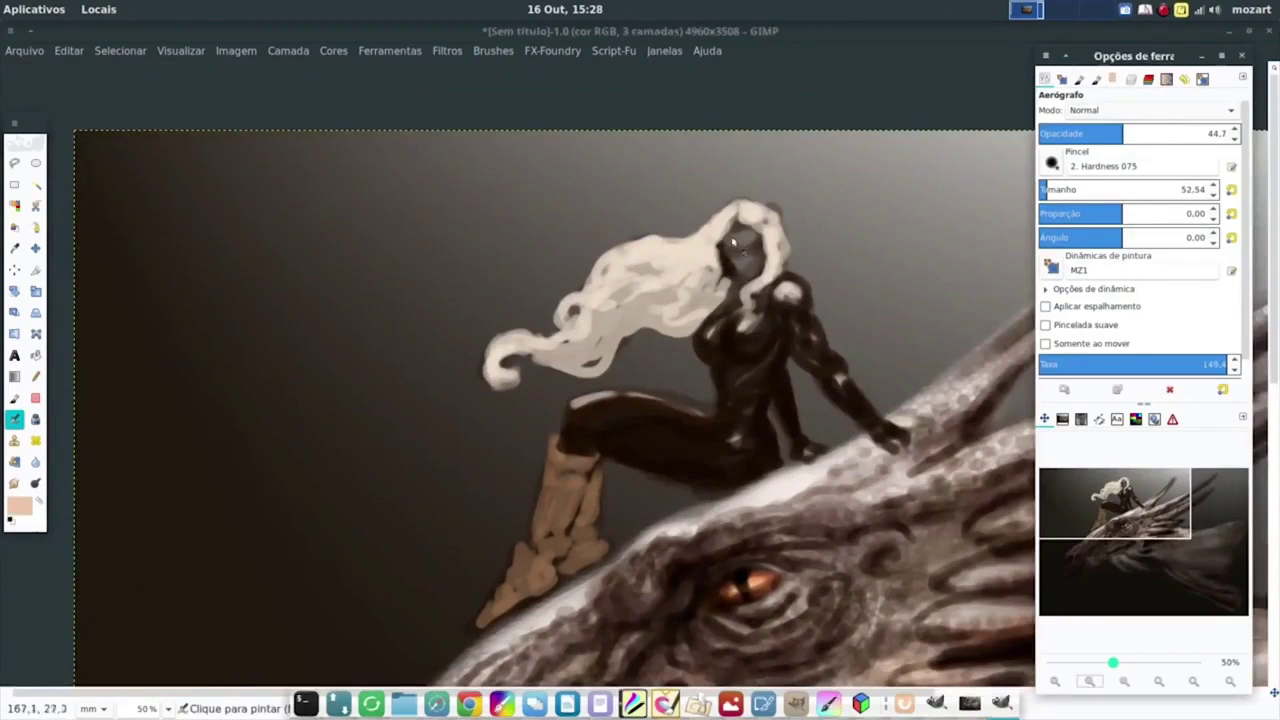
{"action": "left_click_drag", "start_coordinate": [732, 241], "coordinate": [748, 258]}
{"action": "left_click", "coordinate": [740, 250], "text": "ctrl"}
Step: Airbrush darker skin shading, salmon cheeks, pink-to-purple eyeshadow and dark red lips onto the face
{"action": "left_click", "coordinate": [716, 253], "text": "ctrl"}
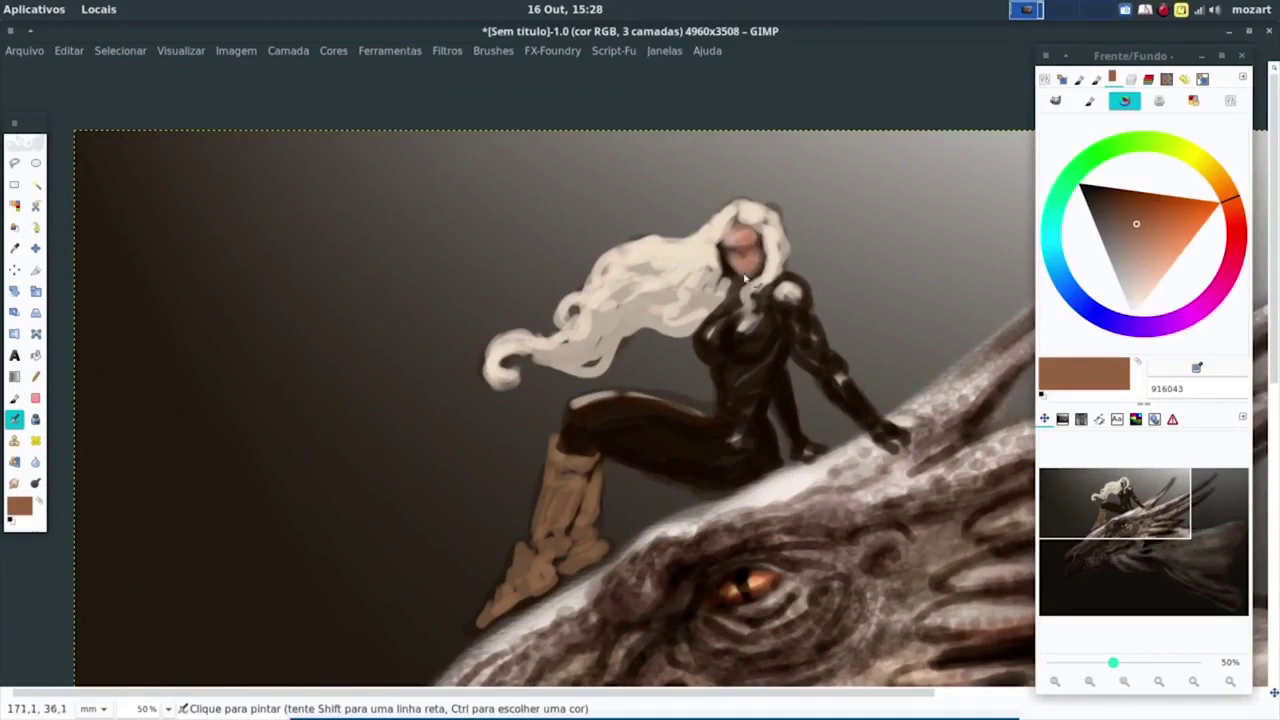
{"action": "left_click", "coordinate": [742, 244], "text": "ctrl"}
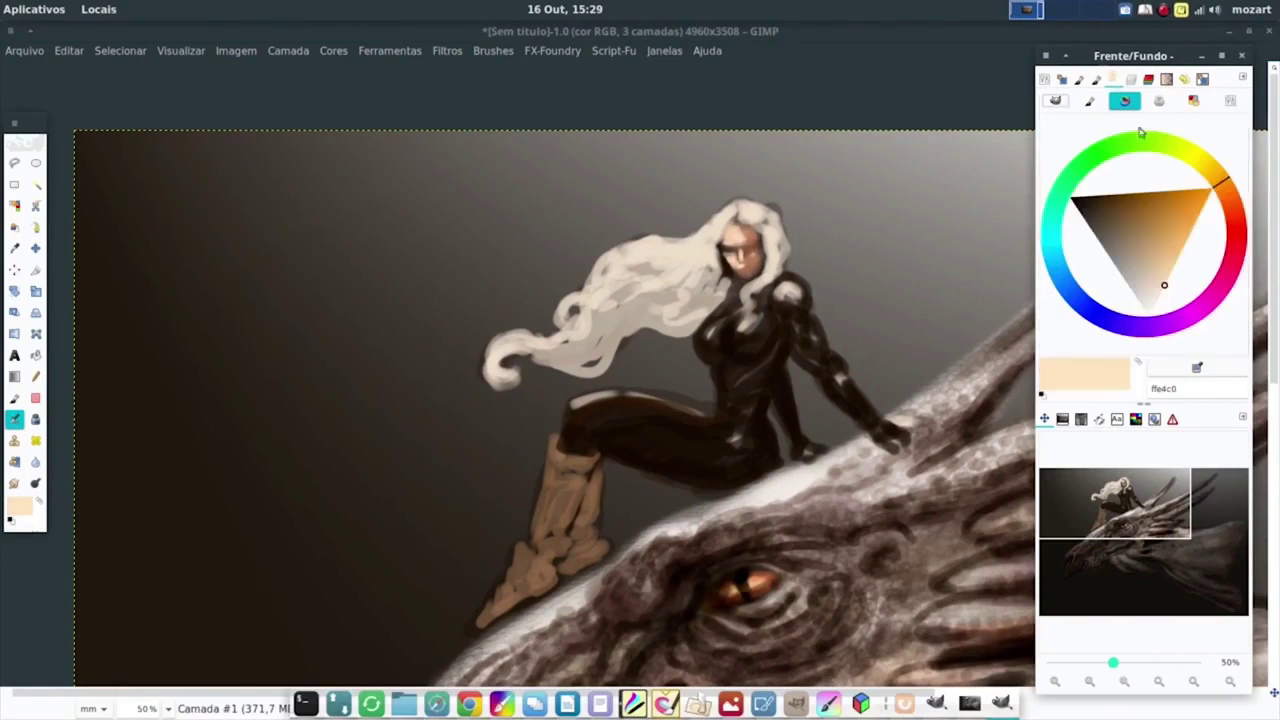
{"action": "left_click", "coordinate": [744, 270], "text": "ctrl"}
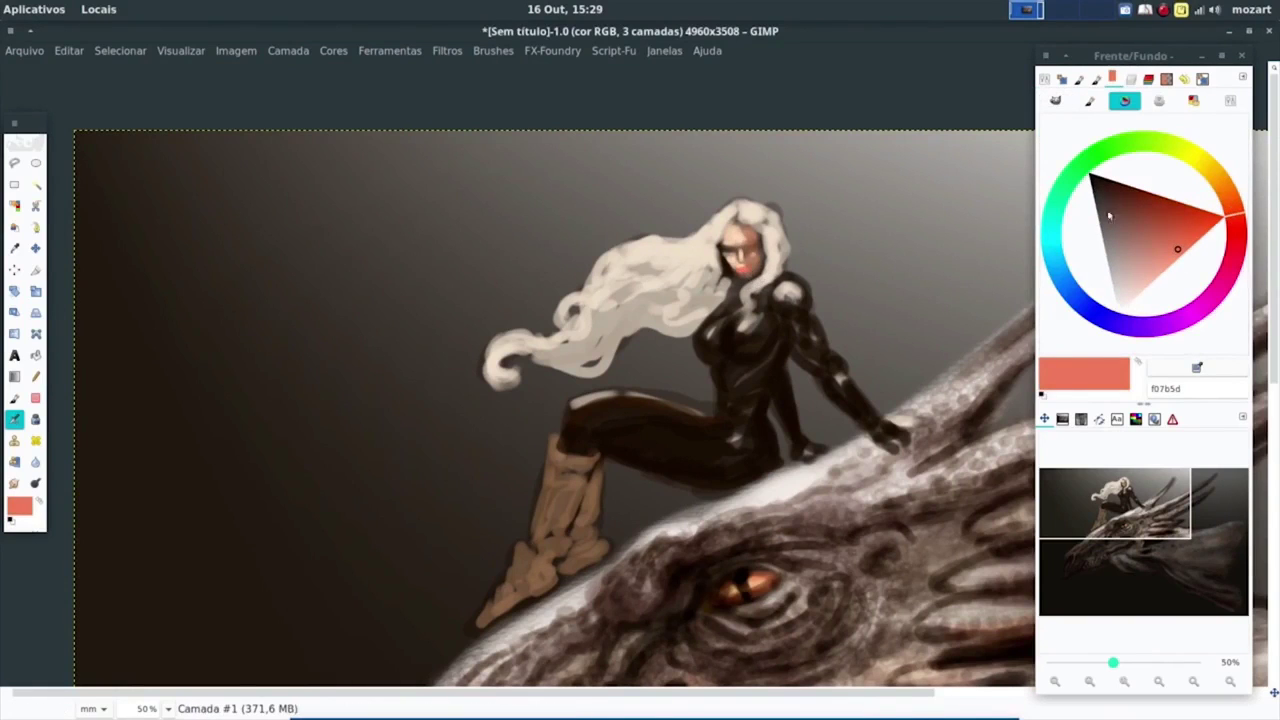
{"action": "left_click_drag", "start_coordinate": [1236, 215], "coordinate": [1208, 300]}
{"action": "left_click", "coordinate": [1120, 243]}
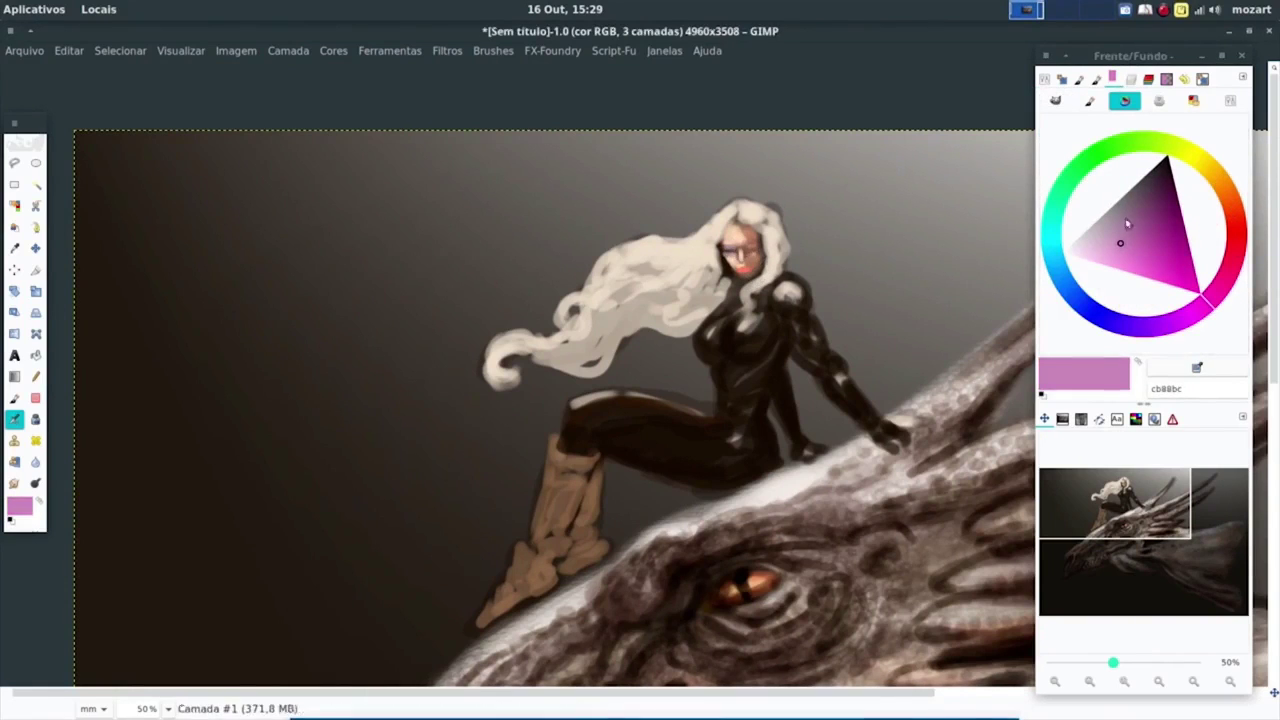
{"action": "left_click", "coordinate": [741, 256], "text": "ctrl"}
{"action": "left_click", "coordinate": [745, 268], "text": "ctrl"}
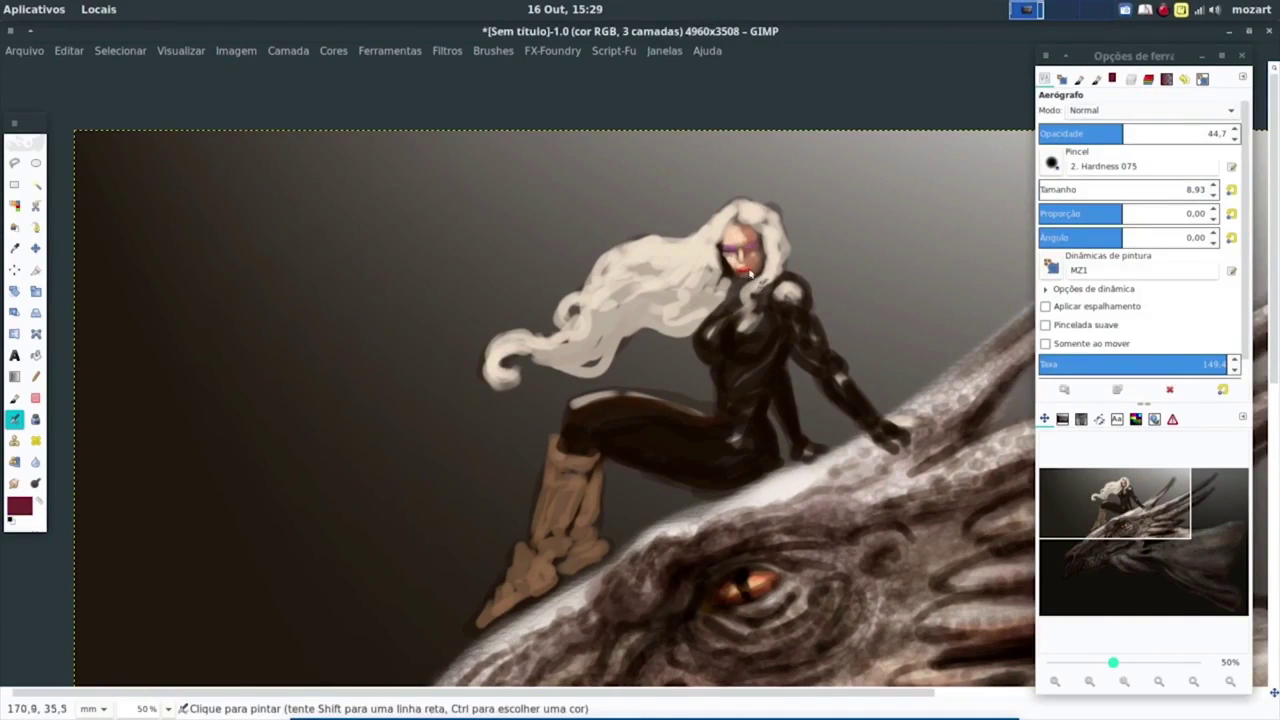
Step: Zoom to 66.7% on the rider's face and adjust the Airbrush colour, hardness and size
{"action": "key", "text": "plus"}
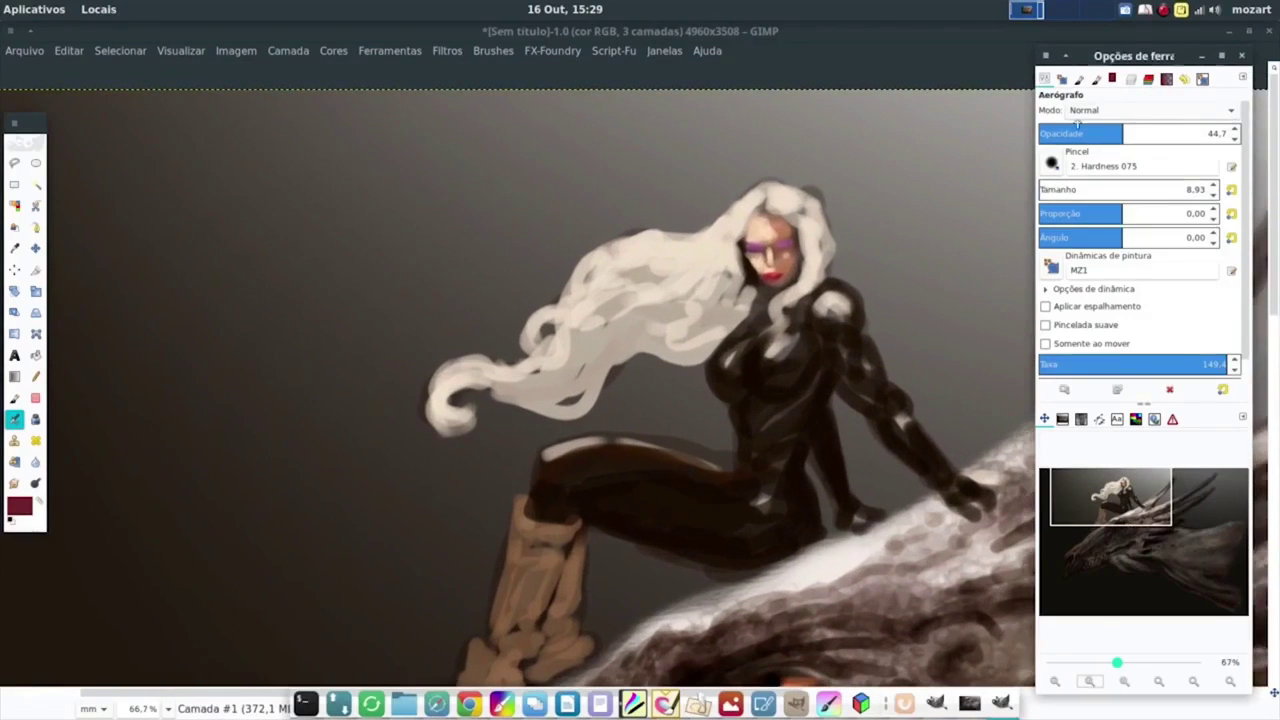
{"action": "left_click", "coordinate": [1112, 78]}
{"action": "left_click_drag", "start_coordinate": [1150, 240], "coordinate": [1121, 199]}
{"action": "scroll", "coordinate": [1090, 78], "scroll_direction": "up", "scroll_amount": 2}
{"action": "scroll", "coordinate": [1080, 78], "scroll_direction": "up", "scroll_amount": 1}
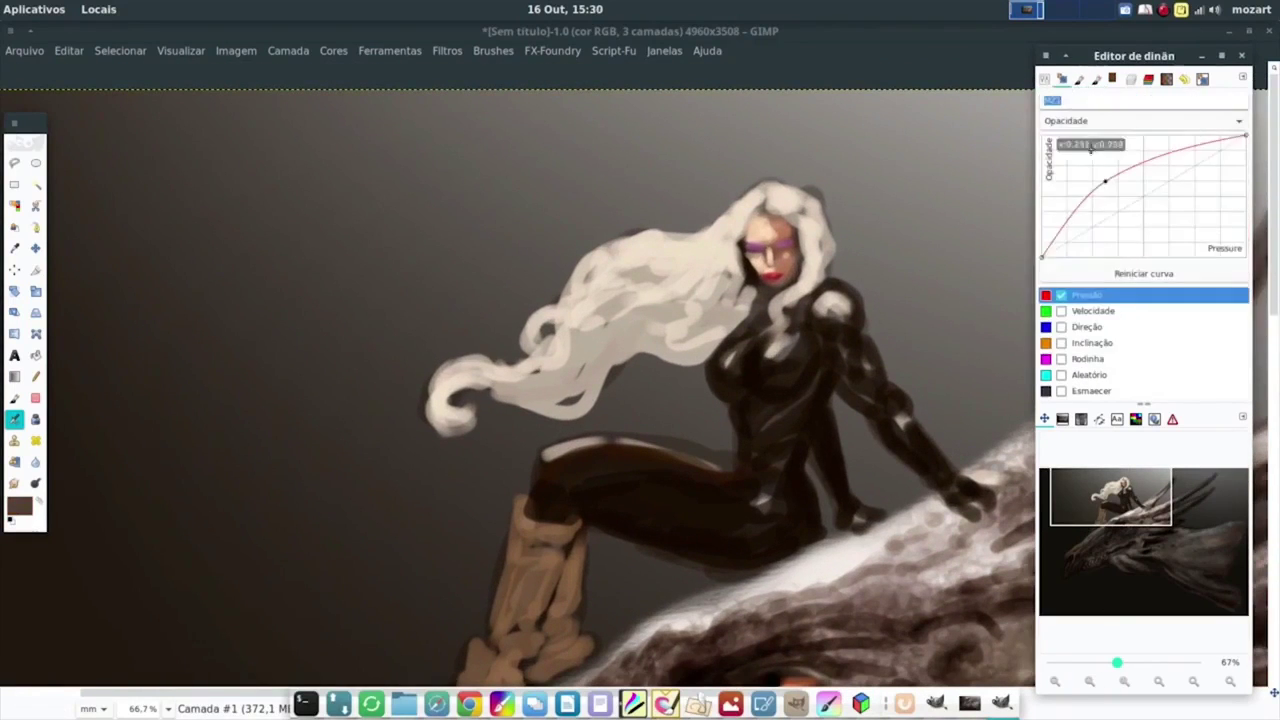
{"action": "scroll", "coordinate": [1080, 120], "scroll_direction": "up", "scroll_amount": 1}
{"action": "scroll", "coordinate": [1080, 120], "scroll_direction": "up", "scroll_amount": 1}
{"action": "left_click", "coordinate": [1044, 78]}
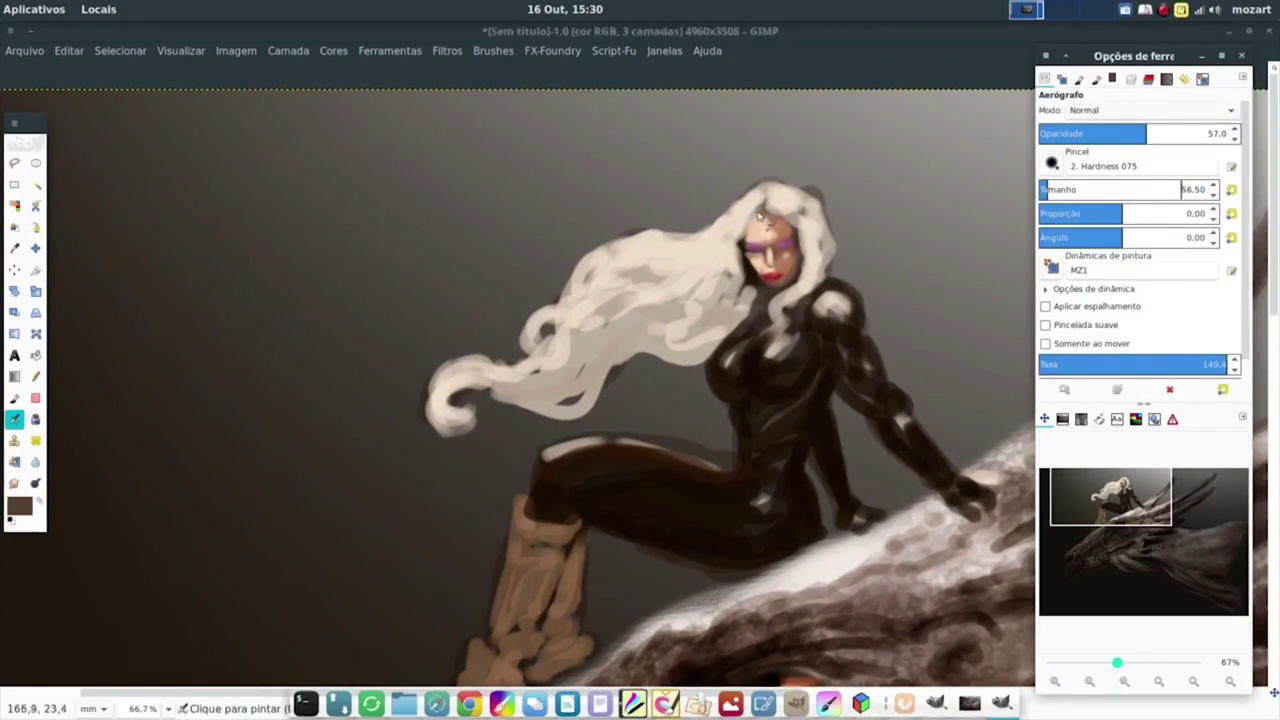
{"action": "left_click", "coordinate": [1063, 80]}
{"action": "scroll", "coordinate": [1065, 80], "scroll_direction": "up", "scroll_amount": 1}
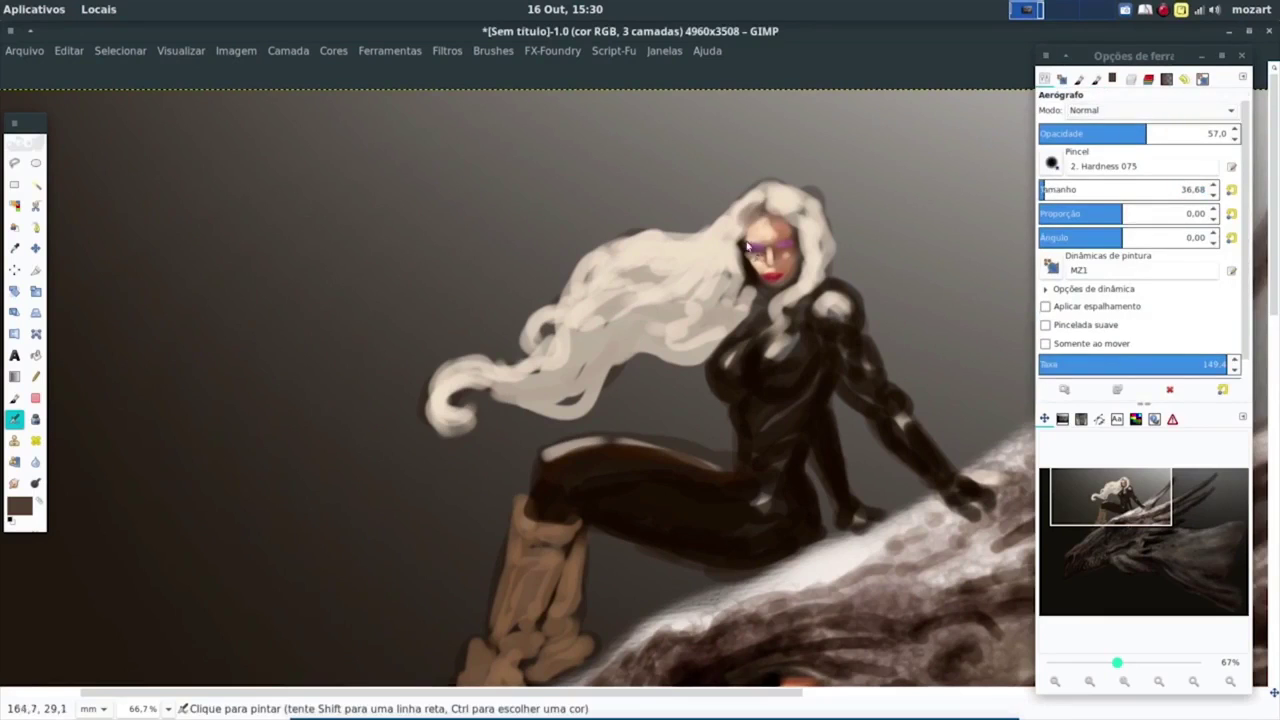
{"action": "key", "text": "bracketright"}
Step: Refine brows, closed eyes and lips with sampled dark brown, skin, warm red and near-black tones
{"action": "left_click", "coordinate": [752, 248], "text": "ctrl"}
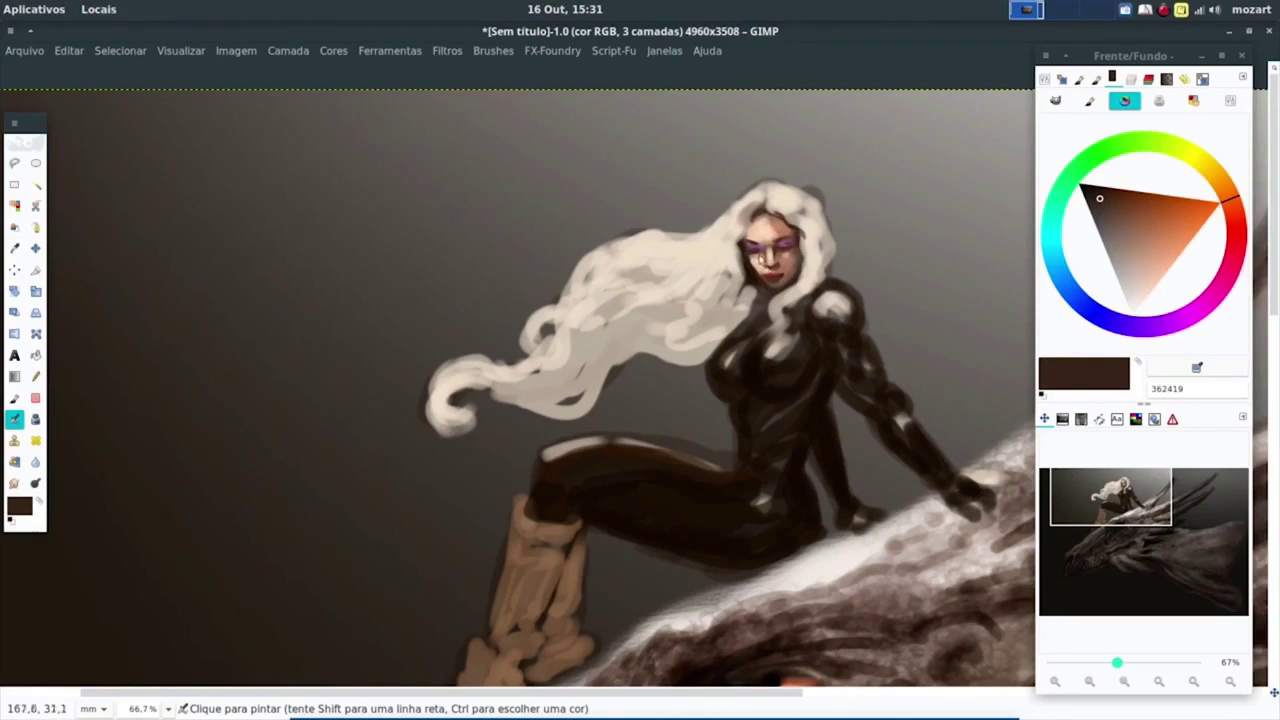
{"action": "left_click", "coordinate": [755, 262], "text": "ctrl"}
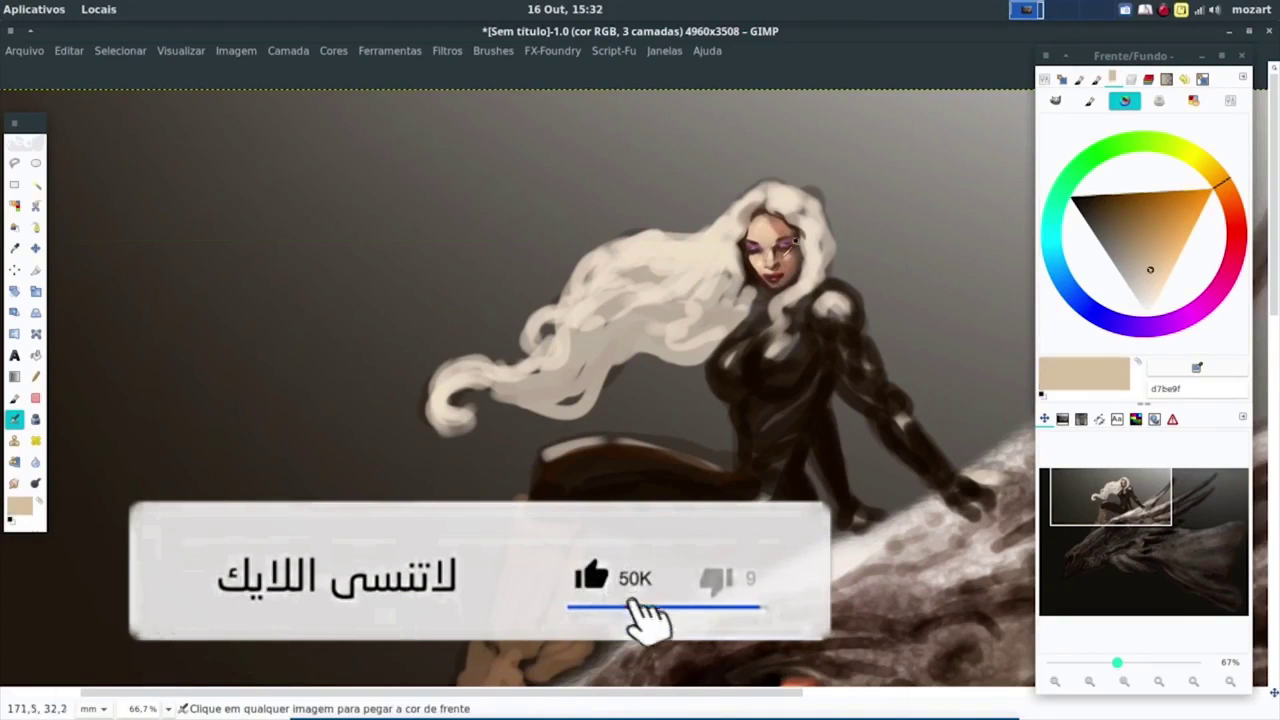
{"action": "left_click", "coordinate": [1231, 222]}
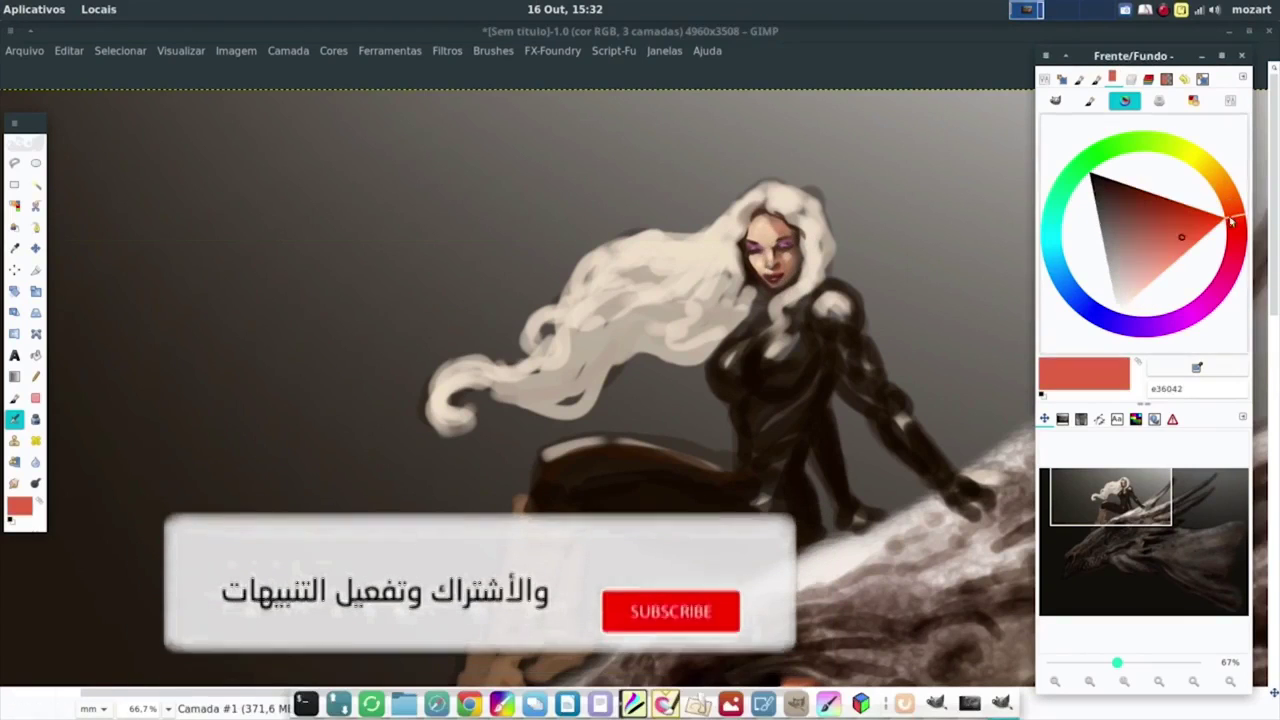
{"action": "left_click", "coordinate": [786, 258], "text": "ctrl"}
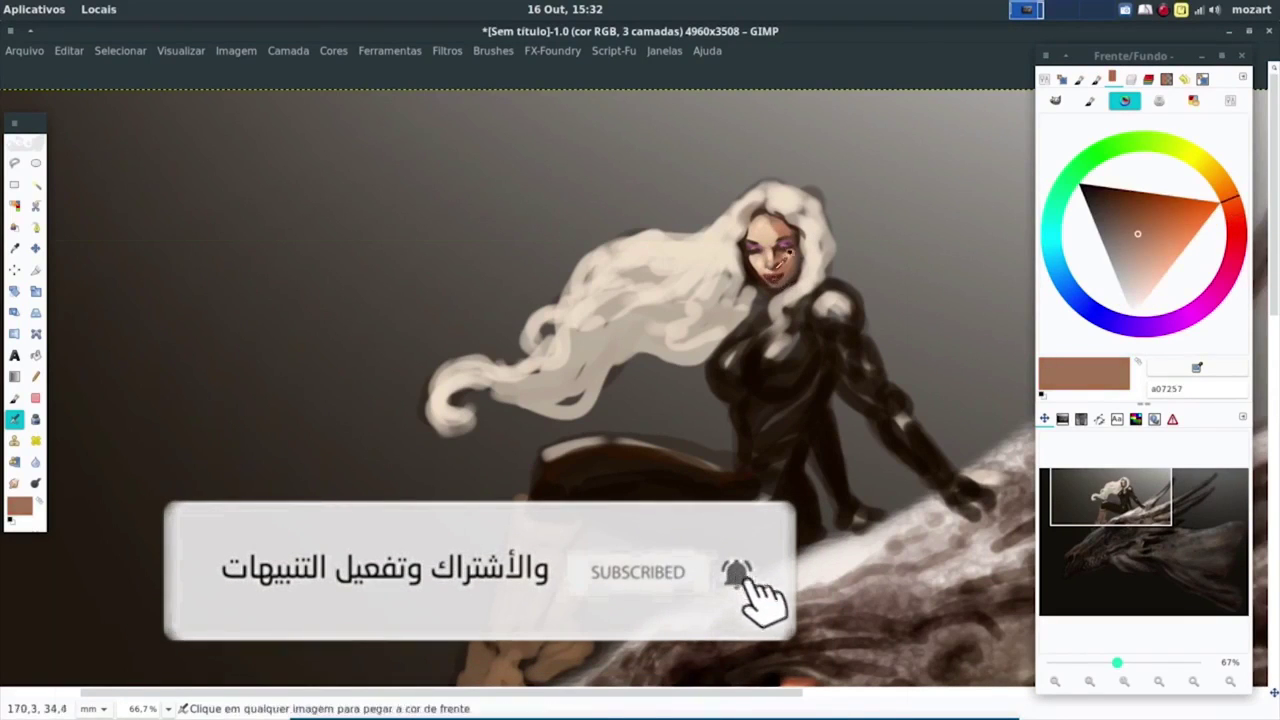
{"action": "left_click", "coordinate": [786, 258], "text": "ctrl"}
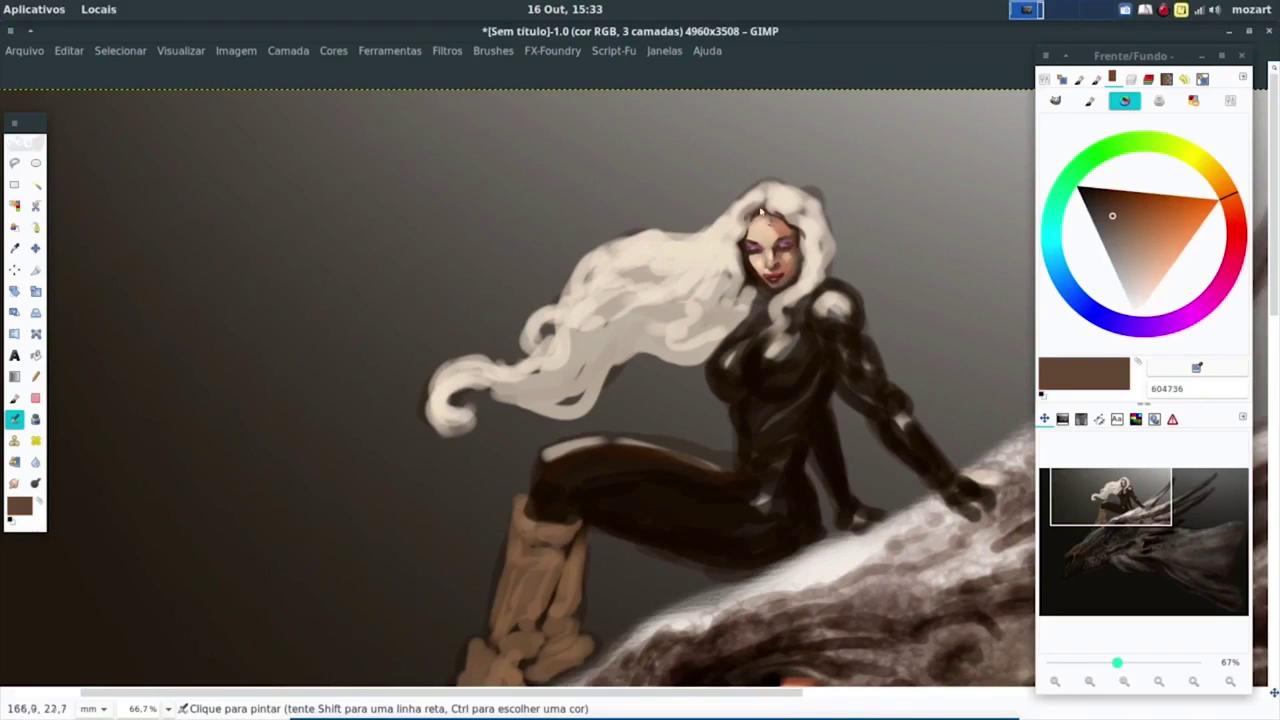
{"action": "left_click", "coordinate": [742, 253], "text": "ctrl"}
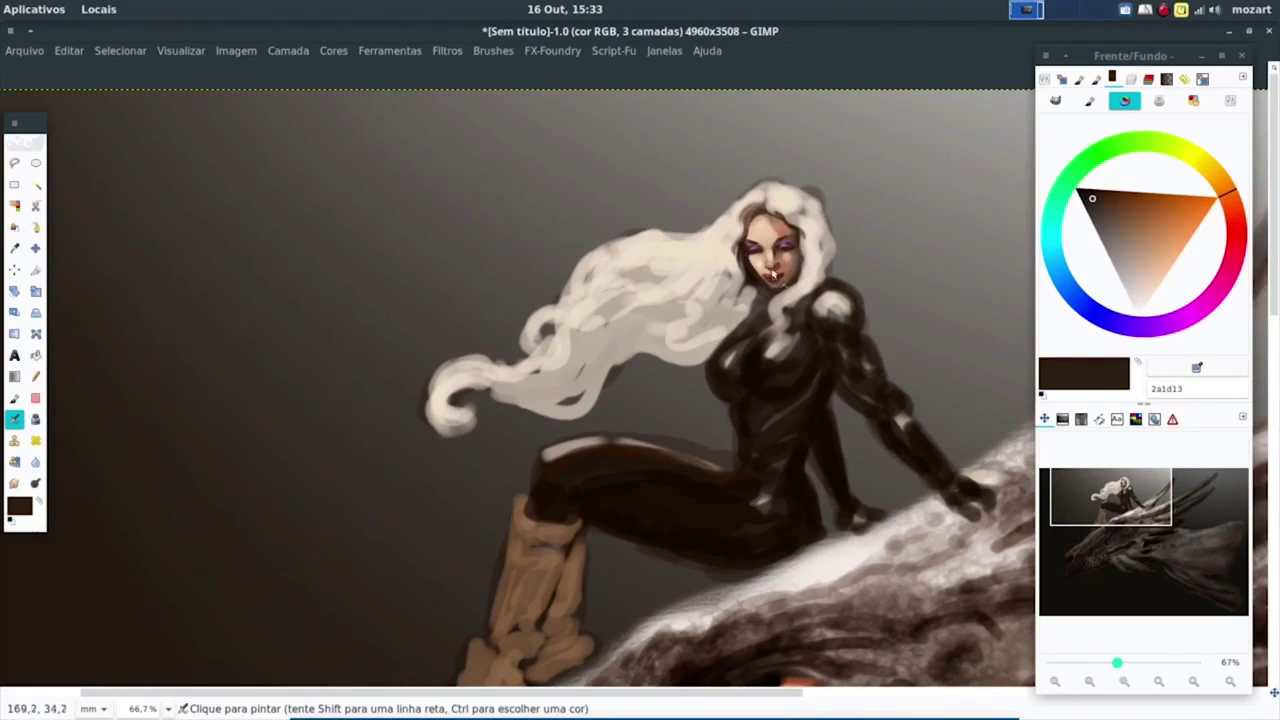
{"action": "left_click", "coordinate": [829, 229], "text": "ctrl"}
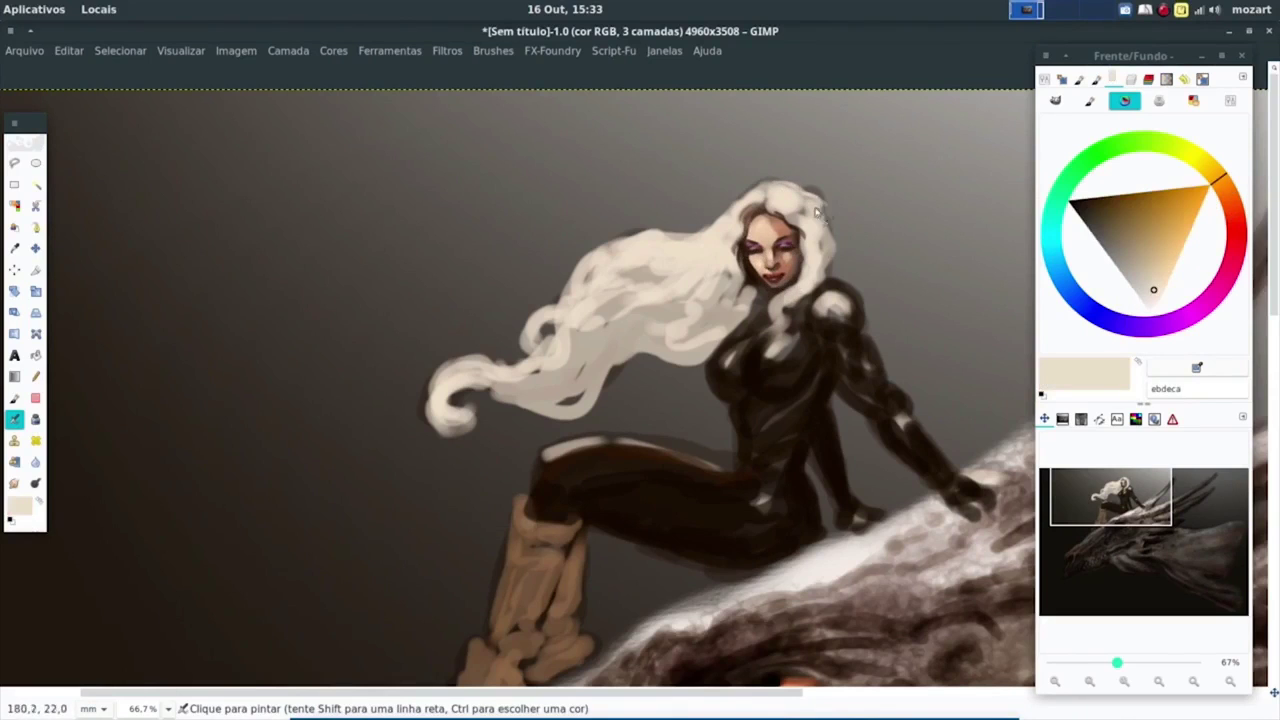
Step: Paint fine cream strands across the hair's crown, down the face edge and around the curled tip
{"action": "mouse_move", "coordinate": [843, 248]}
{"action": "left_mouse_down"}
{"action": "mouse_move", "coordinate": [765, 195]}
{"action": "mouse_move", "coordinate": [712, 222]}
{"action": "mouse_move", "coordinate": [730, 215]}
{"action": "mouse_move", "coordinate": [852, 284]}
{"action": "mouse_move", "coordinate": [867, 276]}
{"action": "left_mouse_up"}
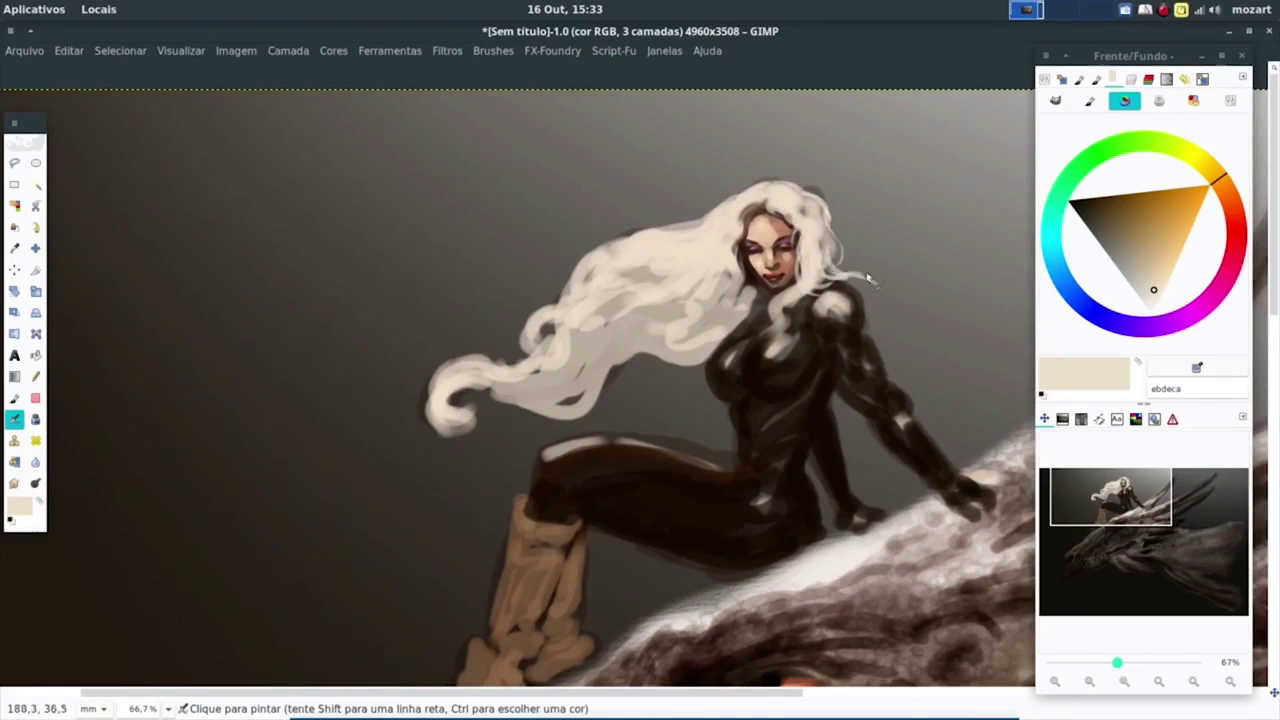
{"action": "left_click_drag", "start_coordinate": [740, 254], "coordinate": [765, 340]}
{"action": "left_click_drag", "start_coordinate": [800, 295], "coordinate": [780, 372]}
{"action": "mouse_move", "coordinate": [740, 195]}
{"action": "left_mouse_down"}
{"action": "mouse_move", "coordinate": [650, 232]}
{"action": "mouse_move", "coordinate": [440, 365]}
{"action": "left_mouse_up"}
{"action": "mouse_move", "coordinate": [520, 335]}
{"action": "left_mouse_down"}
{"action": "mouse_move", "coordinate": [432, 385]}
{"action": "mouse_move", "coordinate": [440, 425]}
{"action": "left_mouse_up"}
{"action": "left_click_drag", "start_coordinate": [560, 380], "coordinate": [485, 398]}
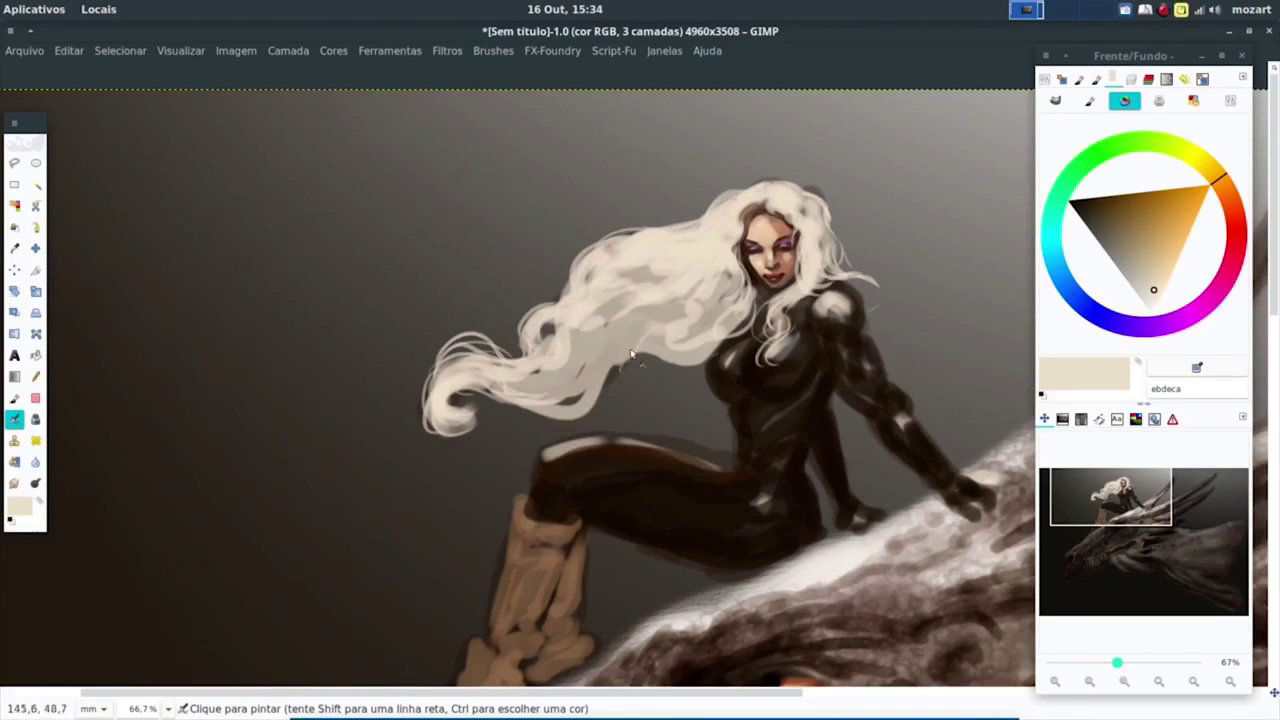
{"action": "key", "text": "shift+e"}
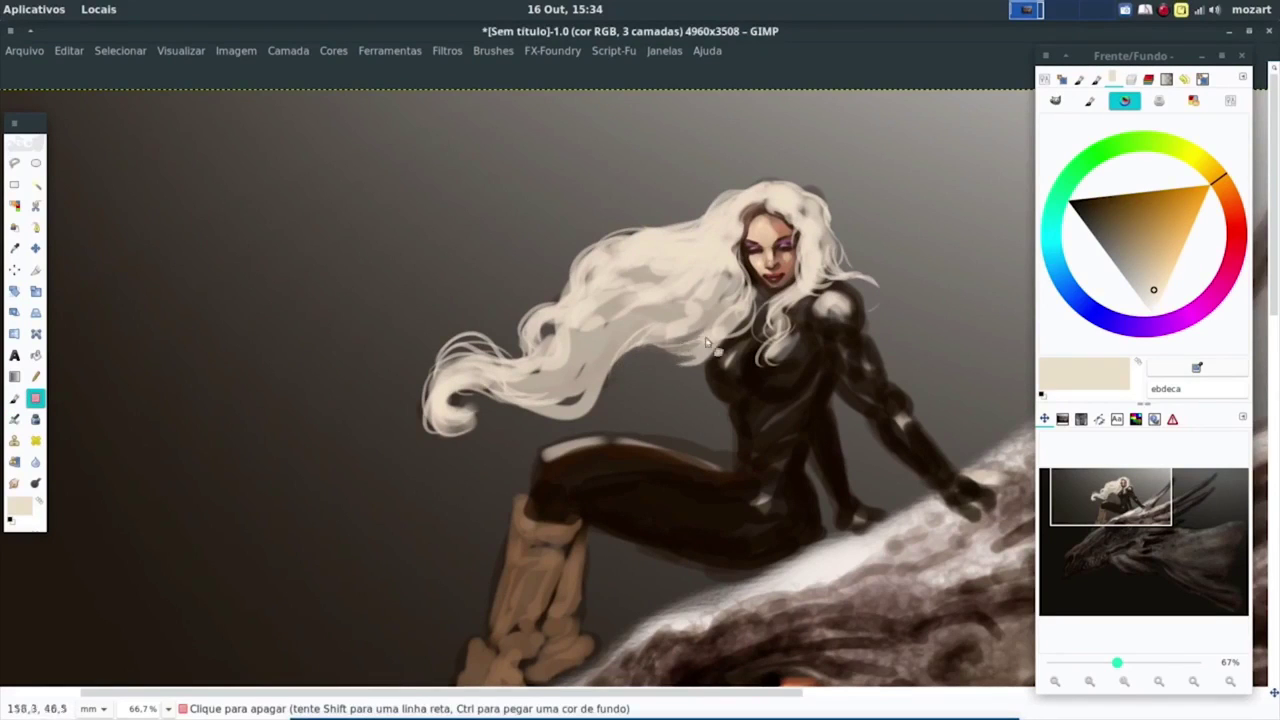
Step: Erase stray light hair strands, the haze under the leg, the thigh highlight and the arm's light edge
{"action": "left_click_drag", "start_coordinate": [706, 342], "coordinate": [709, 358]}
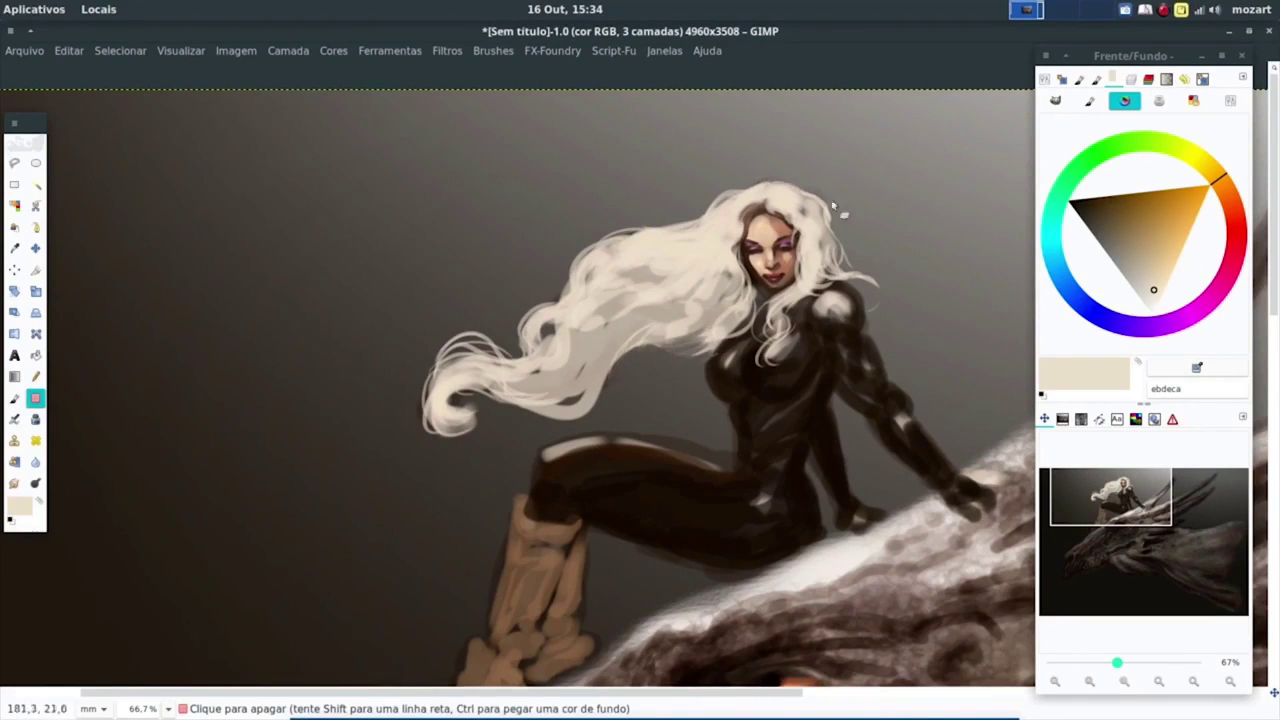
{"action": "left_click_drag", "start_coordinate": [801, 186], "coordinate": [834, 228]}
{"action": "mouse_move", "coordinate": [678, 226]}
{"action": "left_mouse_down"}
{"action": "mouse_move", "coordinate": [575, 285]}
{"action": "mouse_move", "coordinate": [705, 211]}
{"action": "left_mouse_up"}
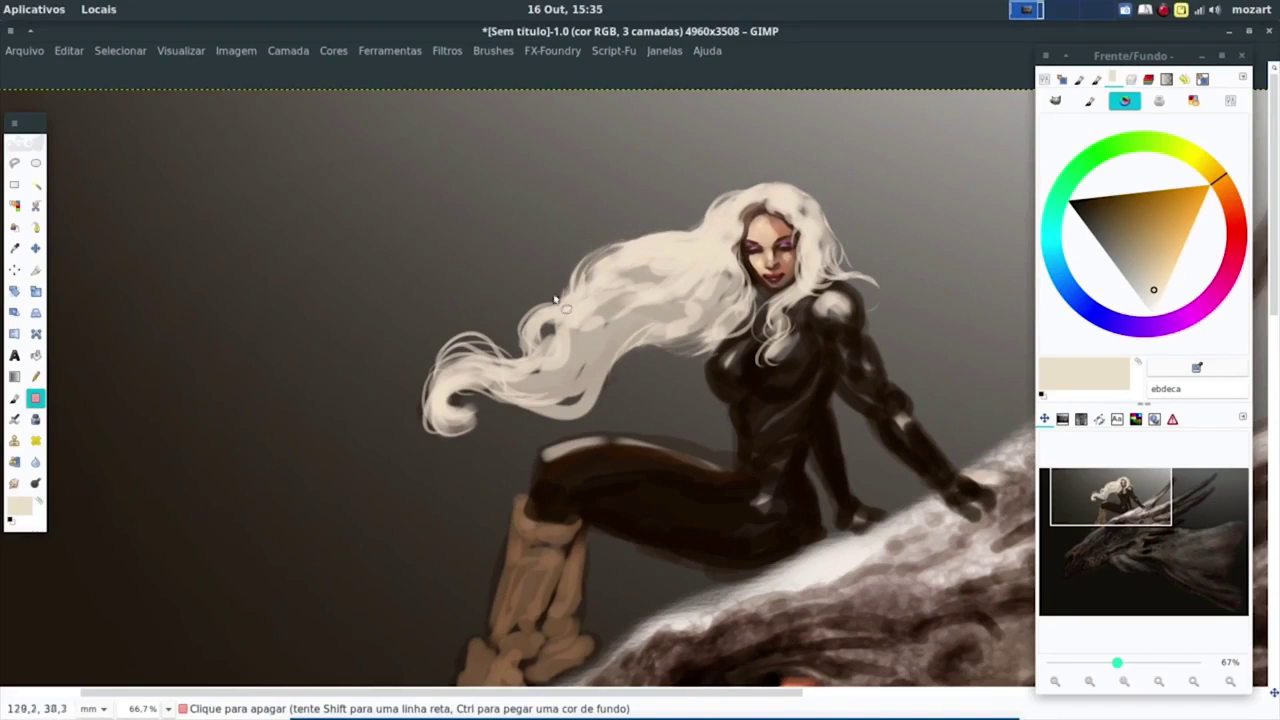
{"action": "mouse_move", "coordinate": [555, 298]}
{"action": "left_mouse_down"}
{"action": "mouse_move", "coordinate": [450, 405]}
{"action": "mouse_move", "coordinate": [462, 425]}
{"action": "mouse_move", "coordinate": [470, 392]}
{"action": "mouse_move", "coordinate": [557, 423]}
{"action": "mouse_move", "coordinate": [575, 410]}
{"action": "left_mouse_up"}
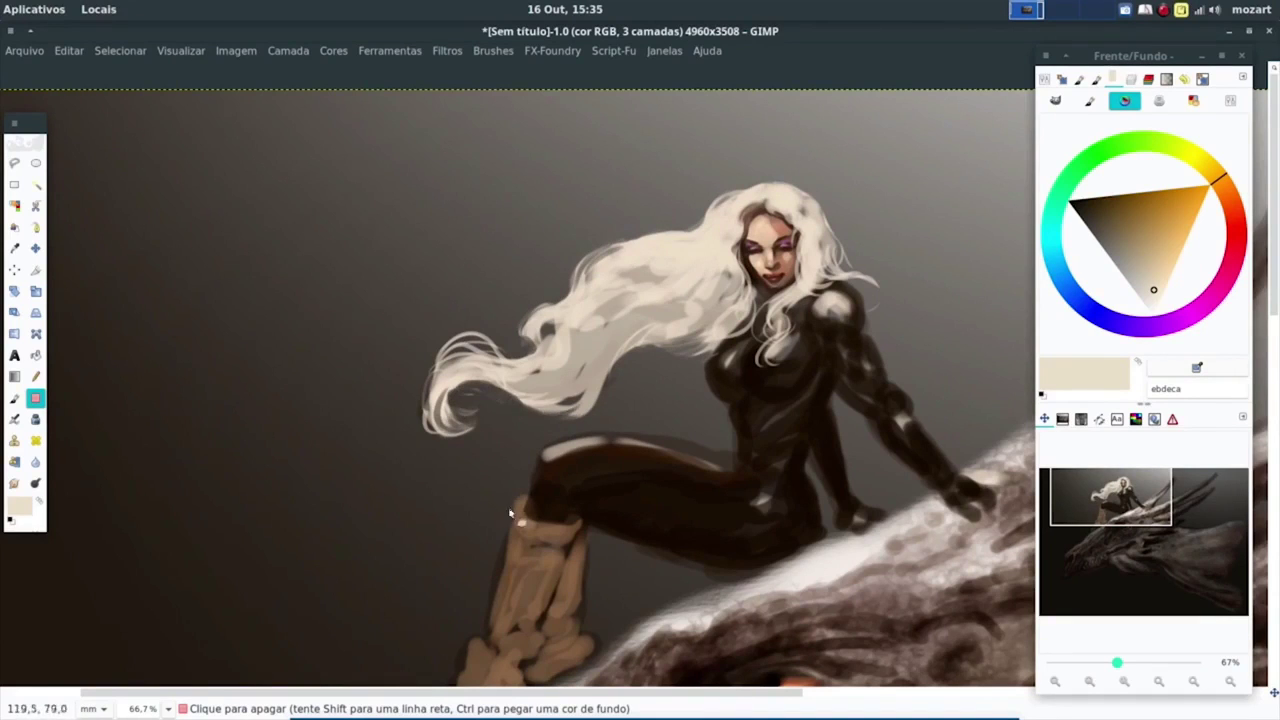
{"action": "left_click_drag", "start_coordinate": [596, 530], "coordinate": [723, 578]}
{"action": "left_click_drag", "start_coordinate": [677, 441], "coordinate": [729, 443]}
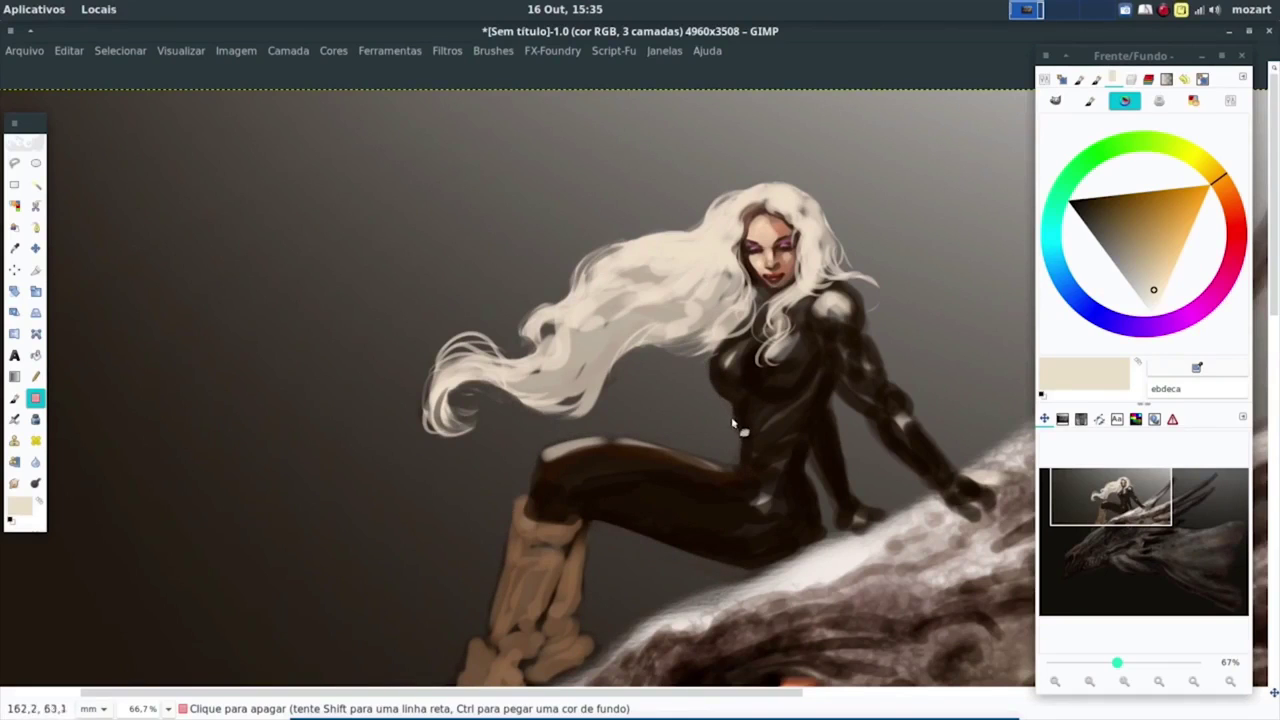
{"action": "left_click_drag", "start_coordinate": [834, 404], "coordinate": [844, 459]}
{"action": "left_click_drag", "start_coordinate": [840, 397], "coordinate": [923, 491]}
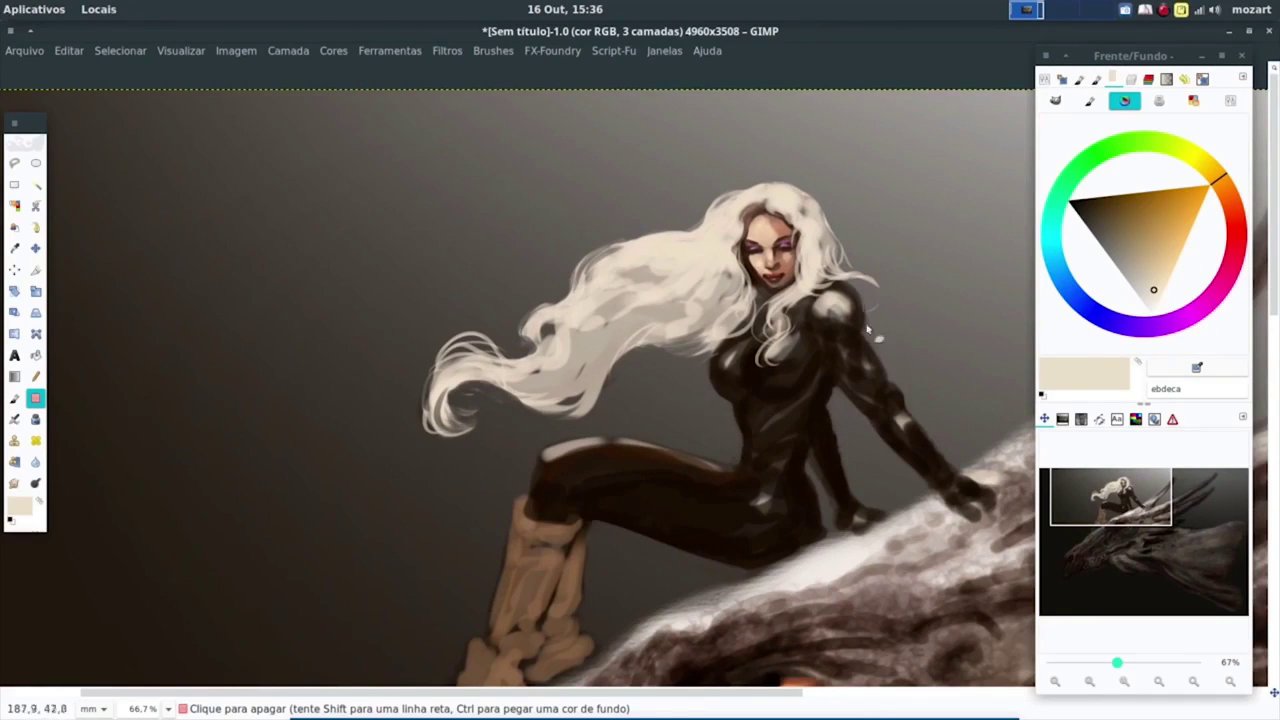
Step: Thin the upper hair strands, trim the boot's toe and back edge, and erase the arm streak
{"action": "mouse_move", "coordinate": [733, 252]}
{"action": "left_mouse_down"}
{"action": "mouse_move", "coordinate": [628, 255]}
{"action": "mouse_move", "coordinate": [701, 243]}
{"action": "mouse_move", "coordinate": [660, 270]}
{"action": "left_mouse_up"}
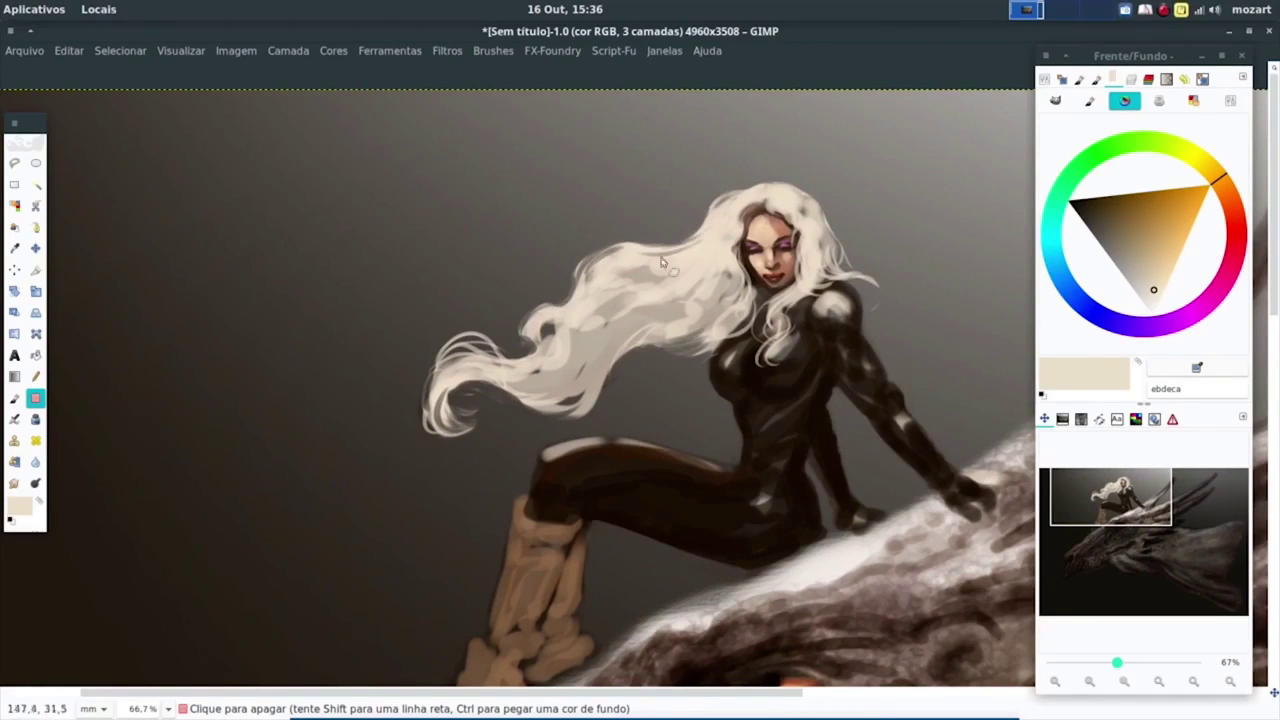
{"action": "scroll", "coordinate": [600, 300], "scroll_direction": "down", "scroll_amount": 3}
{"action": "scroll", "coordinate": [600, 300], "scroll_direction": "left", "scroll_amount": 2}
{"action": "mouse_move", "coordinate": [570, 250]}
{"action": "left_mouse_down"}
{"action": "mouse_move", "coordinate": [535, 220]}
{"action": "mouse_move", "coordinate": [547, 257]}
{"action": "mouse_move", "coordinate": [623, 243]}
{"action": "mouse_move", "coordinate": [690, 265]}
{"action": "left_mouse_up"}
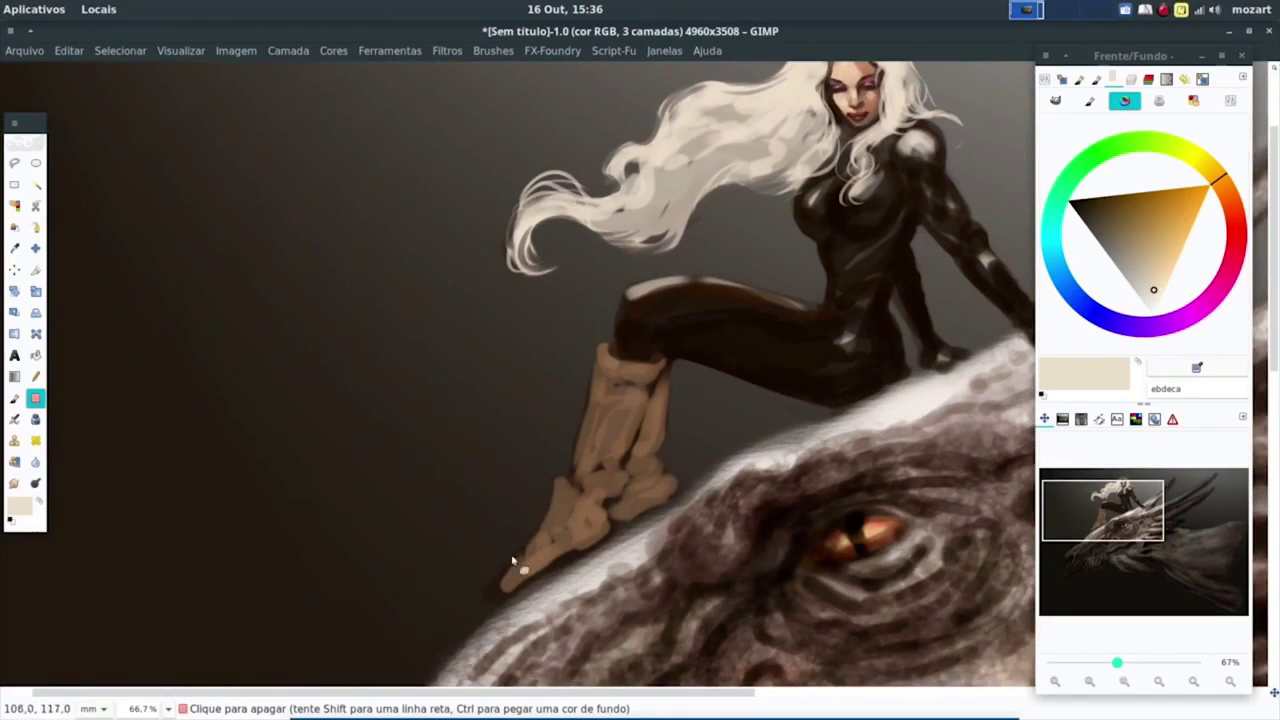
{"action": "left_click_drag", "start_coordinate": [511, 561], "coordinate": [490, 591]}
{"action": "left_click_drag", "start_coordinate": [671, 423], "coordinate": [660, 465]}
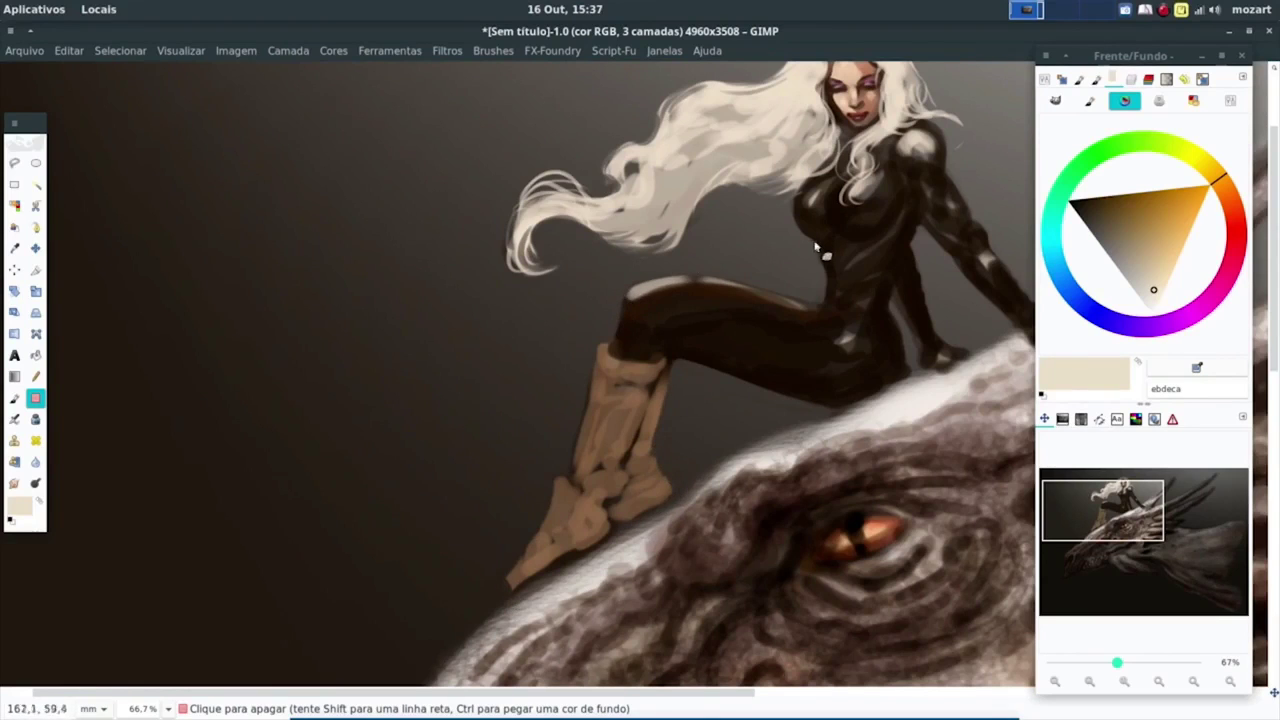
{"action": "left_click_drag", "start_coordinate": [912, 262], "coordinate": [905, 342]}
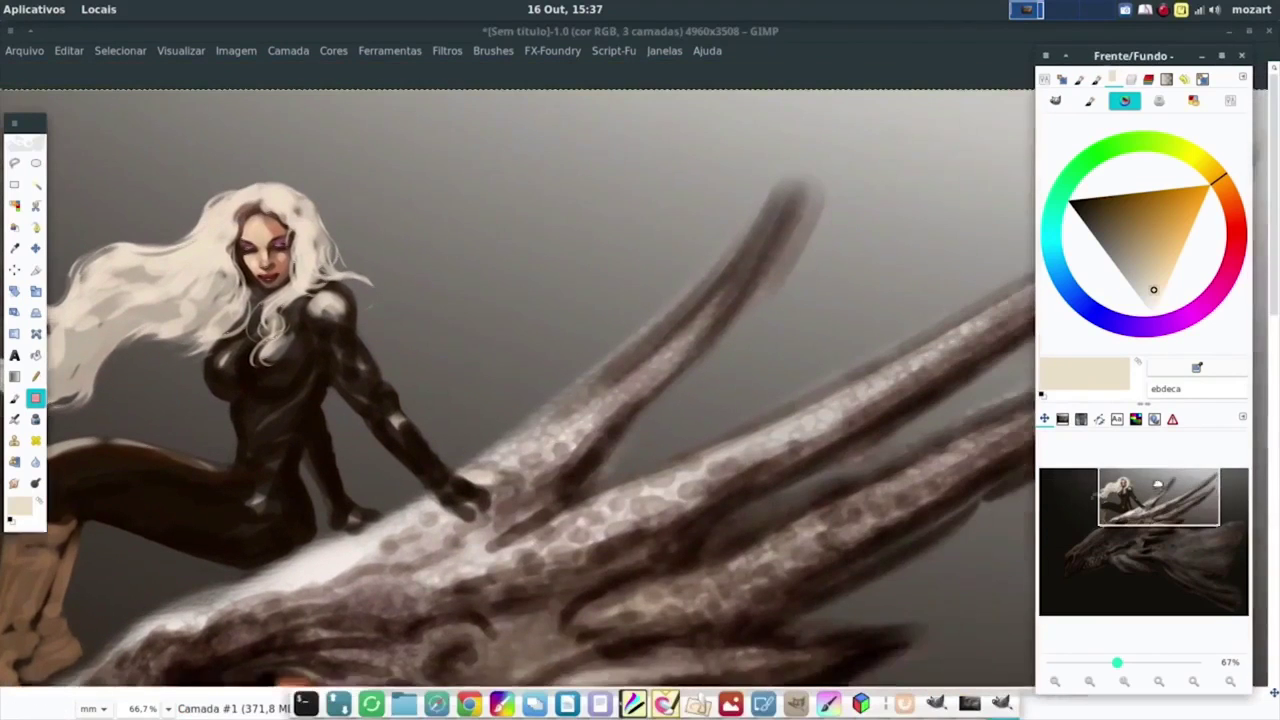
{"action": "left_click", "coordinate": [1045, 79]}
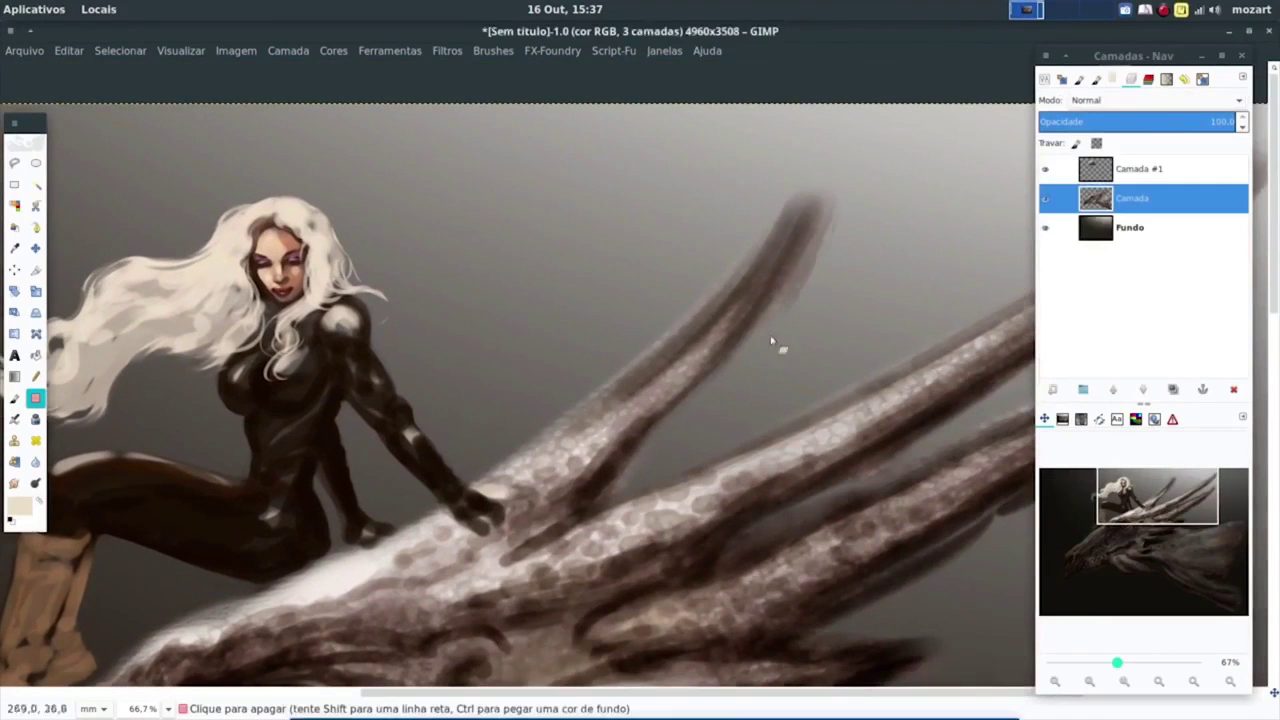
Step: Erase fuzzy edges to taper both horns, then remove the light halo along snout, jaw and neck
{"action": "left_click", "coordinate": [1045, 81]}
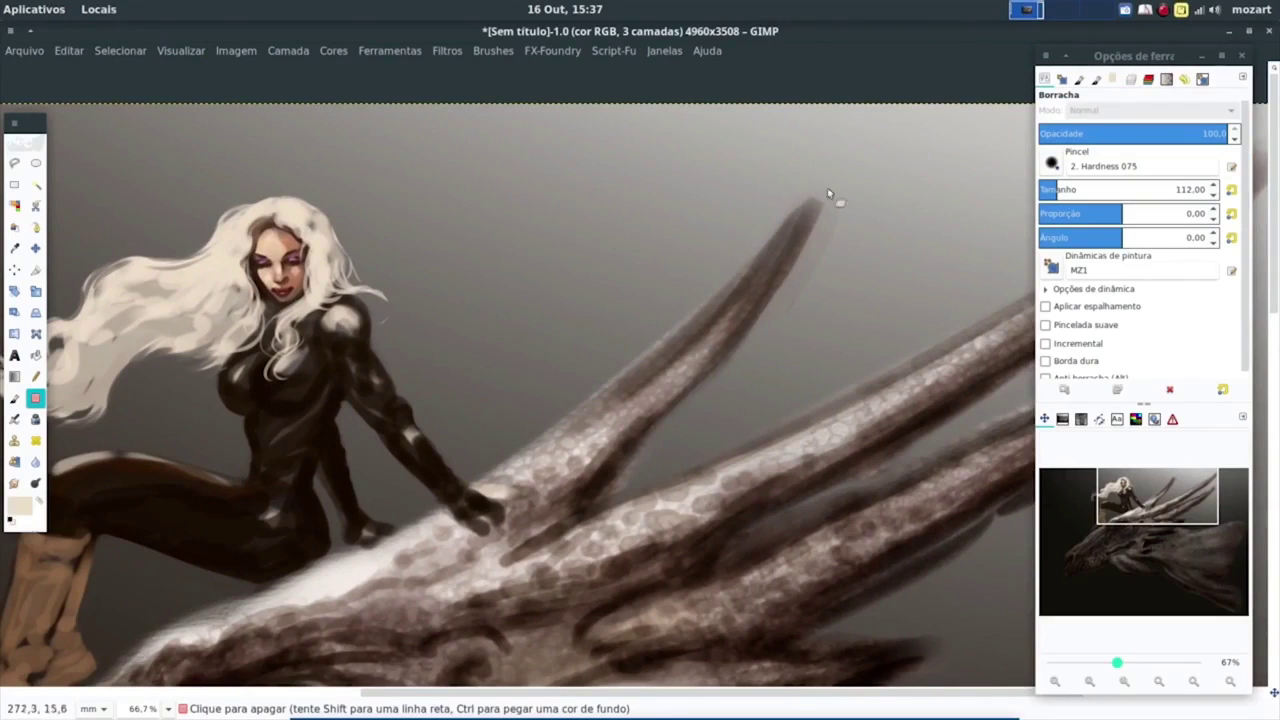
{"action": "left_click_drag", "start_coordinate": [828, 196], "coordinate": [762, 322]}
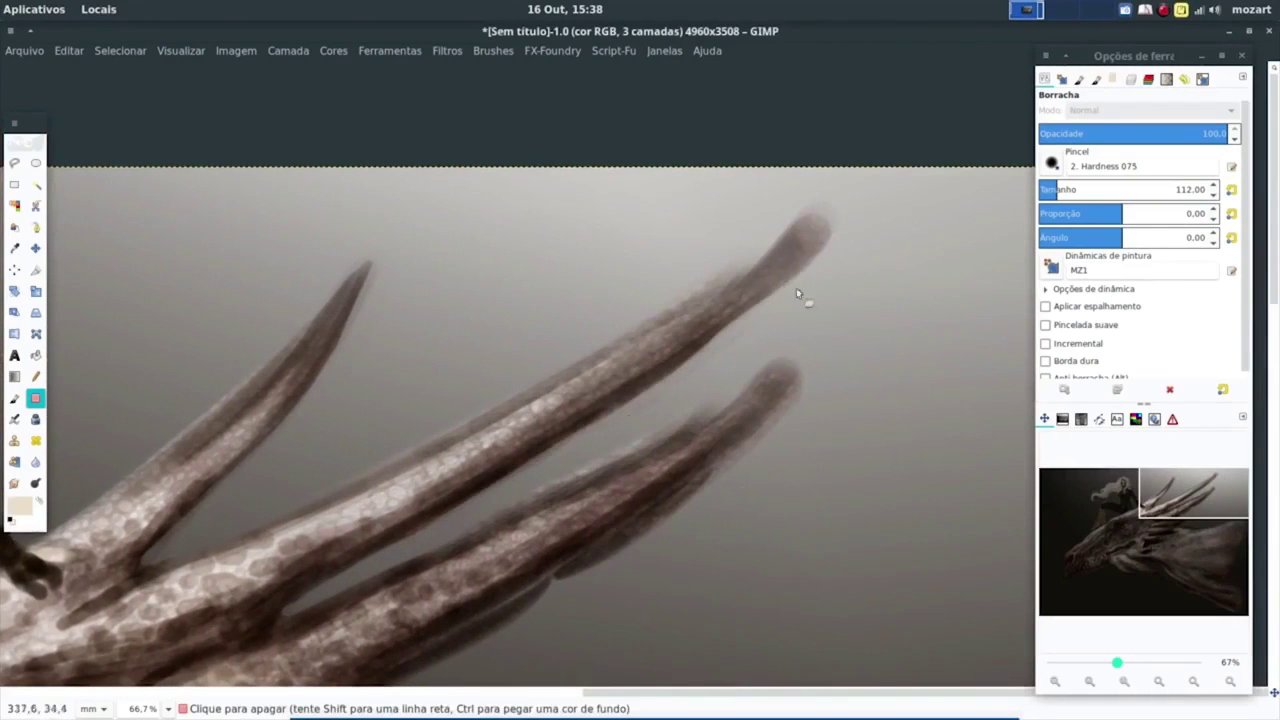
{"action": "mouse_move", "coordinate": [797, 293]}
{"action": "left_mouse_down"}
{"action": "mouse_move", "coordinate": [466, 420]}
{"action": "mouse_move", "coordinate": [851, 209]}
{"action": "mouse_move", "coordinate": [363, 476]}
{"action": "left_mouse_up"}
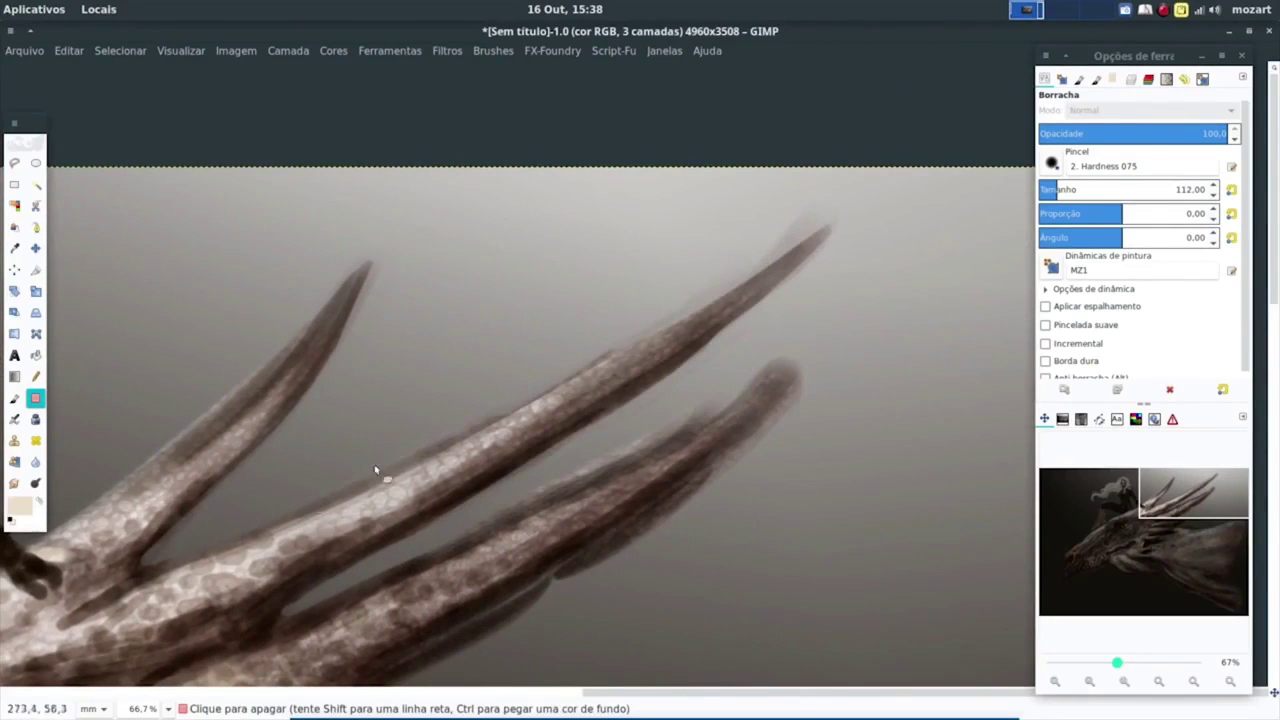
{"action": "mouse_move", "coordinate": [480, 522]}
{"action": "left_mouse_down"}
{"action": "mouse_move", "coordinate": [795, 354]}
{"action": "mouse_move", "coordinate": [397, 571]}
{"action": "mouse_move", "coordinate": [692, 416]}
{"action": "left_mouse_up"}
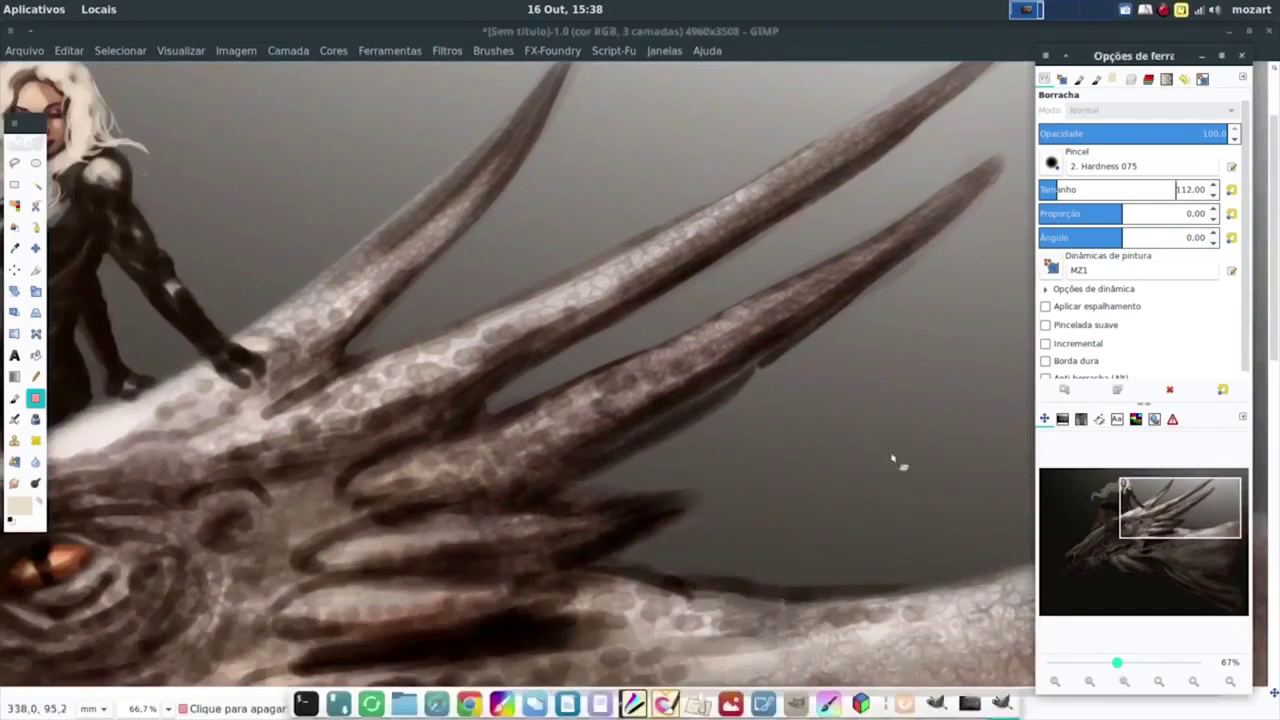
{"action": "mouse_move", "coordinate": [624, 484]}
{"action": "left_mouse_down"}
{"action": "mouse_move", "coordinate": [680, 523]}
{"action": "mouse_move", "coordinate": [663, 574]}
{"action": "mouse_move", "coordinate": [786, 591]}
{"action": "left_mouse_up"}
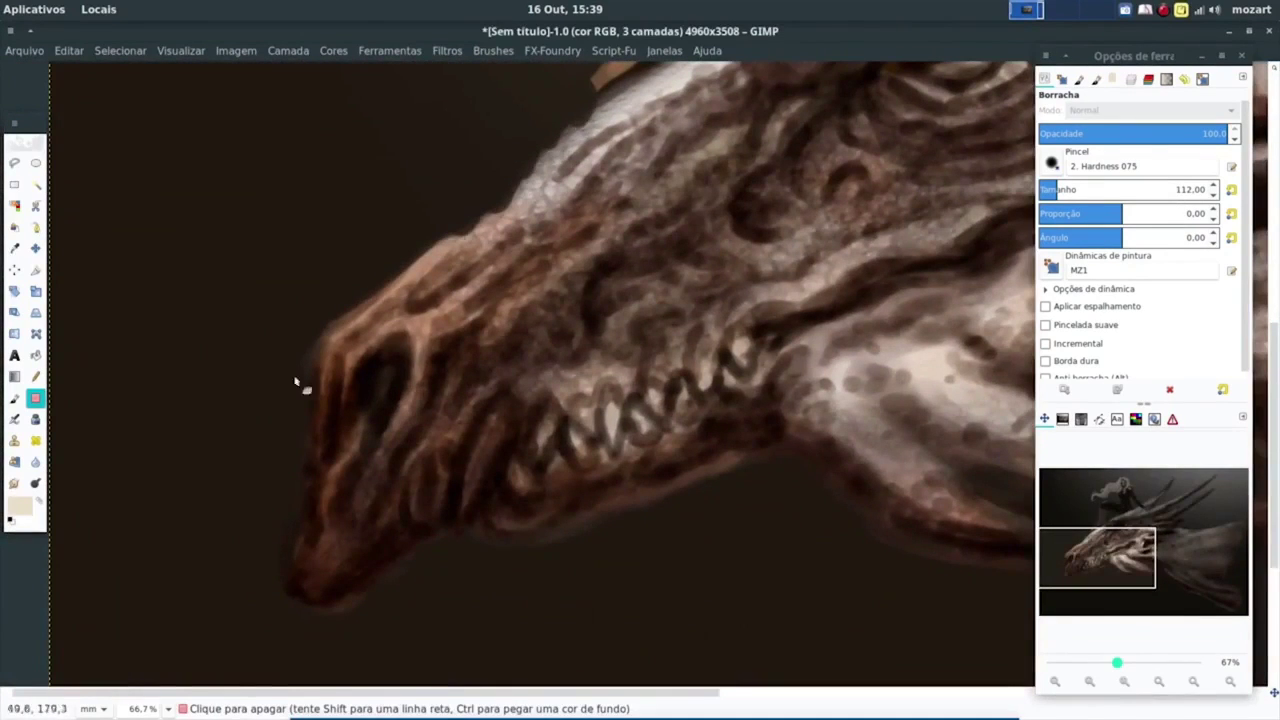
{"action": "mouse_move", "coordinate": [295, 380]}
{"action": "left_mouse_down"}
{"action": "mouse_move", "coordinate": [329, 617]}
{"action": "mouse_move", "coordinate": [399, 568]}
{"action": "left_mouse_up"}
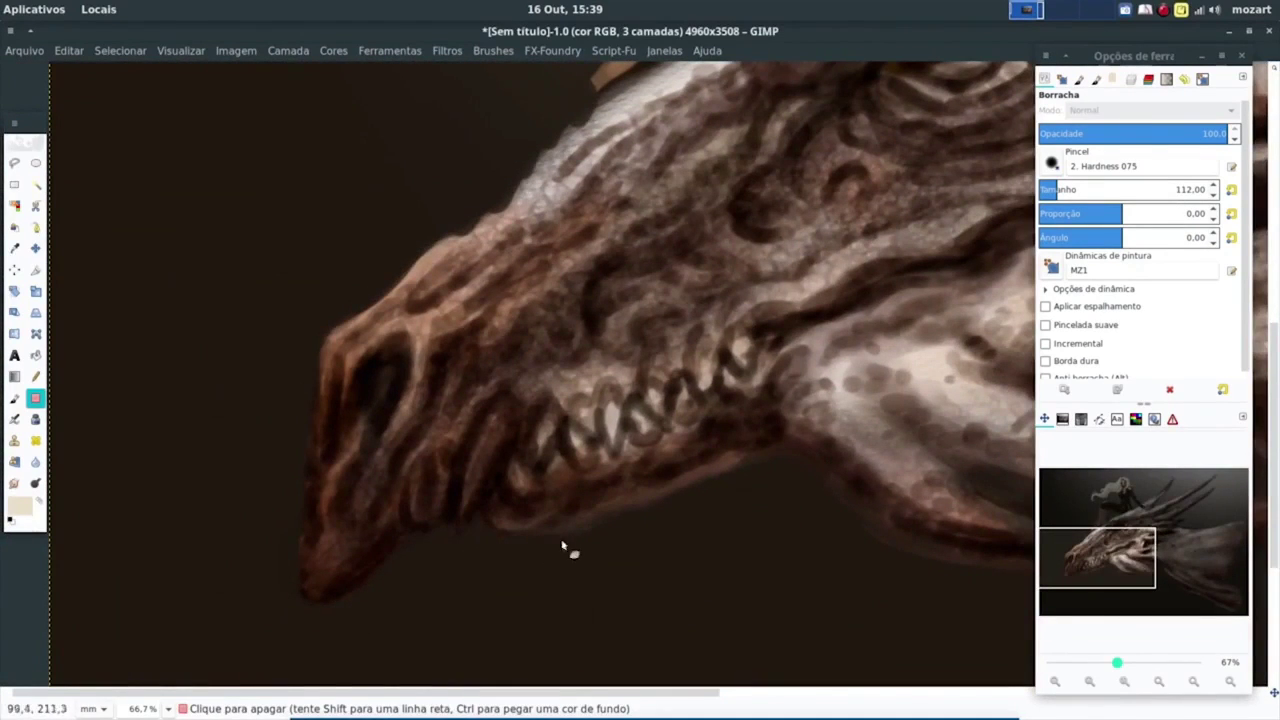
{"action": "mouse_move", "coordinate": [566, 546]}
{"action": "left_mouse_down"}
{"action": "mouse_move", "coordinate": [743, 477]}
{"action": "mouse_move", "coordinate": [946, 572]}
{"action": "left_mouse_up"}
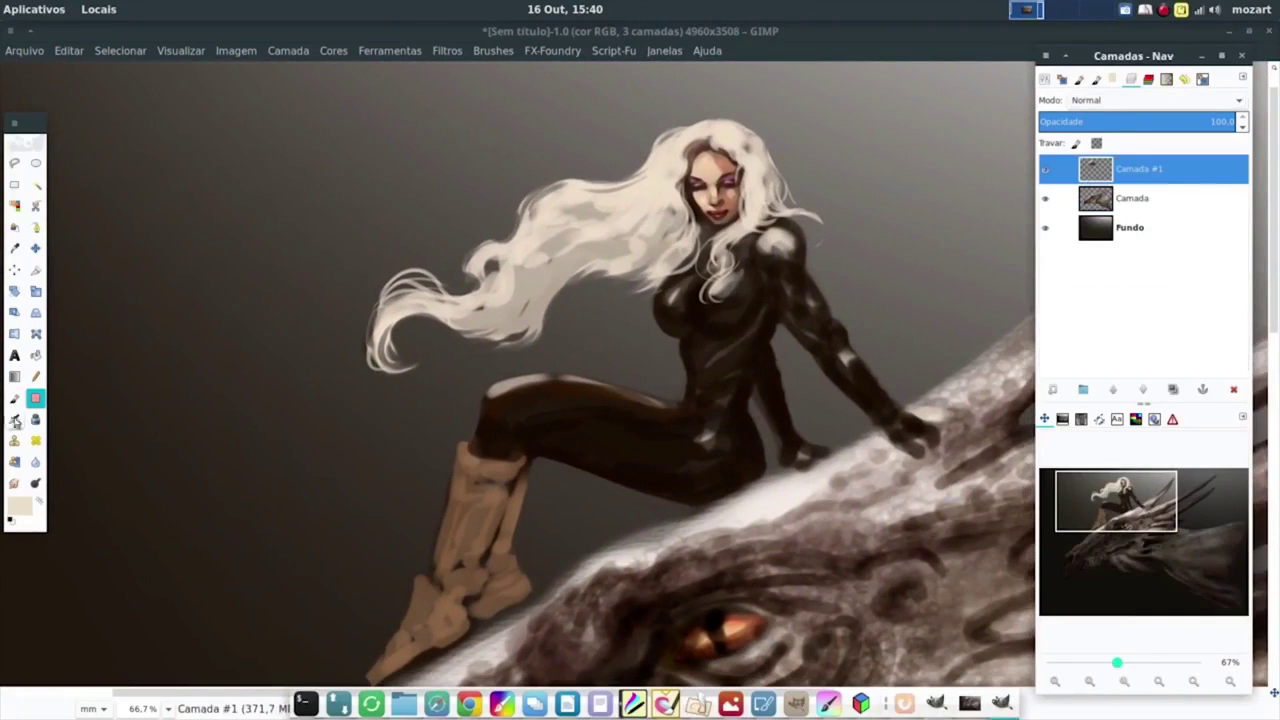
Step: Erase the upper strand's tip and the hair's right edge, then return to the Airbrush at 73.9 opacity
{"action": "key", "text": "shift+e"}
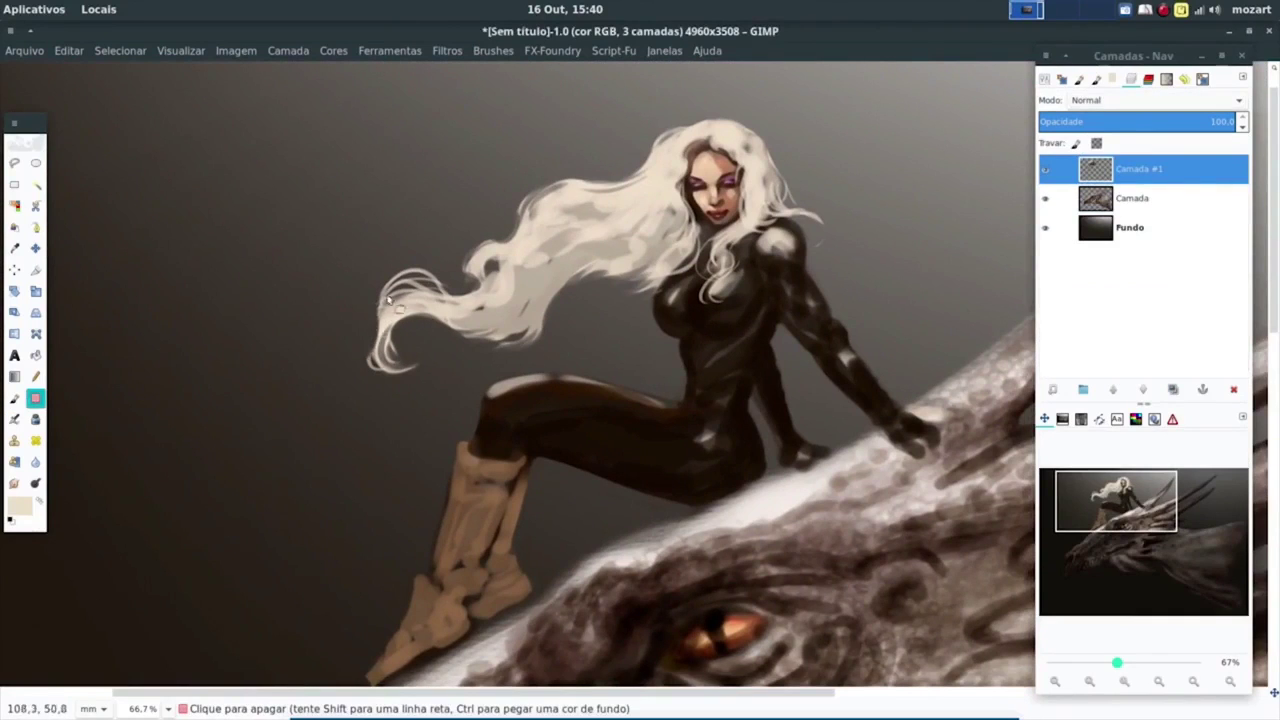
{"action": "mouse_move", "coordinate": [377, 287]}
{"action": "left_mouse_down"}
{"action": "mouse_move", "coordinate": [400, 275]}
{"action": "mouse_move", "coordinate": [440, 300]}
{"action": "mouse_move", "coordinate": [386, 380]}
{"action": "left_mouse_up"}
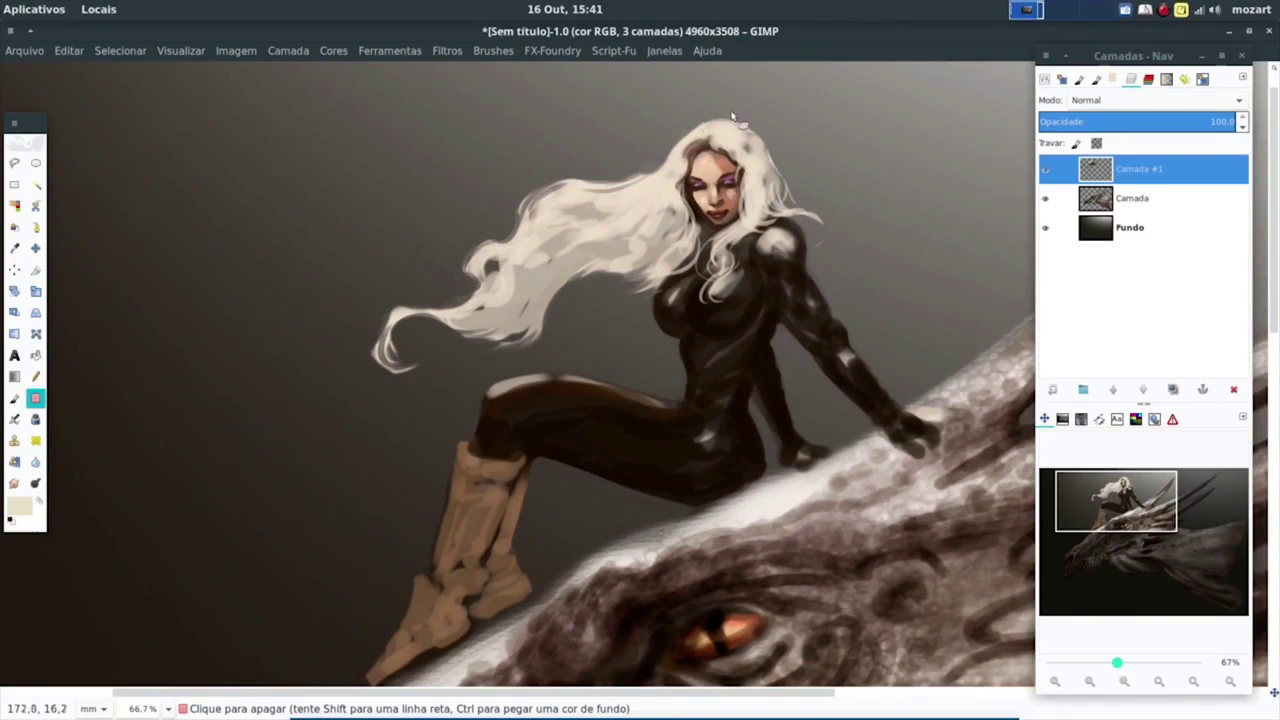
{"action": "left_click_drag", "start_coordinate": [766, 148], "coordinate": [792, 204]}
{"action": "key", "text": "p"}
{"action": "left_click", "coordinate": [1097, 79]}
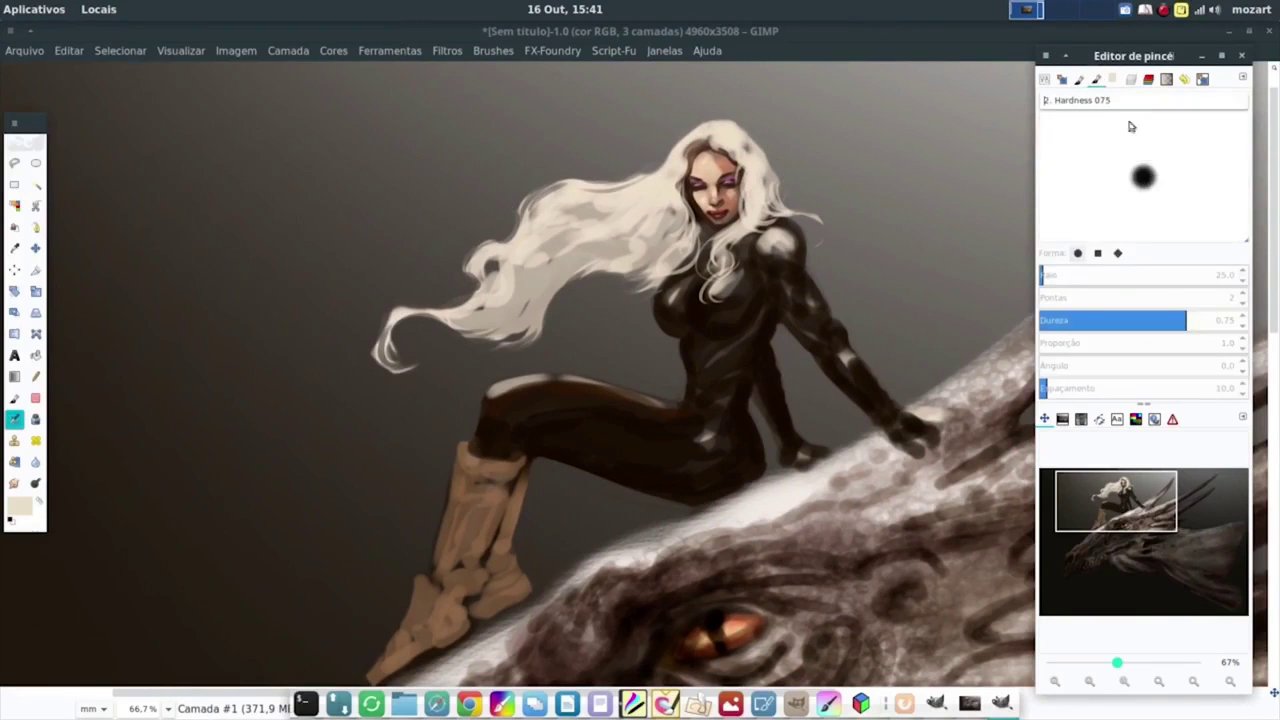
{"action": "left_click", "coordinate": [1044, 79]}
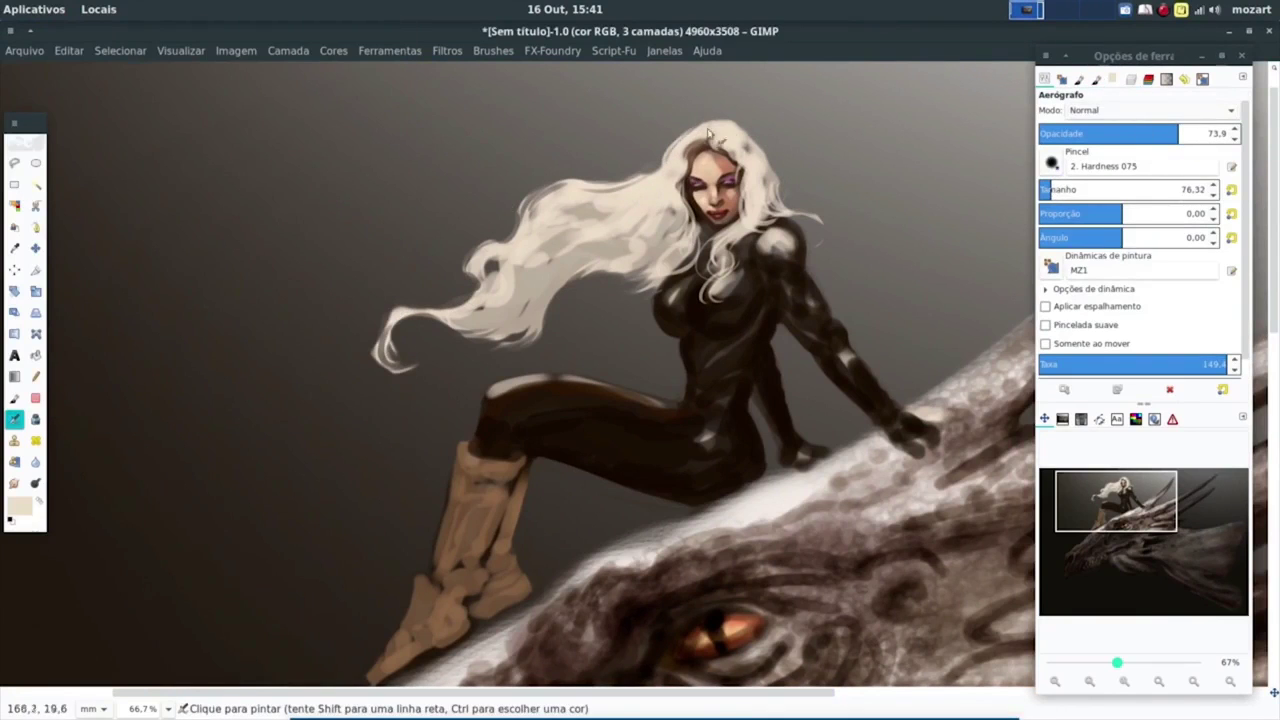
Step: Airbrush light strands along the hair's right edge, face side, left tips, shoulder and crown parting
{"action": "left_click_drag", "start_coordinate": [733, 130], "coordinate": [768, 163]}
{"action": "left_click_drag", "start_coordinate": [824, 225], "coordinate": [830, 248]}
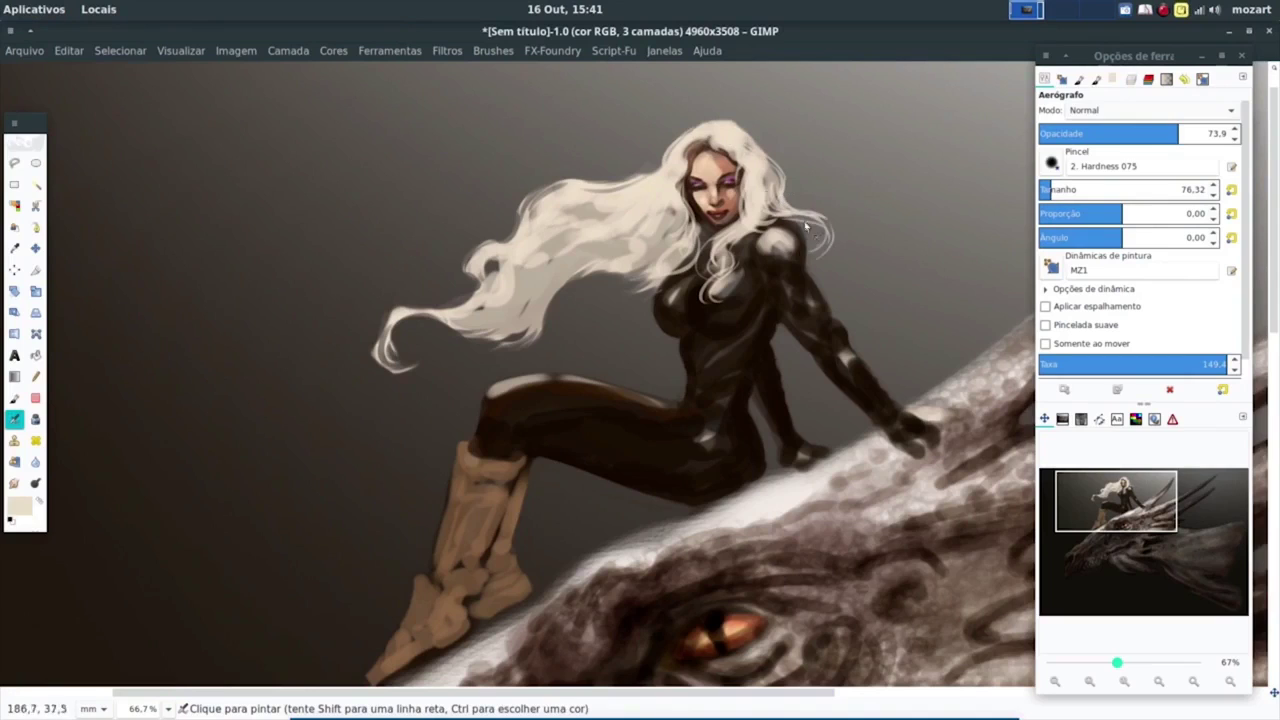
{"action": "mouse_move", "coordinate": [690, 153]}
{"action": "left_mouse_down"}
{"action": "mouse_move", "coordinate": [681, 200]}
{"action": "mouse_move", "coordinate": [698, 252]}
{"action": "mouse_move", "coordinate": [655, 245]}
{"action": "mouse_move", "coordinate": [598, 190]}
{"action": "mouse_move", "coordinate": [535, 210]}
{"action": "left_mouse_up"}
{"action": "mouse_move", "coordinate": [600, 185]}
{"action": "left_mouse_down"}
{"action": "mouse_move", "coordinate": [520, 225]}
{"action": "mouse_move", "coordinate": [560, 220]}
{"action": "mouse_move", "coordinate": [525, 290]}
{"action": "mouse_move", "coordinate": [495, 240]}
{"action": "mouse_move", "coordinate": [455, 305]}
{"action": "mouse_move", "coordinate": [404, 314]}
{"action": "mouse_move", "coordinate": [380, 345]}
{"action": "left_mouse_up"}
{"action": "left_click_drag", "start_coordinate": [465, 300], "coordinate": [378, 360]}
{"action": "mouse_move", "coordinate": [410, 320]}
{"action": "left_mouse_down"}
{"action": "mouse_move", "coordinate": [365, 375]}
{"action": "mouse_move", "coordinate": [478, 322]}
{"action": "mouse_move", "coordinate": [430, 344]}
{"action": "left_mouse_up"}
{"action": "left_click_drag", "start_coordinate": [530, 340], "coordinate": [470, 355]}
{"action": "mouse_move", "coordinate": [615, 272]}
{"action": "left_mouse_down"}
{"action": "mouse_move", "coordinate": [565, 320]}
{"action": "mouse_move", "coordinate": [600, 318]}
{"action": "left_mouse_up"}
{"action": "left_click_drag", "start_coordinate": [694, 168], "coordinate": [735, 131]}
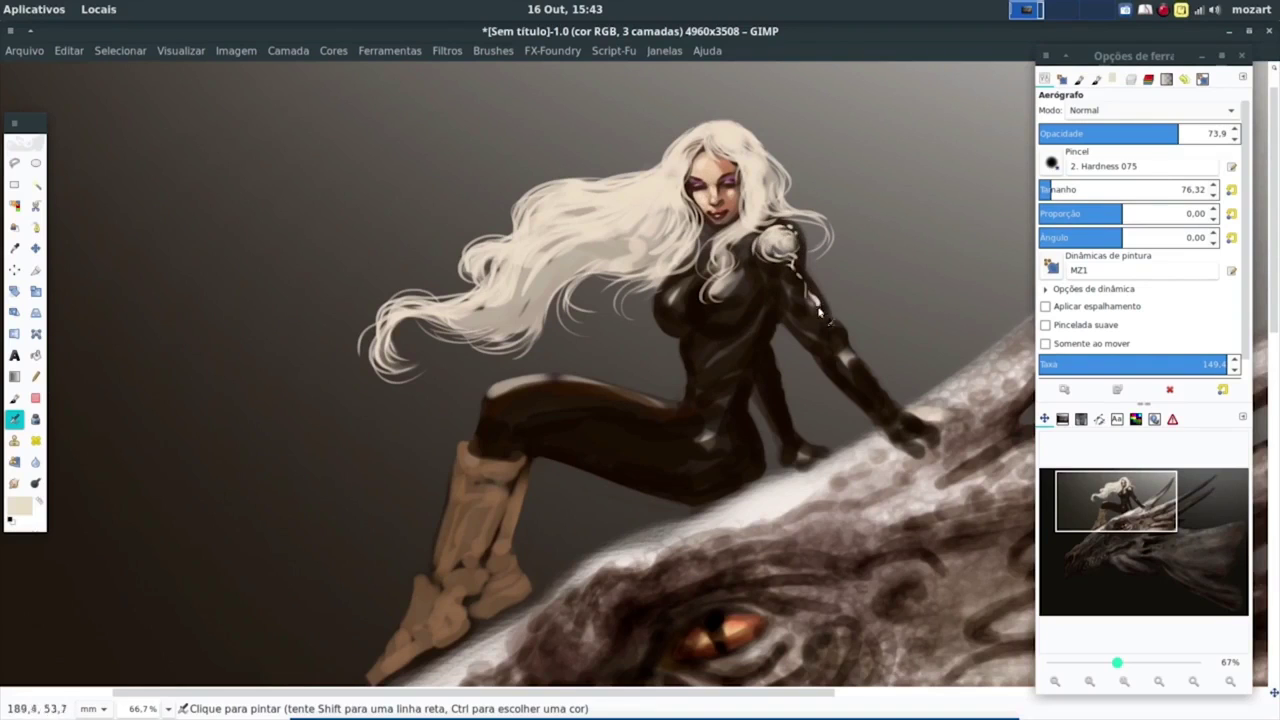
Step: Sample a grey-beige from the hair and add soft strands down the hair and upper-left edge
{"action": "left_click", "coordinate": [563, 271], "text": "ctrl"}
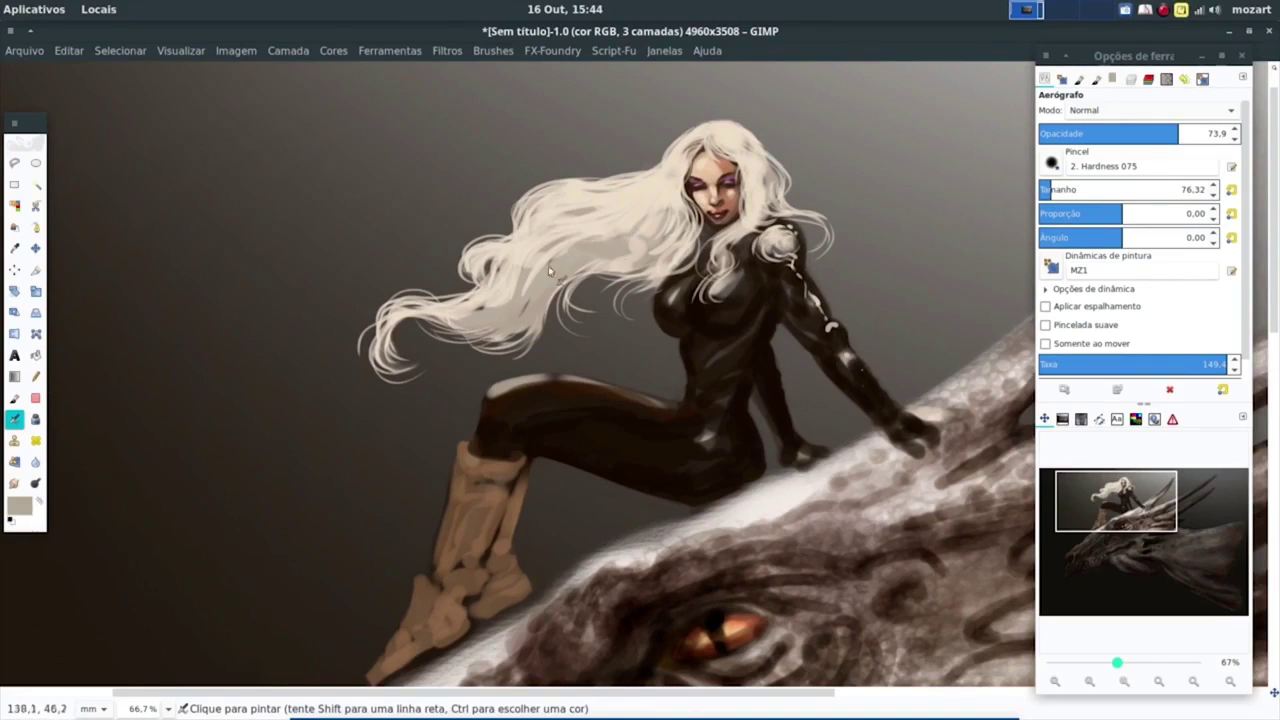
{"action": "mouse_move", "coordinate": [610, 232]}
{"action": "left_mouse_down"}
{"action": "mouse_move", "coordinate": [545, 285]}
{"action": "mouse_move", "coordinate": [520, 272]}
{"action": "mouse_move", "coordinate": [542, 250]}
{"action": "left_mouse_up"}
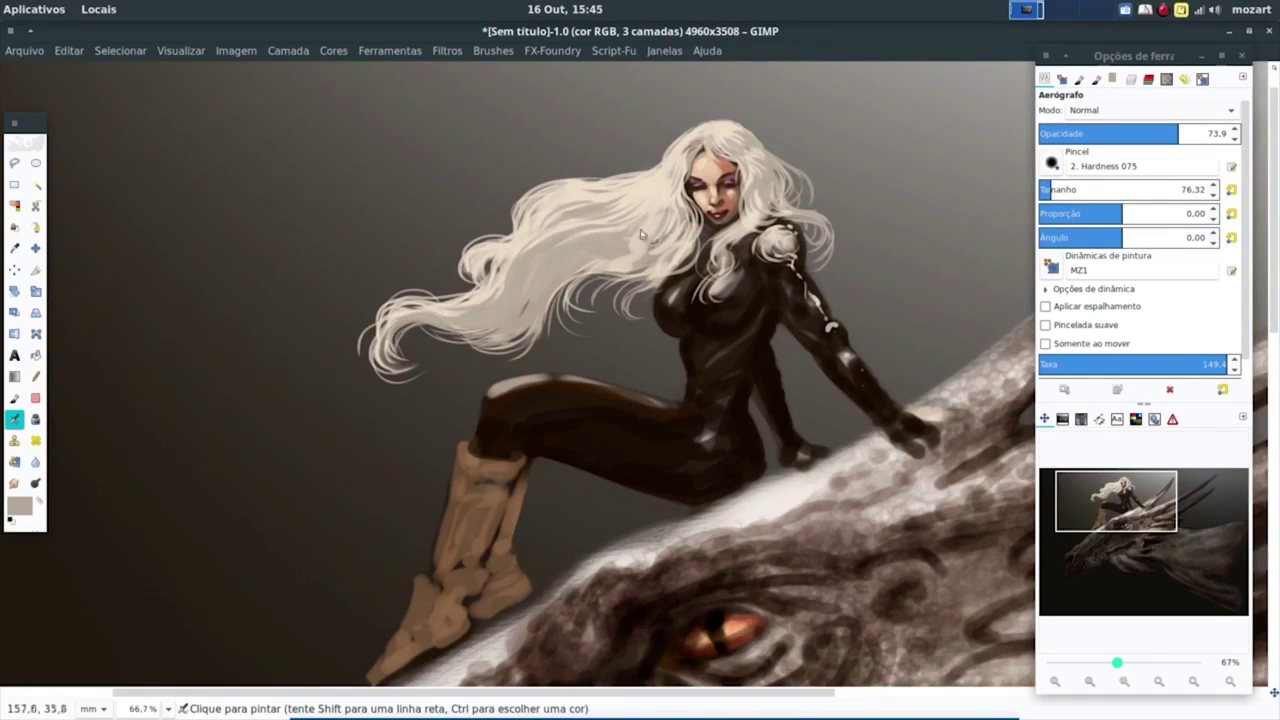
{"action": "left_click_drag", "start_coordinate": [577, 277], "coordinate": [553, 318]}
{"action": "mouse_move", "coordinate": [413, 333]}
{"action": "left_mouse_down"}
{"action": "mouse_move", "coordinate": [482, 296]}
{"action": "mouse_move", "coordinate": [466, 265]}
{"action": "mouse_move", "coordinate": [515, 225]}
{"action": "left_mouse_up"}
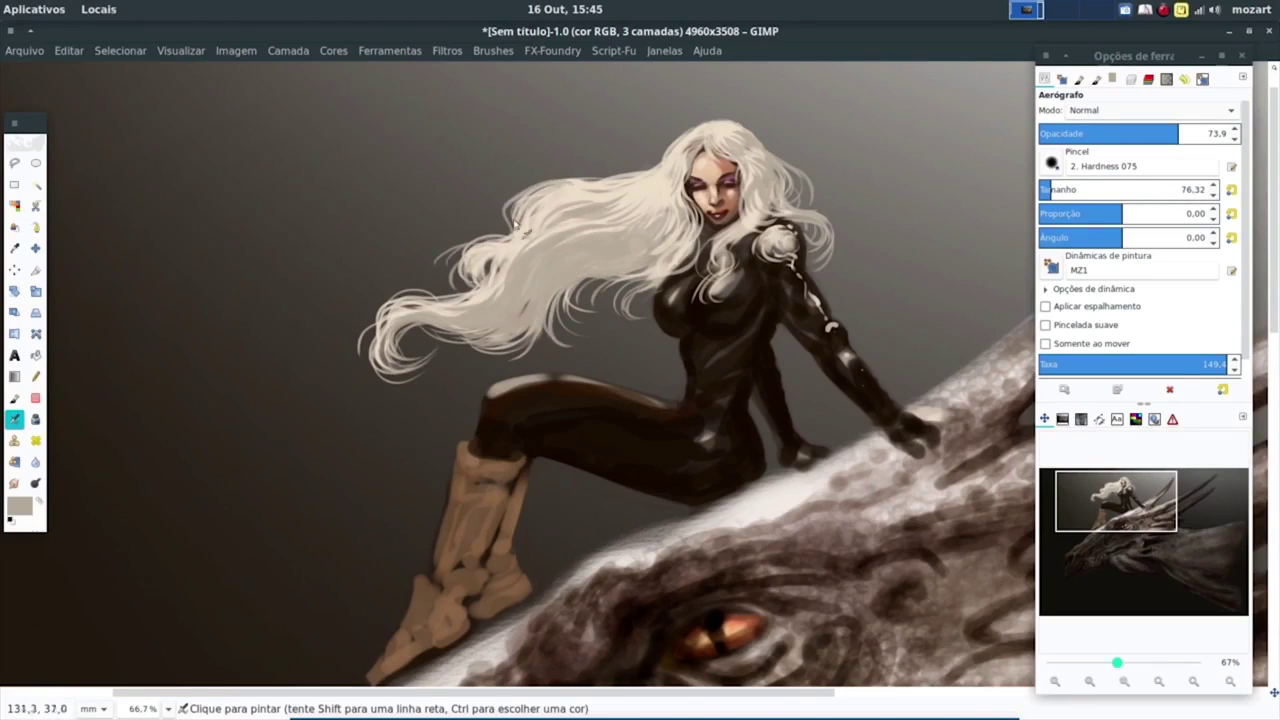
Step: Sample light hair and face tan tones, and paint a light curl atop the hair
{"action": "left_click", "coordinate": [567, 202], "text": "ctrl"}
{"action": "left_click_drag", "start_coordinate": [630, 176], "coordinate": [588, 153]}
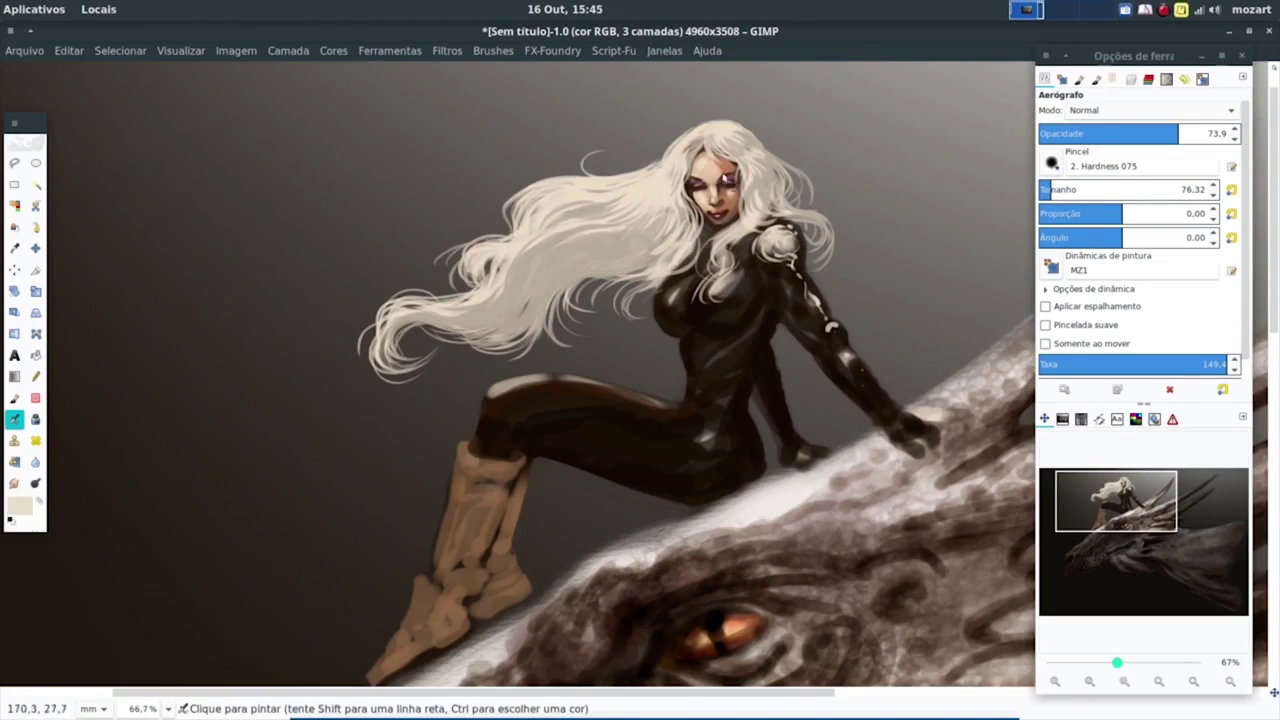
{"action": "left_click", "coordinate": [711, 177], "text": "ctrl"}
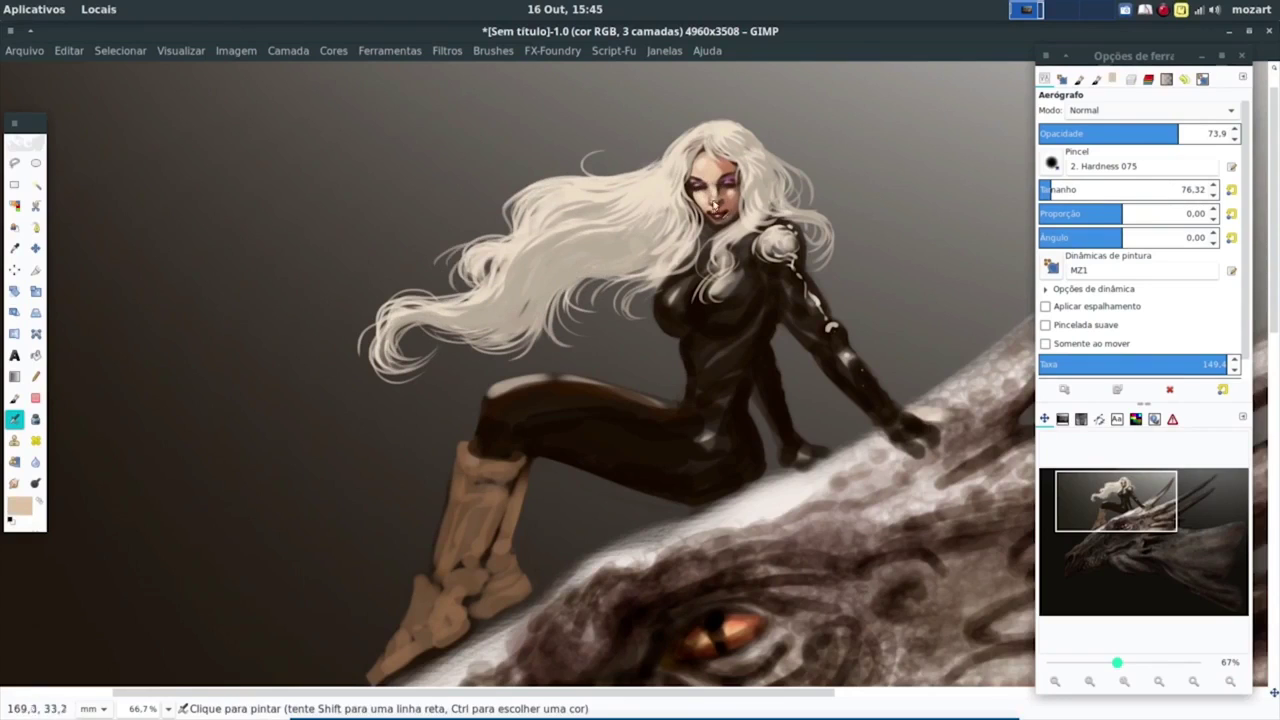
{"action": "left_click", "coordinate": [711, 217], "text": "ctrl"}
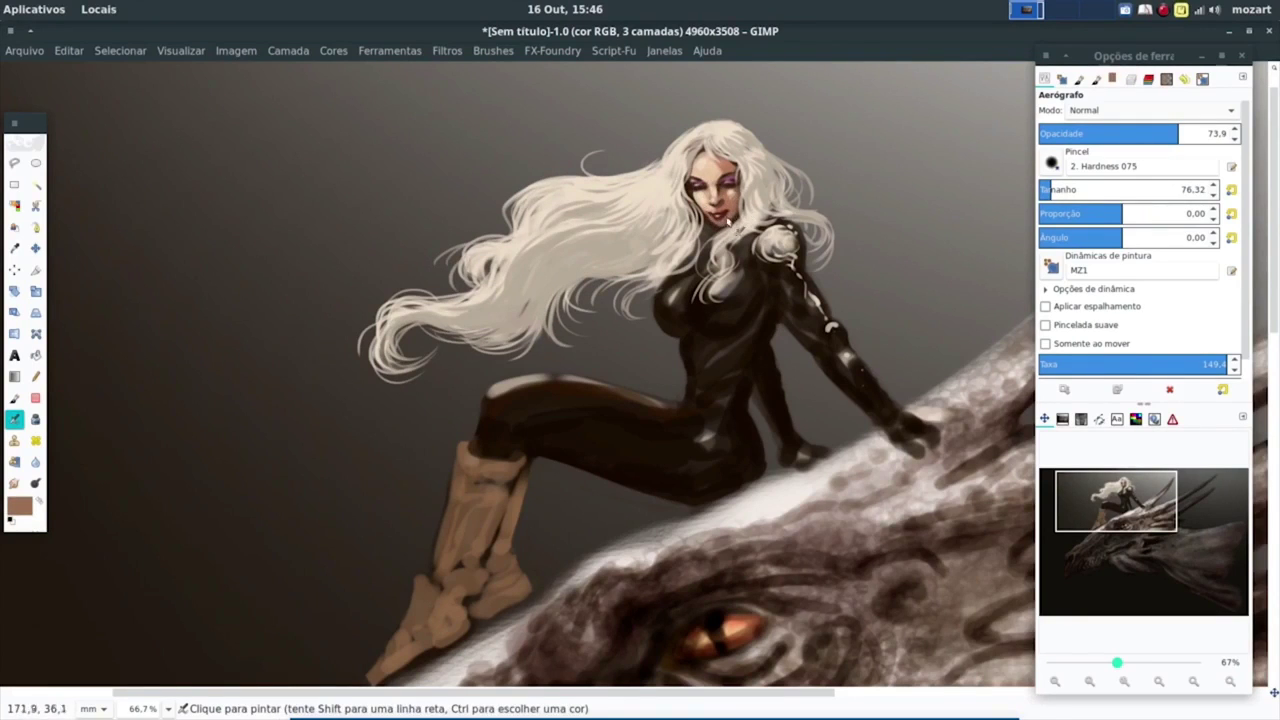
{"action": "left_click", "coordinate": [721, 205], "text": "ctrl"}
{"action": "left_click", "coordinate": [707, 202], "text": "ctrl"}
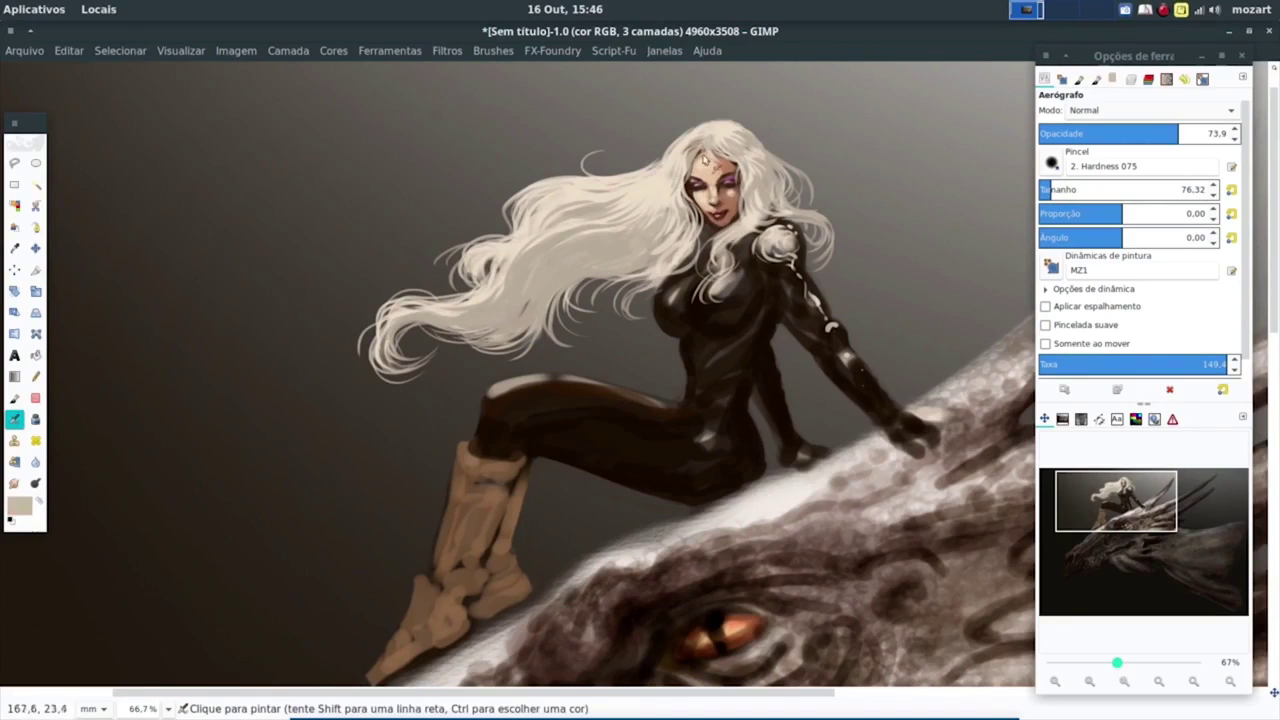
Step: Brighten the hair crown, strands left of the face and the shoulder with light and grey-beige tones
{"action": "mouse_move", "coordinate": [712, 140]}
{"action": "left_mouse_down"}
{"action": "mouse_move", "coordinate": [595, 285]}
{"action": "mouse_move", "coordinate": [525, 315]}
{"action": "left_mouse_up"}
{"action": "left_click_drag", "start_coordinate": [615, 200], "coordinate": [550, 245]}
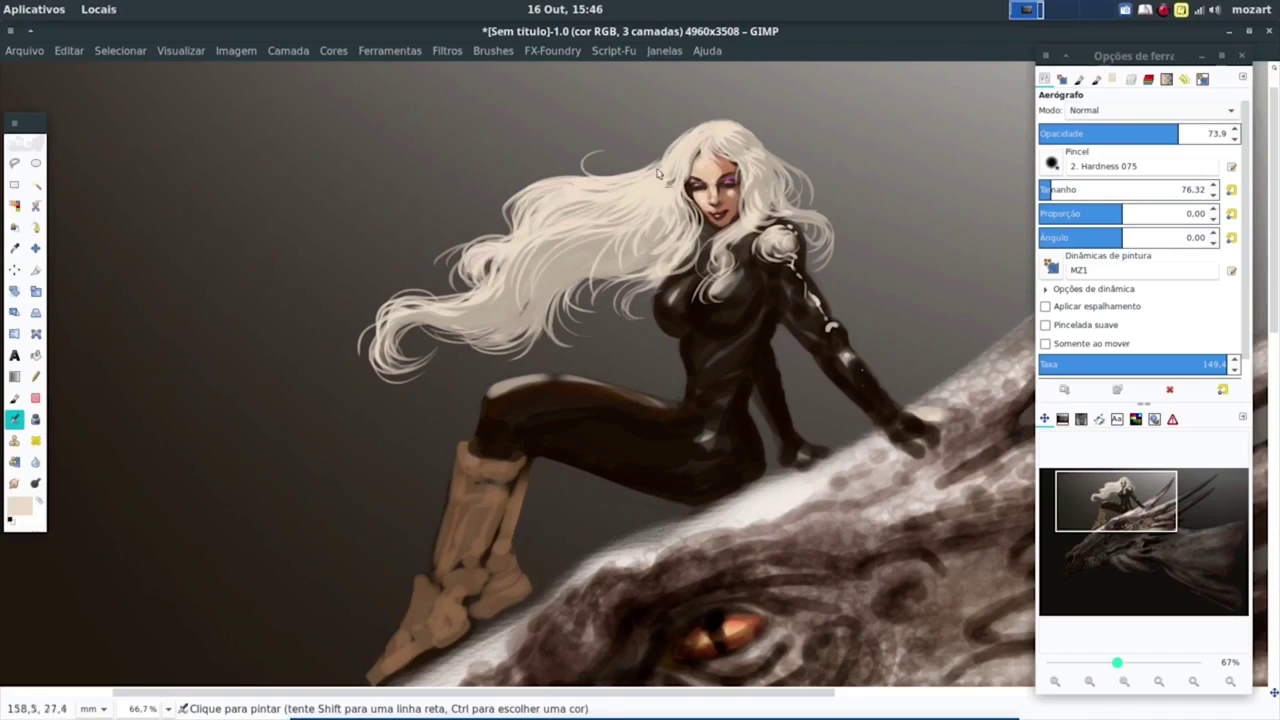
{"action": "mouse_move", "coordinate": [555, 175]}
{"action": "left_mouse_down"}
{"action": "mouse_move", "coordinate": [645, 171]}
{"action": "mouse_move", "coordinate": [560, 195]}
{"action": "mouse_move", "coordinate": [510, 276]}
{"action": "left_mouse_up"}
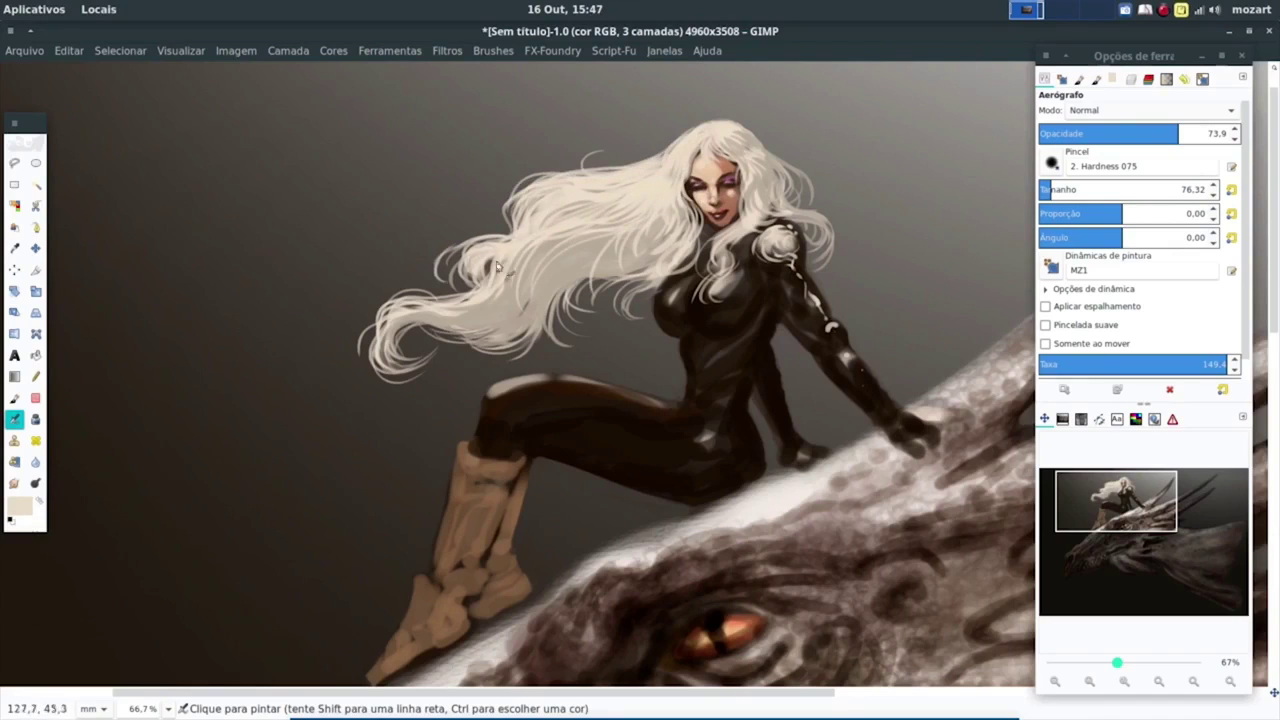
{"action": "mouse_move", "coordinate": [718, 140]}
{"action": "left_mouse_down"}
{"action": "mouse_move", "coordinate": [768, 157]}
{"action": "mouse_move", "coordinate": [782, 200]}
{"action": "left_mouse_up"}
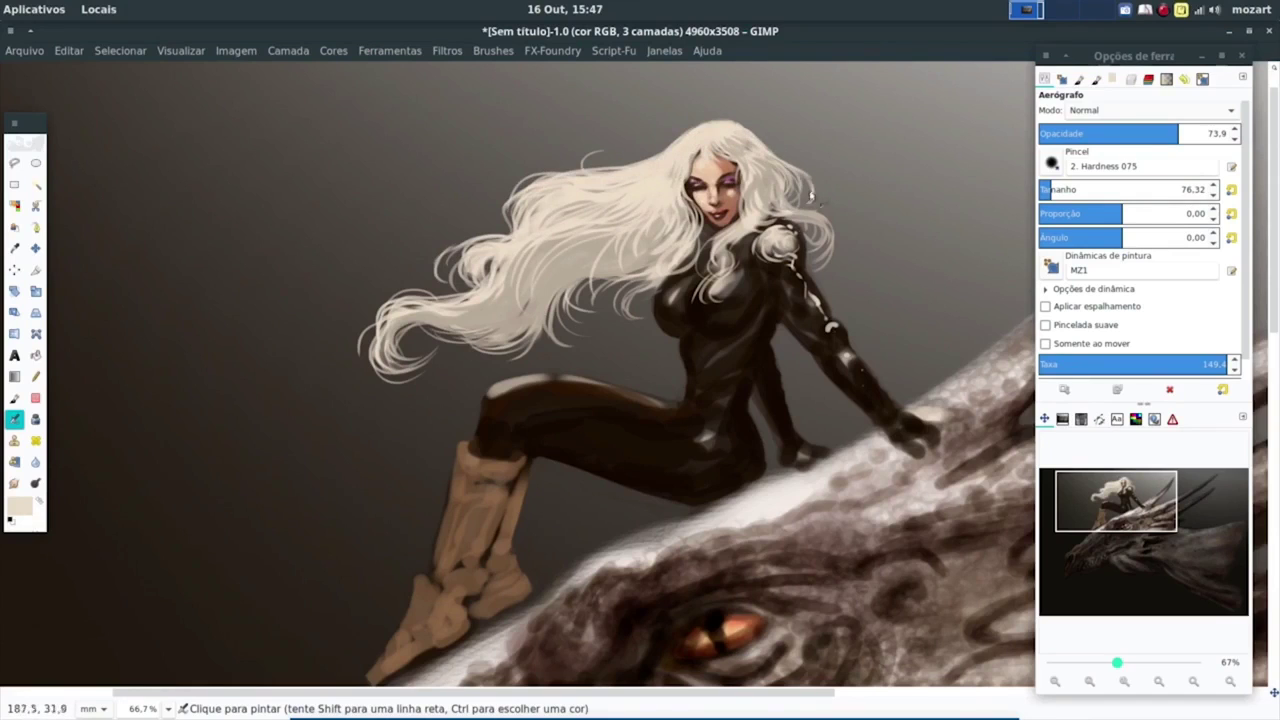
{"action": "left_click", "coordinate": [572, 273], "text": "ctrl"}
{"action": "left_click_drag", "start_coordinate": [760, 250], "coordinate": [806, 278]}
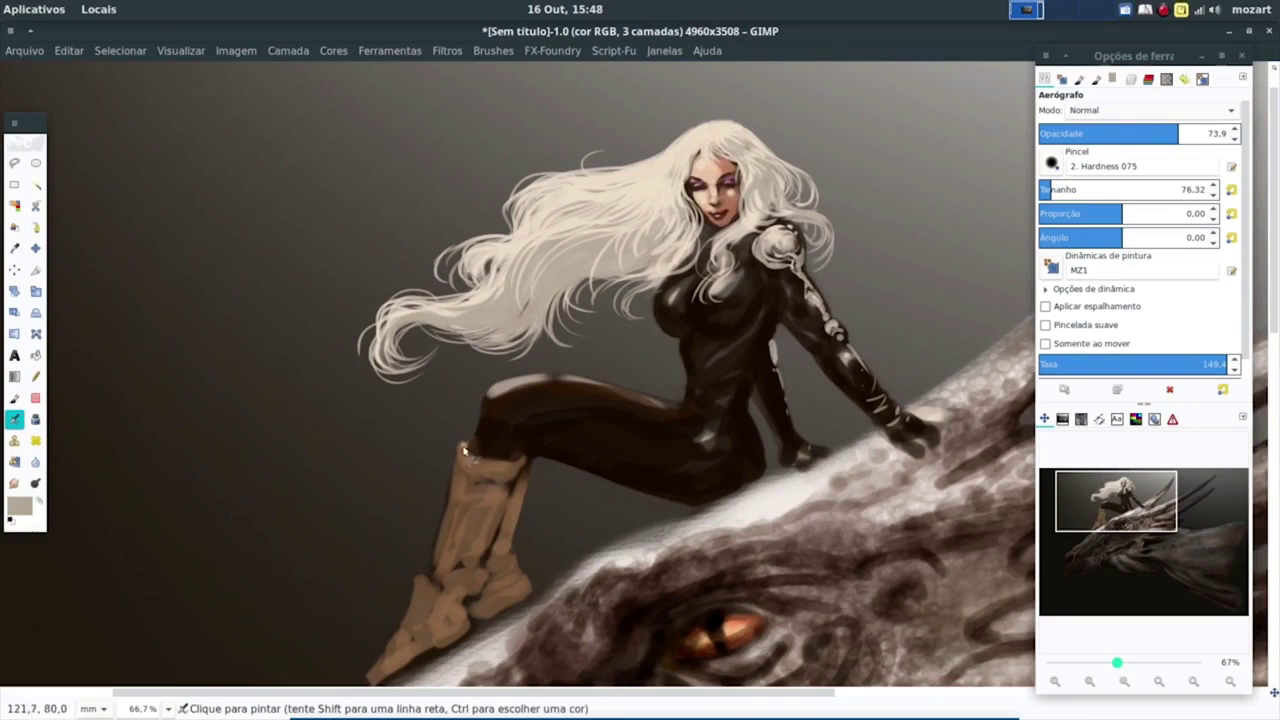
Step: Add a thin highlight along the thigh and shade under the leg in brown 5f4e32
{"action": "left_click_drag", "start_coordinate": [553, 382], "coordinate": [693, 418]}
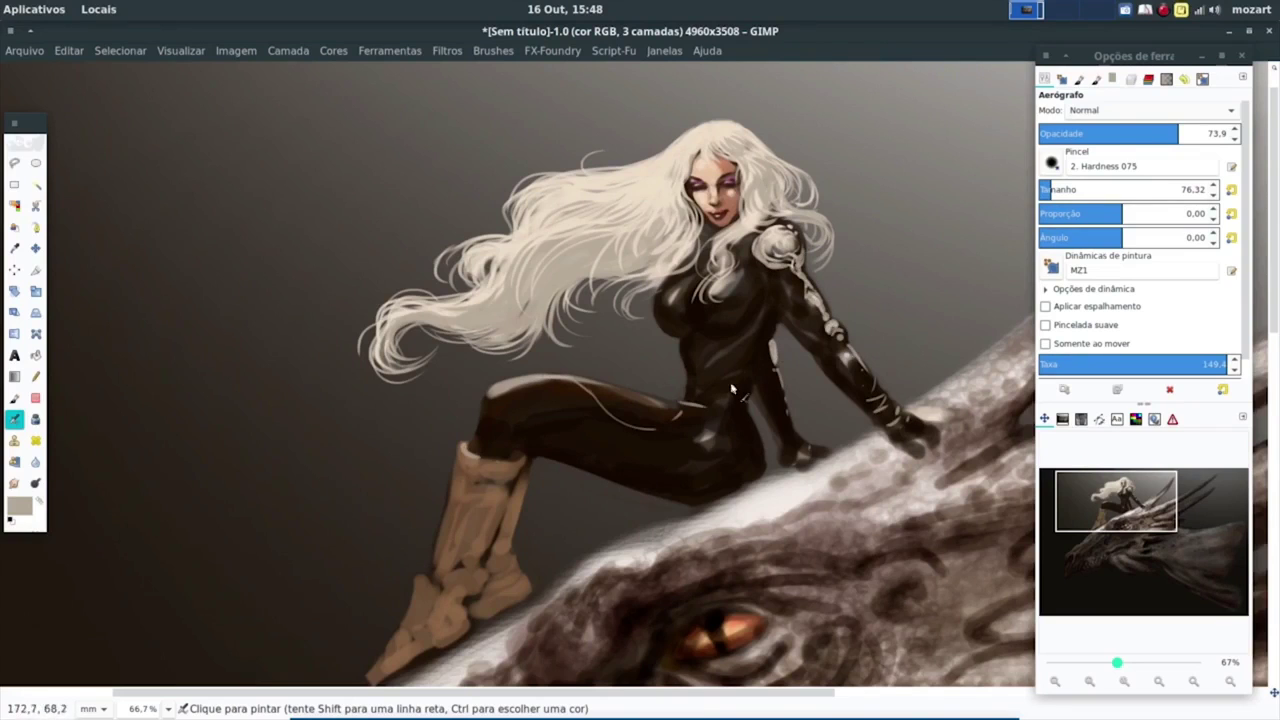
{"action": "left_click", "coordinate": [731, 390], "text": "ctrl"}
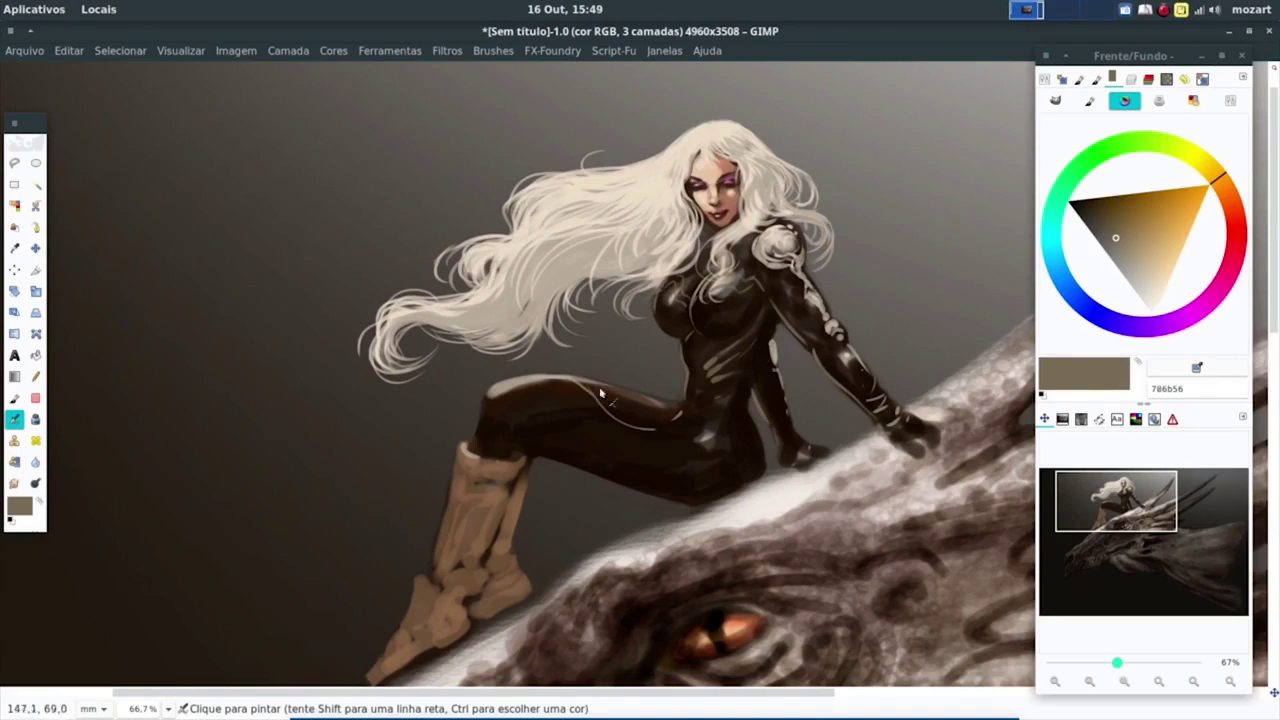
{"action": "left_click", "coordinate": [740, 398], "text": "ctrl"}
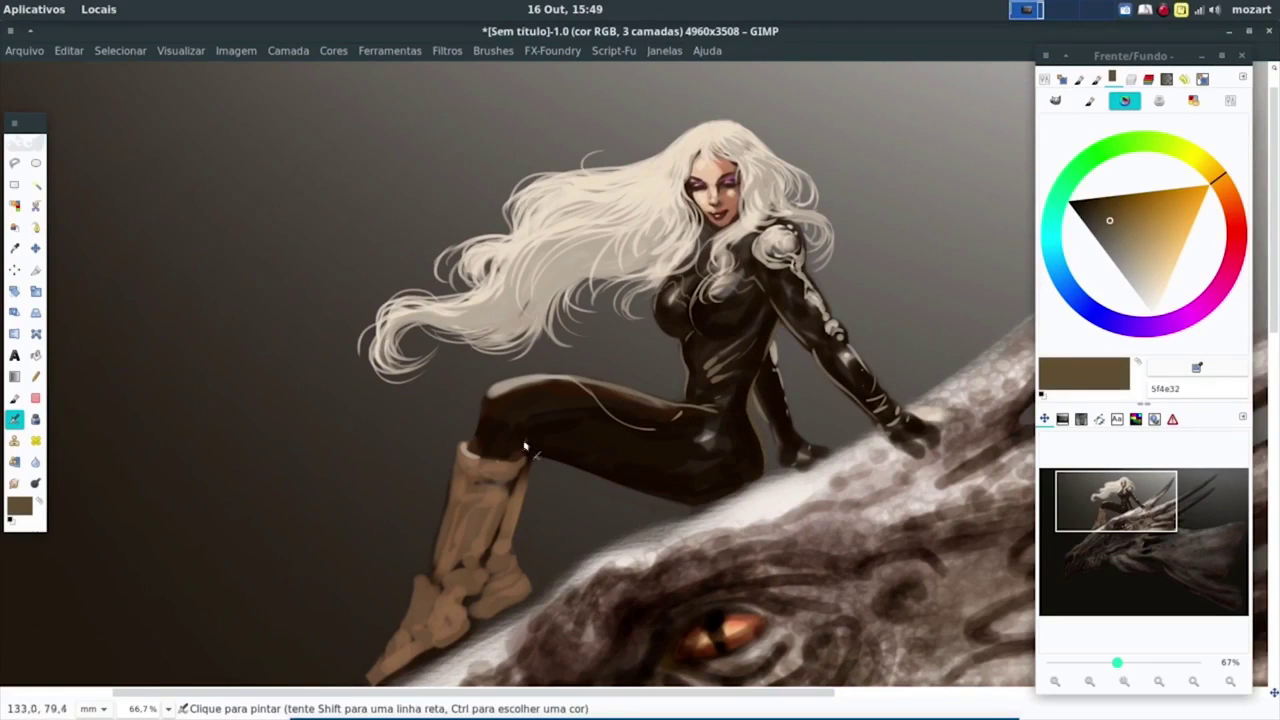
{"action": "left_click_drag", "start_coordinate": [590, 474], "coordinate": [673, 503]}
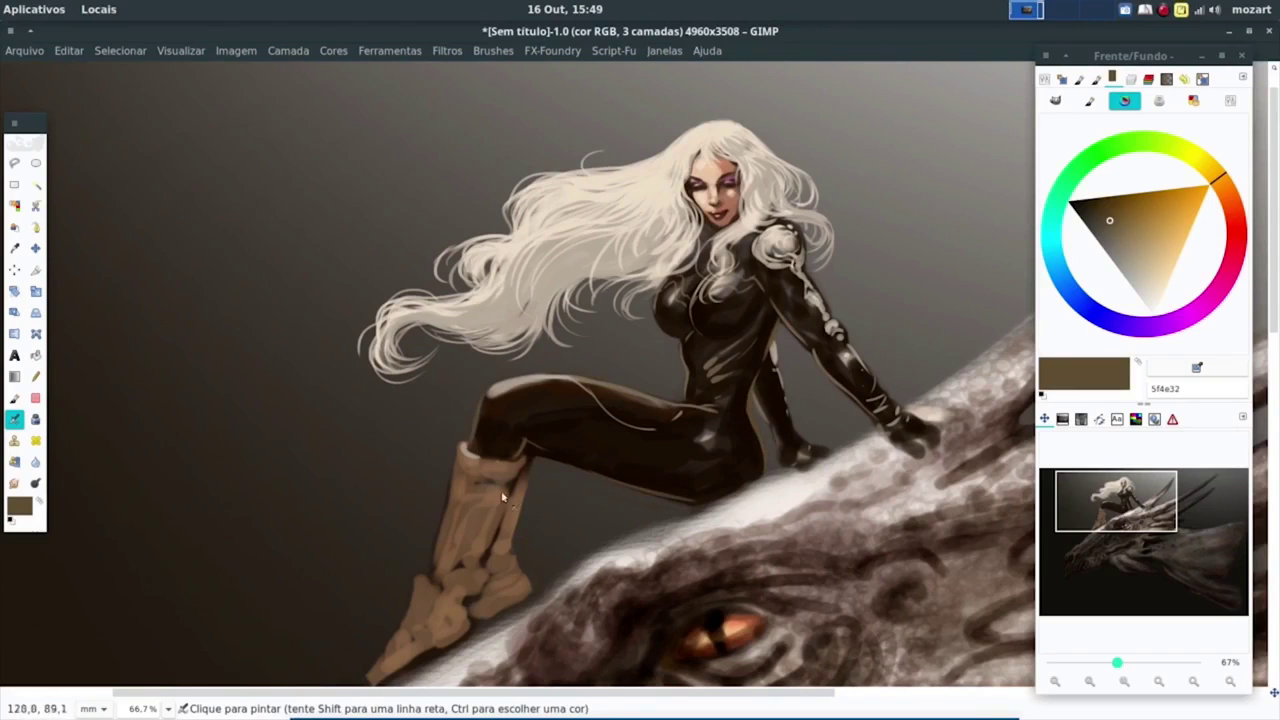
Step: Sample face and hair tones, lighten the hair above the face and soften the shoulder highlight
{"action": "scroll", "coordinate": [655, 114], "scroll_direction": "up", "scroll_amount": 1}
{"action": "left_click", "coordinate": [740, 268], "text": "ctrl"}
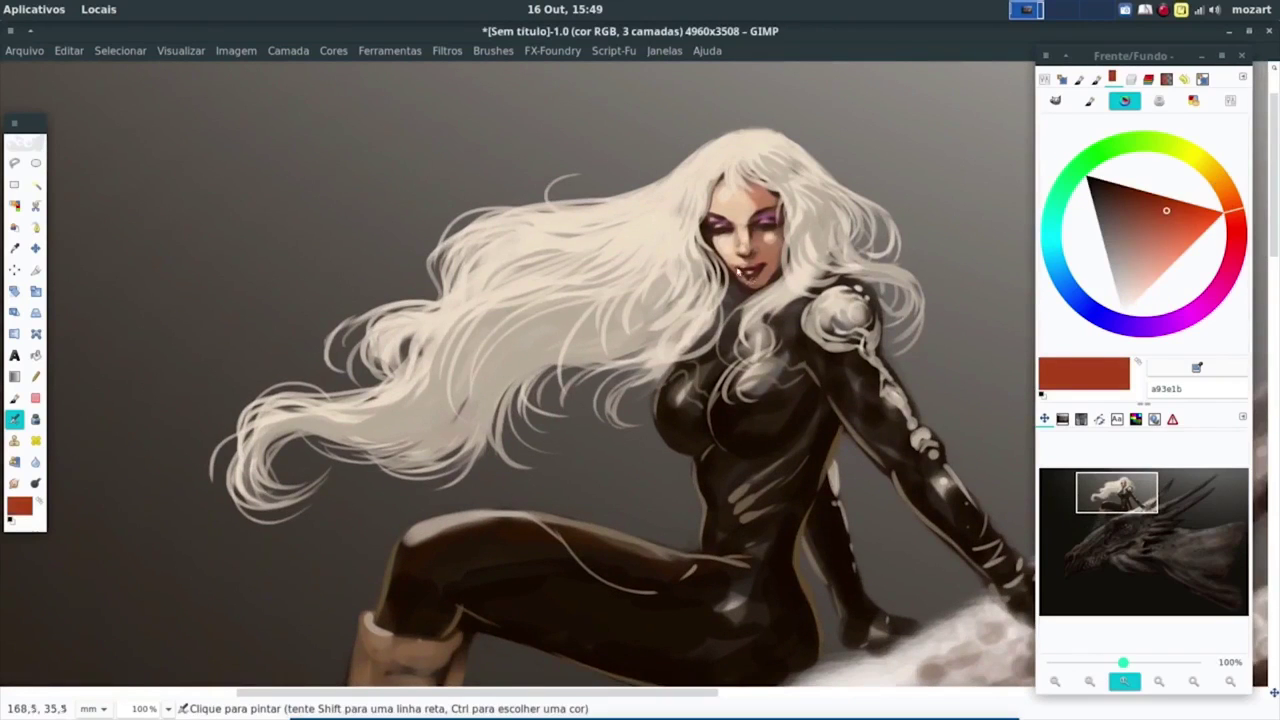
{"action": "left_click", "coordinate": [766, 262], "text": "ctrl"}
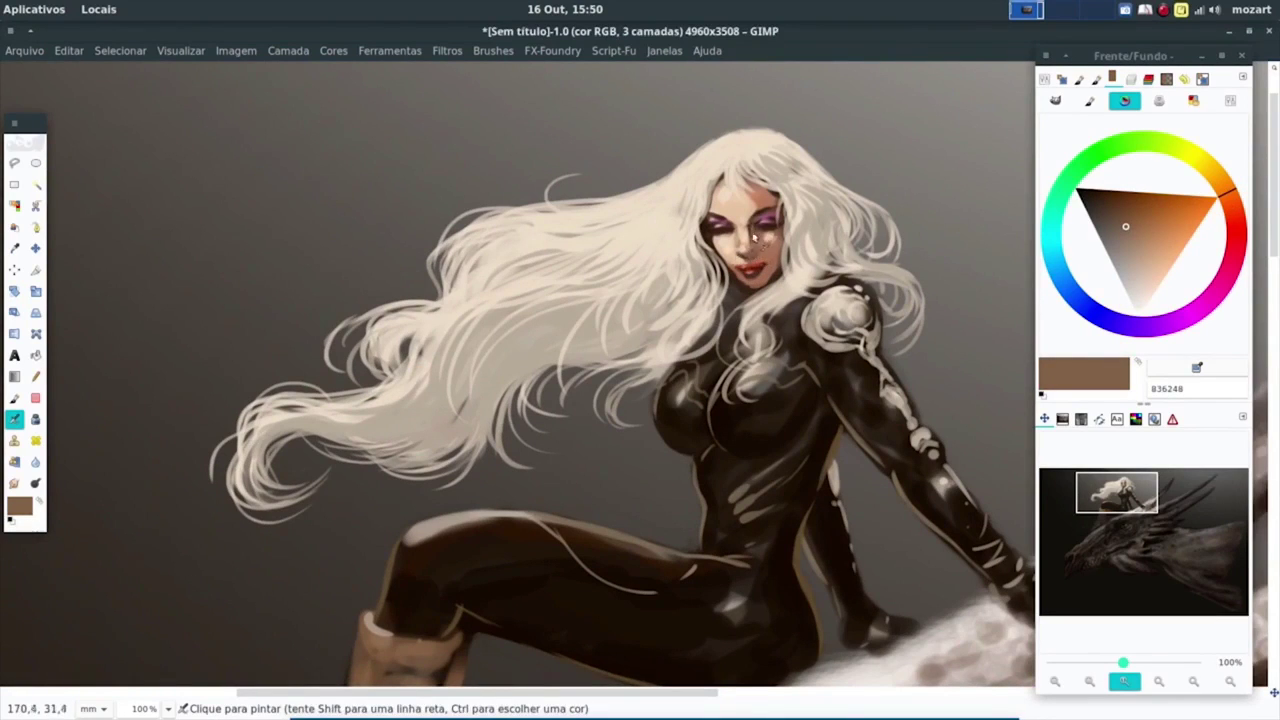
{"action": "left_click", "coordinate": [745, 232], "text": "ctrl"}
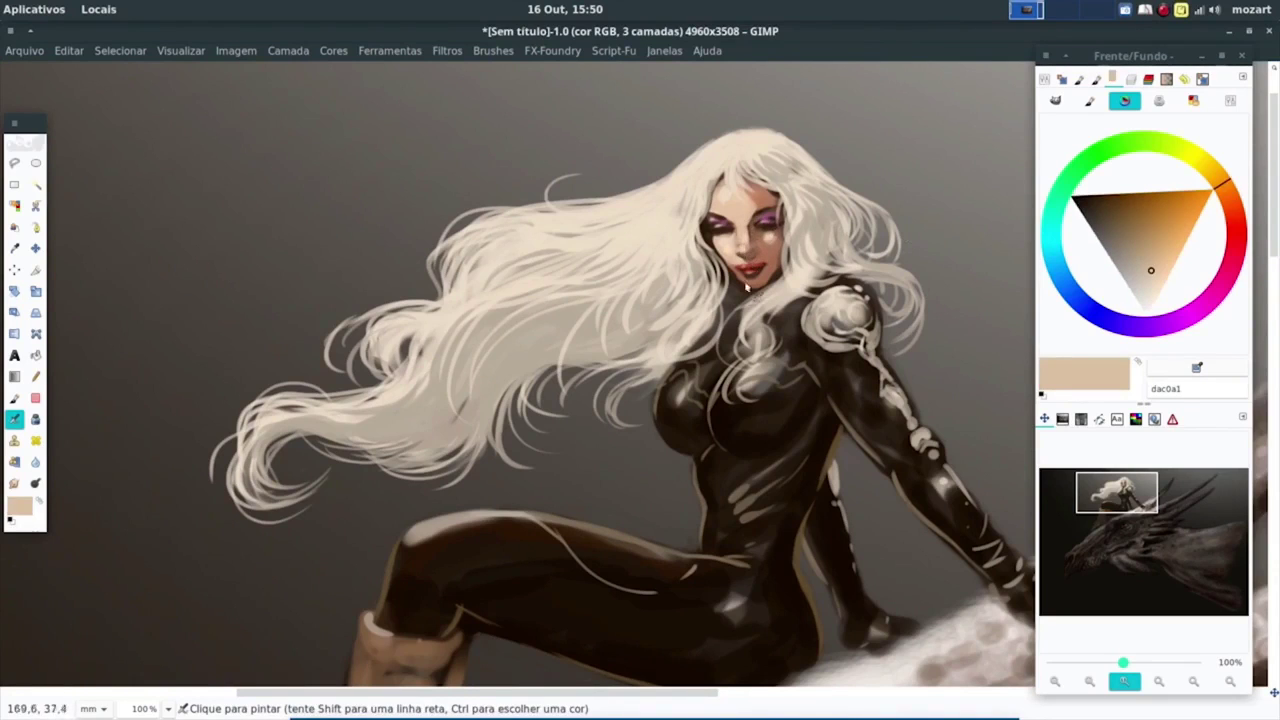
{"action": "left_click", "coordinate": [729, 270], "text": "ctrl"}
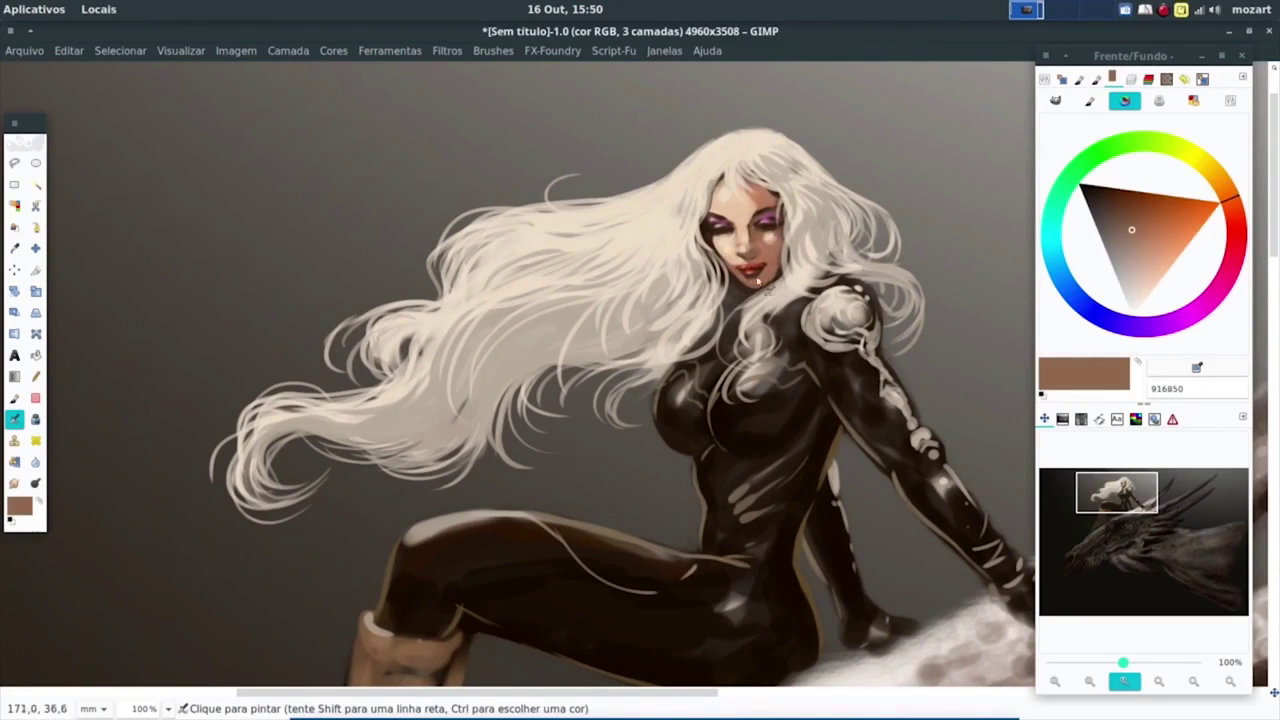
{"action": "left_click", "coordinate": [728, 243], "text": "ctrl"}
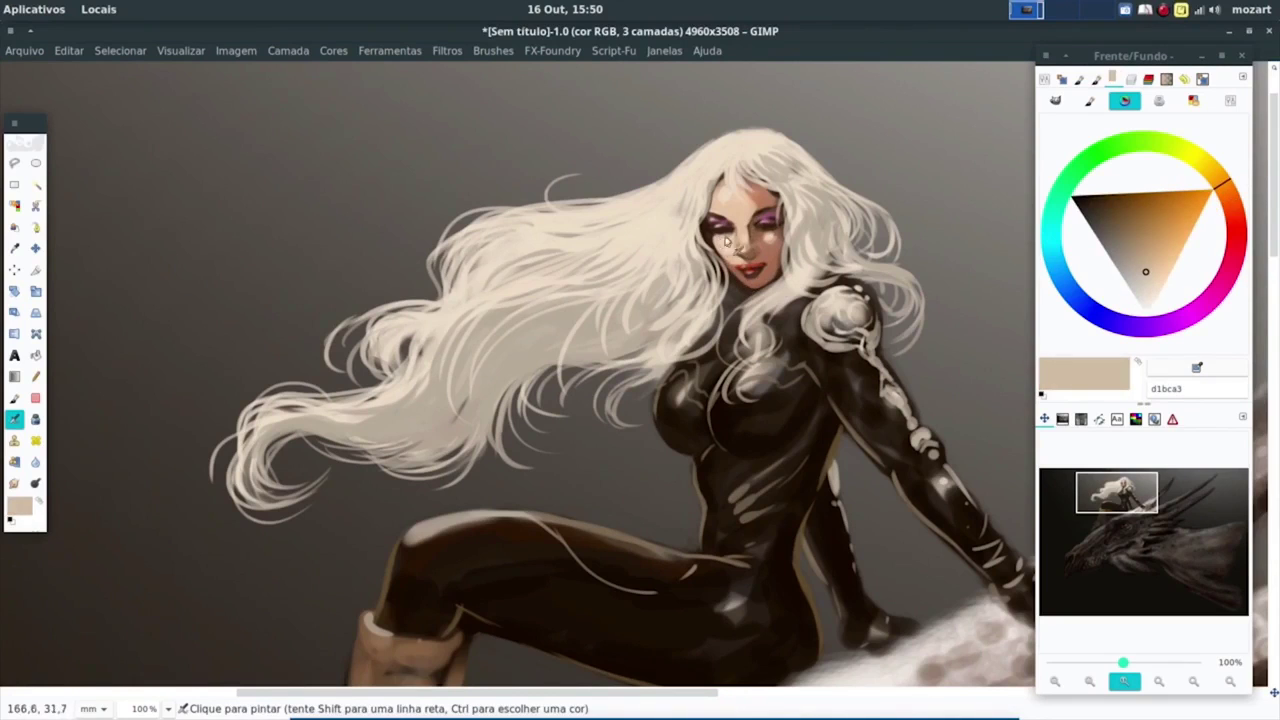
{"action": "left_click", "coordinate": [728, 172], "text": "ctrl"}
{"action": "mouse_move", "coordinate": [722, 165]}
{"action": "left_mouse_down"}
{"action": "mouse_move", "coordinate": [745, 188]}
{"action": "mouse_move", "coordinate": [787, 195]}
{"action": "mouse_move", "coordinate": [806, 150]}
{"action": "mouse_move", "coordinate": [900, 230]}
{"action": "left_mouse_up"}
{"action": "left_click", "coordinate": [703, 218], "text": "ctrl"}
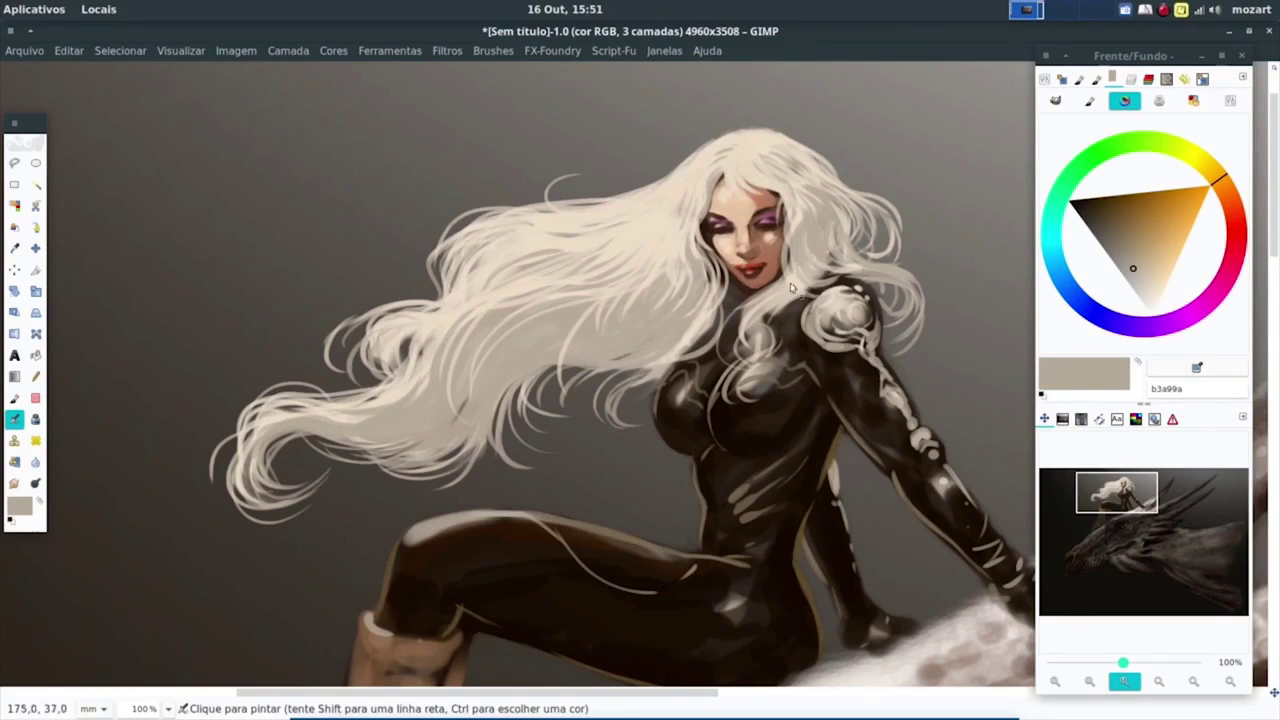
{"action": "mouse_move", "coordinate": [820, 312]}
{"action": "left_mouse_down"}
{"action": "mouse_move", "coordinate": [838, 290]}
{"action": "mouse_move", "coordinate": [845, 353]}
{"action": "left_mouse_up"}
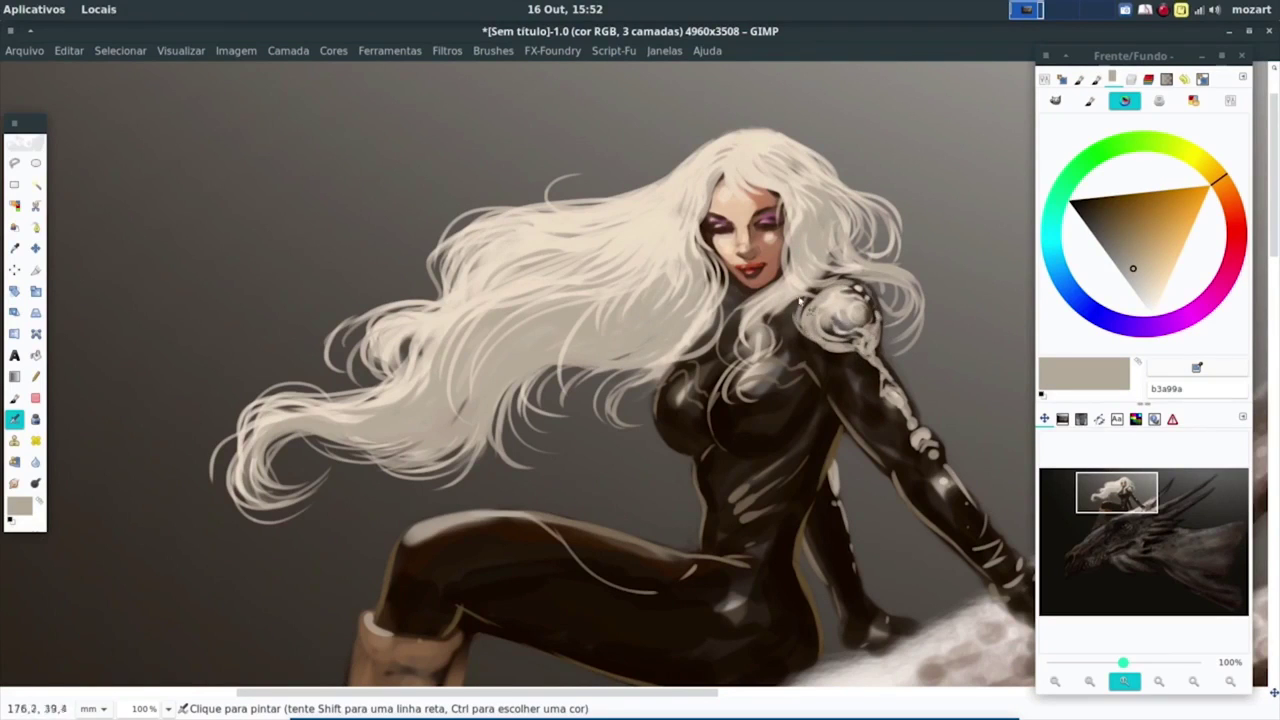
Step: Paint cream e5d8c4 strands right of the face and along the lower and flowing left hair
{"action": "left_click", "coordinate": [776, 191], "text": "ctrl"}
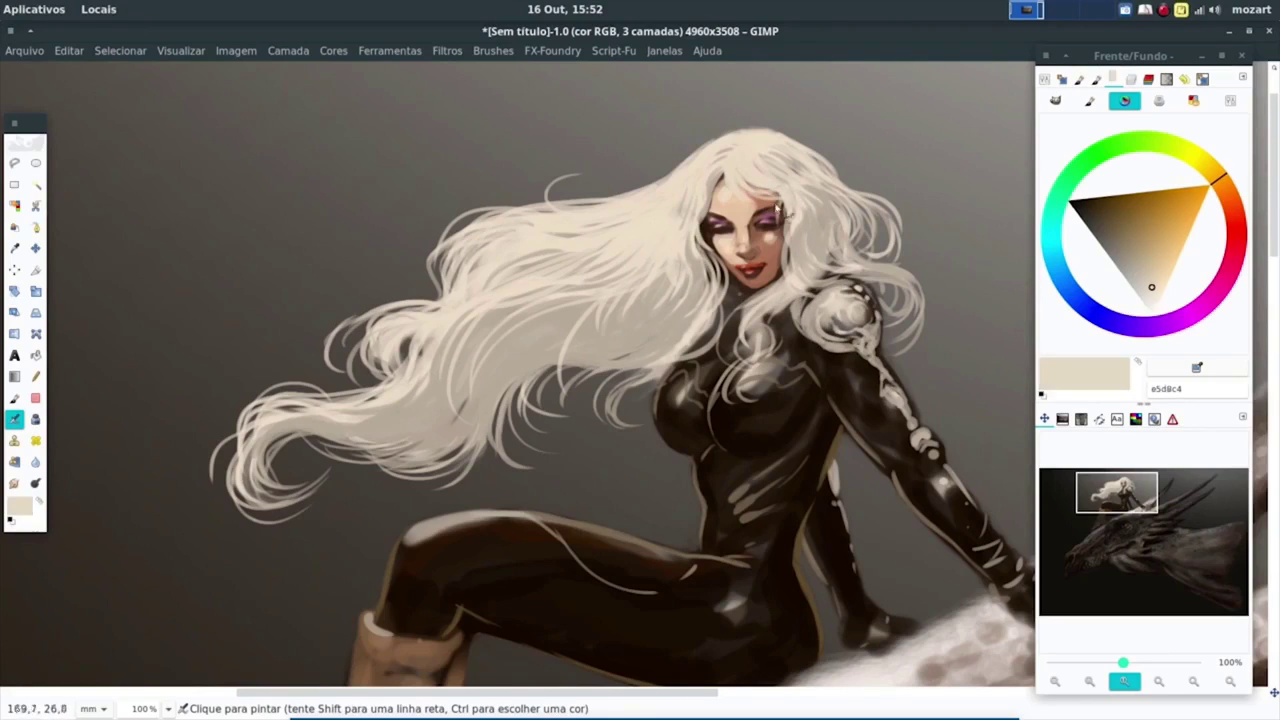
{"action": "mouse_move", "coordinate": [776, 207]}
{"action": "left_mouse_down"}
{"action": "mouse_move", "coordinate": [771, 152]}
{"action": "mouse_move", "coordinate": [870, 192]}
{"action": "mouse_move", "coordinate": [905, 250]}
{"action": "mouse_move", "coordinate": [898, 270]}
{"action": "mouse_move", "coordinate": [931, 285]}
{"action": "mouse_move", "coordinate": [944, 338]}
{"action": "left_mouse_up"}
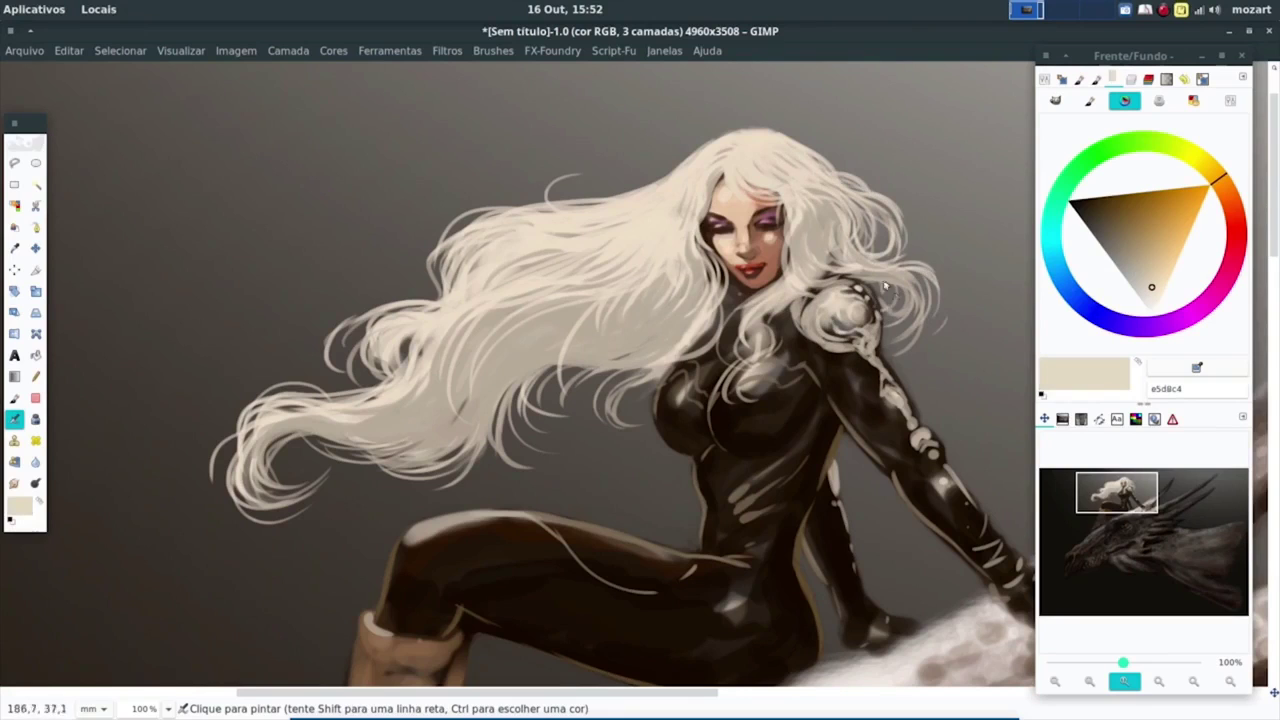
{"action": "left_click_drag", "start_coordinate": [665, 366], "coordinate": [615, 410]}
{"action": "left_click_drag", "start_coordinate": [600, 366], "coordinate": [560, 428]}
{"action": "mouse_move", "coordinate": [535, 378]}
{"action": "left_mouse_down"}
{"action": "mouse_move", "coordinate": [455, 480]}
{"action": "mouse_move", "coordinate": [365, 370]}
{"action": "mouse_move", "coordinate": [225, 450]}
{"action": "left_mouse_up"}
{"action": "left_click_drag", "start_coordinate": [300, 440], "coordinate": [240, 515]}
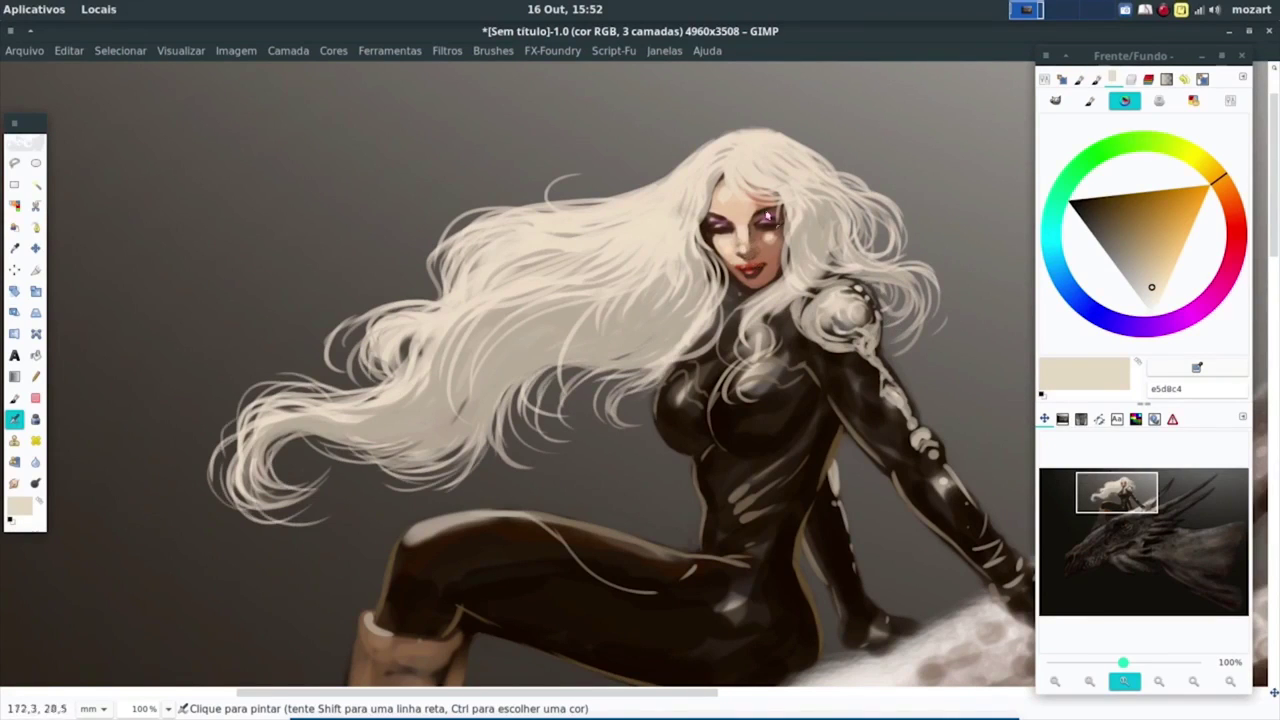
{"action": "left_click", "coordinate": [746, 226], "text": "ctrl"}
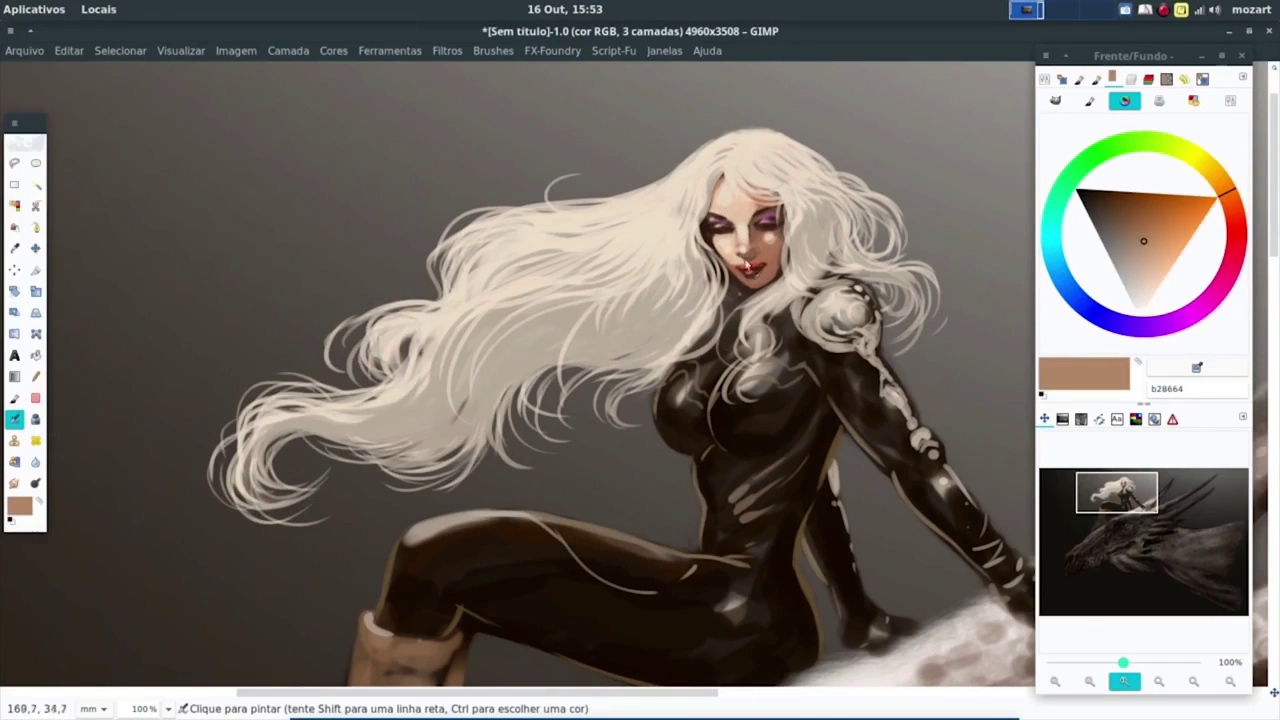
{"action": "left_click_drag", "start_coordinate": [730, 266], "coordinate": [572, 161]}
Step: Paint dark brown clawed fingers and dark strokes along the lower leg and hand
{"action": "left_click", "coordinate": [697, 240], "text": "ctrl"}
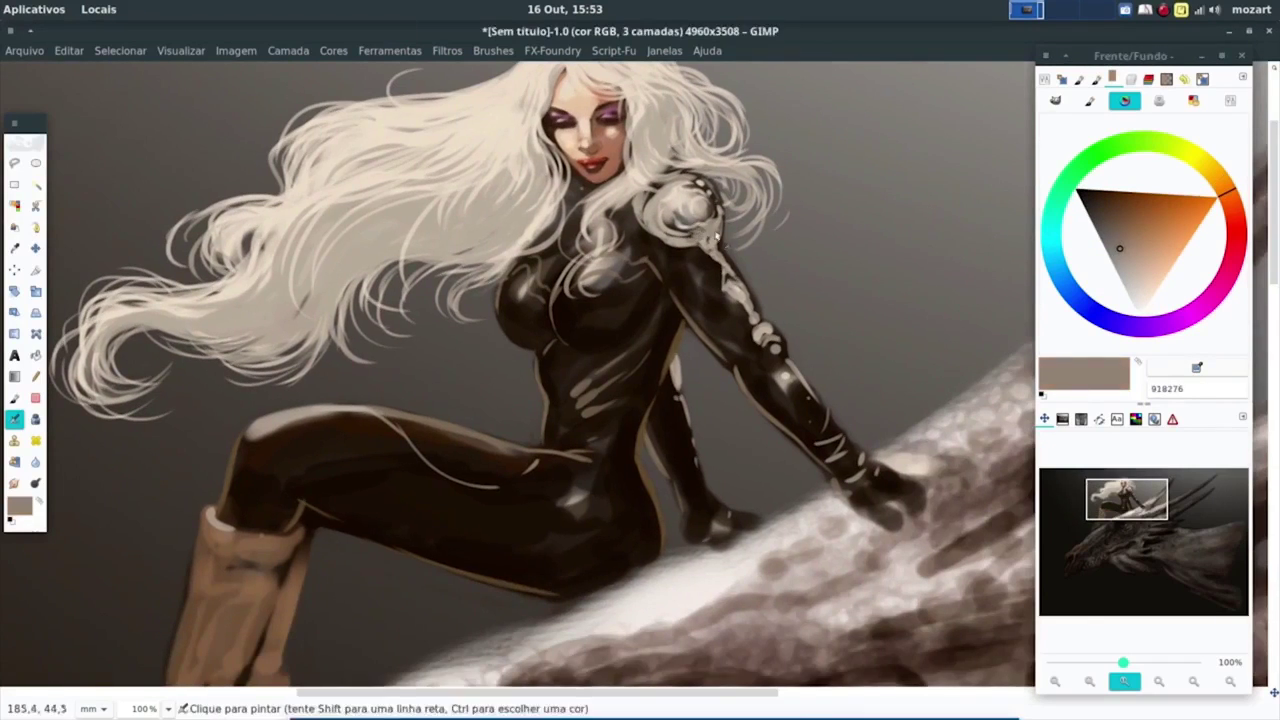
{"action": "left_click", "coordinate": [659, 238], "text": "ctrl"}
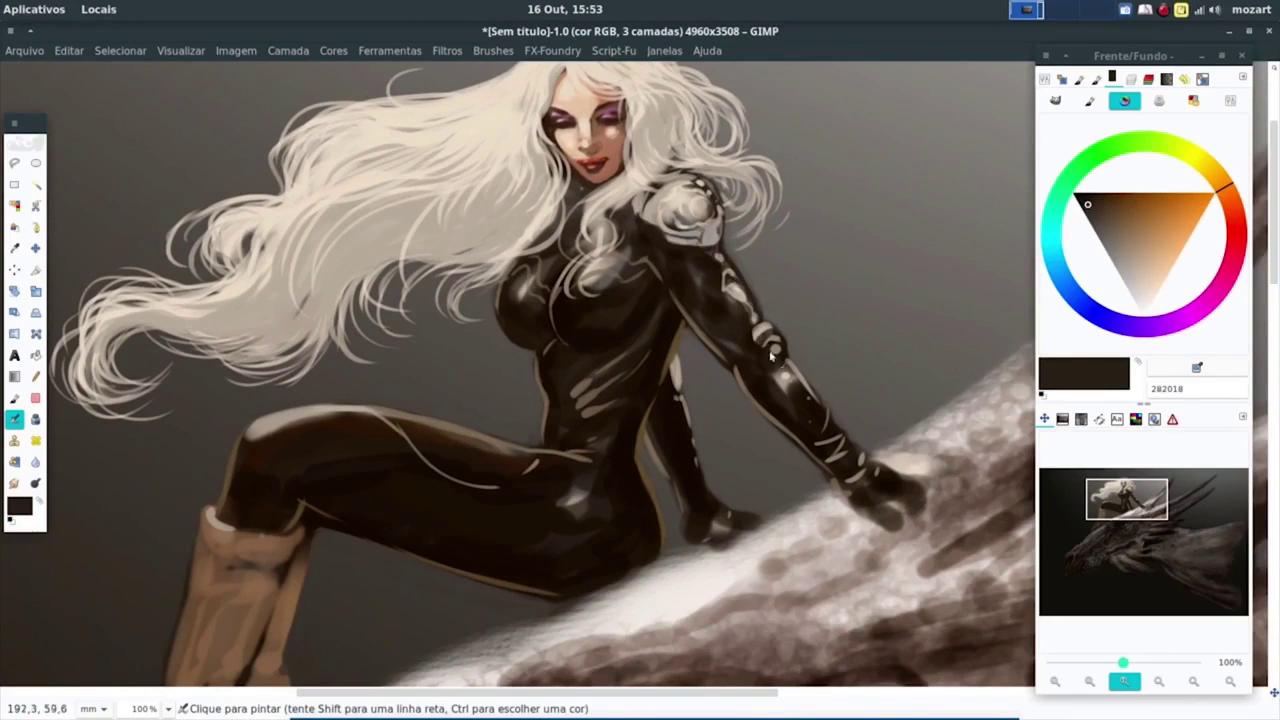
{"action": "mouse_move", "coordinate": [681, 492]}
{"action": "left_mouse_down"}
{"action": "mouse_move", "coordinate": [696, 516]}
{"action": "mouse_move", "coordinate": [741, 520]}
{"action": "left_mouse_up"}
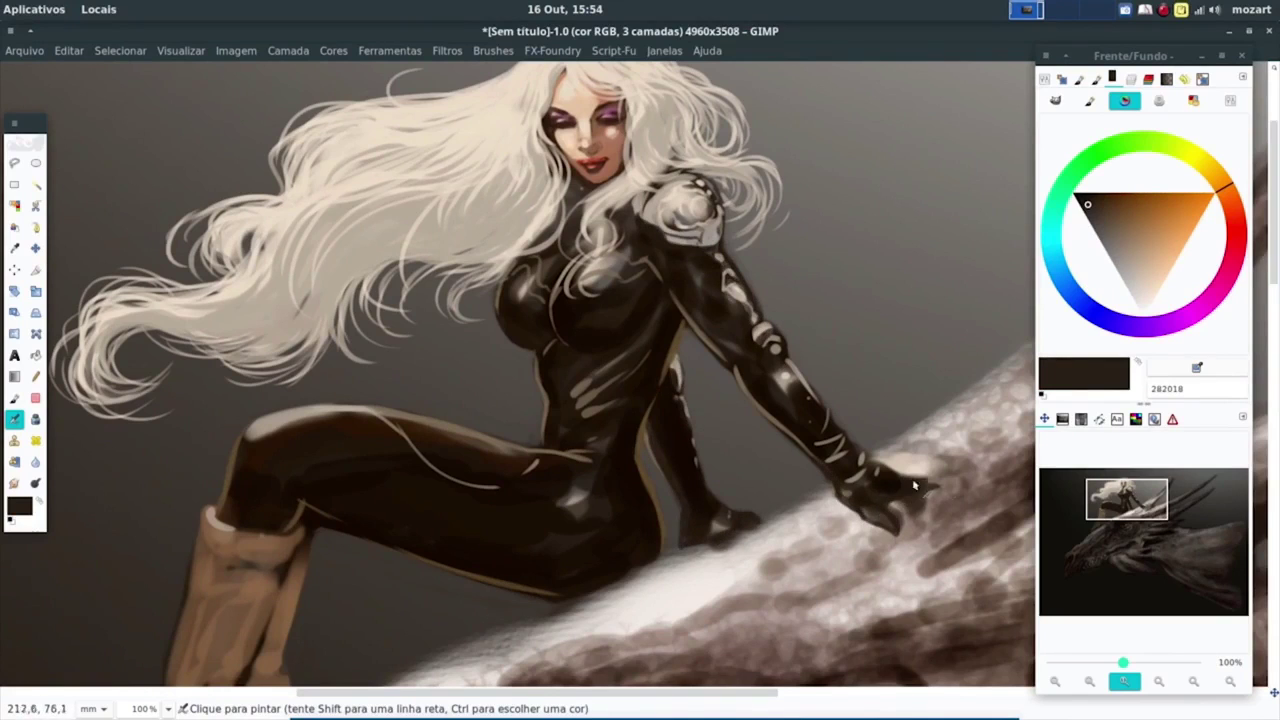
{"action": "left_click_drag", "start_coordinate": [910, 480], "coordinate": [945, 464]}
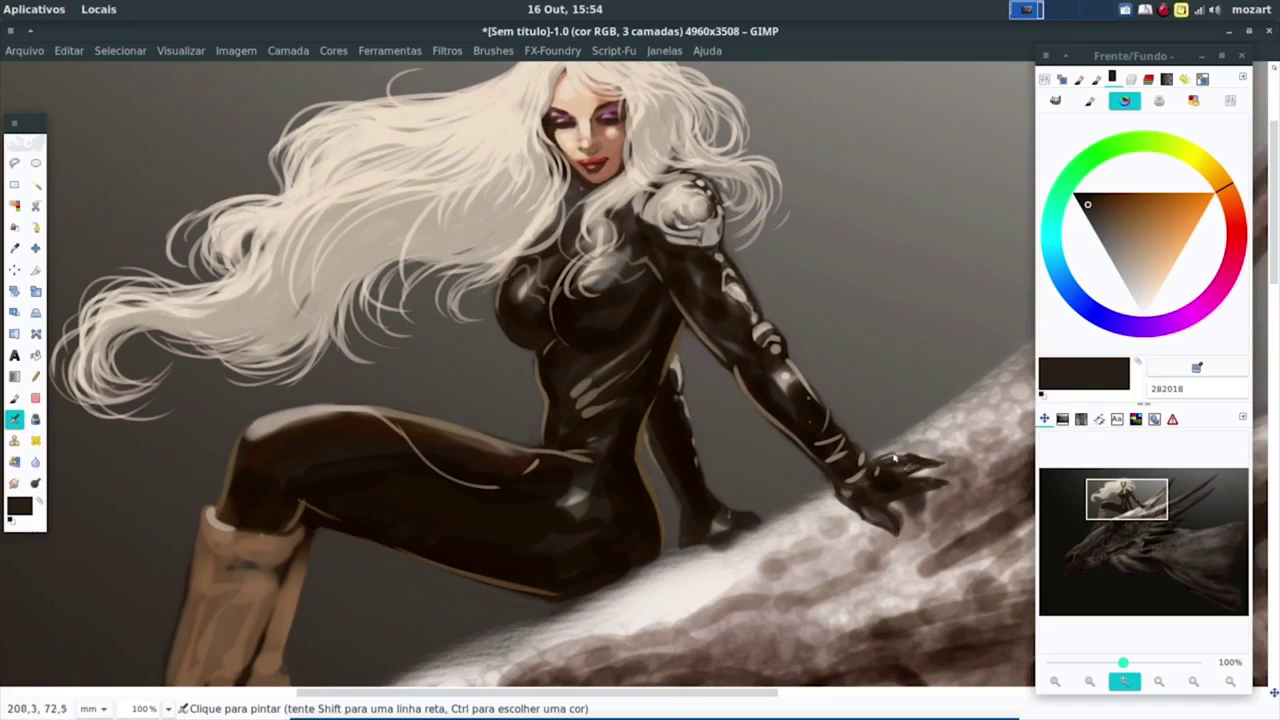
Step: Erase stray dark edges along the hand, fingertips and arm, and view the figure at 66.7%
{"action": "key", "text": "shift+e"}
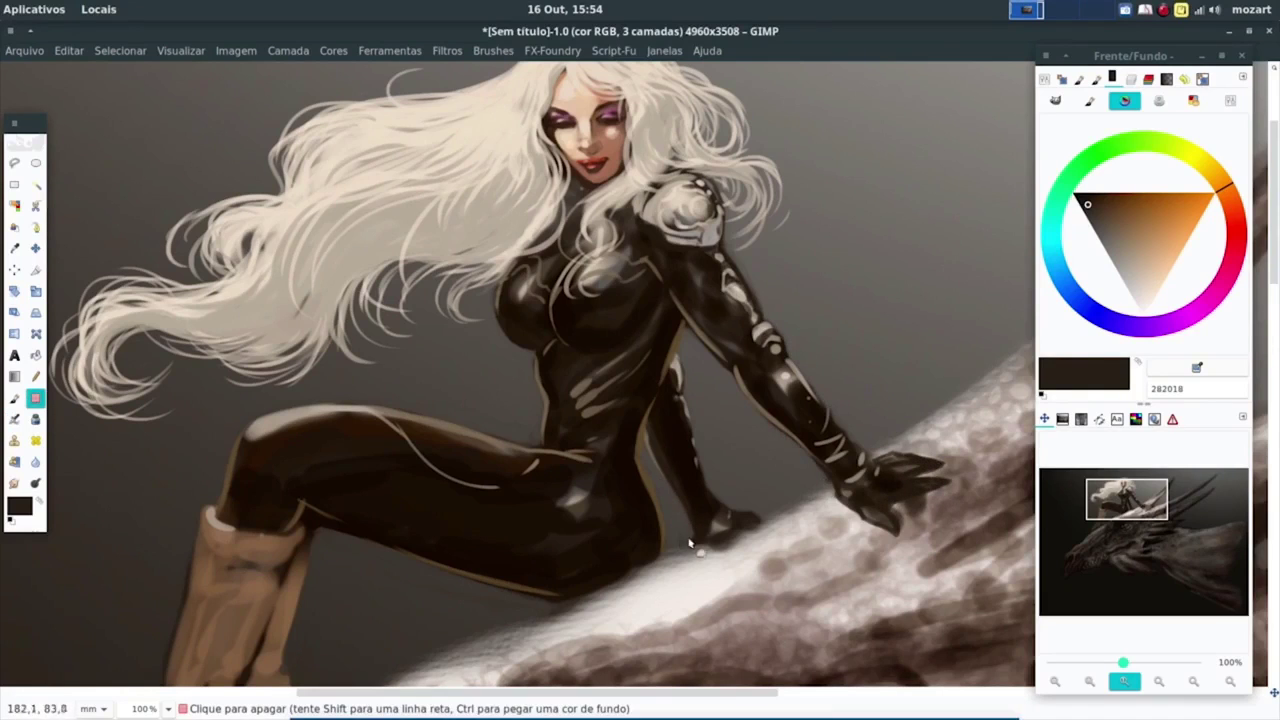
{"action": "left_click_drag", "start_coordinate": [736, 508], "coordinate": [763, 540]}
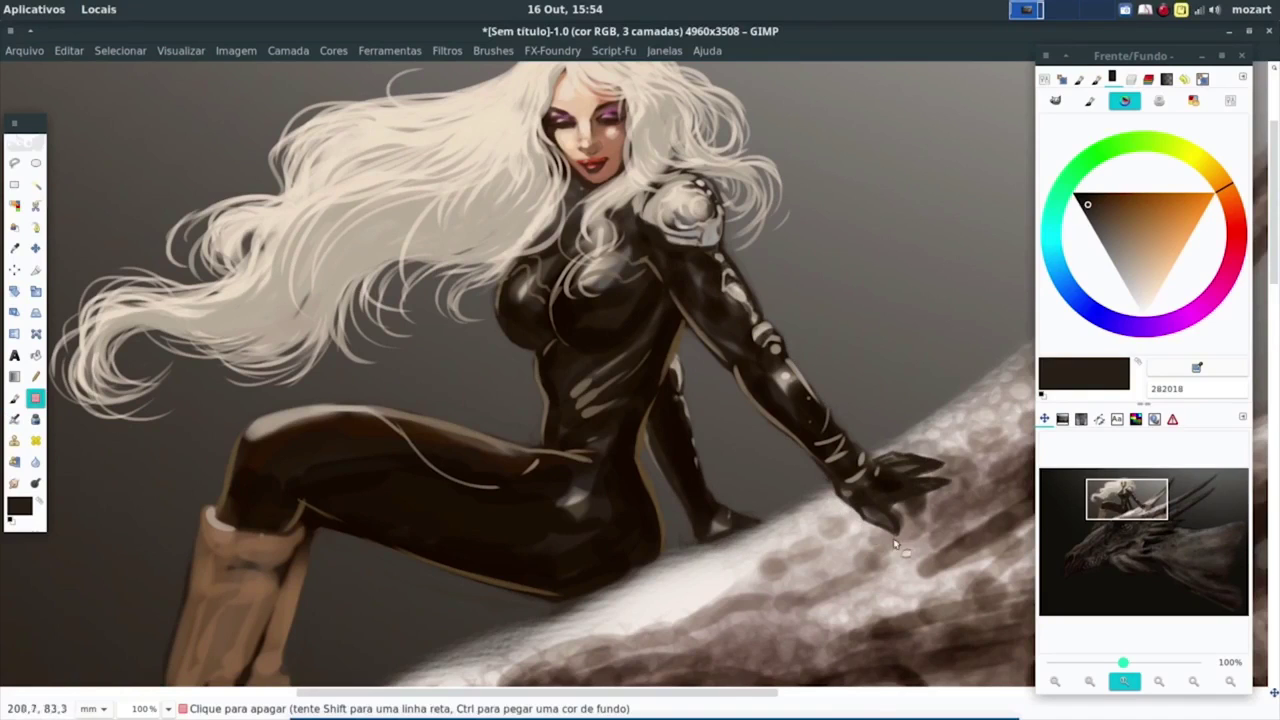
{"action": "left_click_drag", "start_coordinate": [921, 510], "coordinate": [948, 458]}
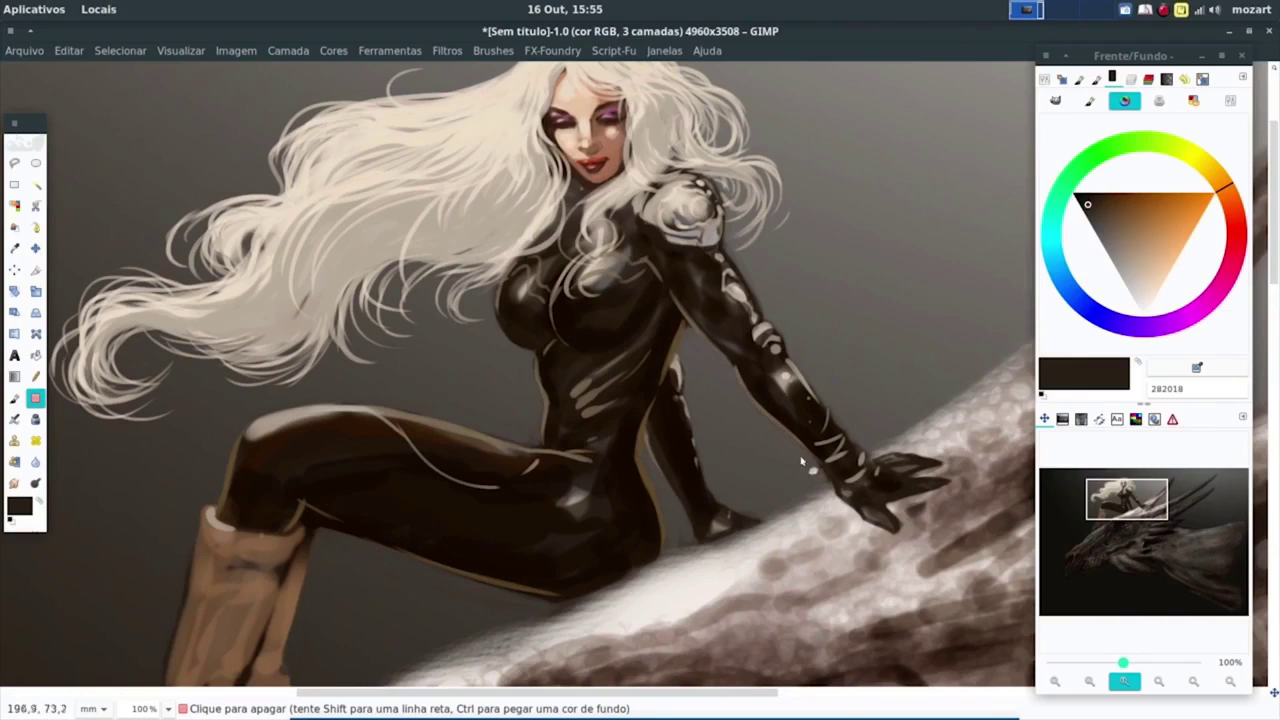
{"action": "left_click_drag", "start_coordinate": [776, 325], "coordinate": [766, 315]}
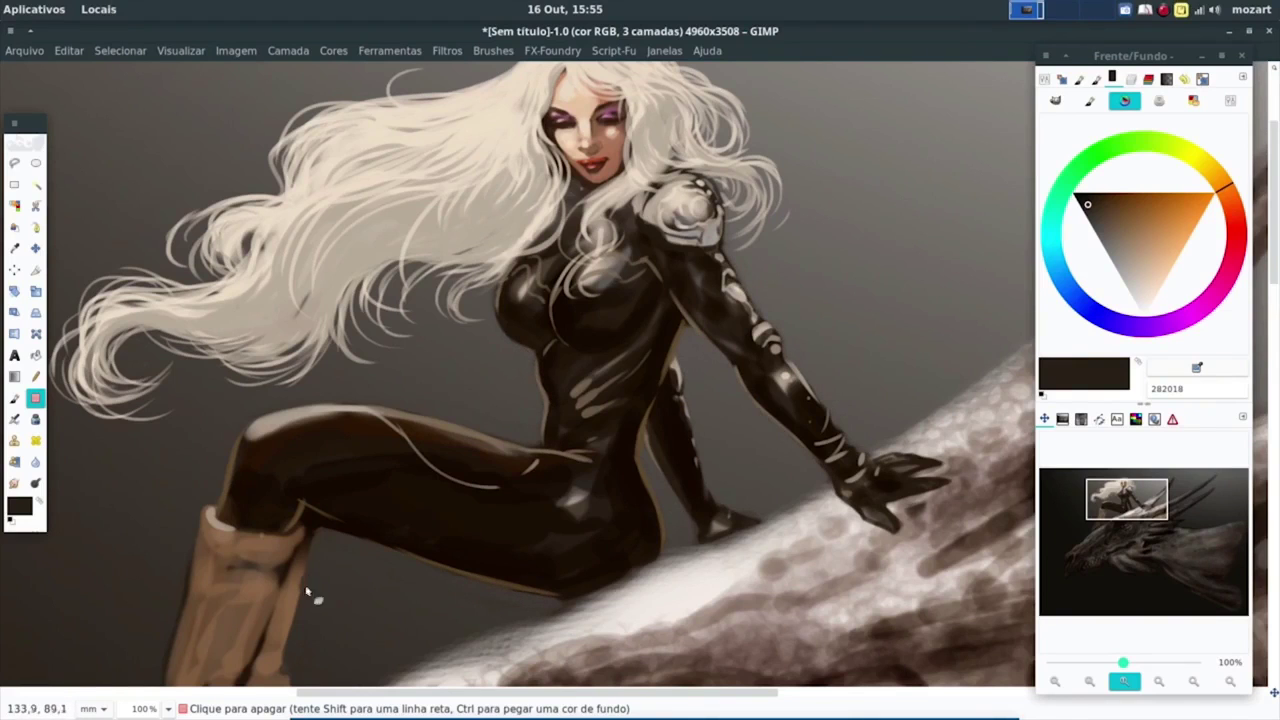
{"action": "left_click_drag", "start_coordinate": [188, 568], "coordinate": [649, 330]}
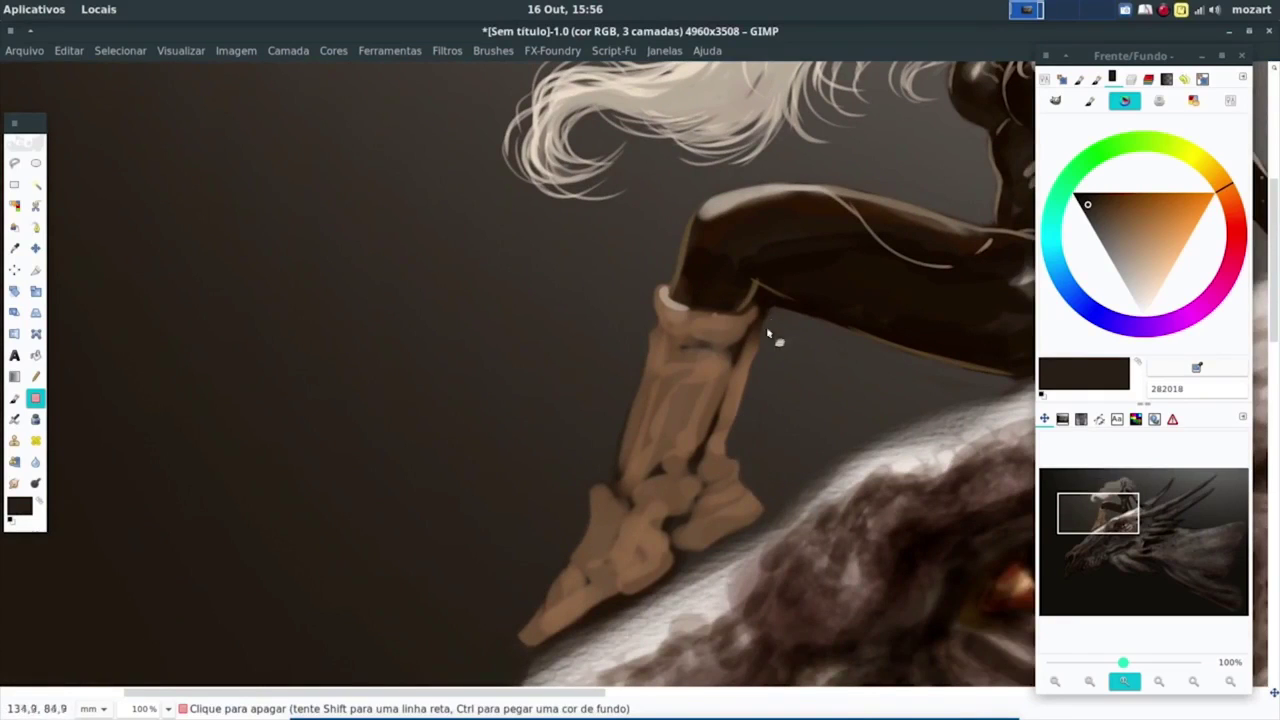
{"action": "left_click_drag", "start_coordinate": [768, 333], "coordinate": [583, 350]}
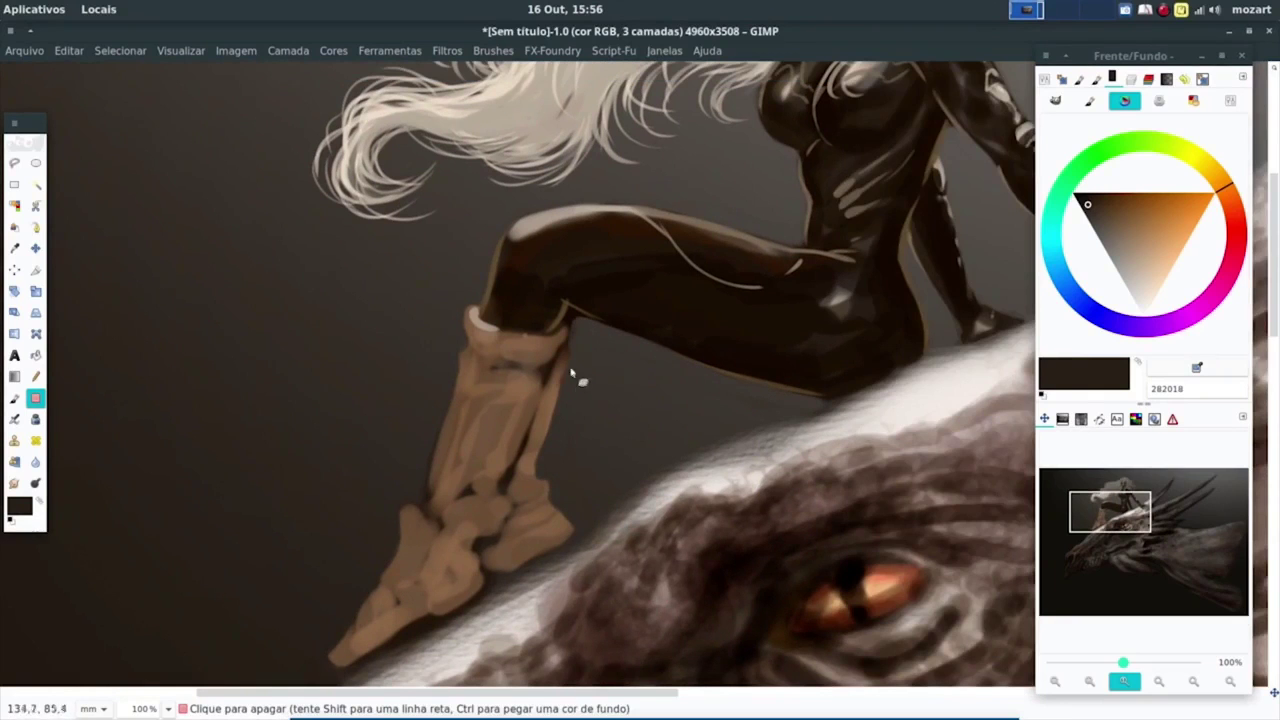
{"action": "key", "text": "minus"}
{"action": "left_click_drag", "start_coordinate": [1110, 512], "coordinate": [1124, 520]}
Step: Set a reddish-brown colour and brush paint mode, then make the dragon's eye glow
{"action": "left_click", "coordinate": [1058, 100]}
{"action": "left_click", "coordinate": [1124, 100]}
{"action": "left_click", "coordinate": [1126, 224]}
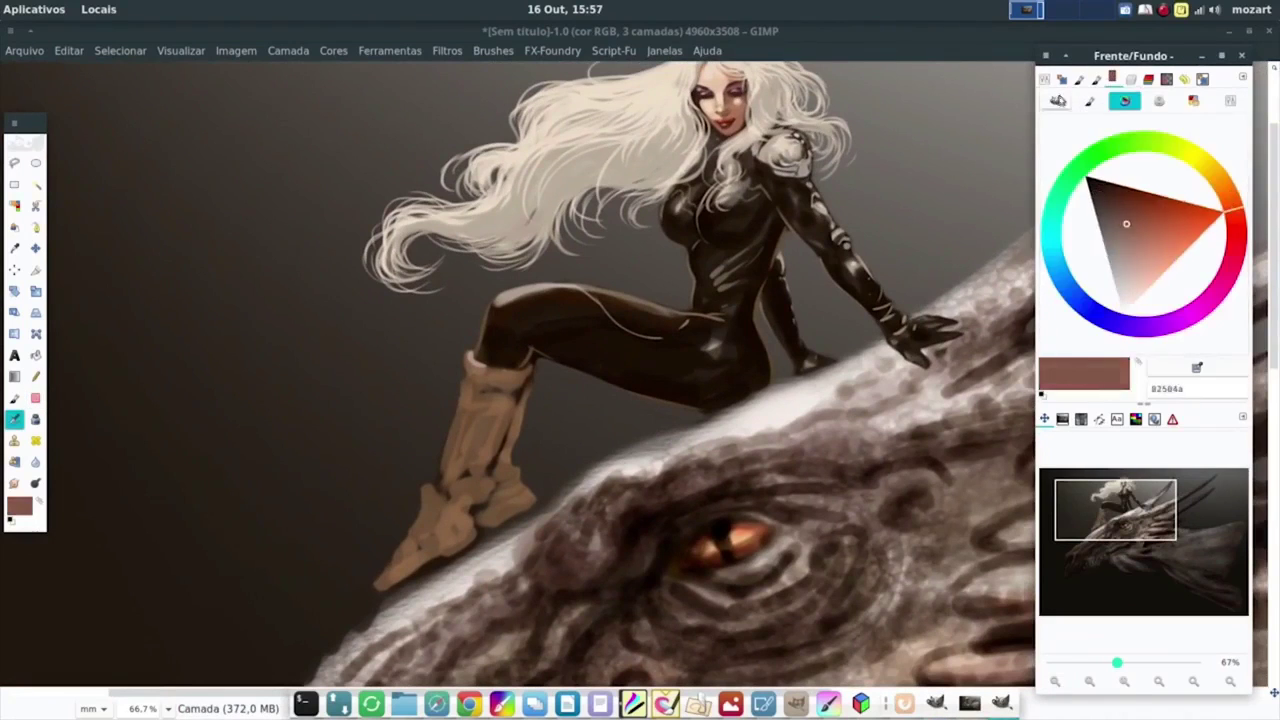
{"action": "left_click", "coordinate": [1045, 78]}
{"action": "left_click", "coordinate": [1140, 78]}
{"action": "left_click", "coordinate": [1100, 243]}
{"action": "left_click_drag", "start_coordinate": [705, 550], "coordinate": [760, 545]}
{"action": "left_click", "coordinate": [1045, 78]}
Step: On layer Camada #1, lighten the boots, the leg line and the hair near the chest
{"action": "left_click", "coordinate": [1131, 78]}
{"action": "left_click", "coordinate": [1113, 198]}
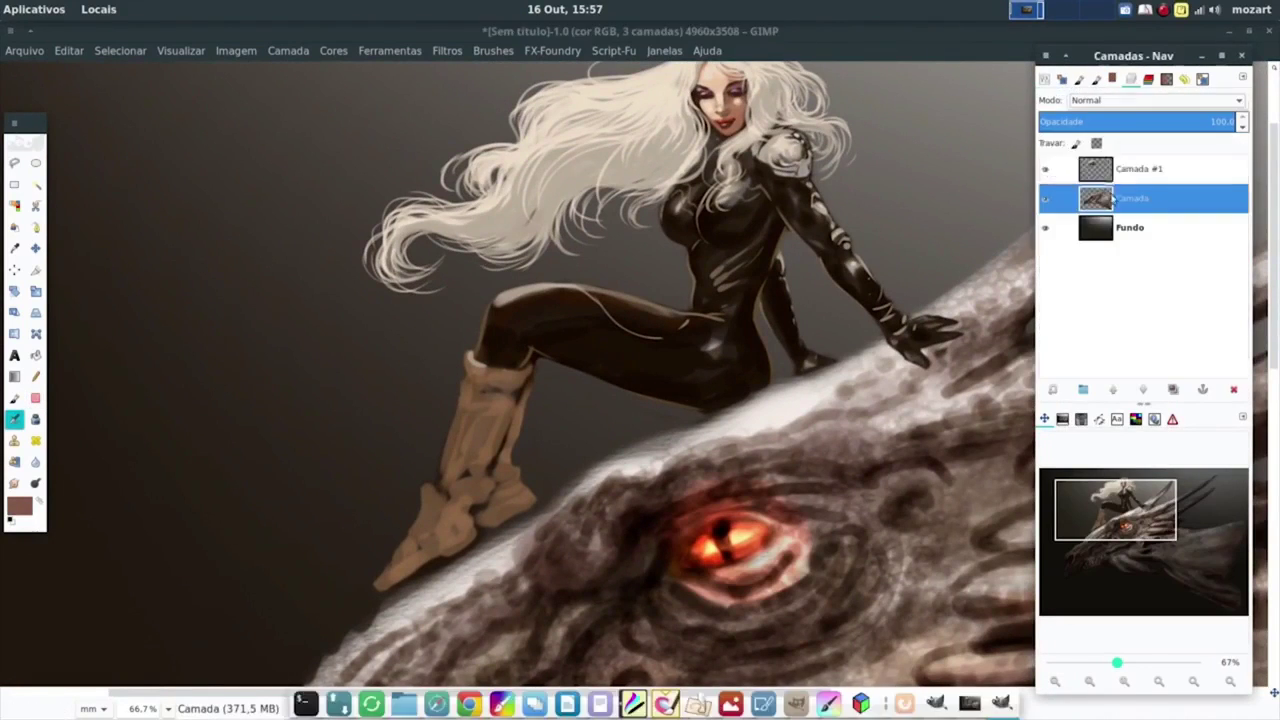
{"action": "key", "text": "Page_Up"}
{"action": "left_click_drag", "start_coordinate": [470, 430], "coordinate": [505, 530]}
{"action": "left_click_drag", "start_coordinate": [579, 298], "coordinate": [640, 295]}
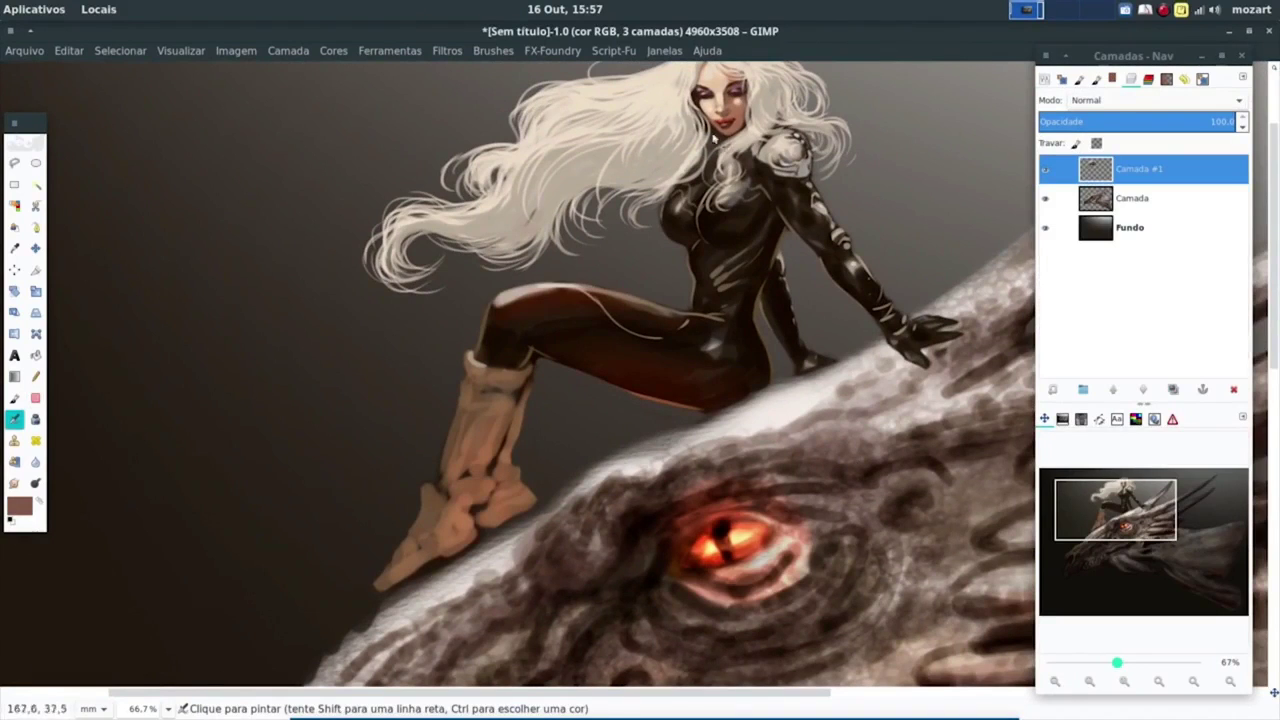
{"action": "left_click_drag", "start_coordinate": [610, 135], "coordinate": [703, 200]}
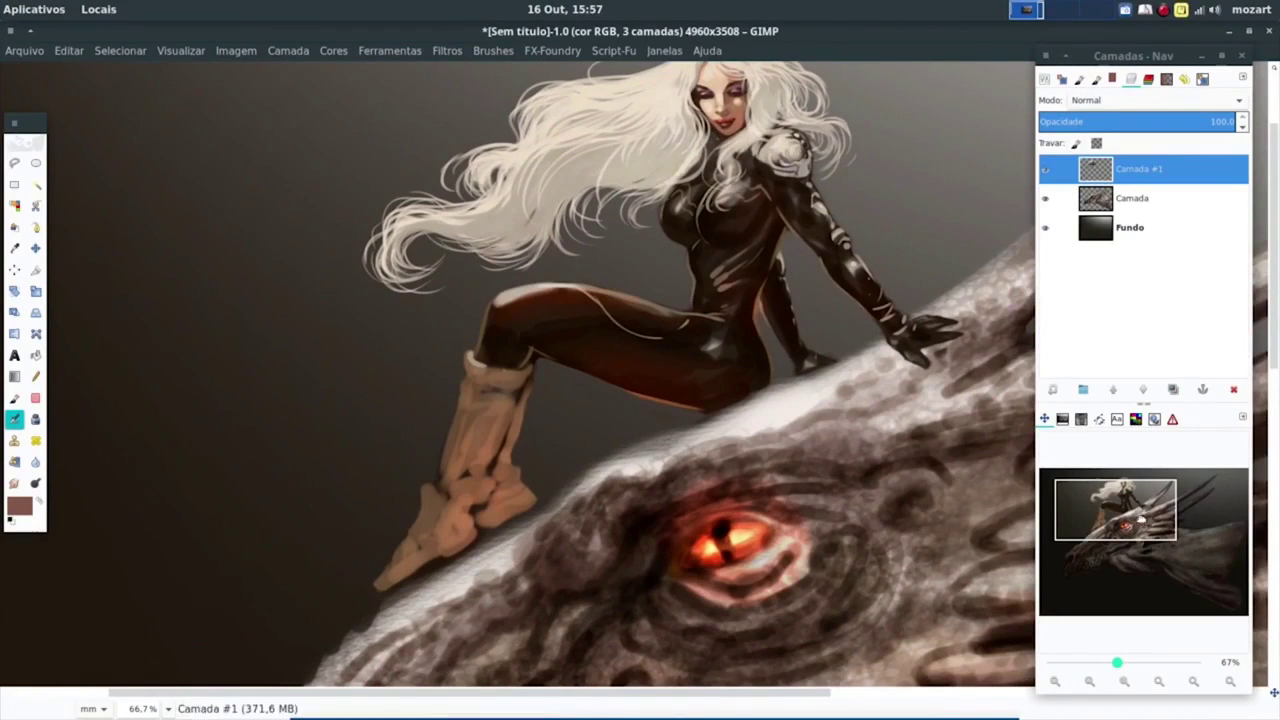
{"action": "left_click_drag", "start_coordinate": [1115, 510], "coordinate": [1102, 538]}
Step: On layer Camada, brighten the dragon's upper edge and teeth, and glaze red along jaw and snout
{"action": "key", "text": "Page_Down"}
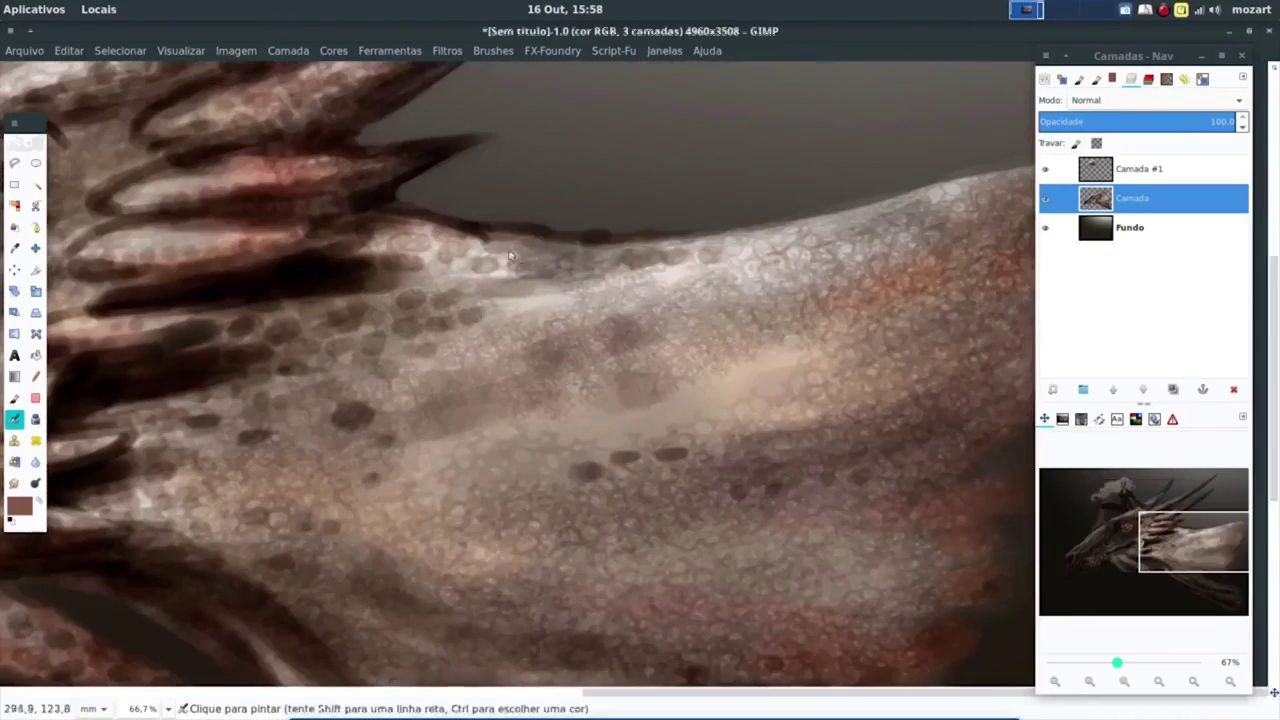
{"action": "left_click_drag", "start_coordinate": [509, 257], "coordinate": [940, 215]}
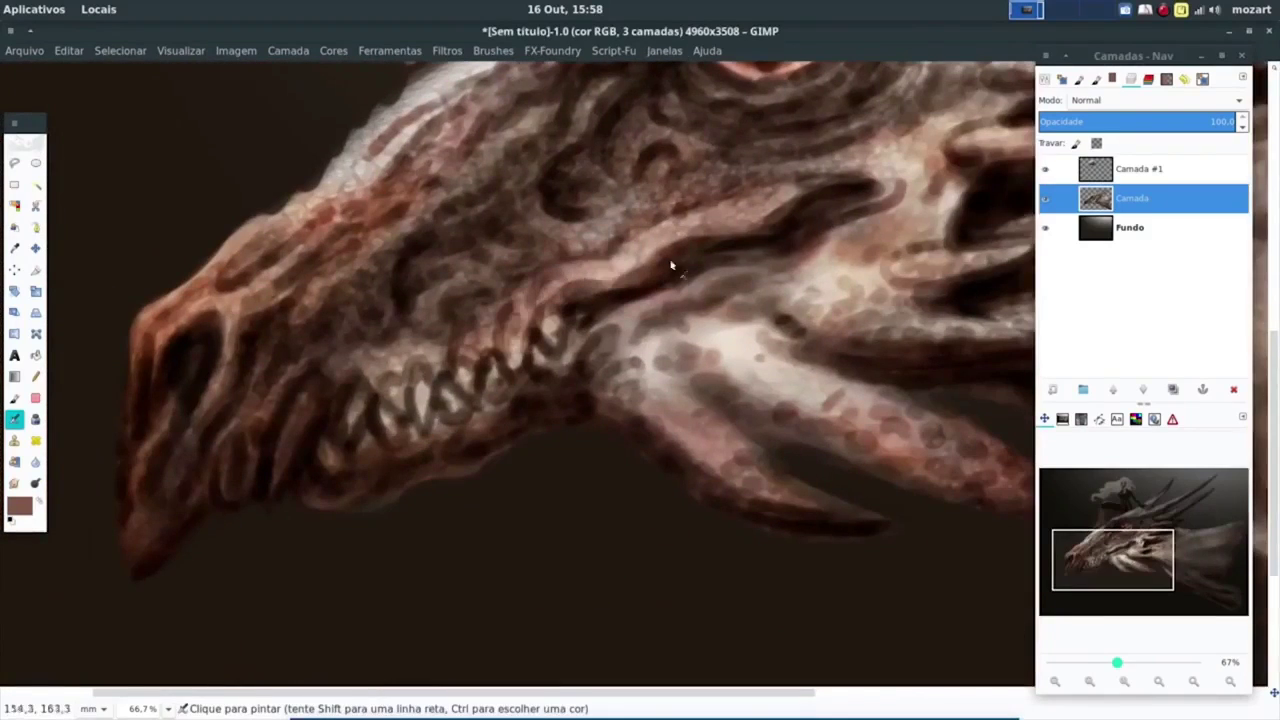
{"action": "left_click_drag", "start_coordinate": [671, 265], "coordinate": [450, 400]}
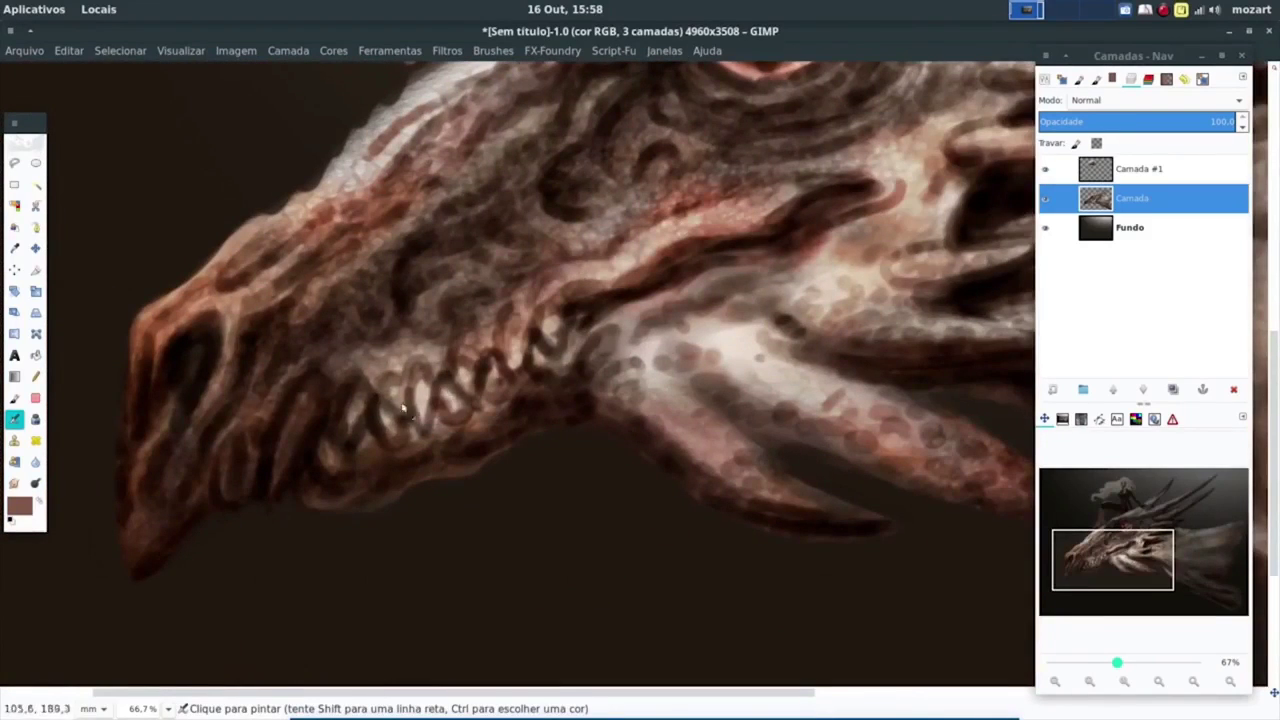
{"action": "left_click_drag", "start_coordinate": [330, 420], "coordinate": [543, 371]}
{"action": "mouse_move", "coordinate": [260, 430]}
{"action": "left_mouse_down"}
{"action": "mouse_move", "coordinate": [200, 329]}
{"action": "mouse_move", "coordinate": [160, 420]}
{"action": "left_mouse_up"}
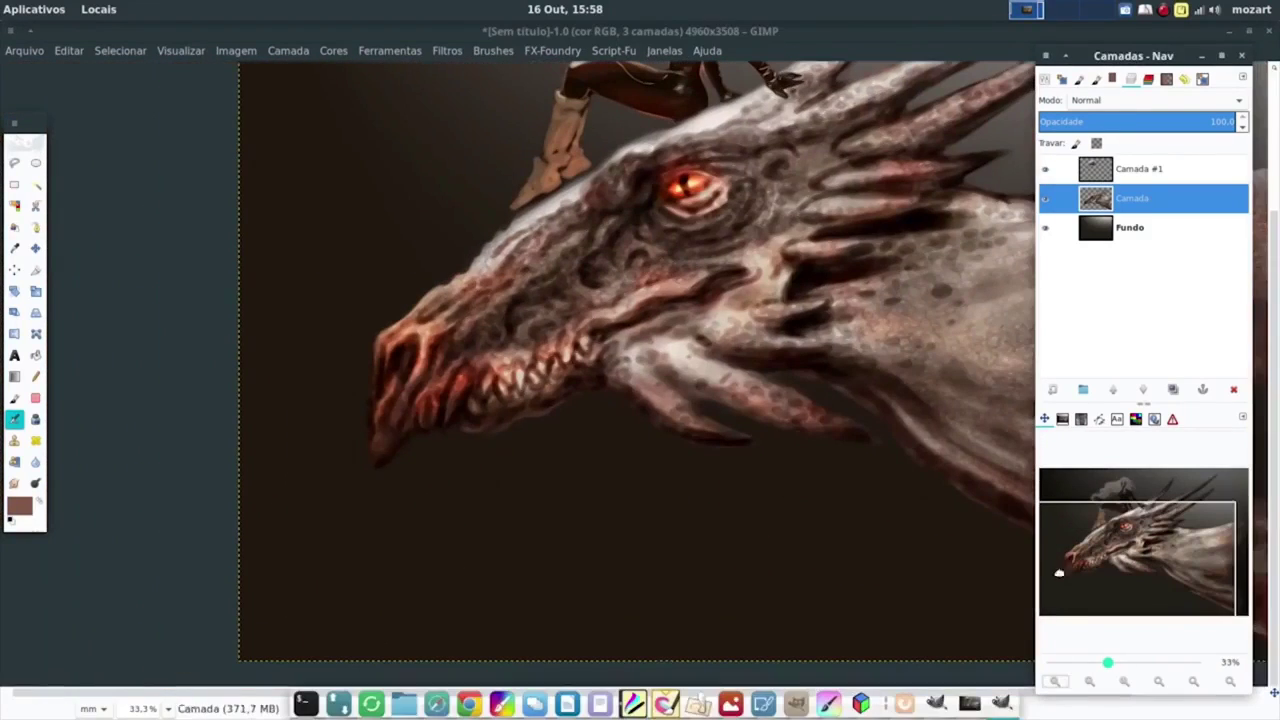
Step: Lock the layer's alpha and darken the dragon's snout, lower jaw and the area around its eye
{"action": "left_click", "coordinate": [1096, 144]}
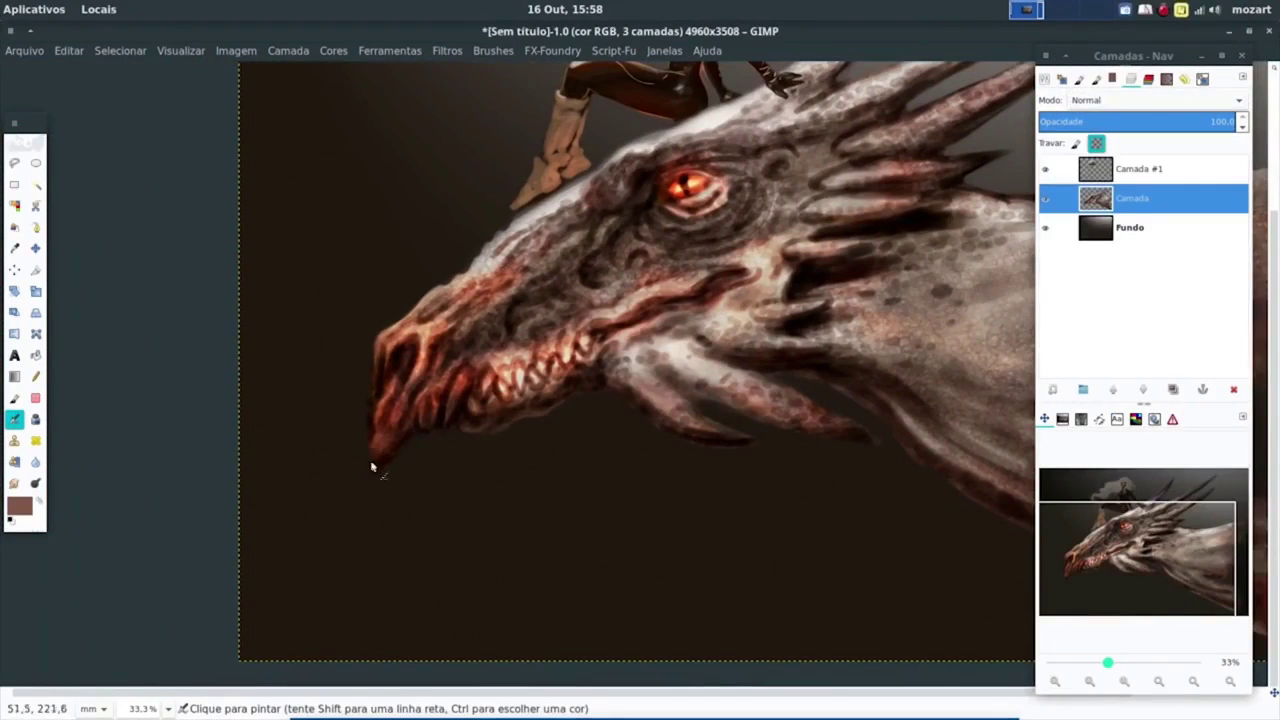
{"action": "mouse_move", "coordinate": [372, 466]}
{"action": "left_mouse_down"}
{"action": "mouse_move", "coordinate": [395, 455]}
{"action": "mouse_move", "coordinate": [457, 354]}
{"action": "left_mouse_up"}
{"action": "left_click_drag", "start_coordinate": [1116, 133], "coordinate": [1110, 133]}
{"action": "left_click", "coordinate": [1052, 189]}
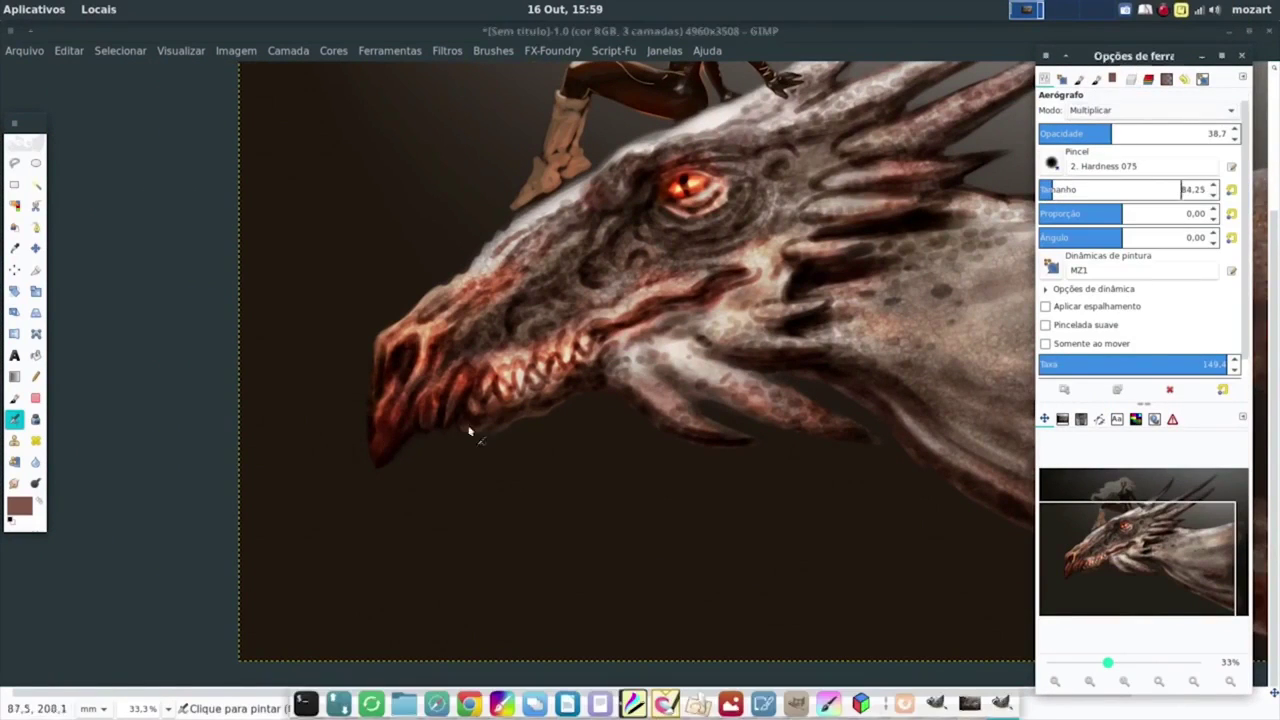
{"action": "mouse_move", "coordinate": [471, 428]}
{"action": "left_mouse_down"}
{"action": "mouse_move", "coordinate": [614, 386]}
{"action": "mouse_move", "coordinate": [727, 443]}
{"action": "mouse_move", "coordinate": [834, 417]}
{"action": "mouse_move", "coordinate": [824, 341]}
{"action": "mouse_move", "coordinate": [949, 443]}
{"action": "mouse_move", "coordinate": [789, 429]}
{"action": "mouse_move", "coordinate": [771, 366]}
{"action": "mouse_move", "coordinate": [920, 194]}
{"action": "mouse_move", "coordinate": [857, 151]}
{"action": "mouse_move", "coordinate": [735, 190]}
{"action": "mouse_move", "coordinate": [765, 146]}
{"action": "mouse_move", "coordinate": [752, 100]}
{"action": "mouse_move", "coordinate": [657, 130]}
{"action": "left_mouse_up"}
{"action": "mouse_move", "coordinate": [611, 218]}
{"action": "left_mouse_down"}
{"action": "mouse_move", "coordinate": [700, 160]}
{"action": "mouse_move", "coordinate": [606, 234]}
{"action": "left_mouse_up"}
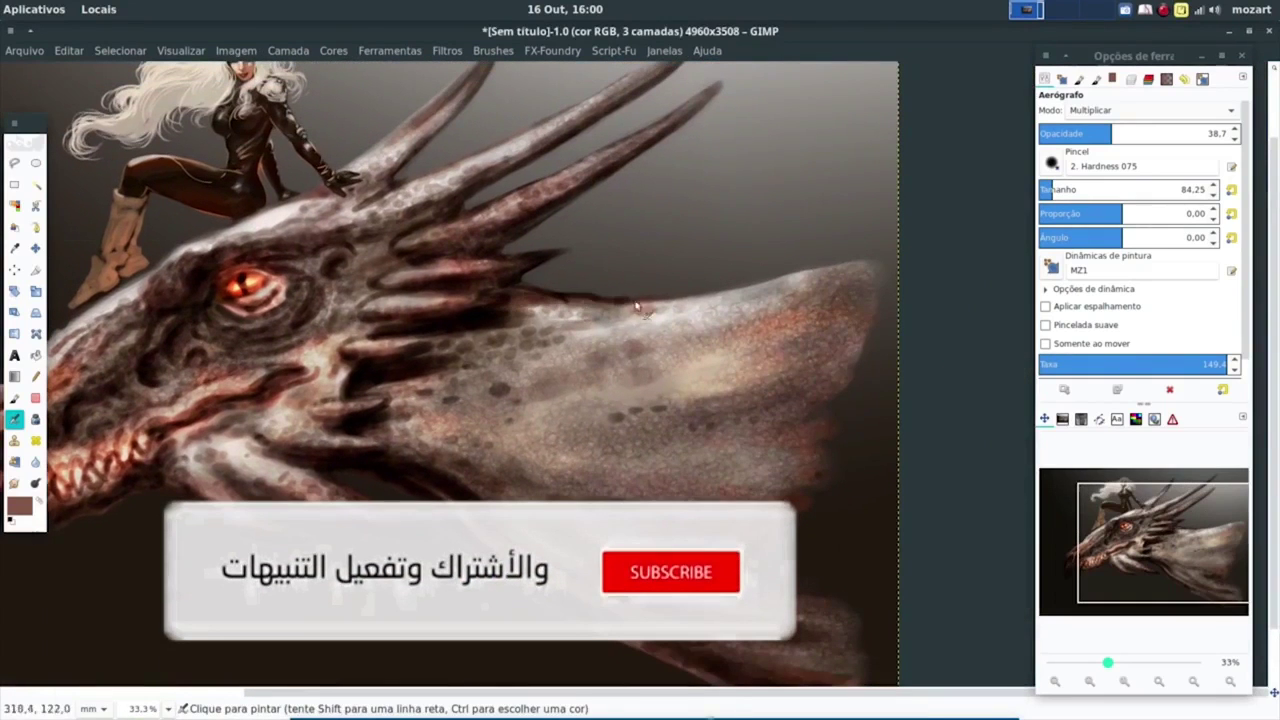
Step: Darken the rider's shoulder, forearm down to the glove, and underside of the thigh in near-black 120b04
{"action": "scroll", "coordinate": [398, 345], "scroll_direction": "up", "scroll_amount": 5}
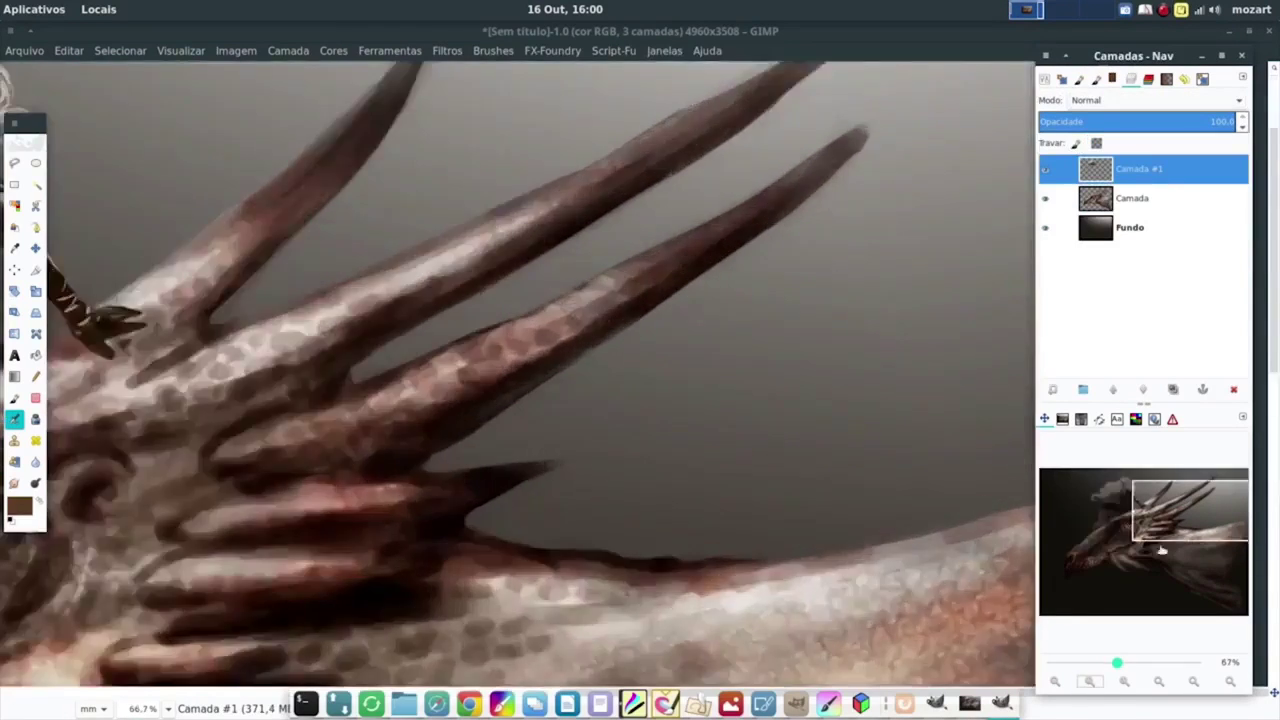
{"action": "left_click_drag", "start_coordinate": [1162, 550], "coordinate": [1093, 556]}
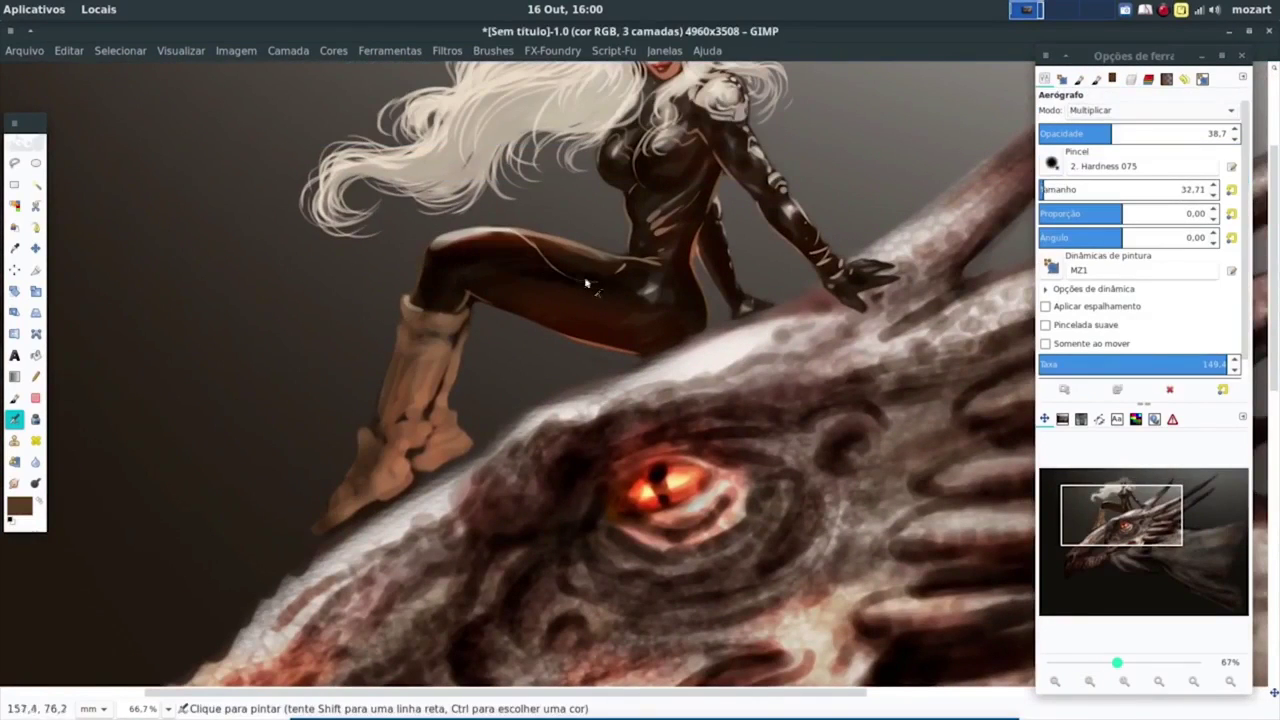
{"action": "left_click_drag", "start_coordinate": [684, 166], "coordinate": [754, 168]}
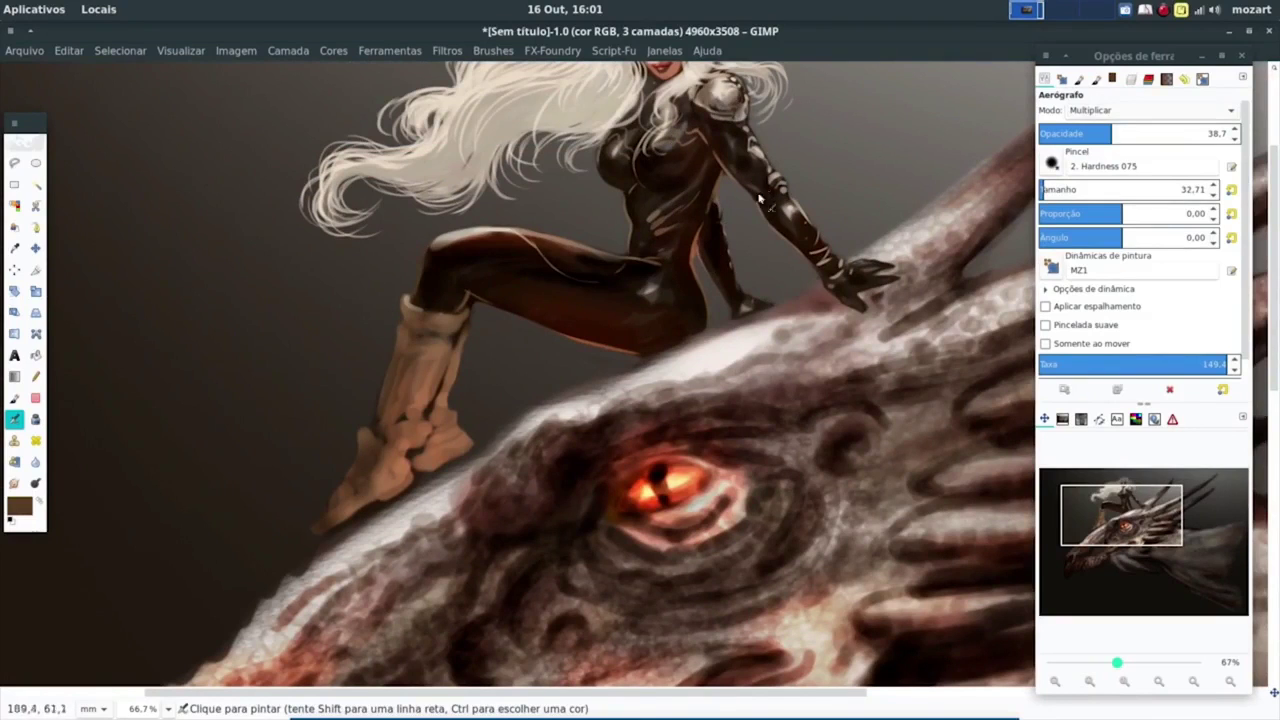
{"action": "left_click_drag", "start_coordinate": [760, 200], "coordinate": [851, 270]}
{"action": "left_click_drag", "start_coordinate": [585, 335], "coordinate": [653, 327]}
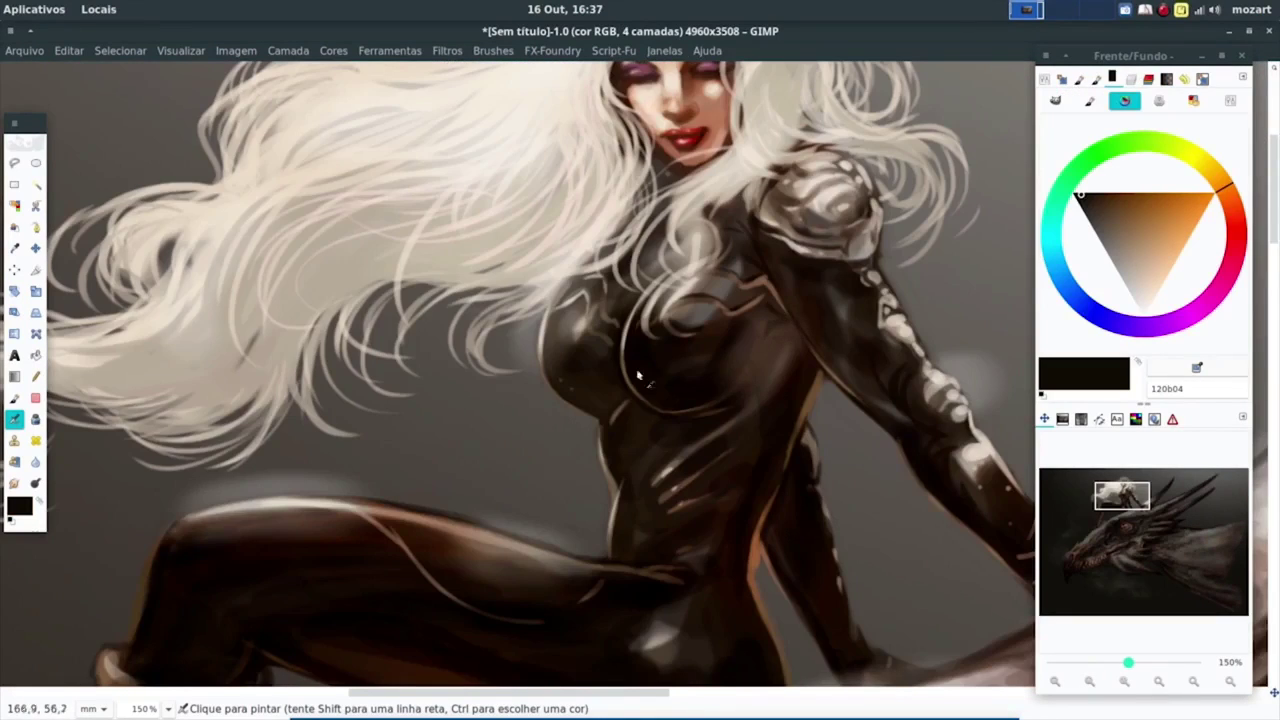
Step: Darken the rider's shoulder armour and the shadow under her arm
{"action": "key", "text": "ctrl+Page_Down"}
{"action": "key", "text": "ctrl+Page_Down"}
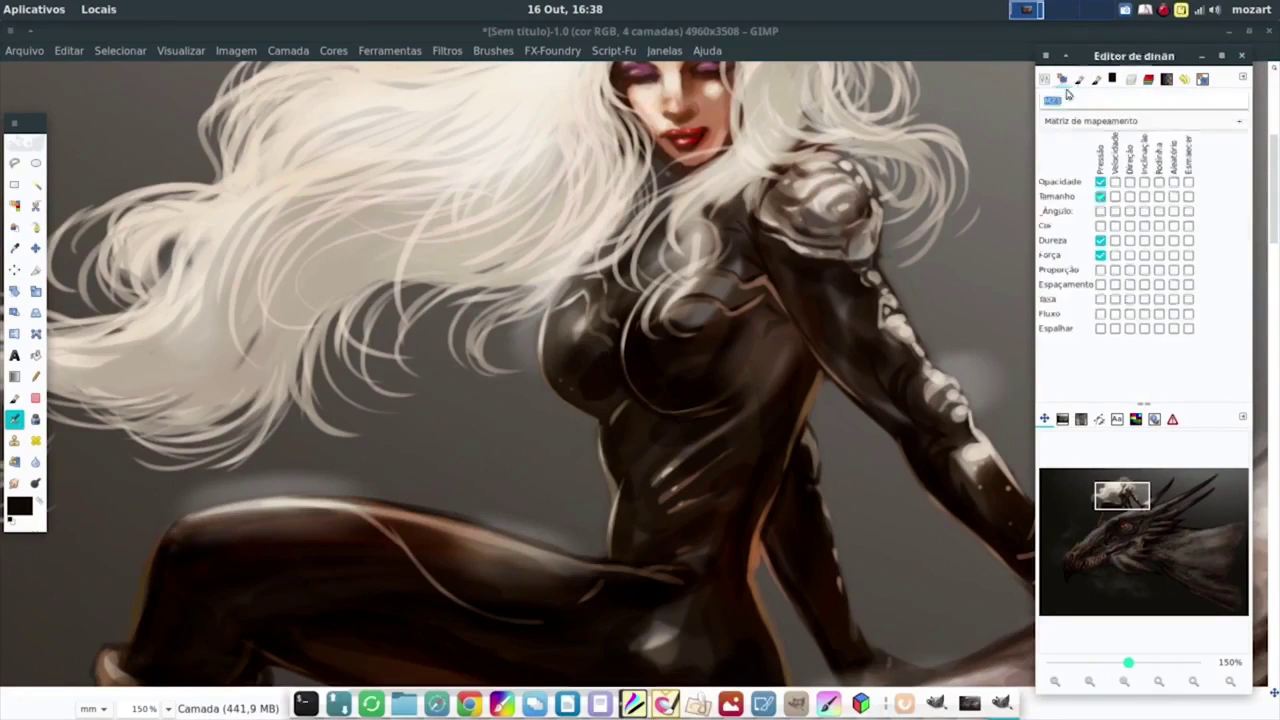
{"action": "key", "text": "ctrl+Page_Up"}
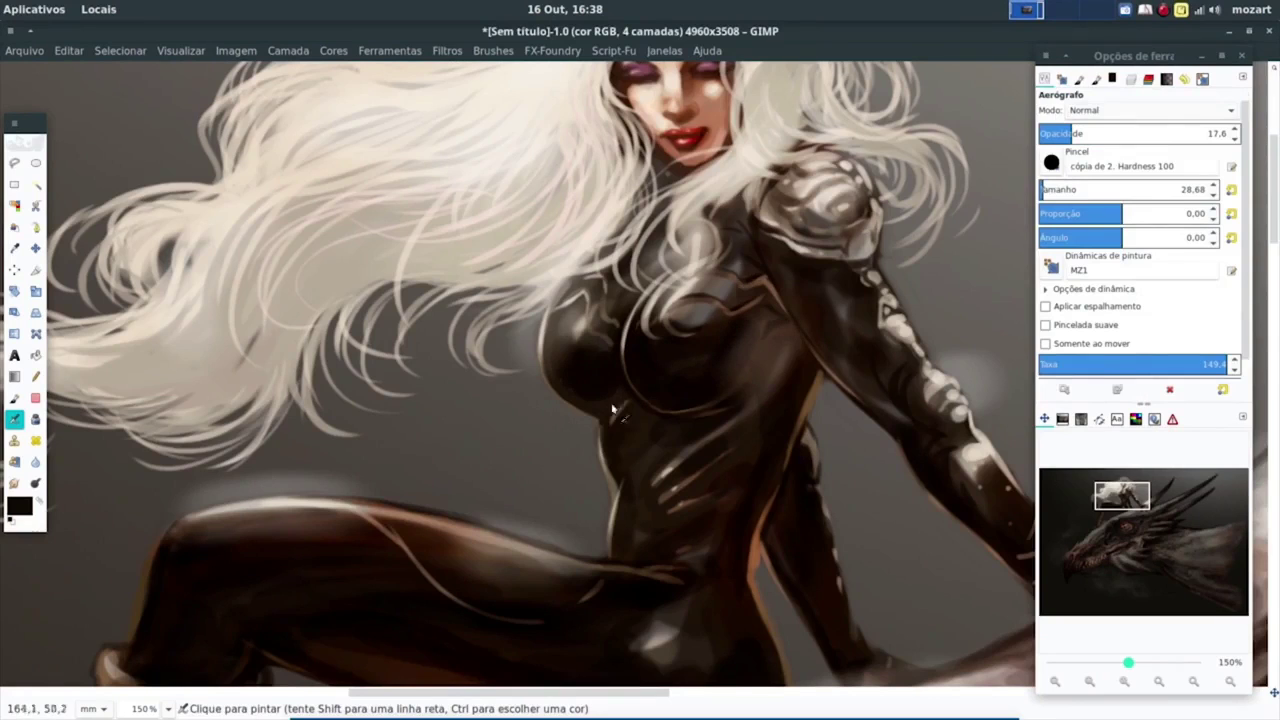
{"action": "mouse_move", "coordinate": [802, 214]}
{"action": "left_mouse_down"}
{"action": "mouse_move", "coordinate": [820, 220]}
{"action": "mouse_move", "coordinate": [795, 210]}
{"action": "left_mouse_up"}
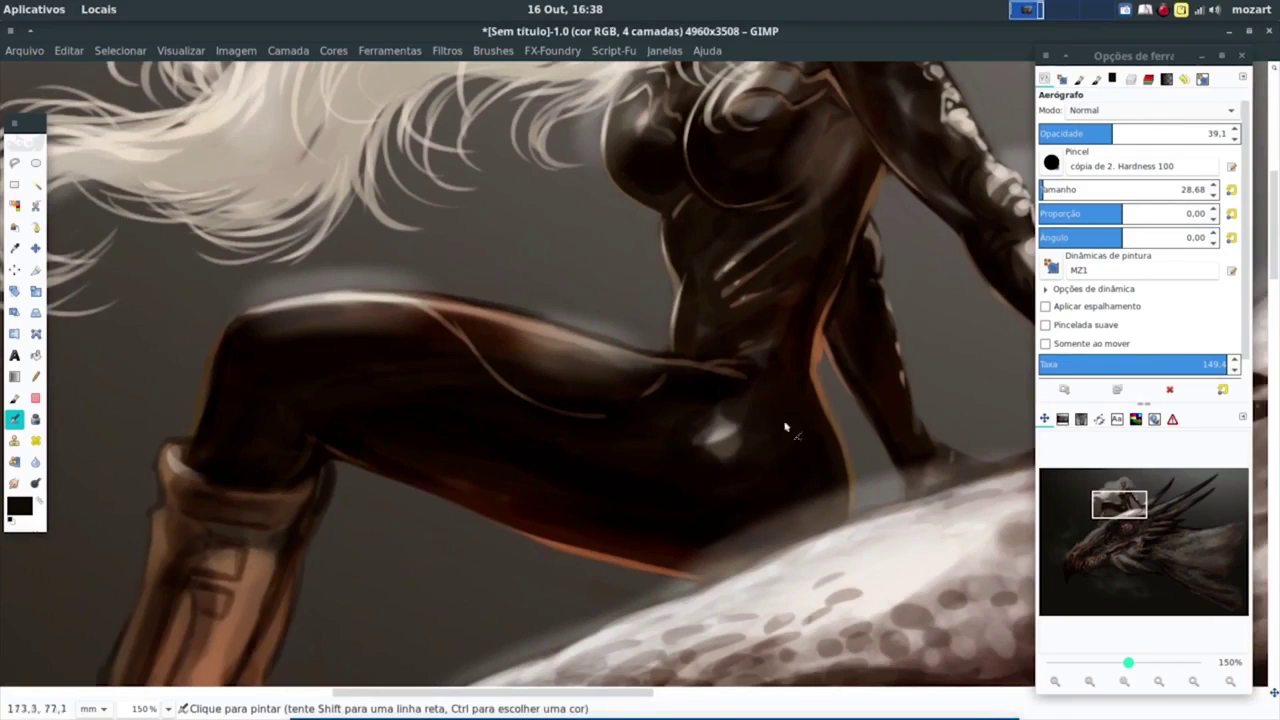
{"action": "left_click_drag", "start_coordinate": [806, 251], "coordinate": [806, 257]}
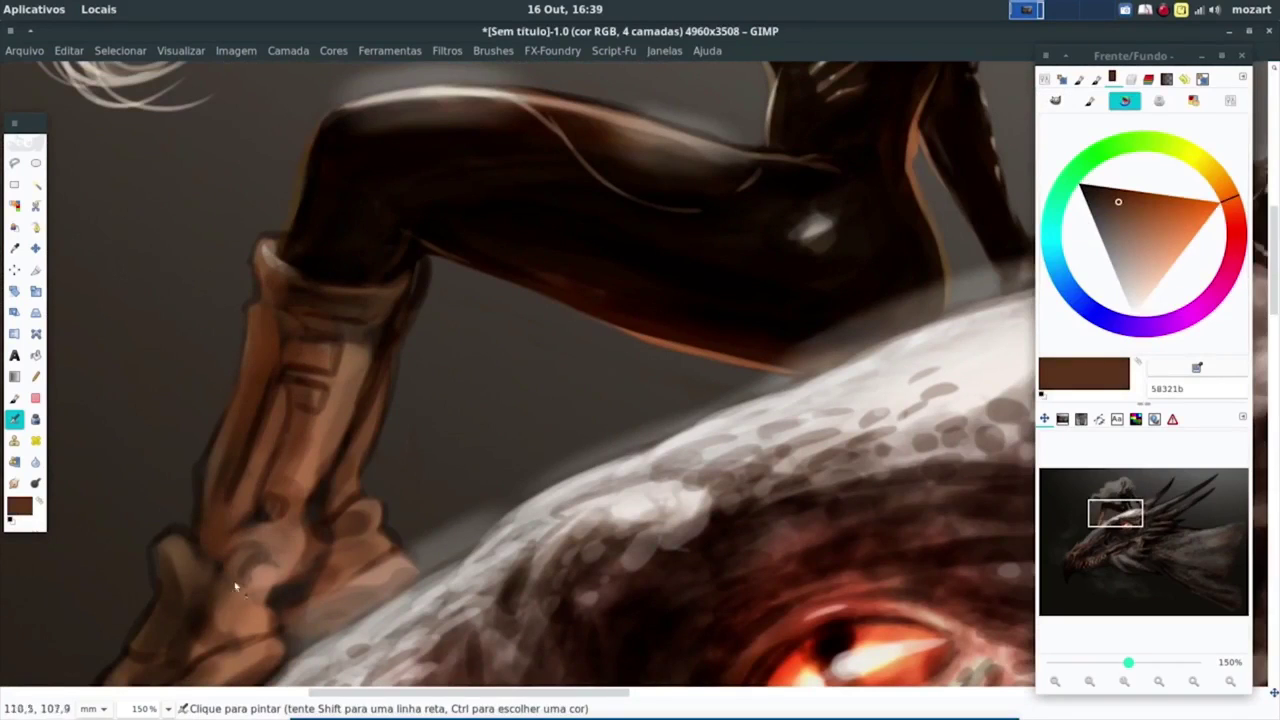
Step: Outline the boot's toes and shin in dark brown, then brighten it with tan strokes
{"action": "mouse_move", "coordinate": [234, 585]}
{"action": "left_mouse_down"}
{"action": "mouse_move", "coordinate": [191, 663]}
{"action": "mouse_move", "coordinate": [349, 514]}
{"action": "mouse_move", "coordinate": [354, 460]}
{"action": "mouse_move", "coordinate": [275, 271]}
{"action": "mouse_move", "coordinate": [271, 357]}
{"action": "left_mouse_up"}
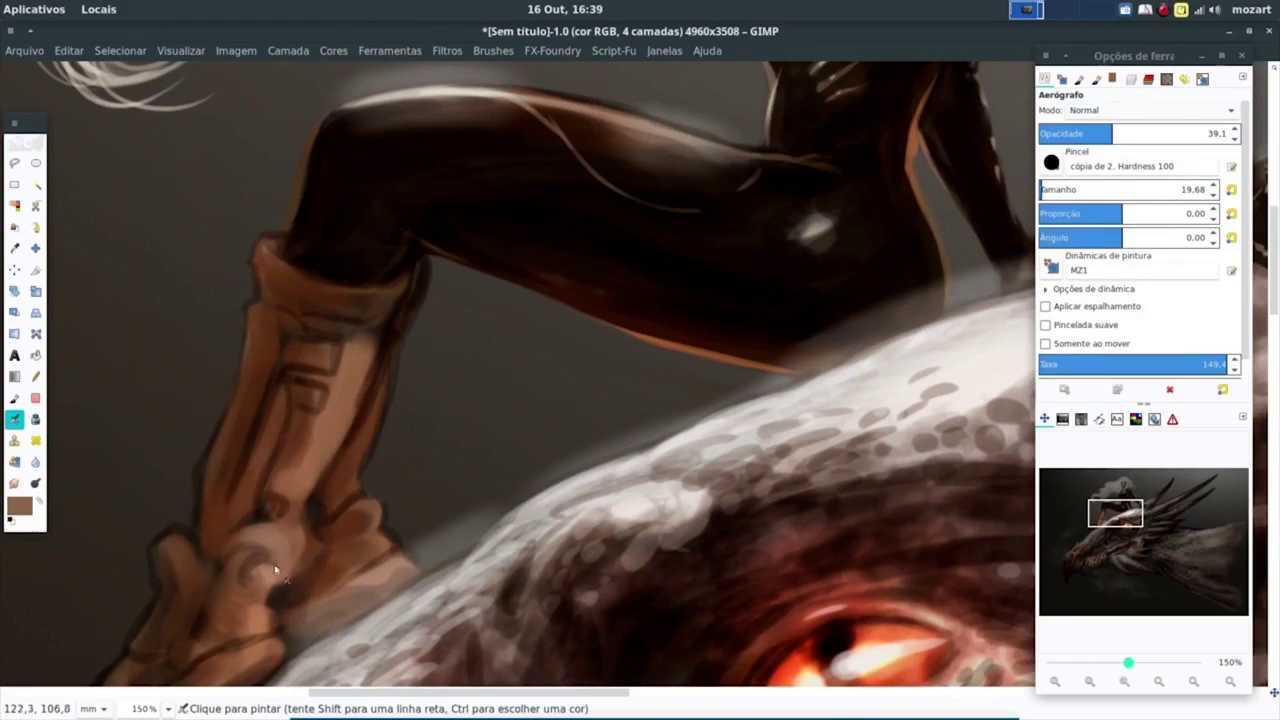
{"action": "mouse_move", "coordinate": [275, 569]}
{"action": "left_mouse_down"}
{"action": "mouse_move", "coordinate": [251, 623]}
{"action": "mouse_move", "coordinate": [208, 571]}
{"action": "mouse_move", "coordinate": [268, 250]}
{"action": "mouse_move", "coordinate": [380, 320]}
{"action": "mouse_move", "coordinate": [347, 412]}
{"action": "left_mouse_up"}
{"action": "key", "text": "ctrl+l"}
Step: Hide the background layer, merge the visible layers, then undo the merge
{"action": "key", "text": "Page_Up"}
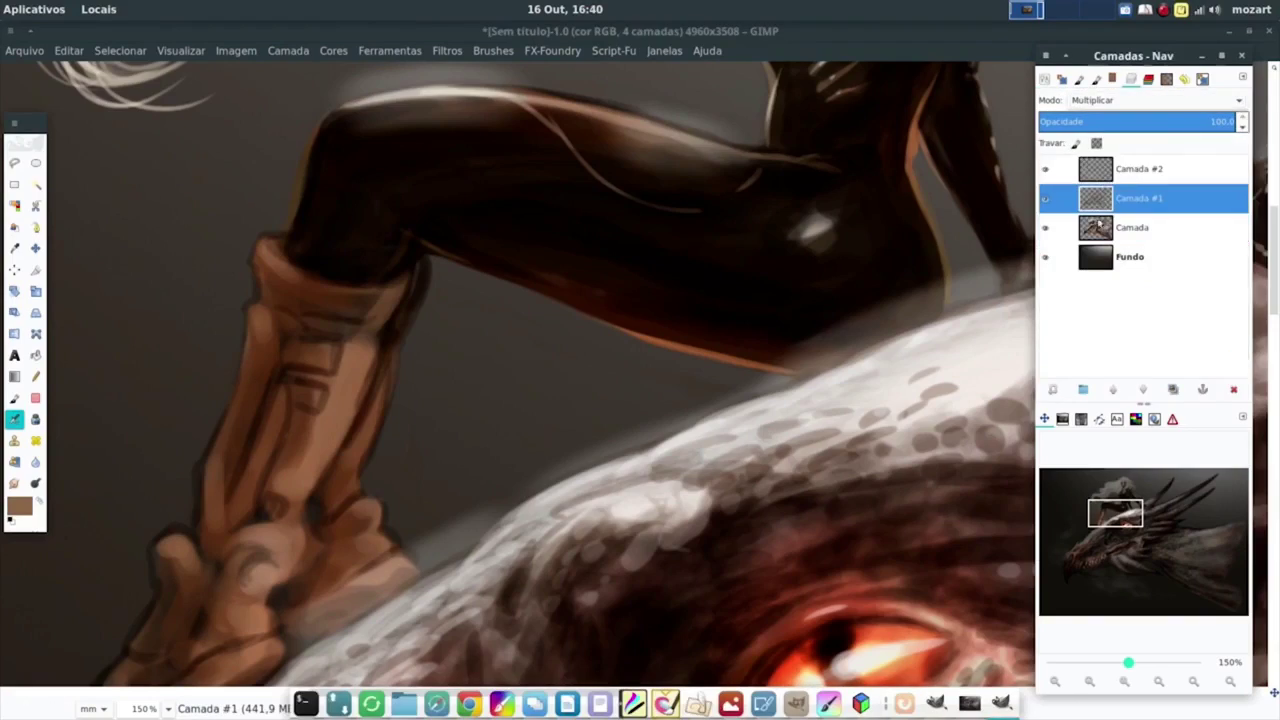
{"action": "key", "text": "minus"}
{"action": "key", "text": "minus"}
{"action": "key", "text": "minus"}
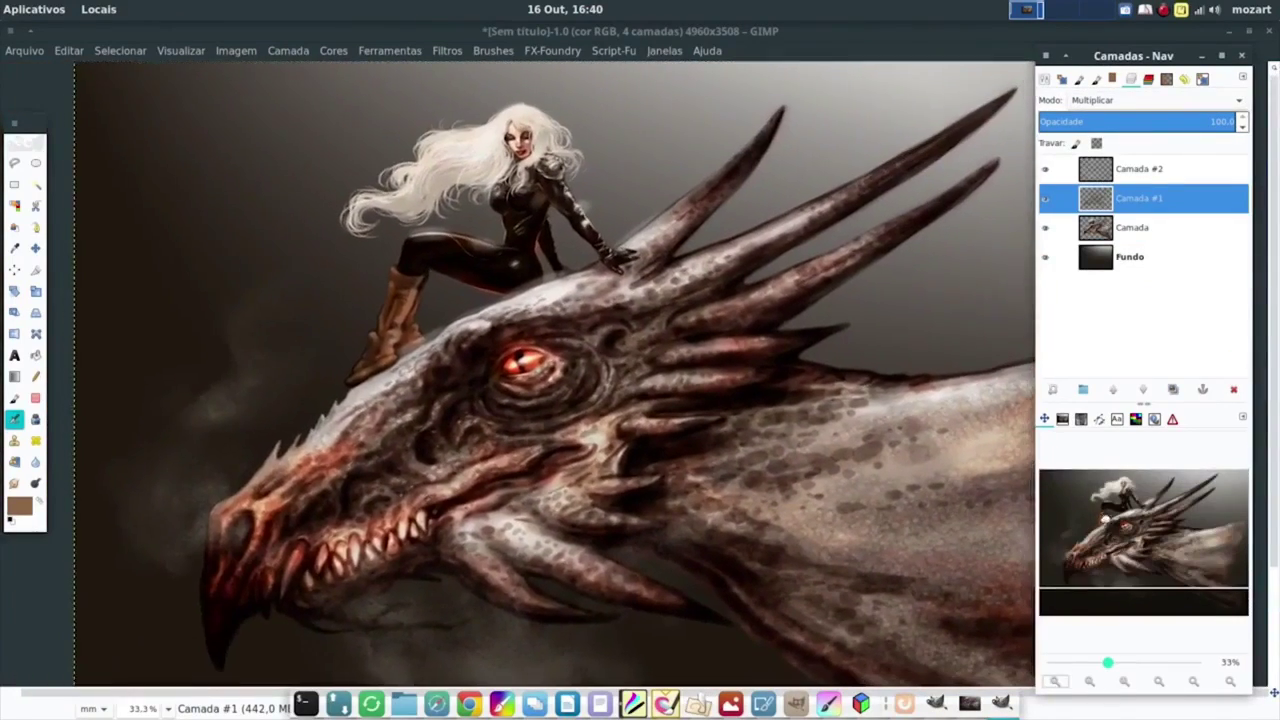
{"action": "left_click", "coordinate": [1045, 257]}
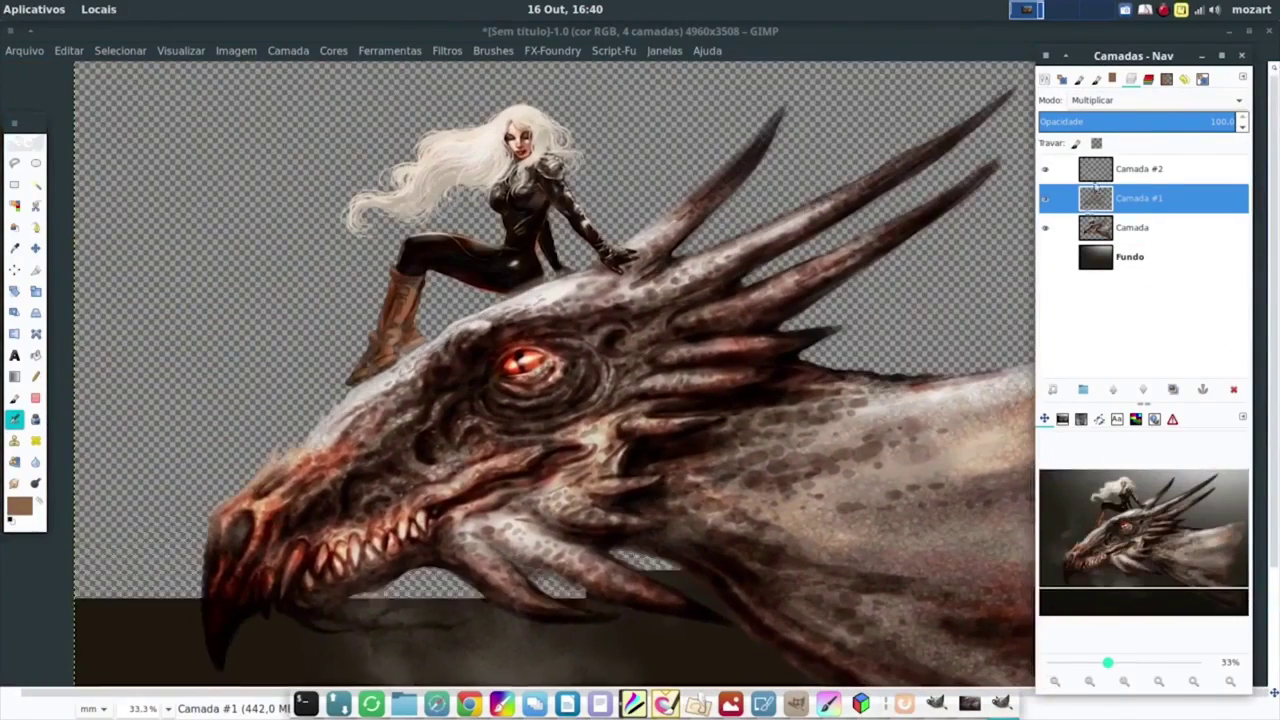
{"action": "left_click", "coordinate": [1100, 169]}
{"action": "right_click", "coordinate": [1098, 170]}
{"action": "left_click", "coordinate": [963, 622]}
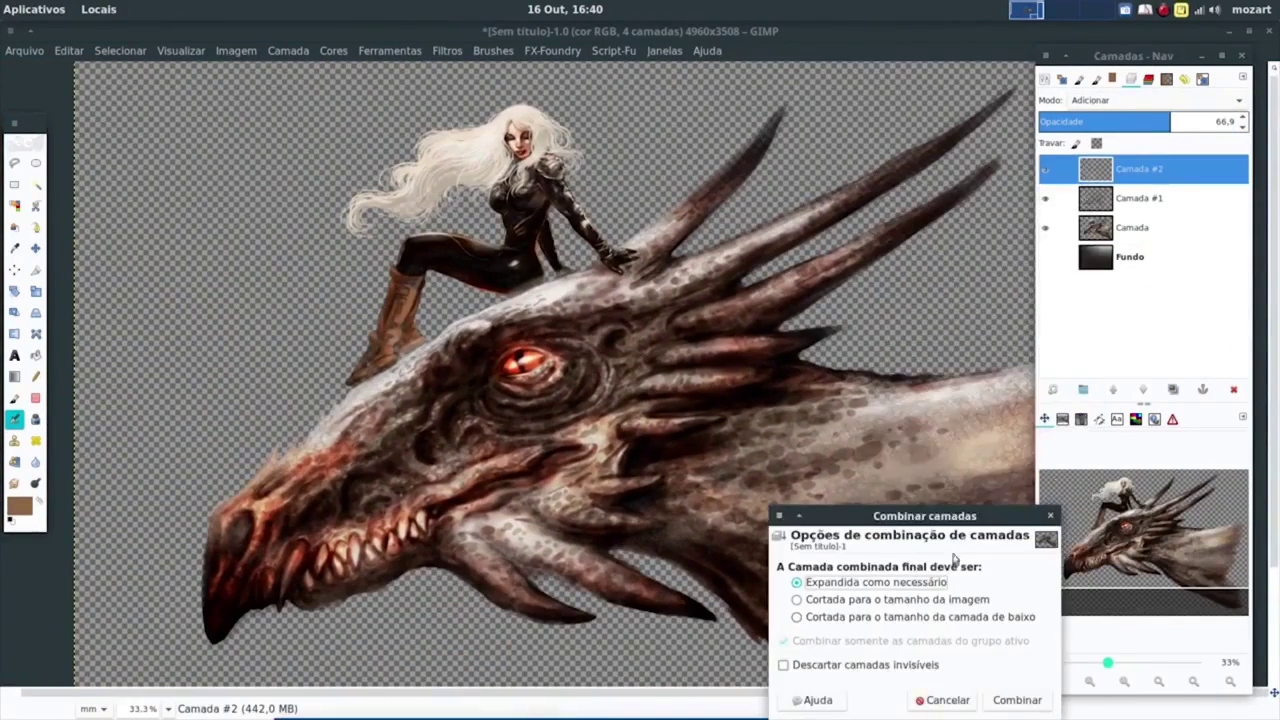
{"action": "left_click", "coordinate": [1017, 697]}
{"action": "left_click", "coordinate": [1043, 205]}
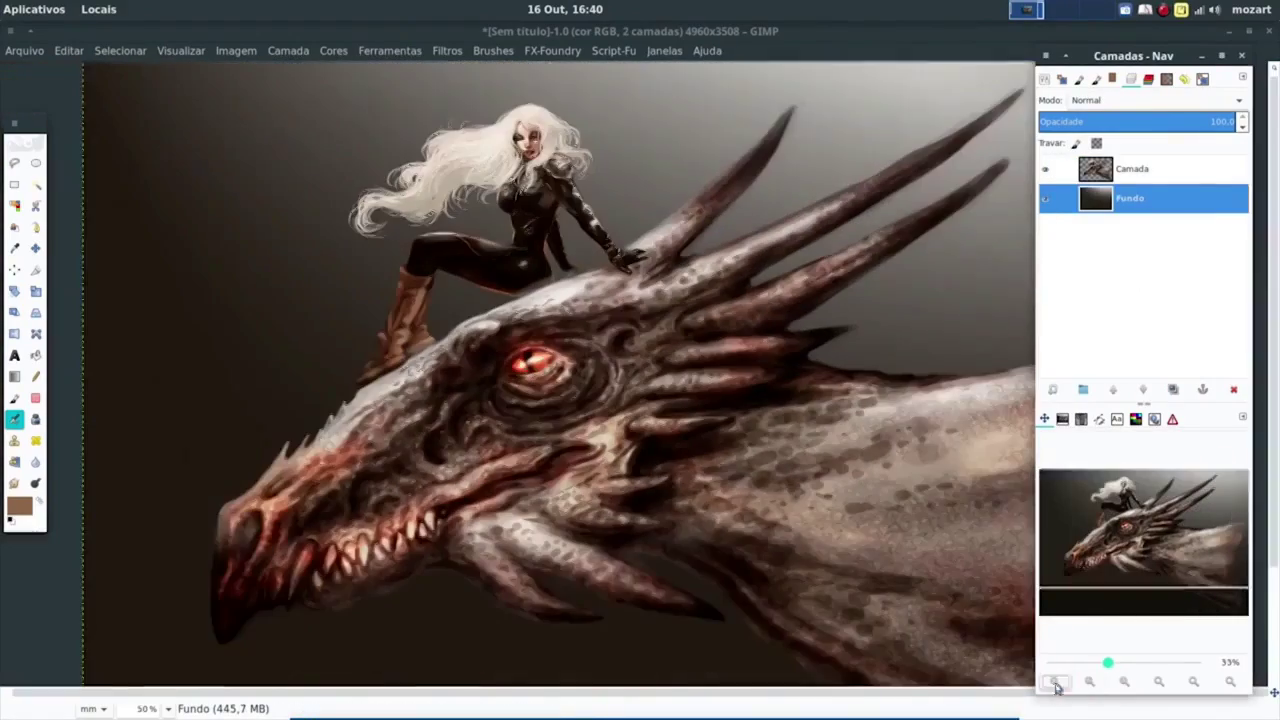
{"action": "key", "text": "ctrl+z"}
{"action": "key", "text": "ctrl+z"}
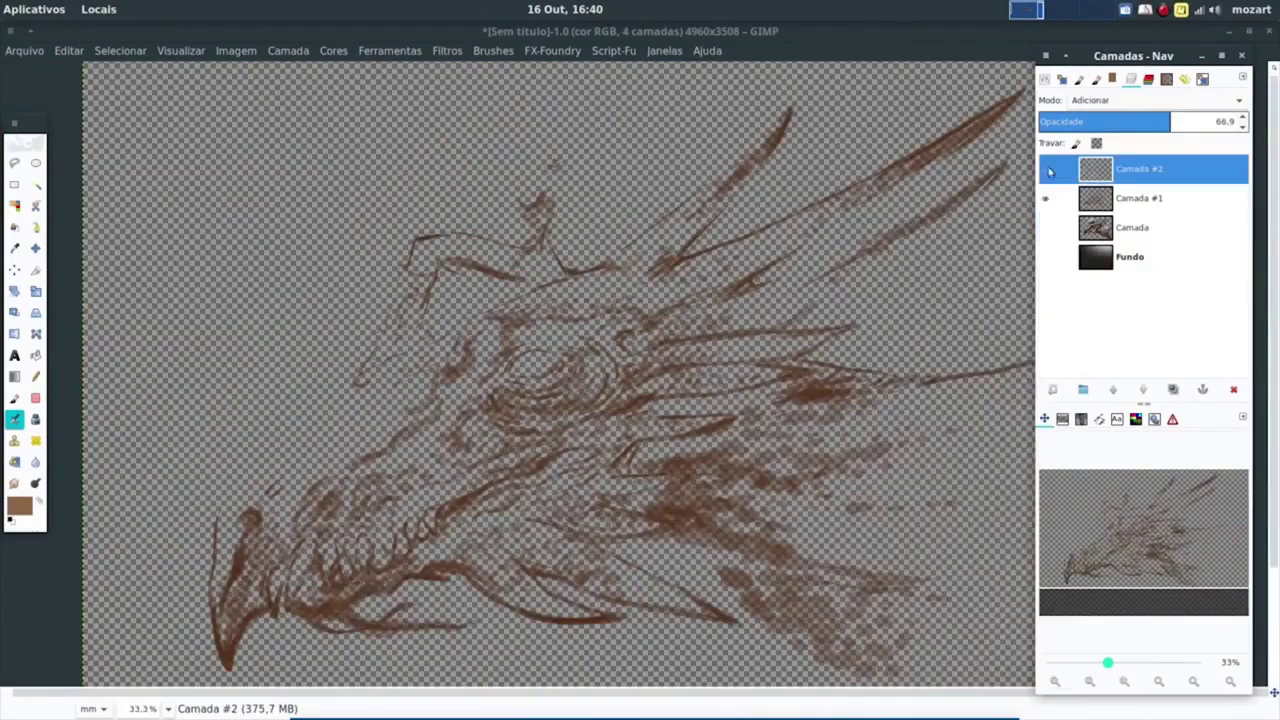
Step: Make the background visible again and flatten the image into a single Fundo layer
{"action": "right_click", "coordinate": [1050, 171]}
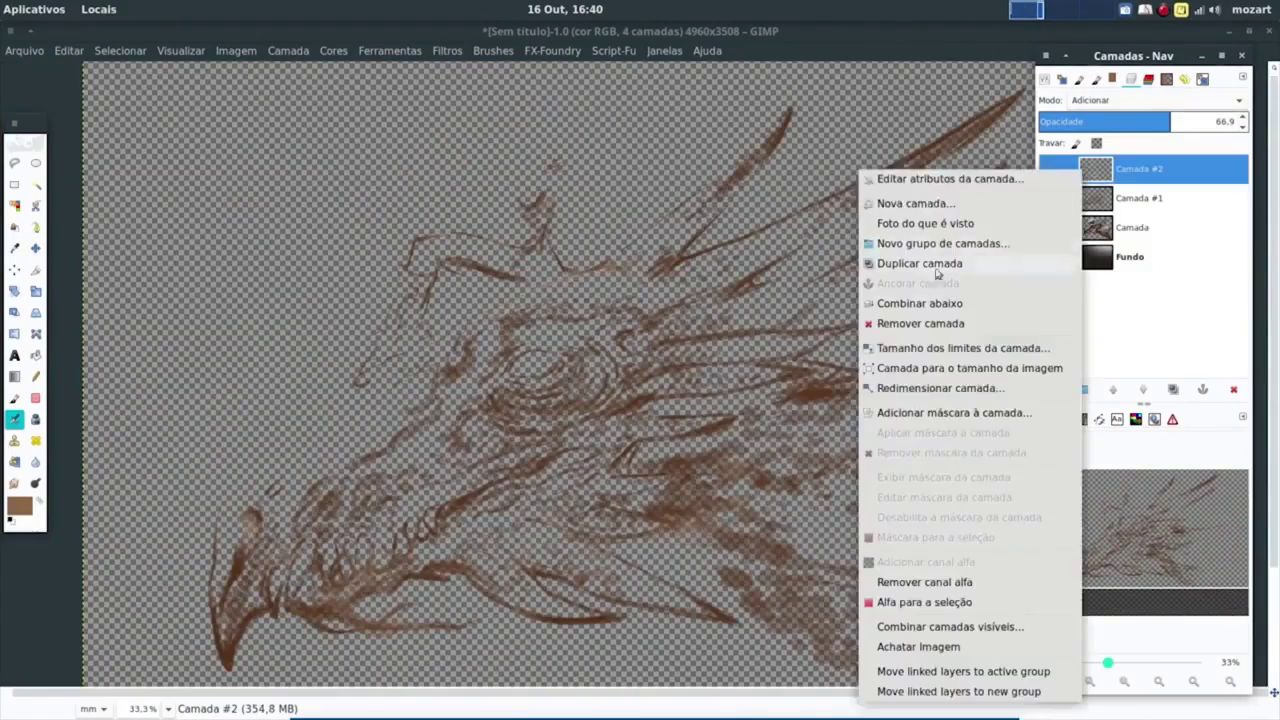
{"action": "left_click", "coordinate": [890, 323]}
{"action": "left_click", "coordinate": [1045, 198]}
{"action": "left_click", "coordinate": [1050, 226]}
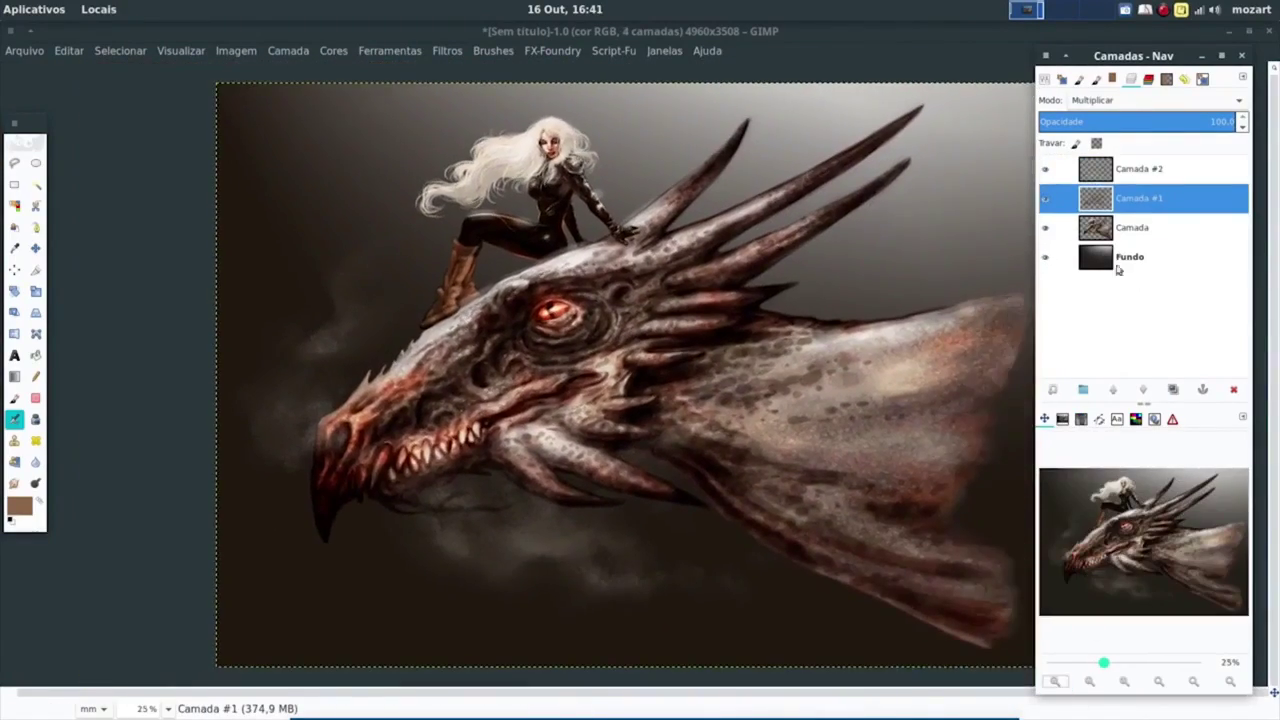
{"action": "right_click", "coordinate": [1100, 198]}
{"action": "left_click", "coordinate": [965, 626]}
Step: Clone scaly skin texture from the dragon's head over the dark background under its neck
{"action": "left_click_drag", "start_coordinate": [1098, 662], "coordinate": [1107, 662]}
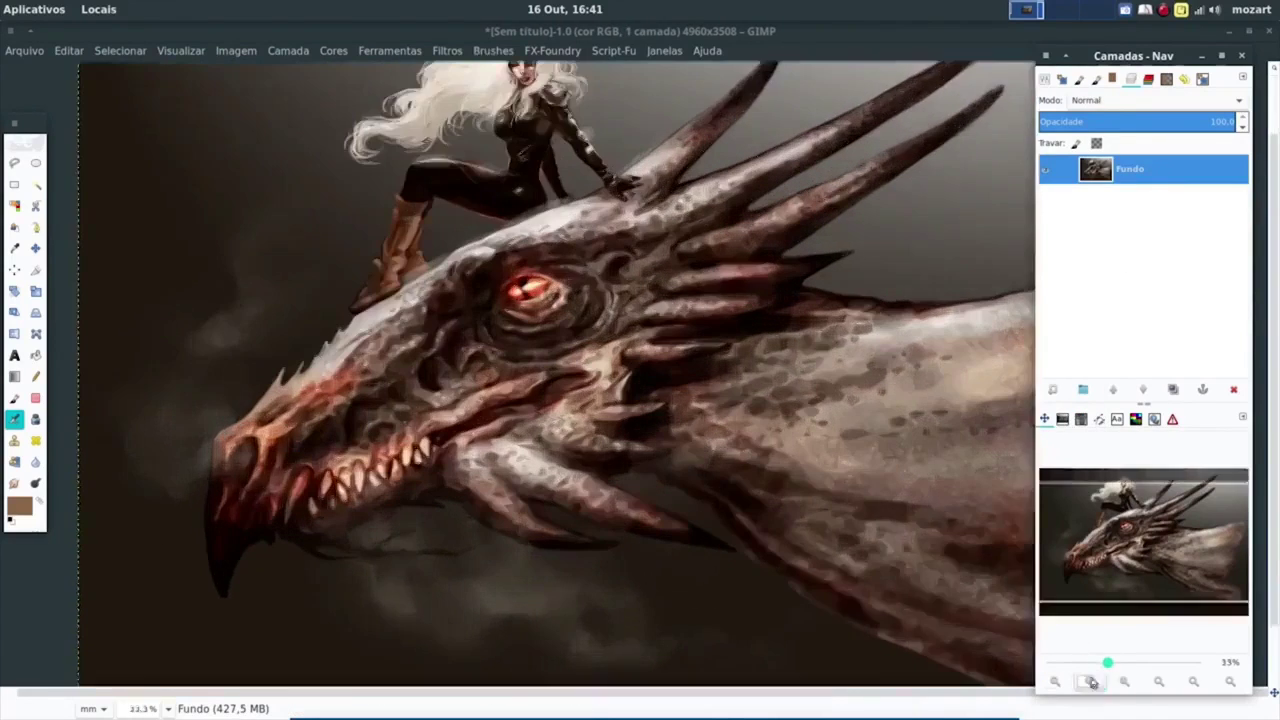
{"action": "left_click_drag", "start_coordinate": [1140, 545], "coordinate": [1171, 566]}
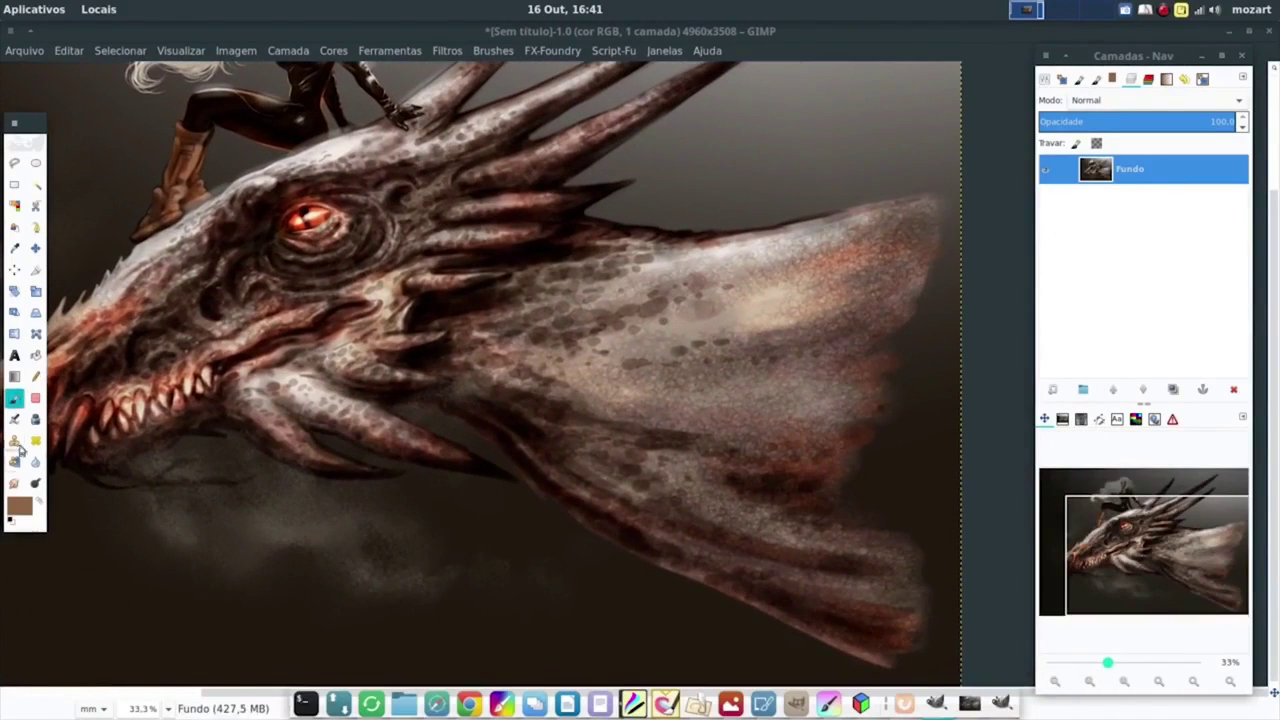
{"action": "double_click", "coordinate": [15, 441]}
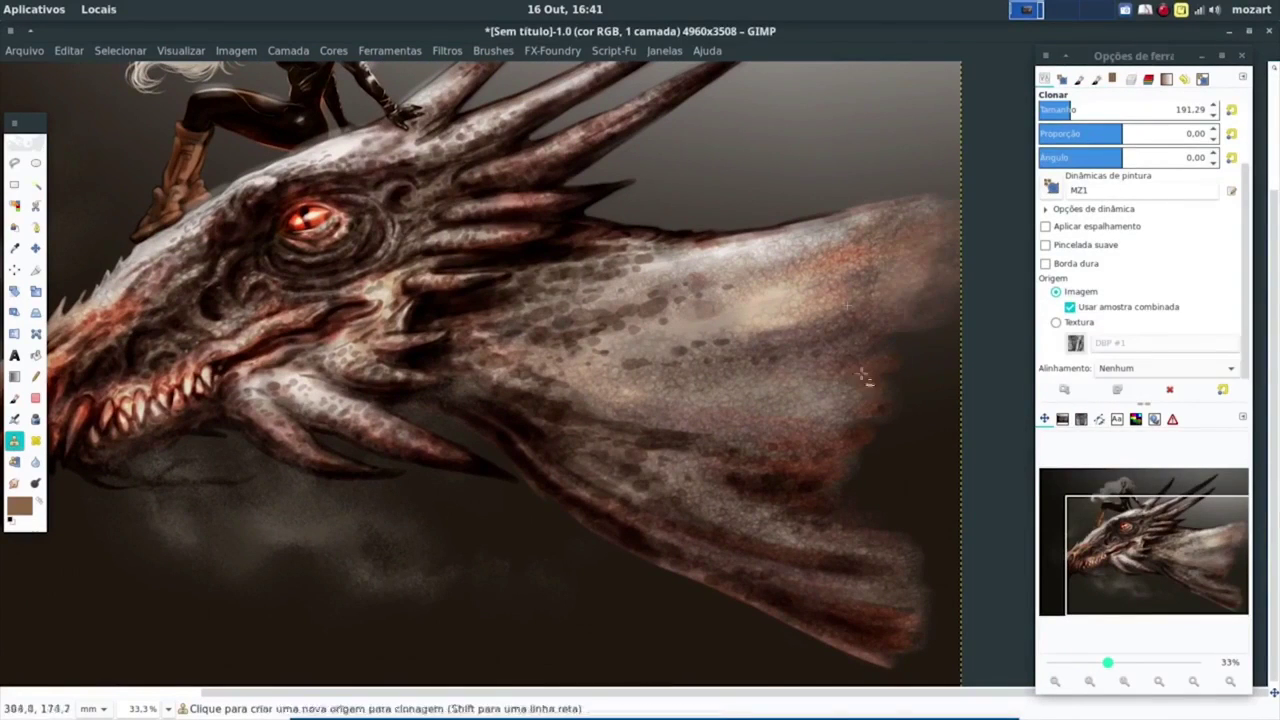
{"action": "mouse_move", "coordinate": [908, 352]}
{"action": "left_mouse_down"}
{"action": "mouse_move", "coordinate": [886, 423]}
{"action": "mouse_move", "coordinate": [940, 348]}
{"action": "left_mouse_up"}
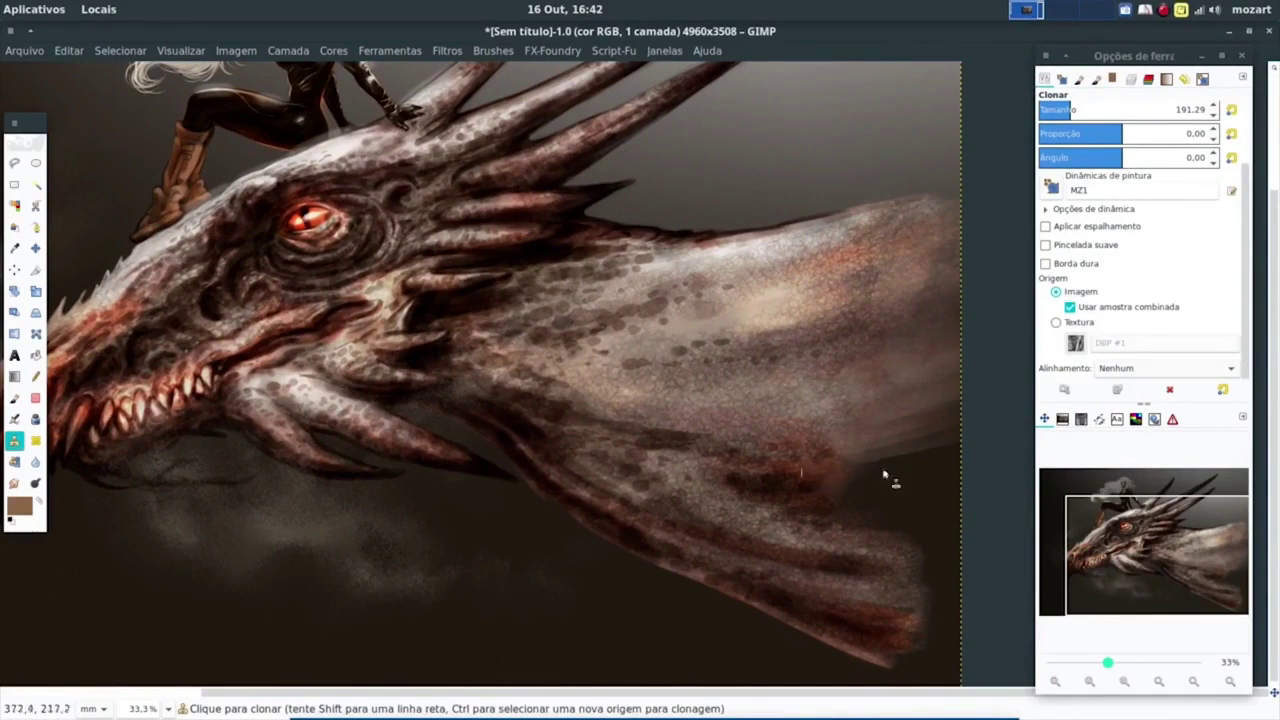
{"action": "left_click", "coordinate": [855, 553], "text": "ctrl"}
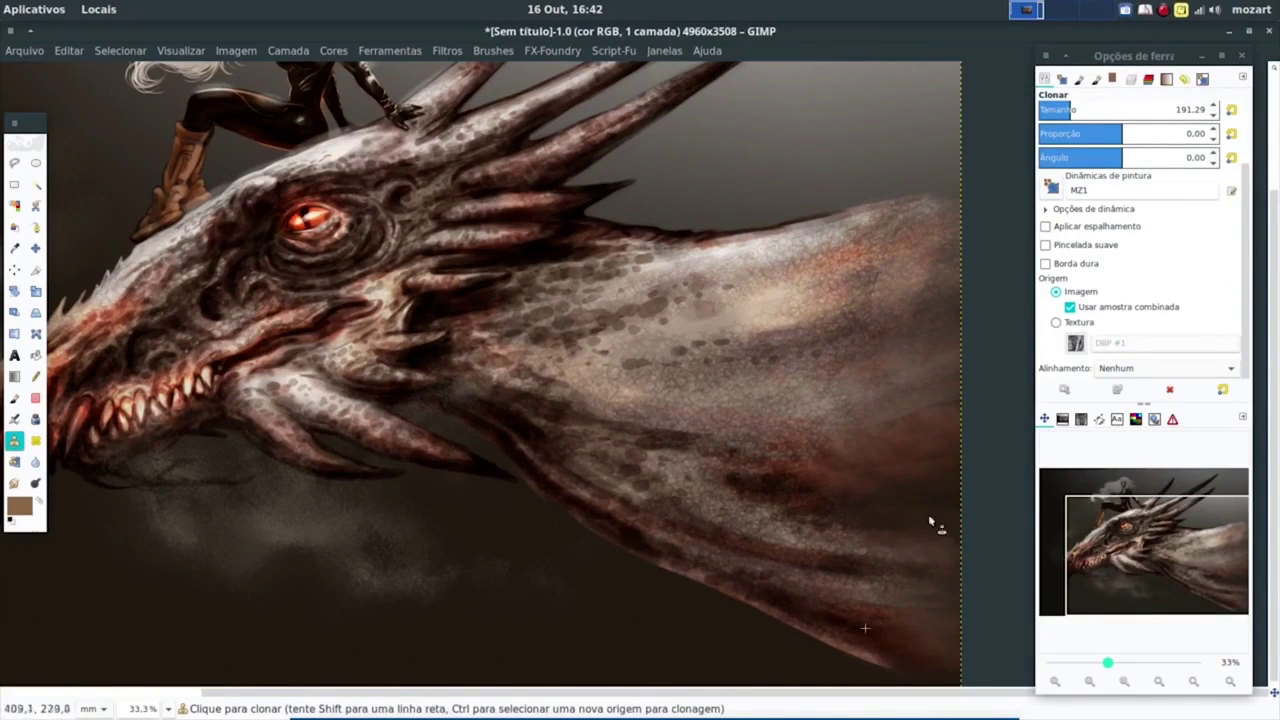
{"action": "scroll", "coordinate": [789, 394], "scroll_direction": "up", "scroll_amount": 2}
{"action": "scroll", "coordinate": [789, 394], "scroll_direction": "right", "scroll_amount": 3}
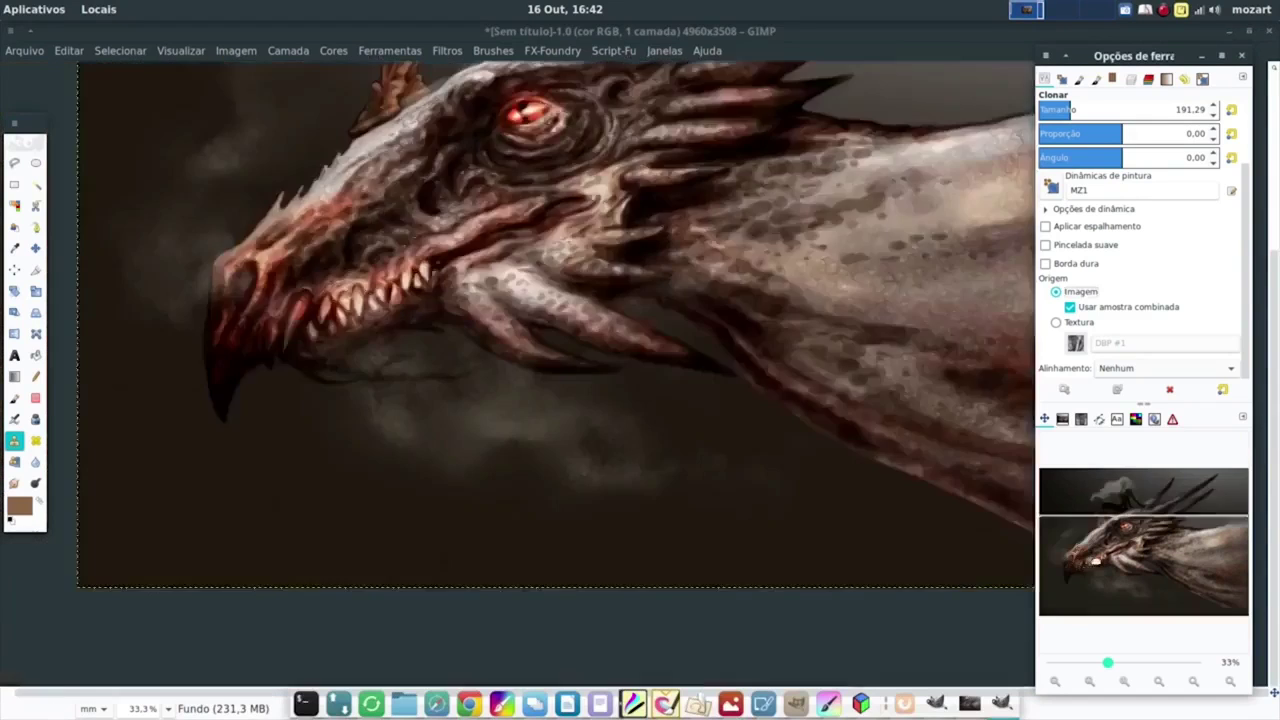
{"action": "left_click_drag", "start_coordinate": [1170, 540], "coordinate": [1146, 560]}
{"action": "scroll", "coordinate": [1146, 567], "scroll_direction": "down", "scroll_amount": 1}
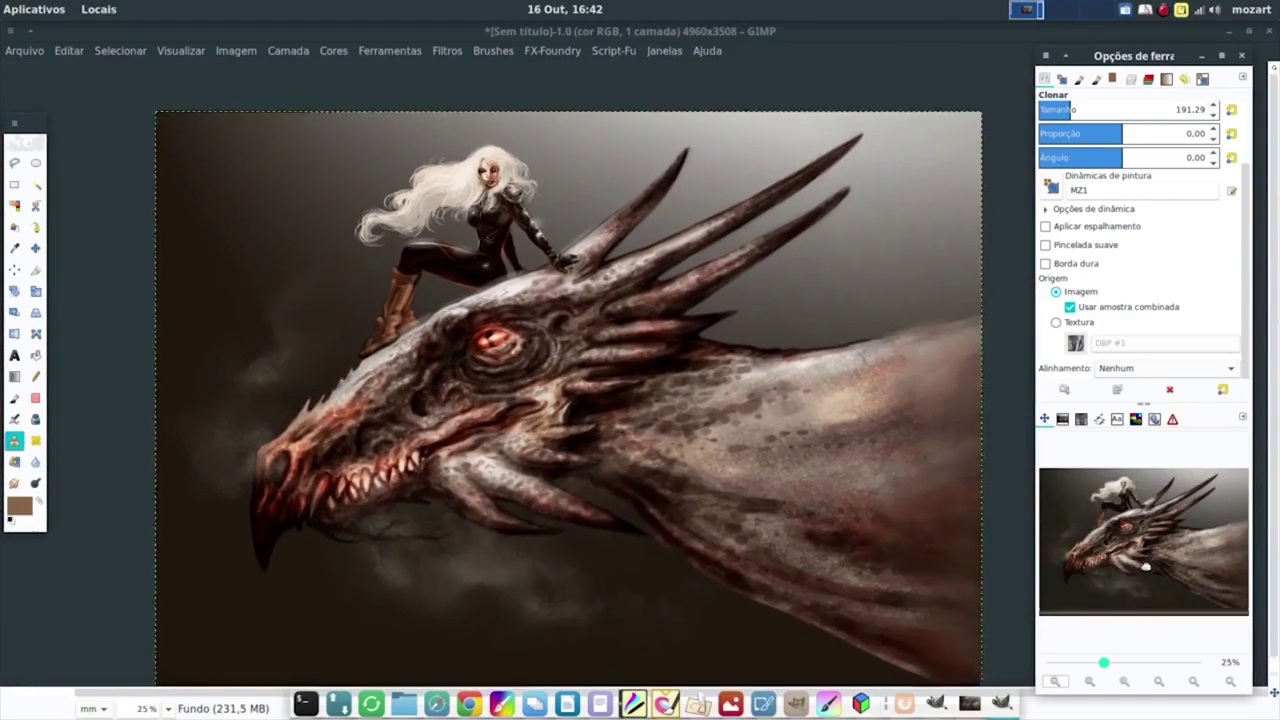
Step: Switch to the Paintbrush in light peach and begin the signature in the bottom-left corner
{"action": "key", "text": "p"}
{"action": "left_click", "coordinate": [1113, 79]}
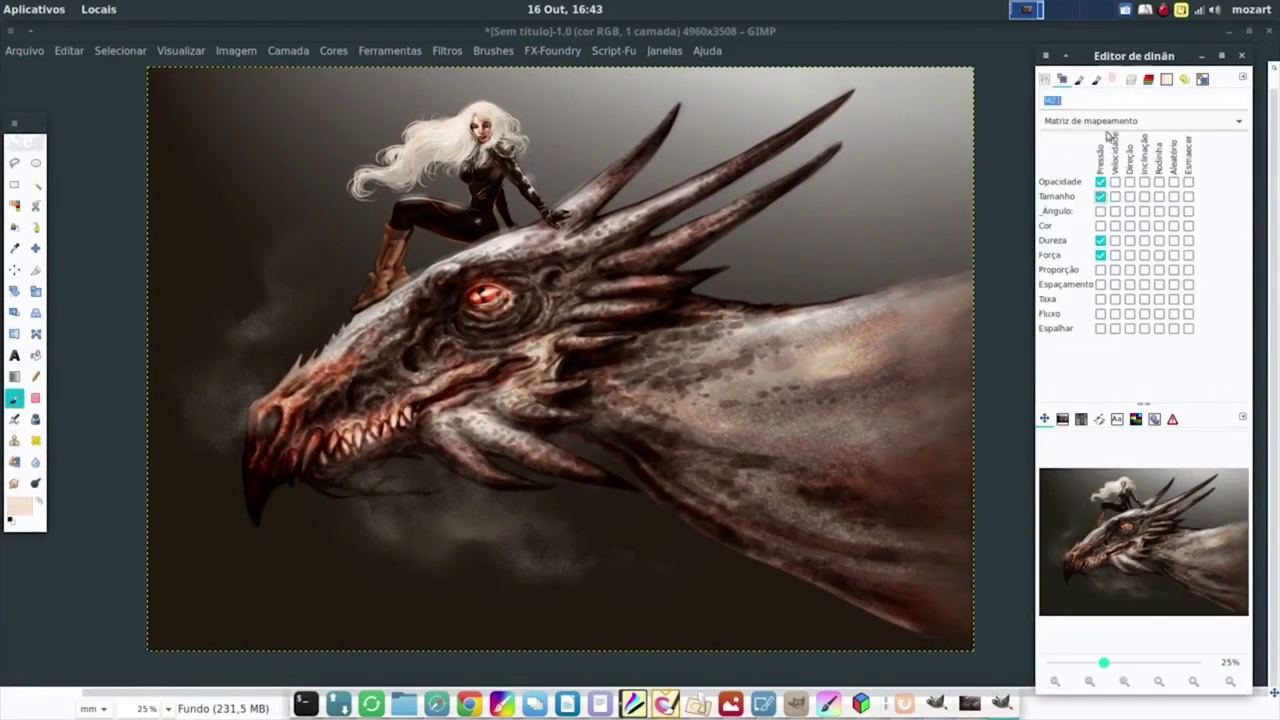
{"action": "left_click", "coordinate": [1062, 79]}
{"action": "scroll", "coordinate": [194, 600], "scroll_direction": "up", "scroll_amount": 3}
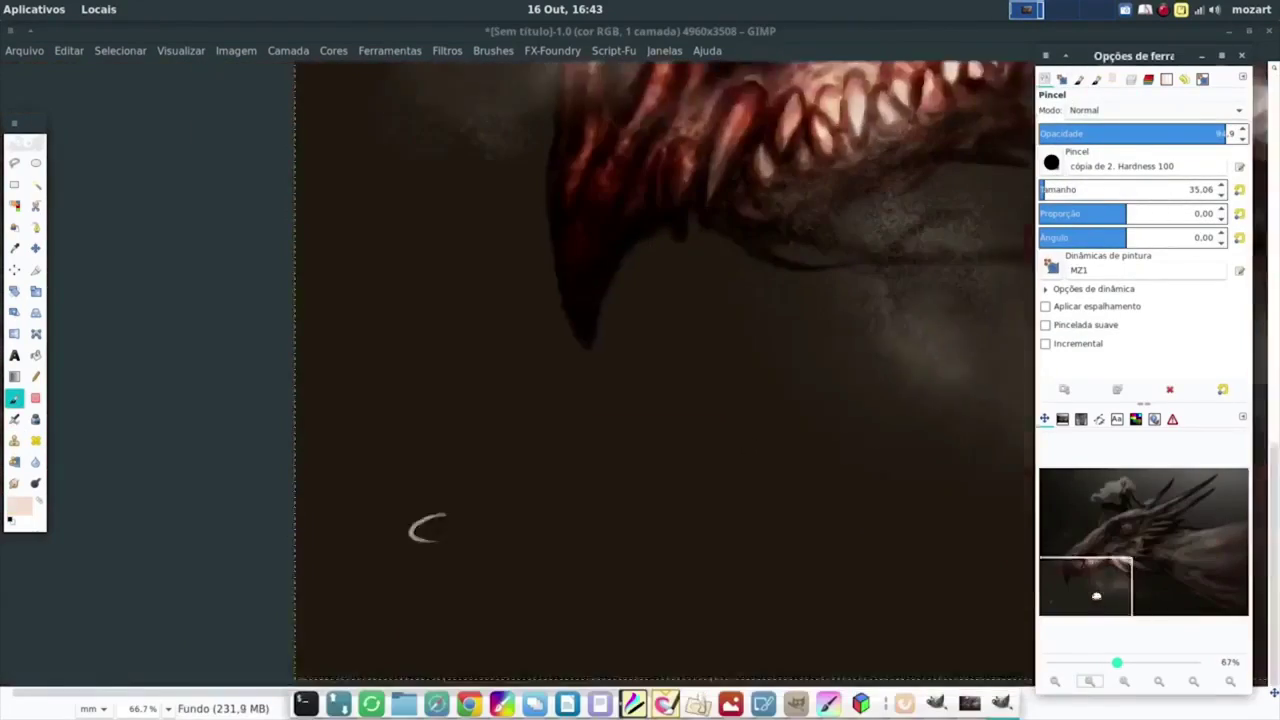
{"action": "left_click_drag", "start_coordinate": [447, 481], "coordinate": [528, 463]}
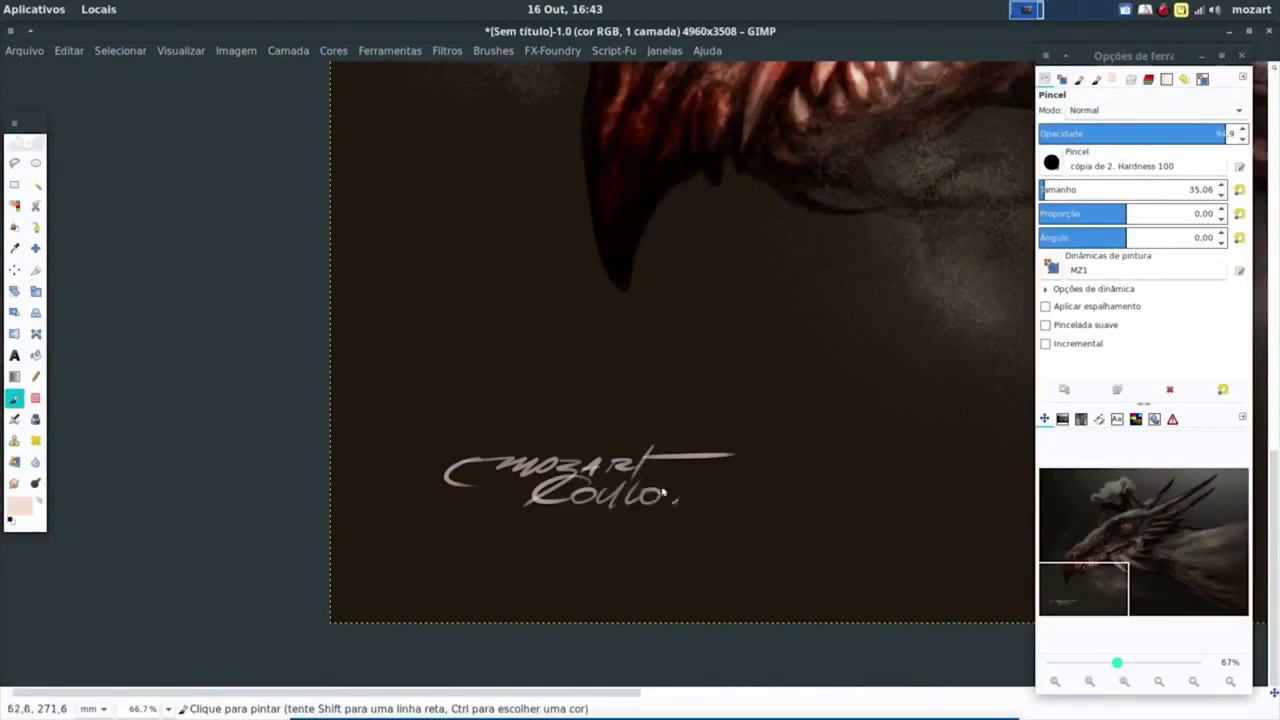